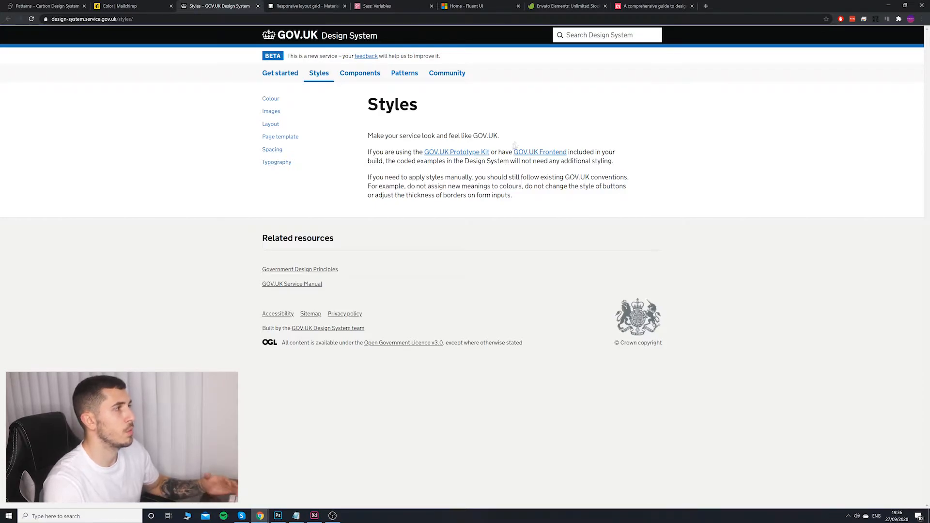
# Step: Look at the GOV.UK Components overview, and open the Bank details page under Patterns
pyautogui.click(368, 80)
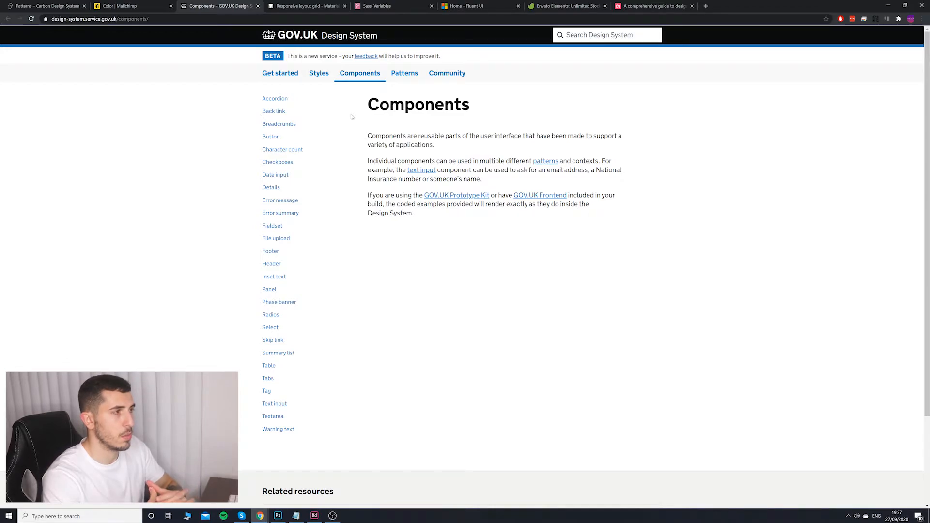
pyautogui.click(403, 73)
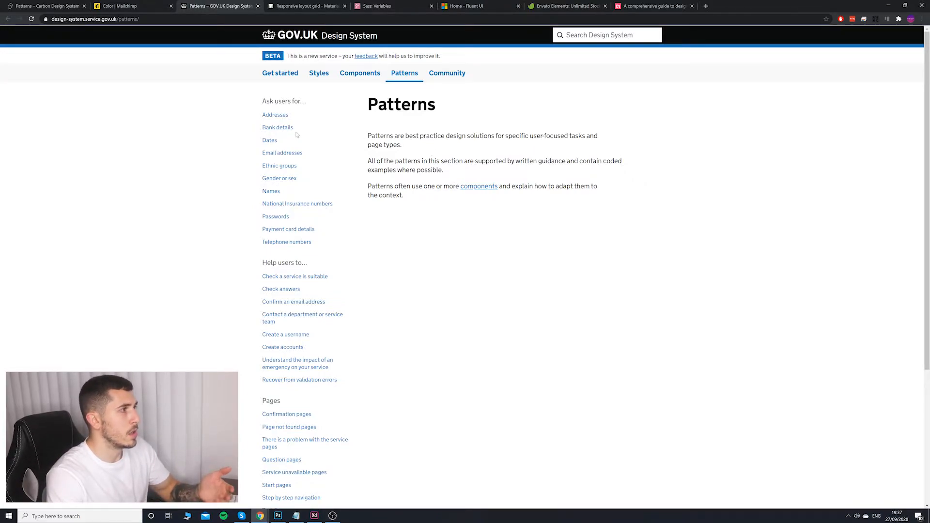
pyautogui.click(278, 127)
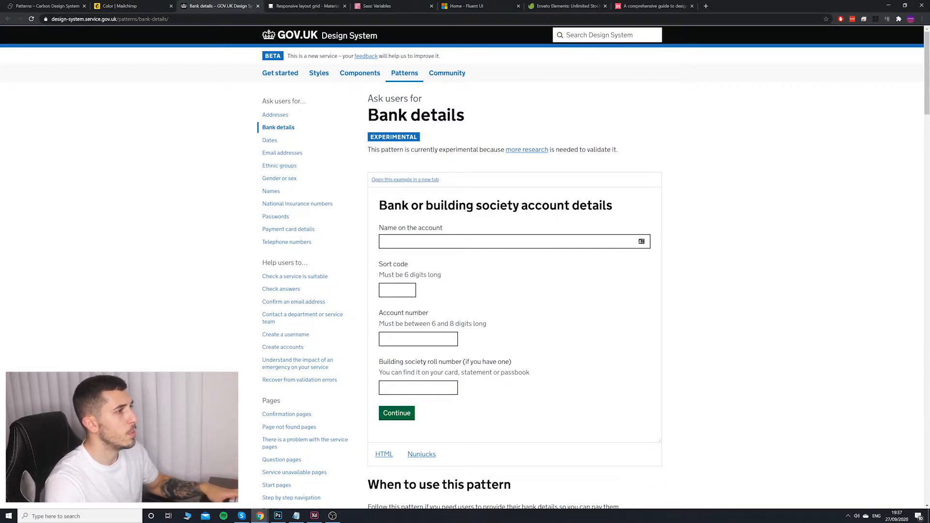
# Step: Move the focus through the bank details example form, from Name on the account to Building society roll number
pyautogui.click(509, 241)
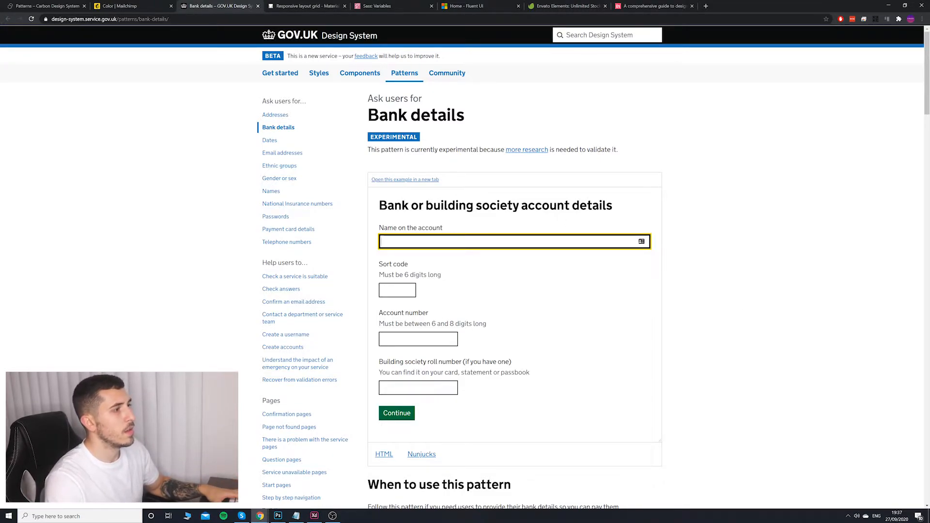
pyautogui.press('Tab')
pyautogui.press('Tab')
pyautogui.press('Tab')
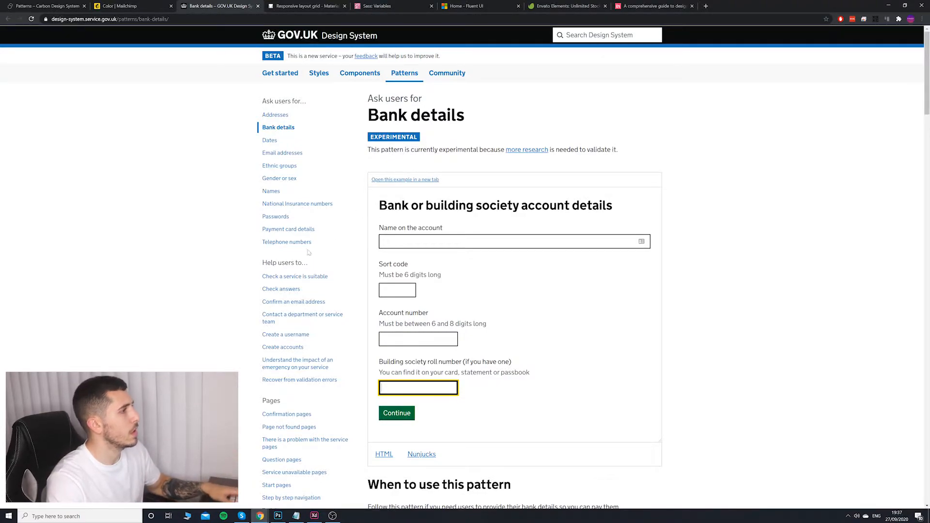
pyautogui.scroll(-2, 286, 187)
pyautogui.scroll(2, 285, 187)
# Step: Open the Dates pattern and move the focus back and forth across the passport example's Day, Month and Year fields
pyautogui.click(273, 142)
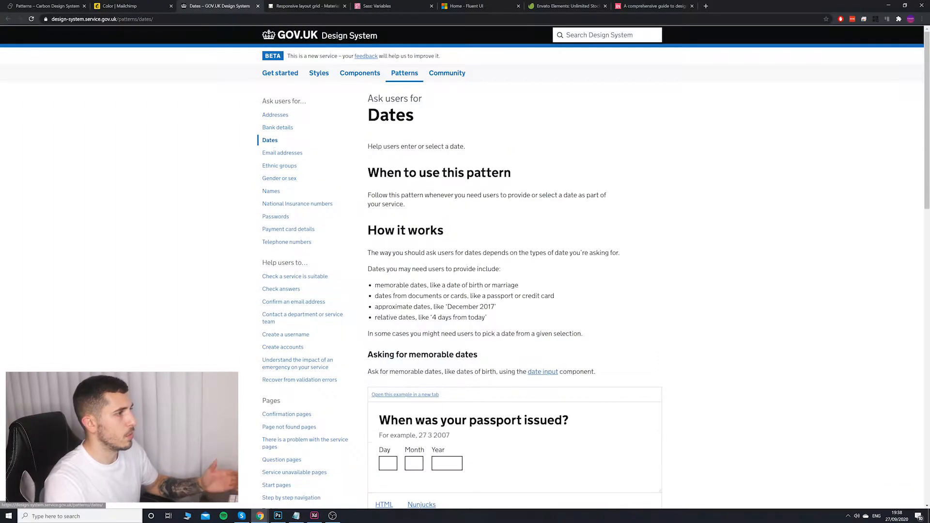
pyautogui.scroll(-3, 484, 320)
pyautogui.click(388, 318)
pyautogui.press('Tab')
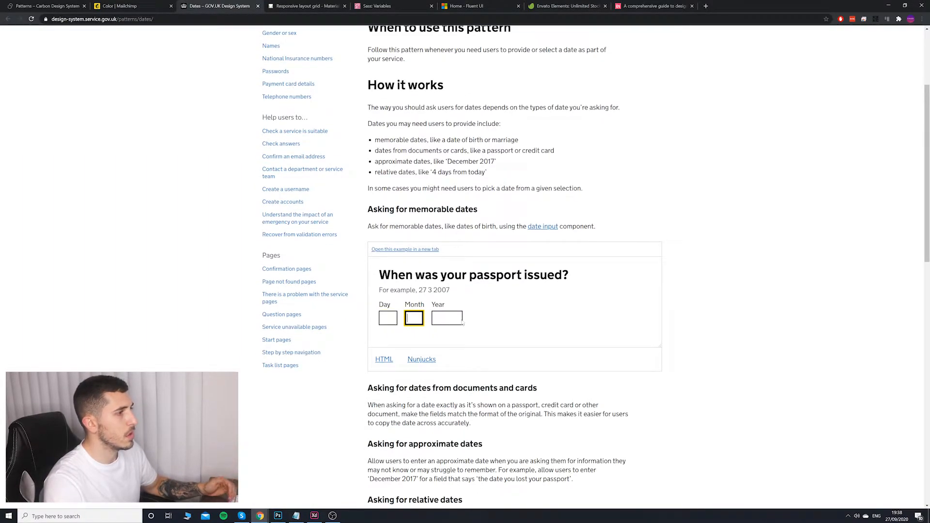
pyautogui.press('Tab')
pyautogui.hotkey('shift', 'Tab')
pyautogui.hotkey('shift', 'Tab')
pyautogui.press('Tab')
pyautogui.press('Tab')
pyautogui.scroll(2, 297, 184)
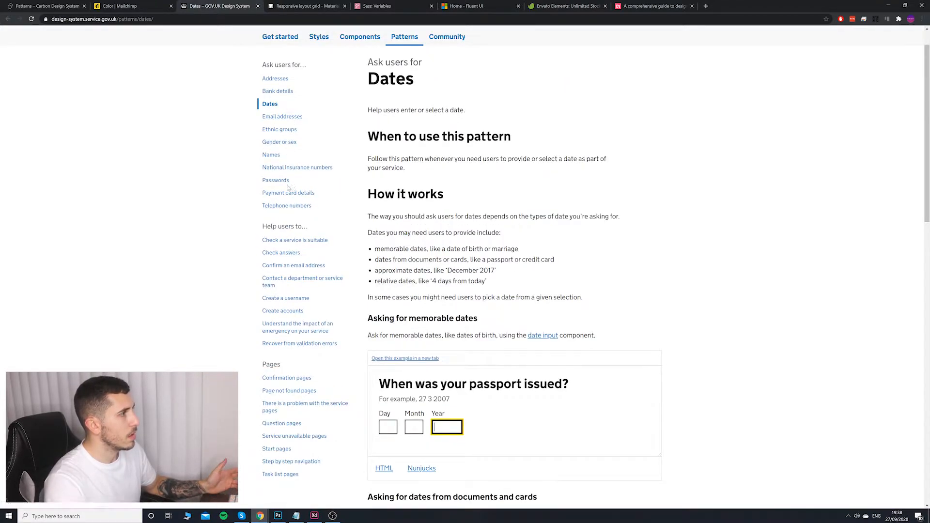
# Step: Open the Telephone numbers pattern, and read through the guidance of the Passwords pattern
pyautogui.click(293, 207)
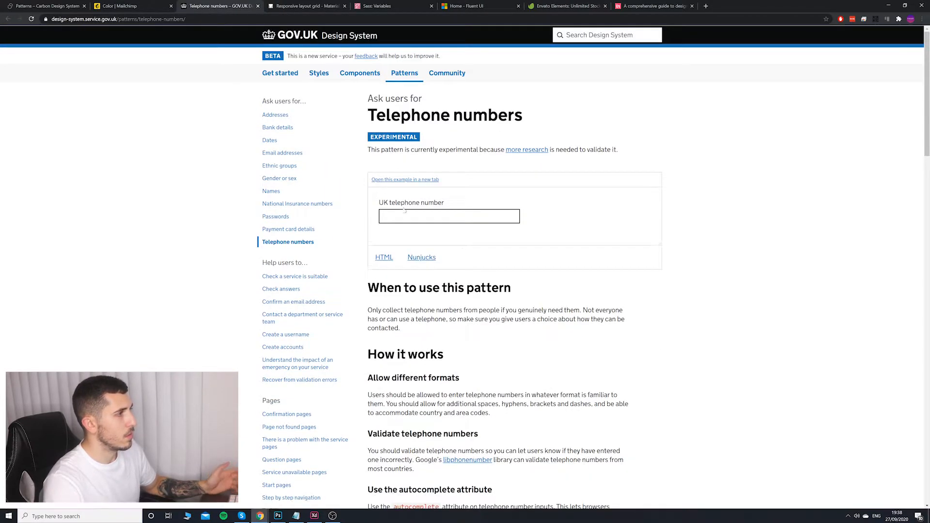
pyautogui.click(275, 216)
pyautogui.scroll(-3, 275, 216)
pyautogui.scroll(-1, 523, 275)
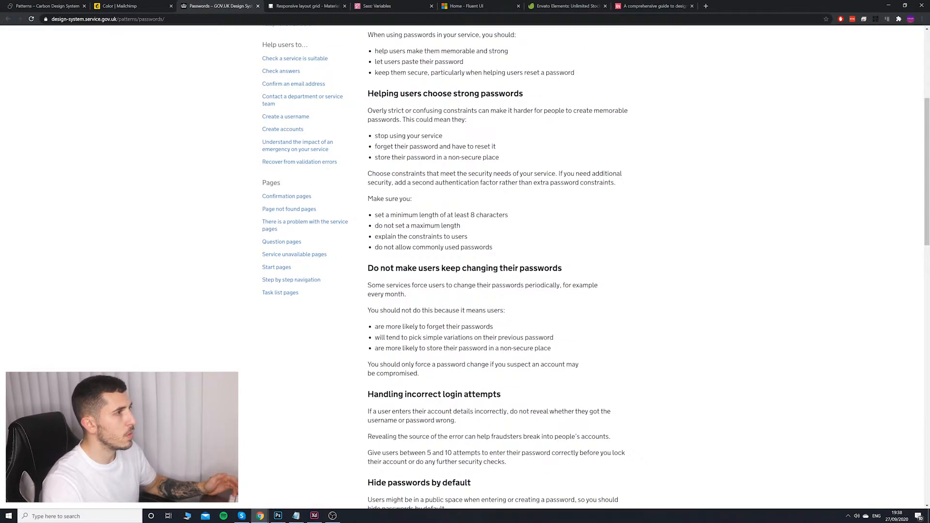
pyautogui.scroll(5, 523, 275)
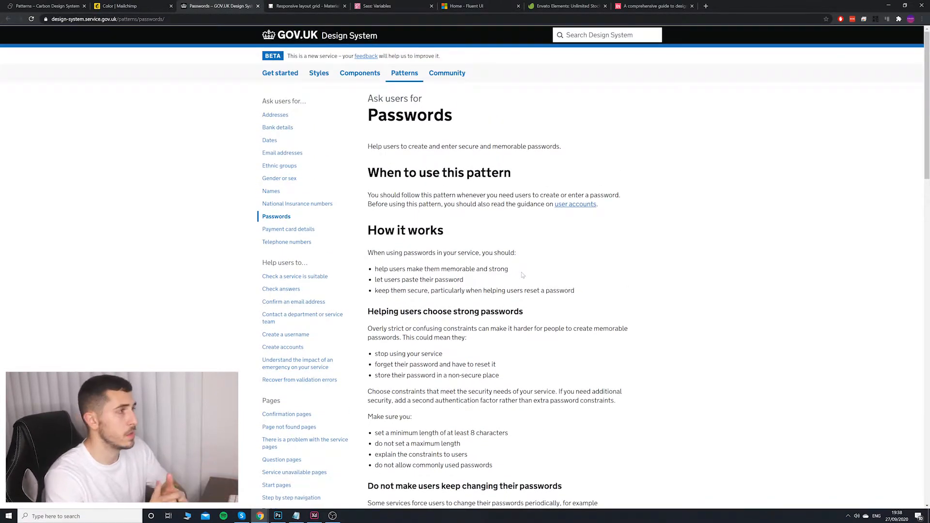
# Step: Compare the Foundations section of Mailchimp's pattern library with the Styles section of the GOV.UK Design System
pyautogui.click(118, 6)
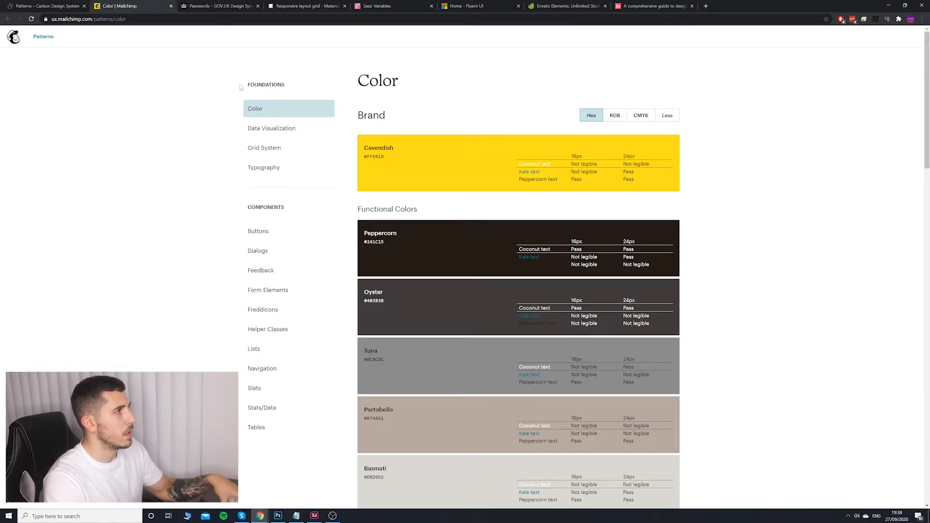
pyautogui.moveTo(248, 85); pyautogui.dragTo(292, 87)
pyautogui.click(287, 86)
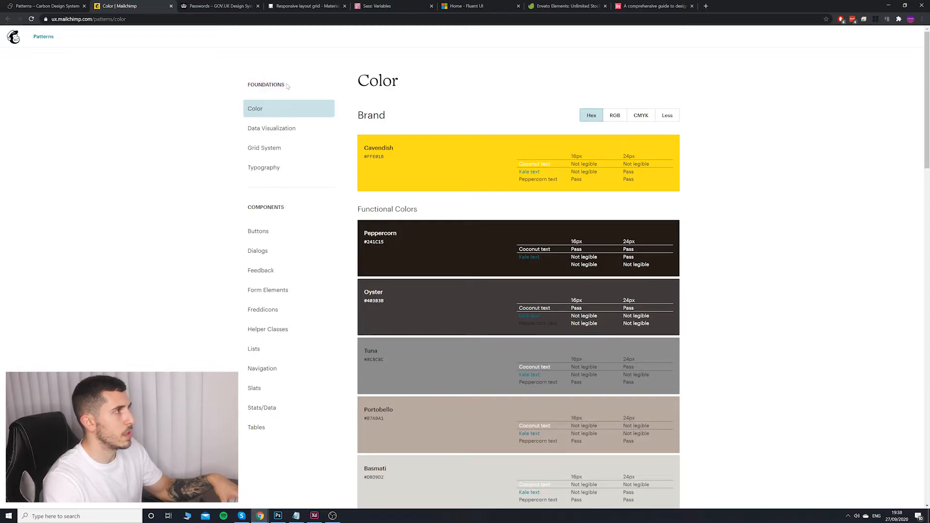
pyautogui.click(233, 9)
pyautogui.click(324, 73)
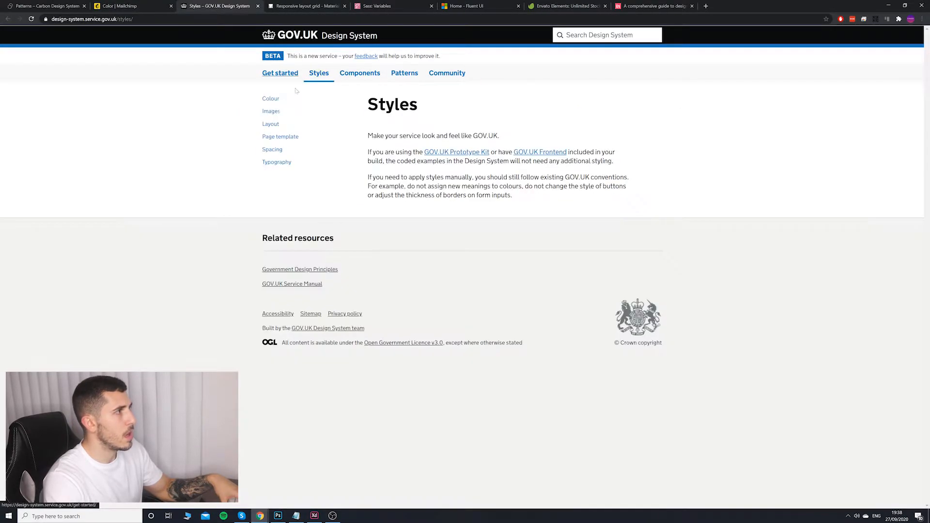
# Step: Return to Mailchimp's pattern library and skim the swatches on its Color page
pyautogui.click(133, 7)
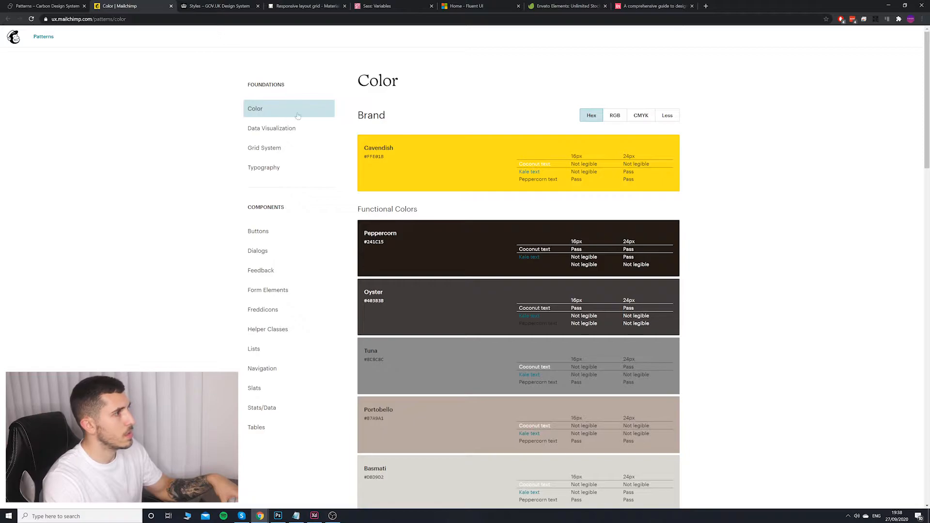
pyautogui.scroll(-4, 452, 193)
pyautogui.scroll(4, 431, 140)
# Step: Examine the line and bar charts on Mailchimp's Data Visualization page, and open the Grid System and Typography pages
pyautogui.click(271, 127)
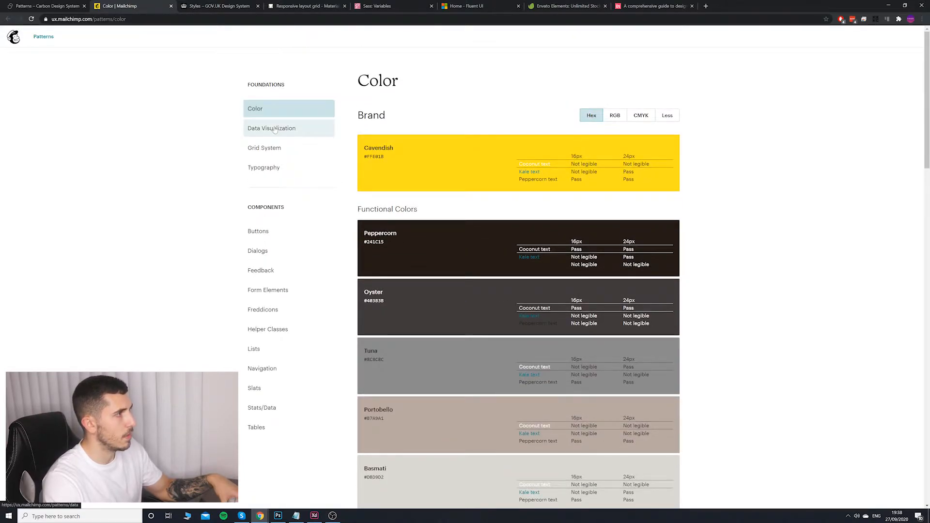
pyautogui.scroll(-4, 506, 172)
pyautogui.scroll(-8, 506, 173)
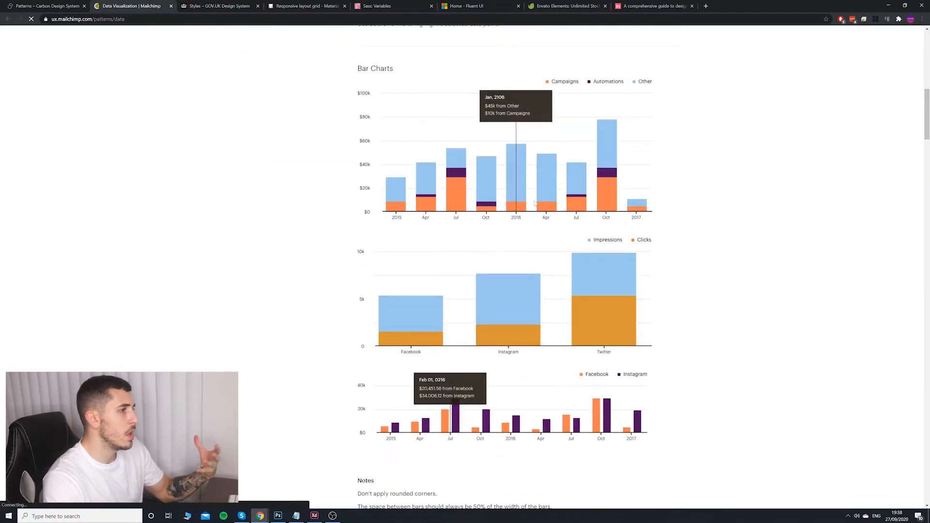
pyautogui.scroll(12, 506, 172)
pyautogui.scroll(-5, 506, 242)
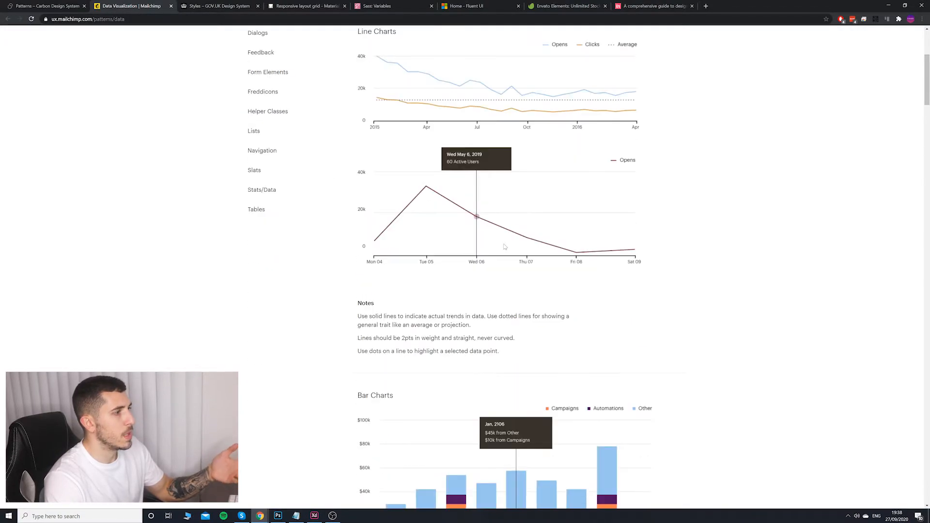
pyautogui.scroll(5, 506, 242)
pyautogui.click(305, 154)
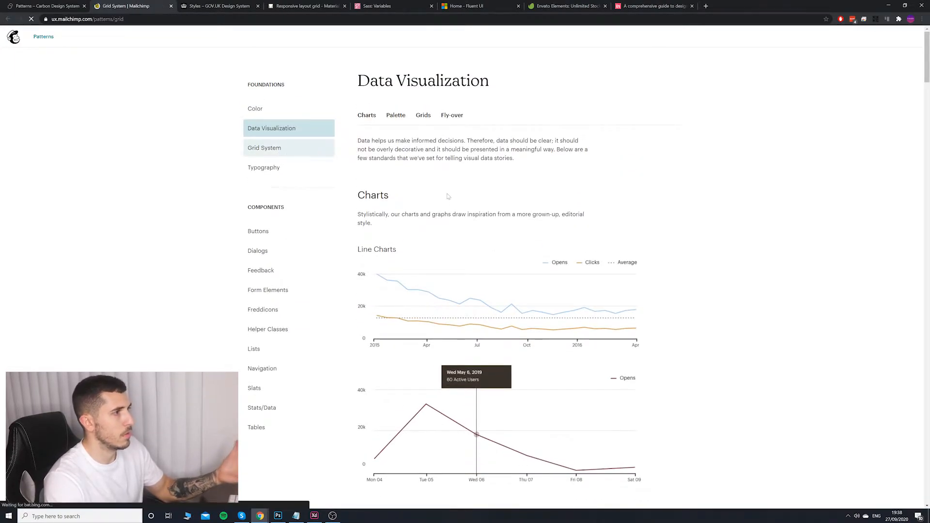
pyautogui.click(300, 167)
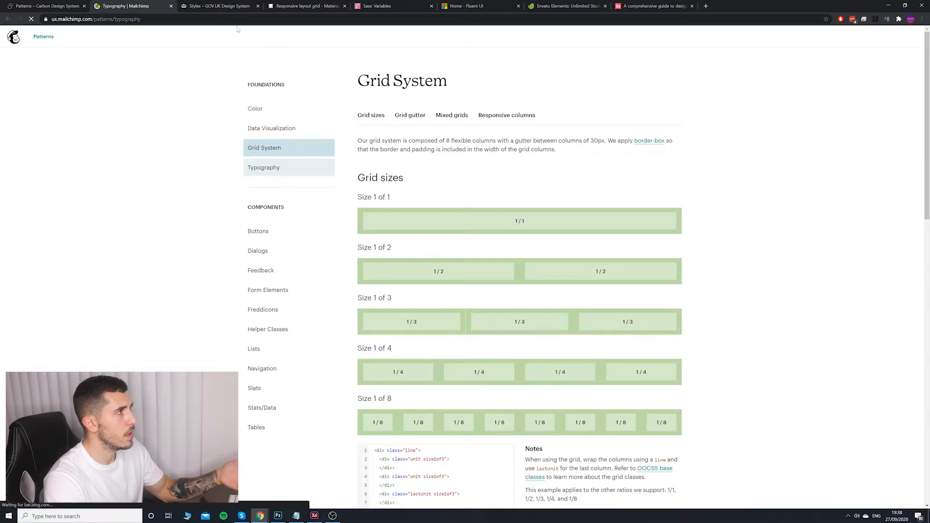
# Step: Open the Layout page in the GOV.UK styles and skim its common layouts and grid column combinations
pyautogui.hotkey('ctrl', 'Tab')
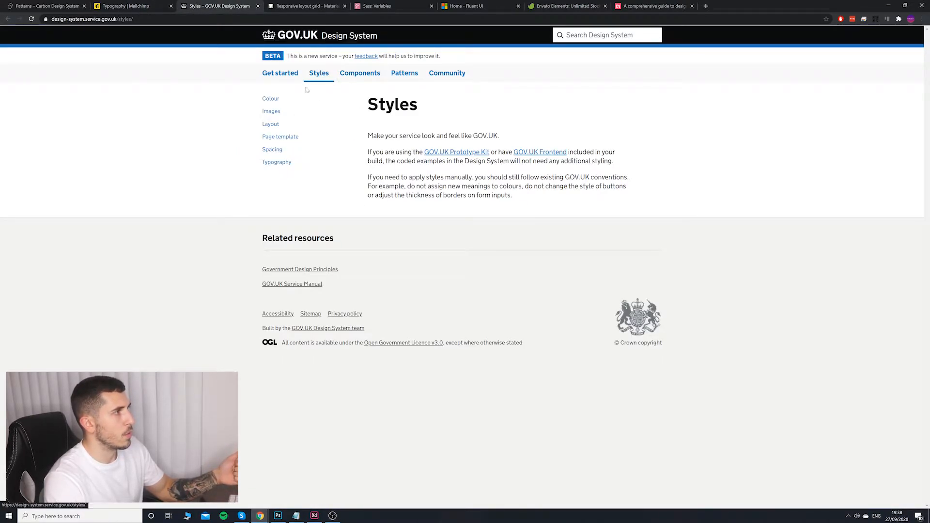
pyautogui.click(271, 124)
pyautogui.scroll(-20, 498, 222)
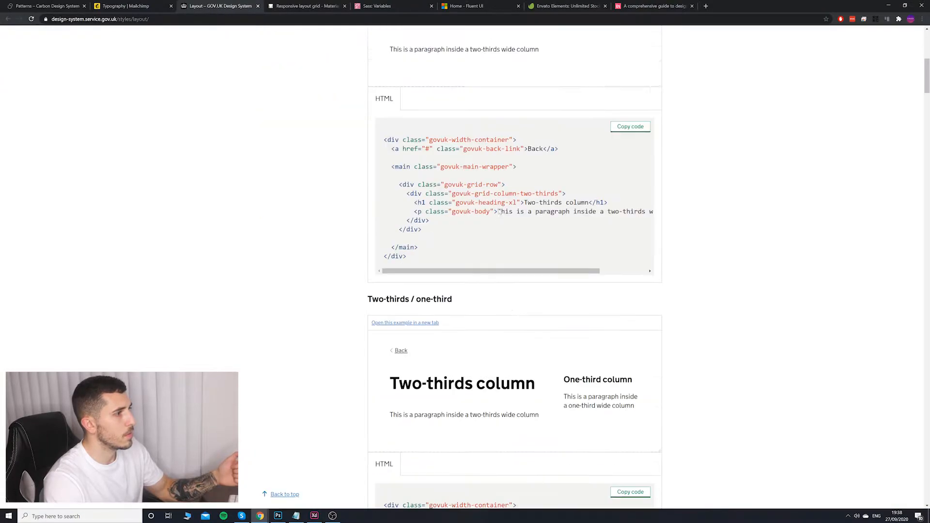
pyautogui.scroll(-20, 513, 267)
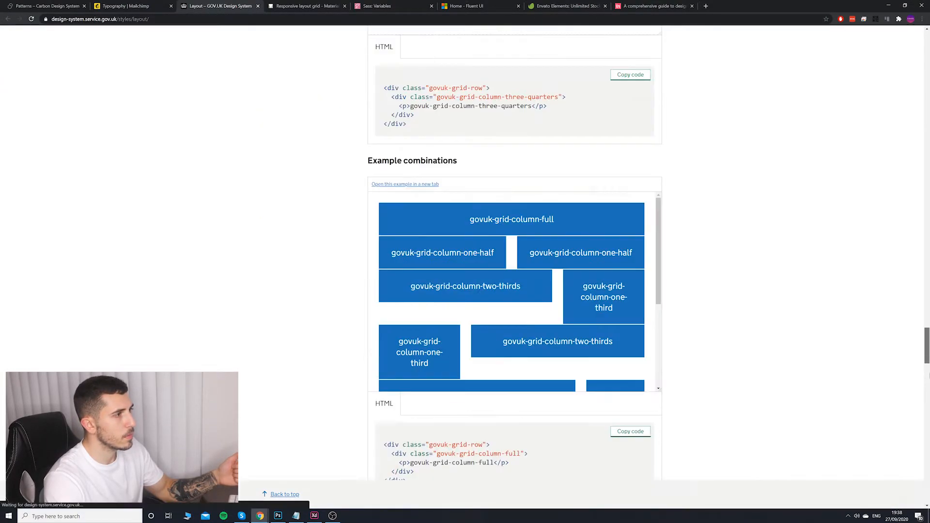
pyautogui.scroll(20, 514, 266)
pyautogui.scroll(20, 513, 266)
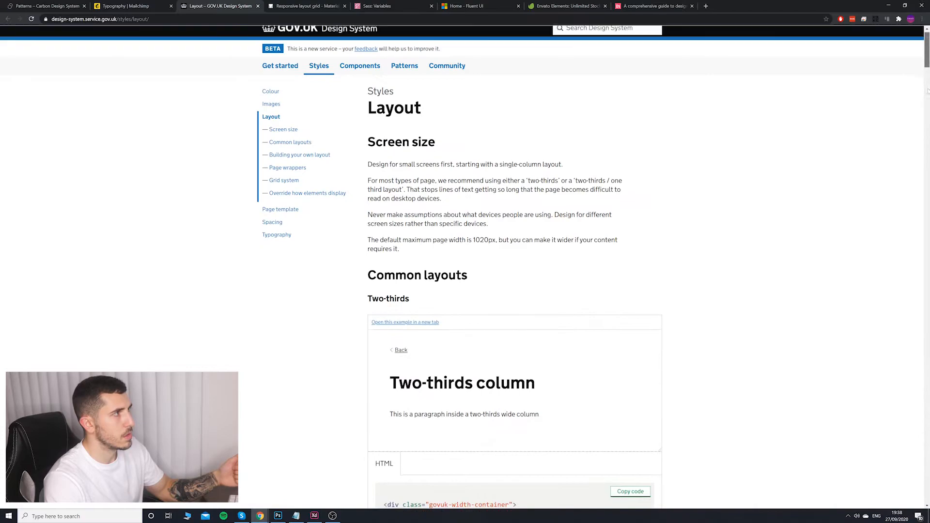
# Step: Review Mailchimp's Grid System page from the grid sizes through to the responsive column breakpoints
pyautogui.click(125, 6)
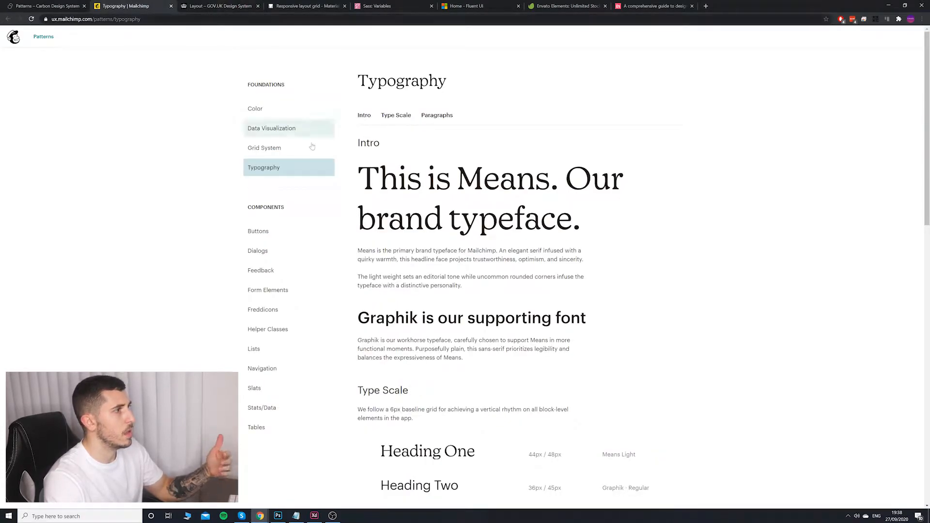
pyautogui.click(267, 150)
pyautogui.scroll(-6, 911, 315)
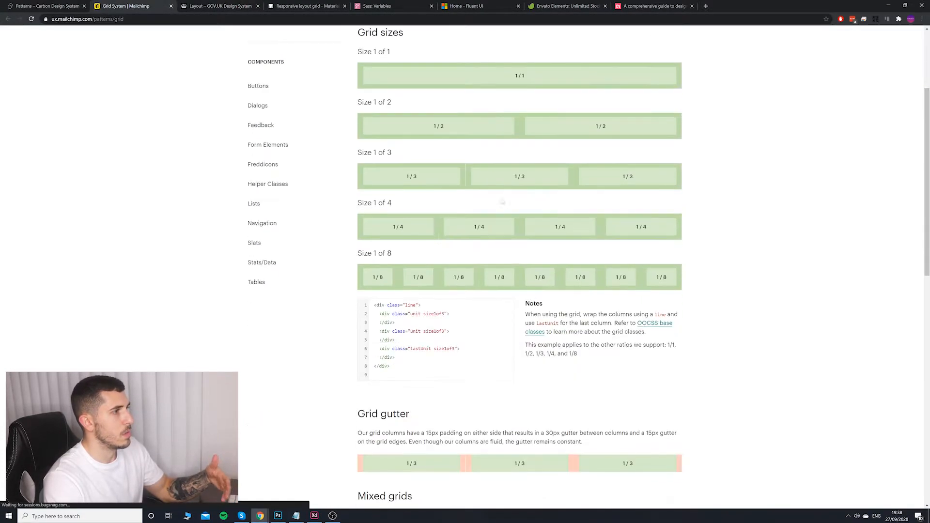
pyautogui.scroll(-10, 911, 315)
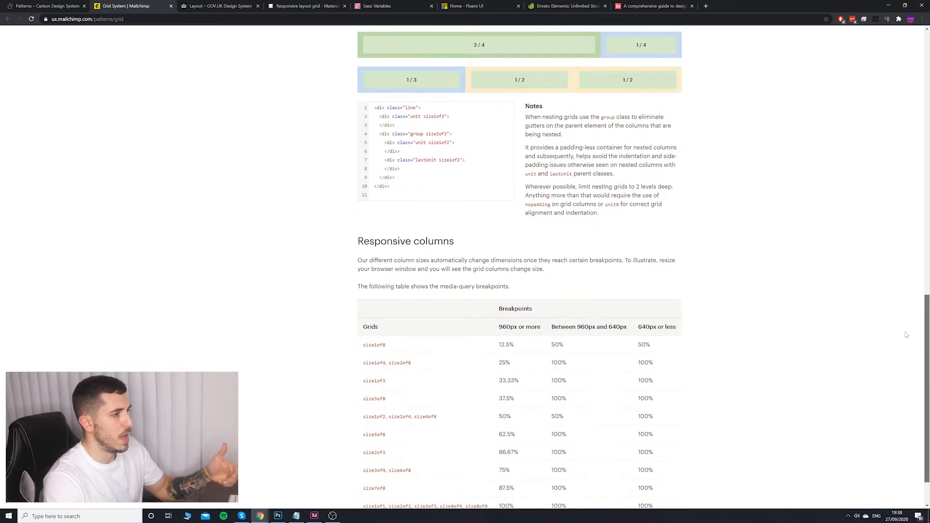
pyautogui.scroll(15, 911, 314)
# Step: Switch to Material Design's Responsive layout grid page and look over its columns, gutters and margins
pyautogui.click(331, 9)
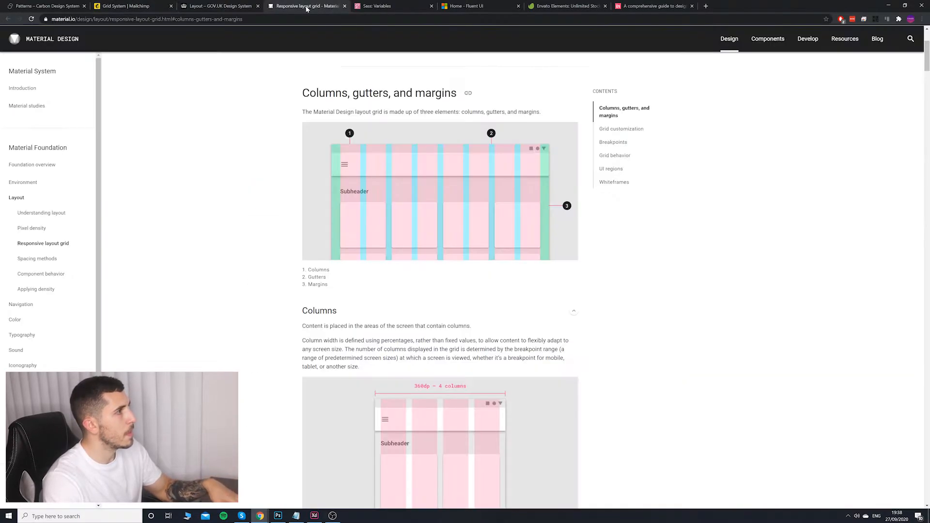
pyautogui.scroll(3, 234, 130)
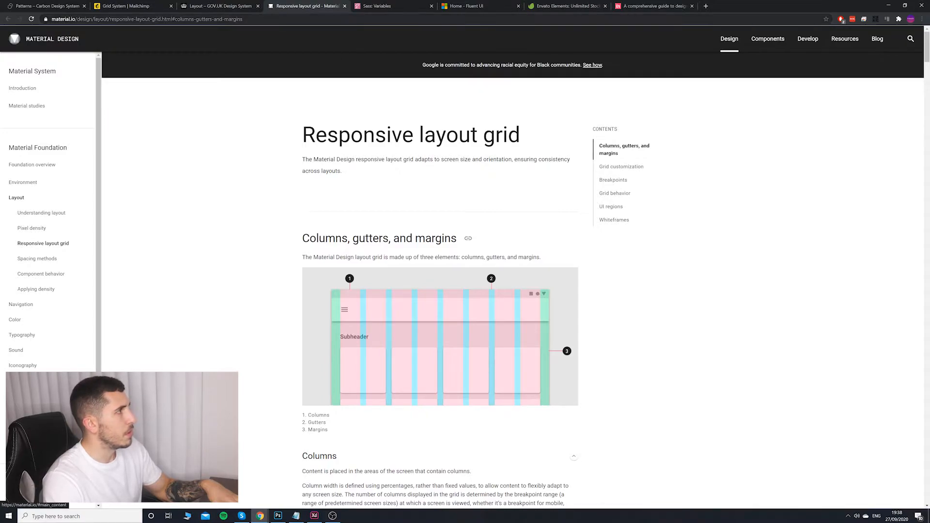
pyautogui.scroll(-7, 461, 216)
pyautogui.scroll(7, 462, 215)
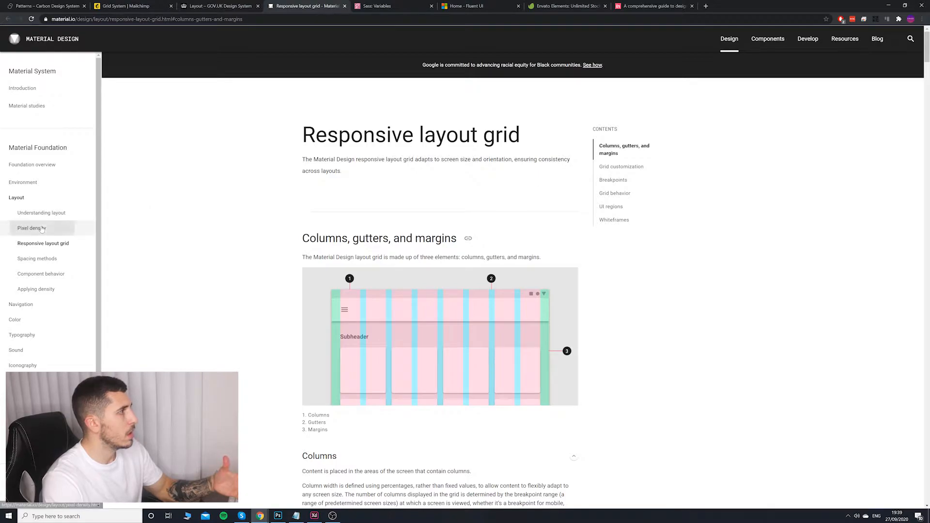
# Step: View Material Design's Understanding layout page, and the baseline Material color theme on the color system page
pyautogui.click(85, 213)
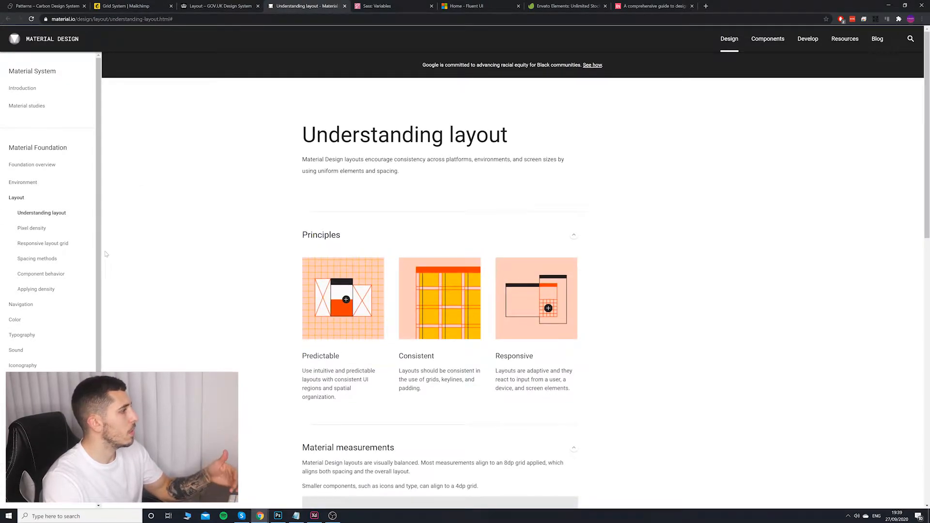
pyautogui.scroll(-3, 106, 255)
pyautogui.click(35, 321)
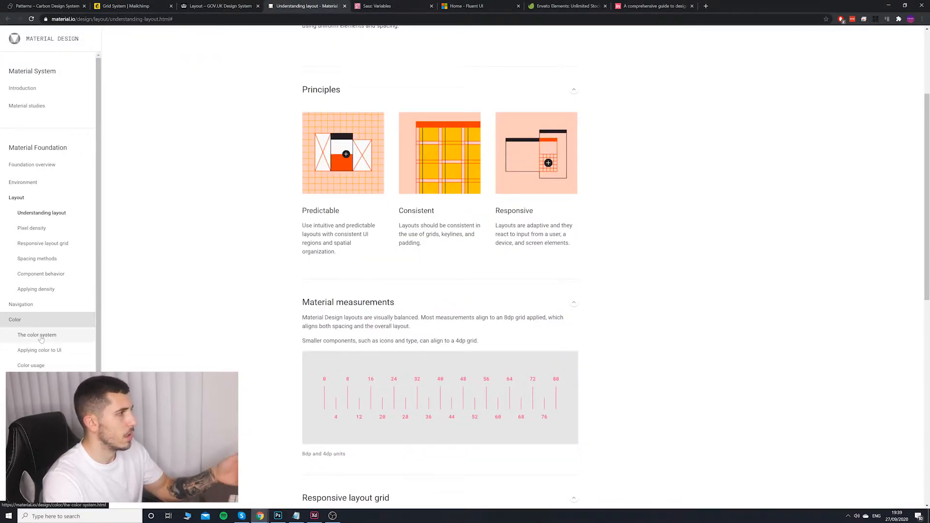
pyautogui.click(39, 343)
pyautogui.scroll(-12, 507, 210)
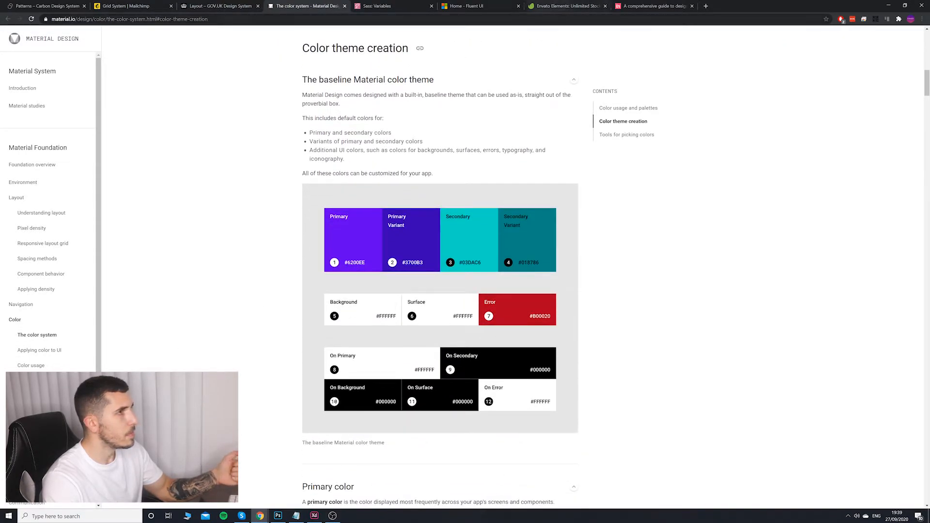
# Step: Switch to Fluent UI's product colors page and show the OneNote shades and tints
pyautogui.click(486, 7)
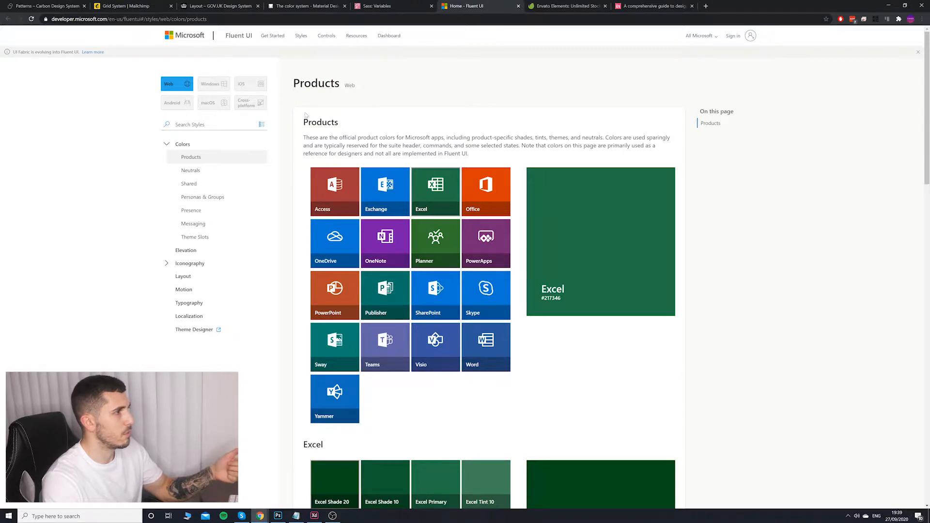
pyautogui.scroll(-4, 368, 209)
pyautogui.click(386, 132)
pyautogui.click(386, 115)
pyautogui.scroll(3, 412, 133)
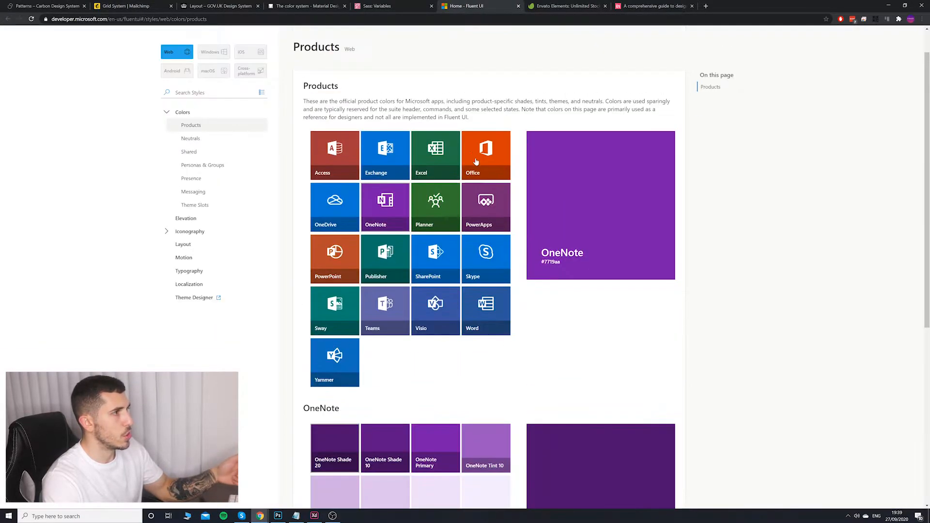
# Step: Compare the Exchange, PowerApps and OneNote product colors on Fluent UI's Products page, including the OneNote shades and tints
pyautogui.click(450, 157)
pyautogui.click(386, 148)
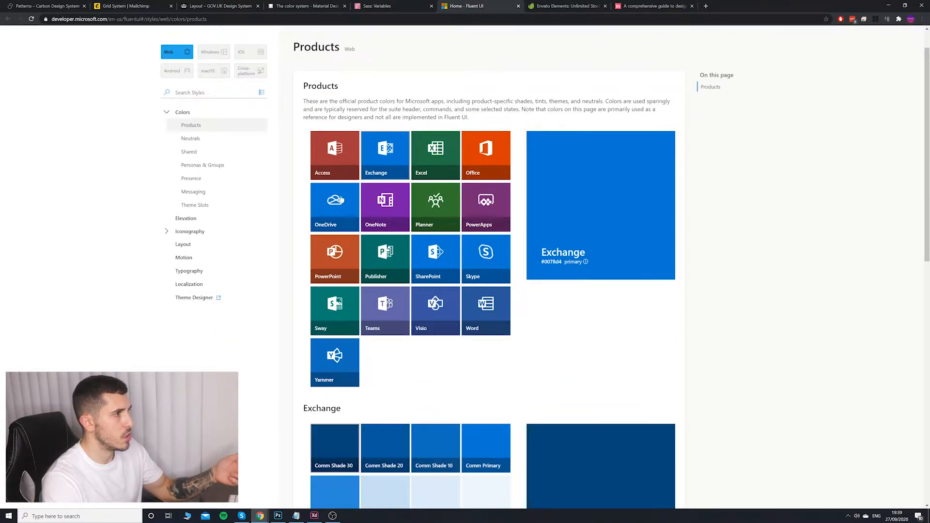
pyautogui.click(341, 200)
pyautogui.click(504, 151)
pyautogui.scroll(-3, 504, 151)
pyautogui.click(492, 107)
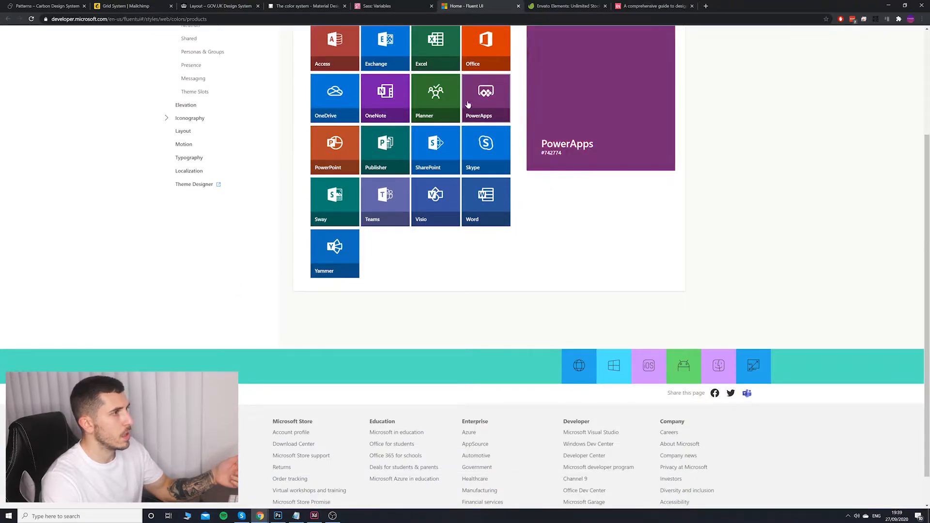
pyautogui.click(436, 100)
pyautogui.click(396, 99)
pyautogui.scroll(-2, 479, 264)
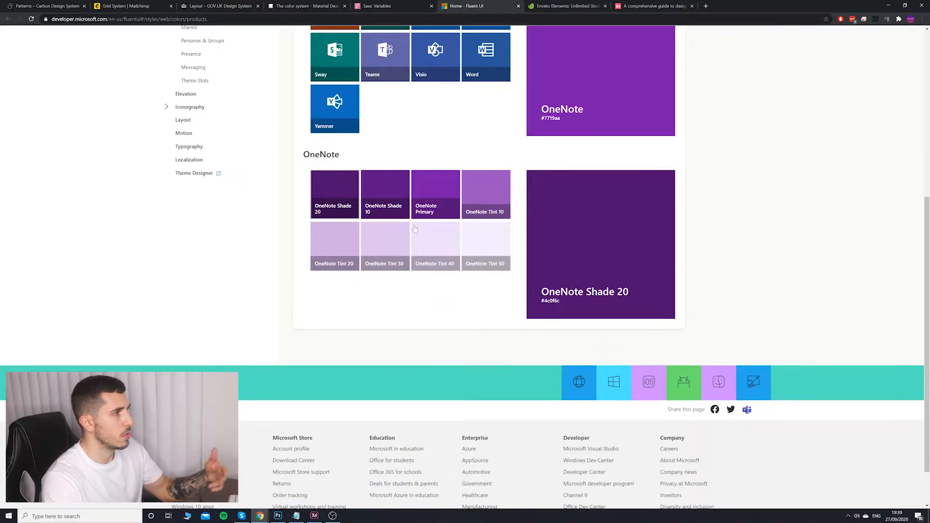
# Step: View Fluent UI's Neutrals, Shared, and Personas & Groups color pages
pyautogui.scroll(10, 421, 204)
pyautogui.click(193, 169)
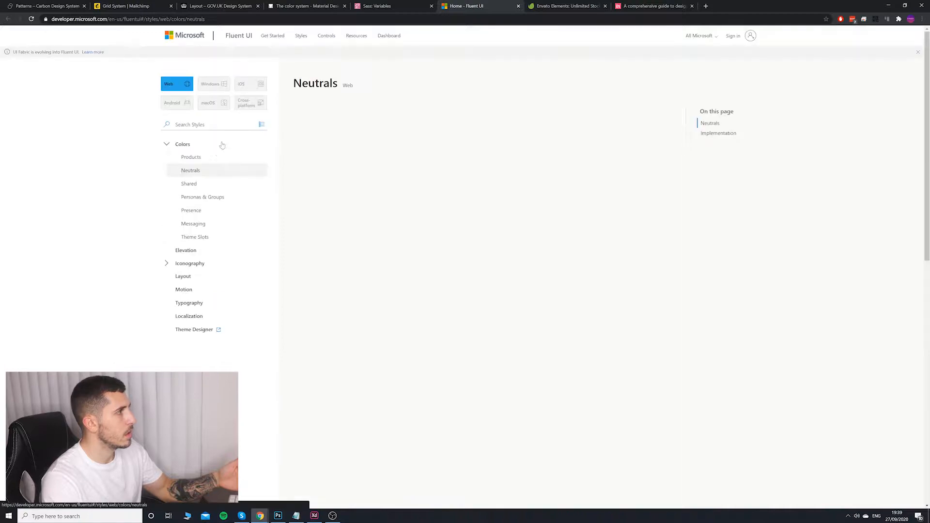
pyautogui.click(210, 185)
pyautogui.click(207, 197)
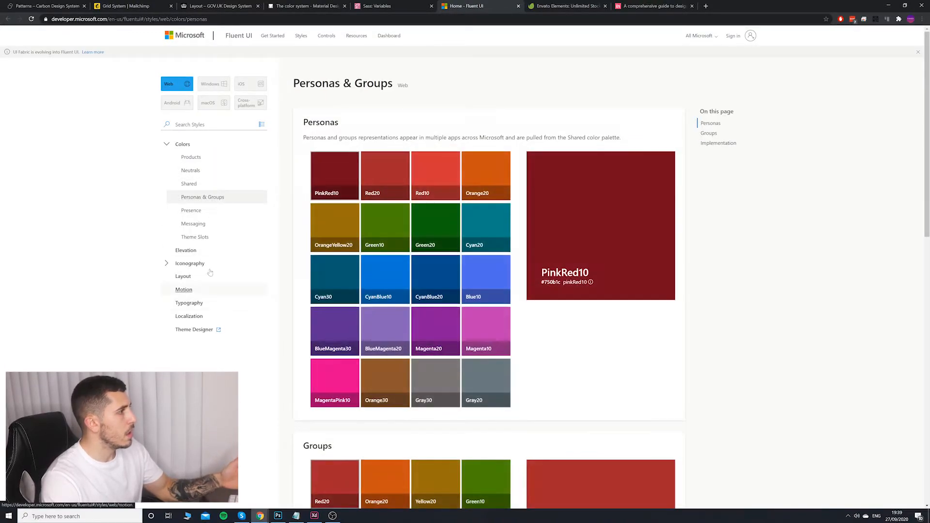
# Step: Review the Fluent UI Icons page down to the available icons, and the grid on the Layout page
pyautogui.click(198, 265)
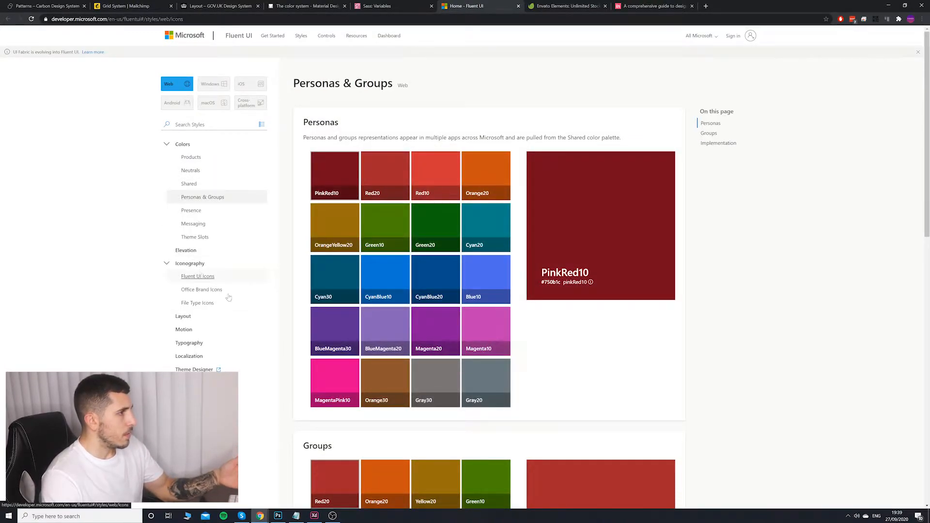
pyautogui.scroll(-7, 232, 208)
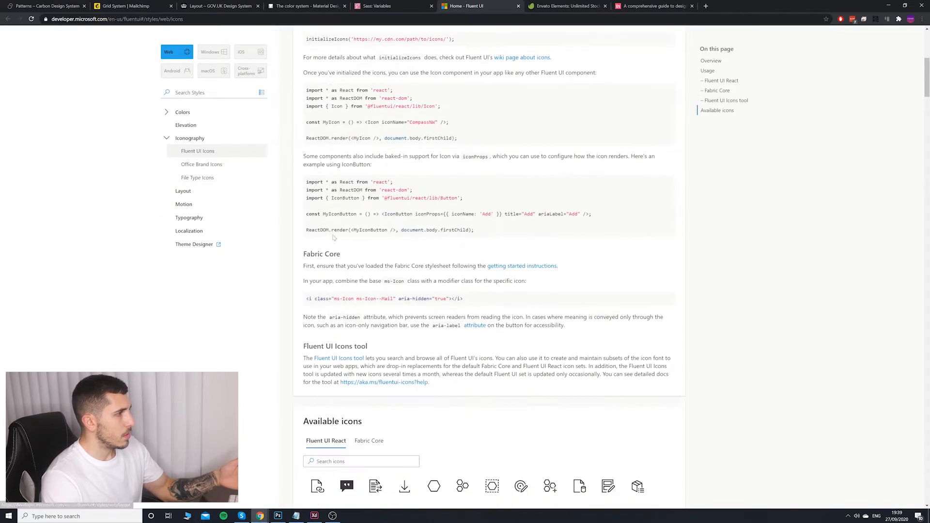
pyautogui.click(194, 191)
pyautogui.scroll(-4, 400, 266)
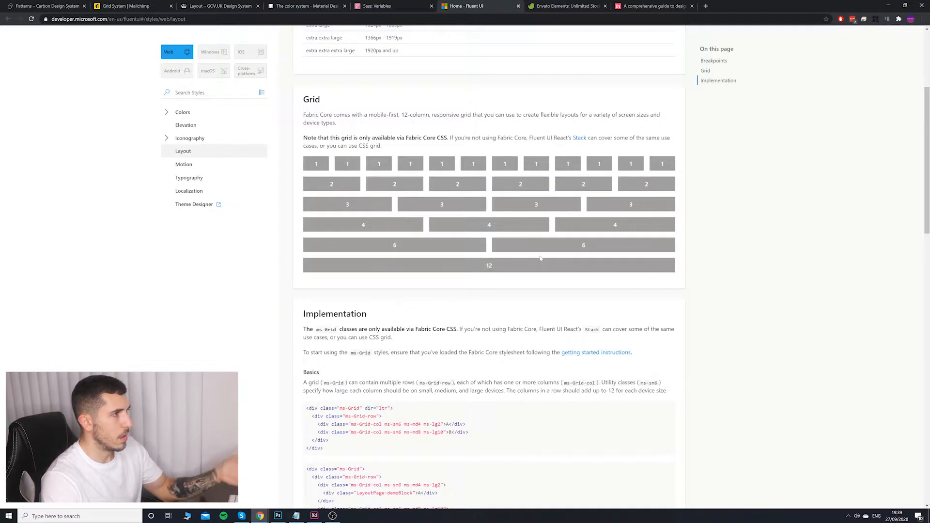
# Step: Switch to GOV.UK's Layout page and review its grid column examples and page wrappers
pyautogui.click(146, 4)
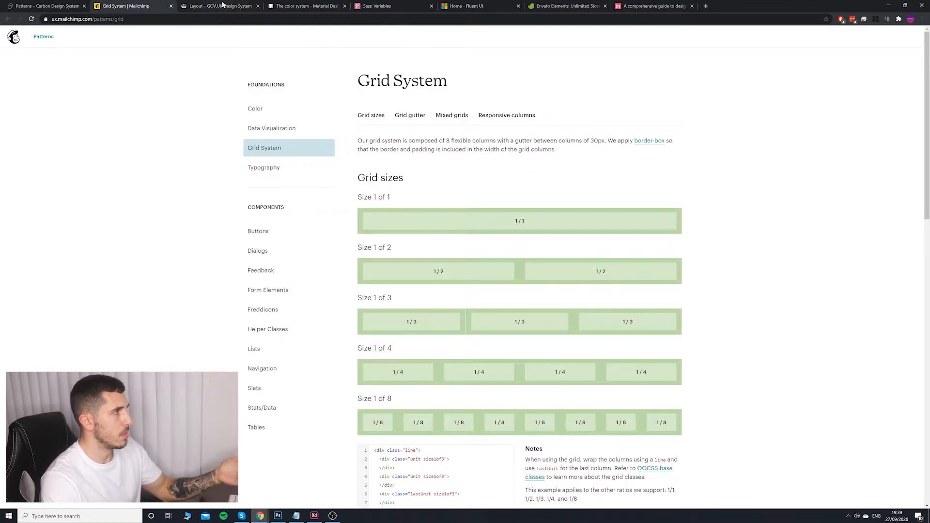
pyautogui.click(237, 6)
pyautogui.scroll(-3, 427, 189)
pyautogui.scroll(3, 435, 159)
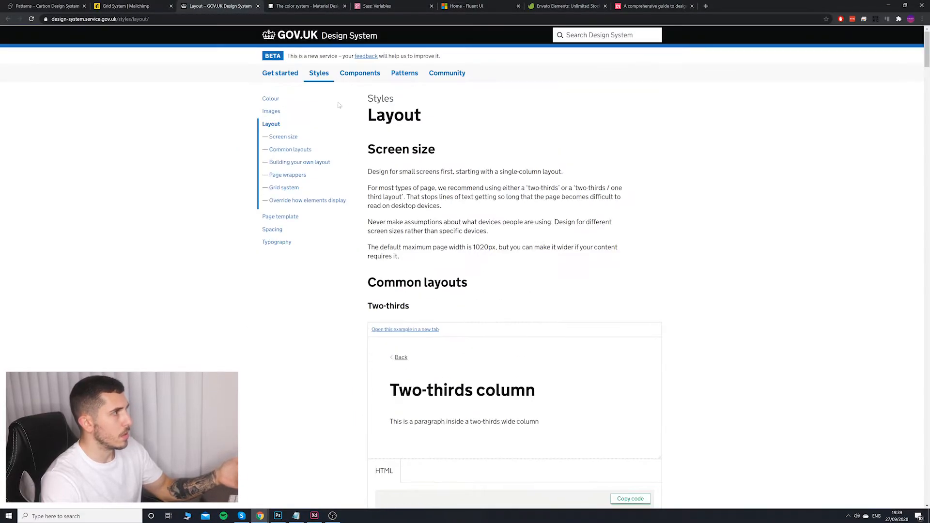
pyautogui.moveTo(926, 63); pyautogui.dragTo(926, 341)
pyautogui.moveTo(924, 348); pyautogui.dragTo(911, 336)
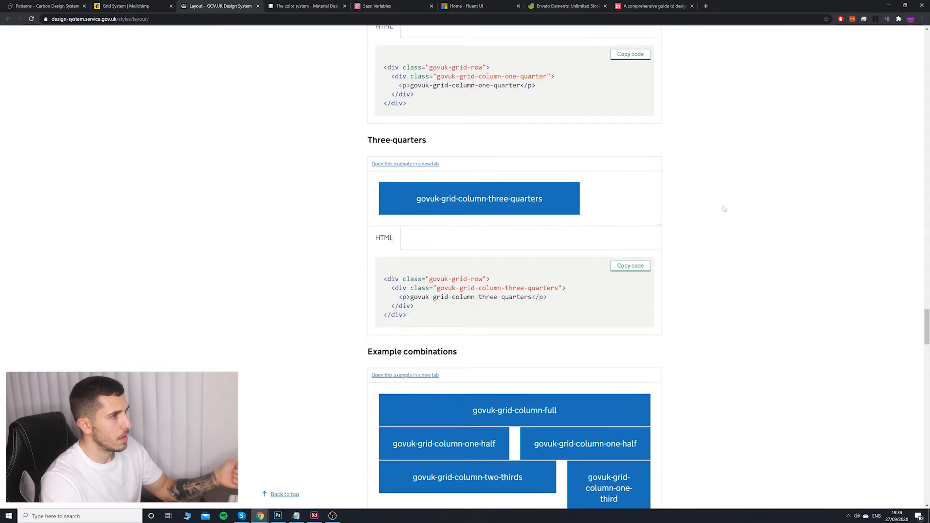
pyautogui.scroll(15, 536, 162)
pyautogui.scroll(15, 511, 114)
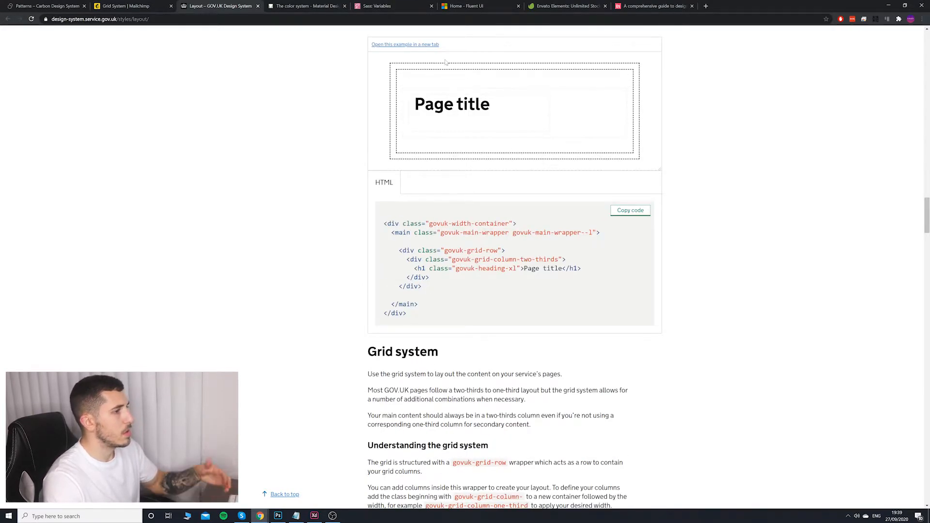
# Step: Revisit Mailchimp's Grid System page and the Envato Elements page, and return to the breakpoints on Fluent UI's Layout page
pyautogui.click(127, 6)
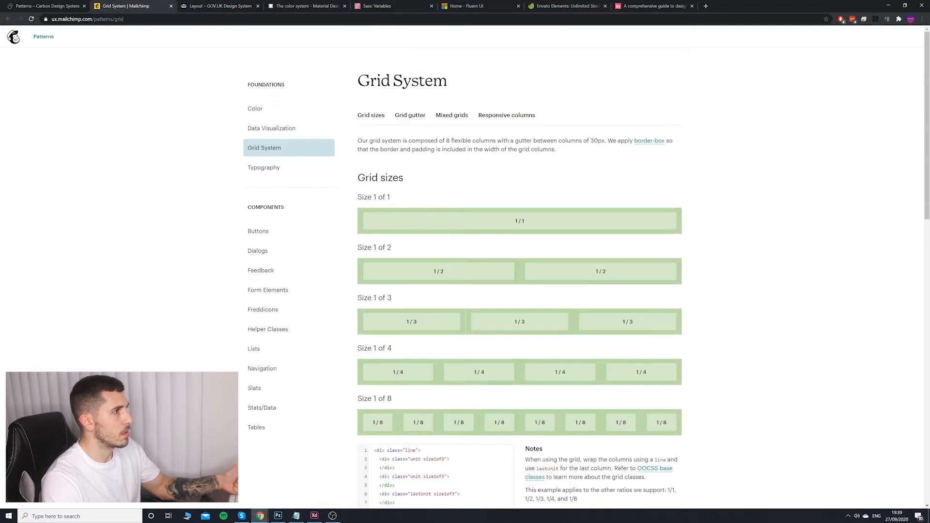
pyautogui.click(651, 7)
pyautogui.click(584, 11)
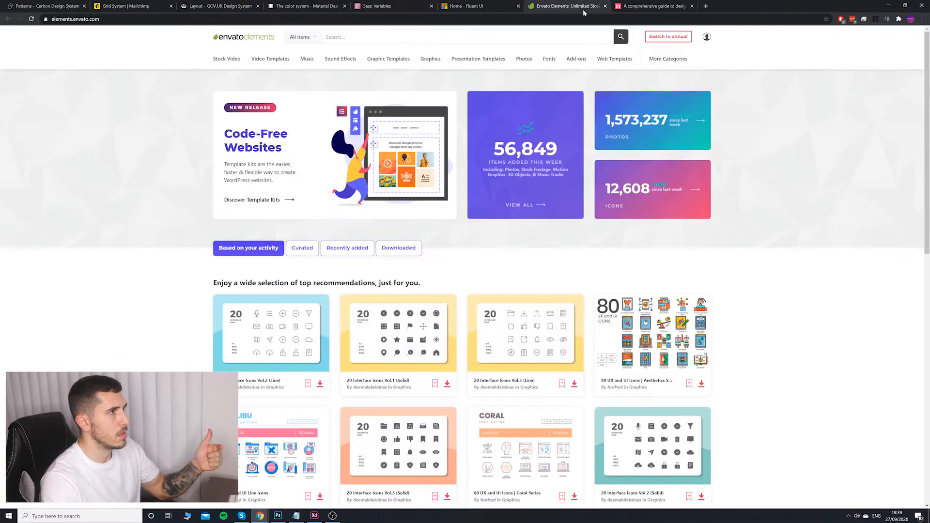
pyautogui.click(426, 6)
pyautogui.click(464, 6)
pyautogui.scroll(4, 464, 159)
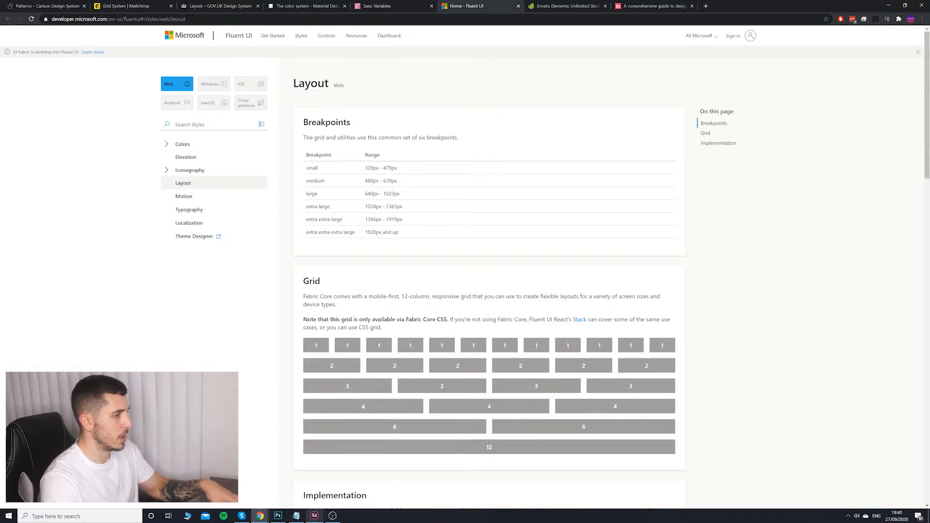
# Step: Switch to Adobe XD, maximize the design-system-template window, and bring the color and grid artboards into close view
pyautogui.click(313, 516)
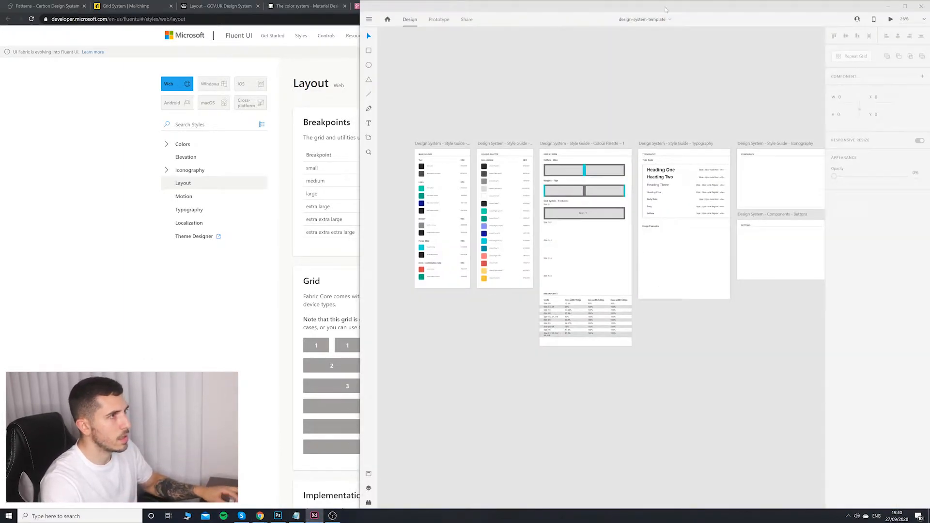
pyautogui.doubleClick(685, 8)
pyautogui.keyDown('ctrl'); pyautogui.scroll(5, 577, 143); pyautogui.keyUp('ctrl')
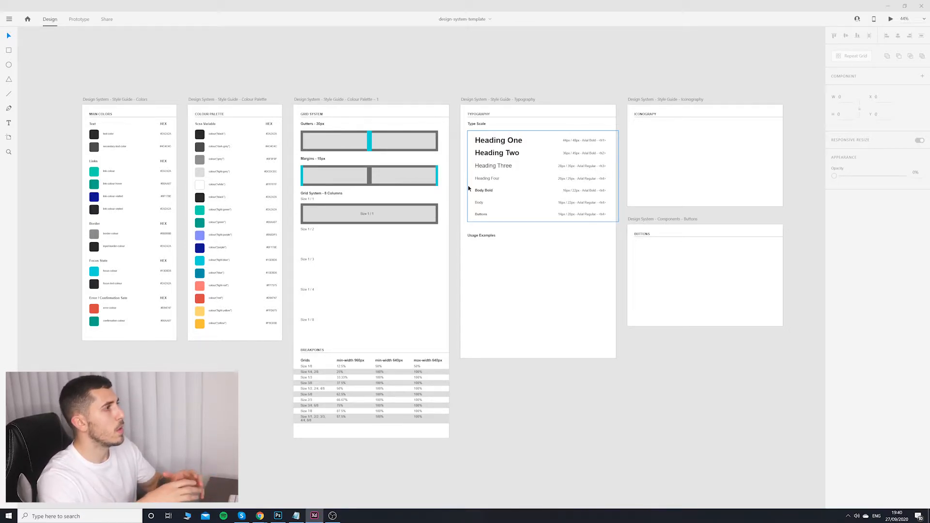
pyautogui.moveTo(255, 82); pyautogui.dragTo(480, 81)
pyautogui.scroll(5, 406, 108)
pyautogui.moveTo(423, 97); pyautogui.dragTo(368, 66)
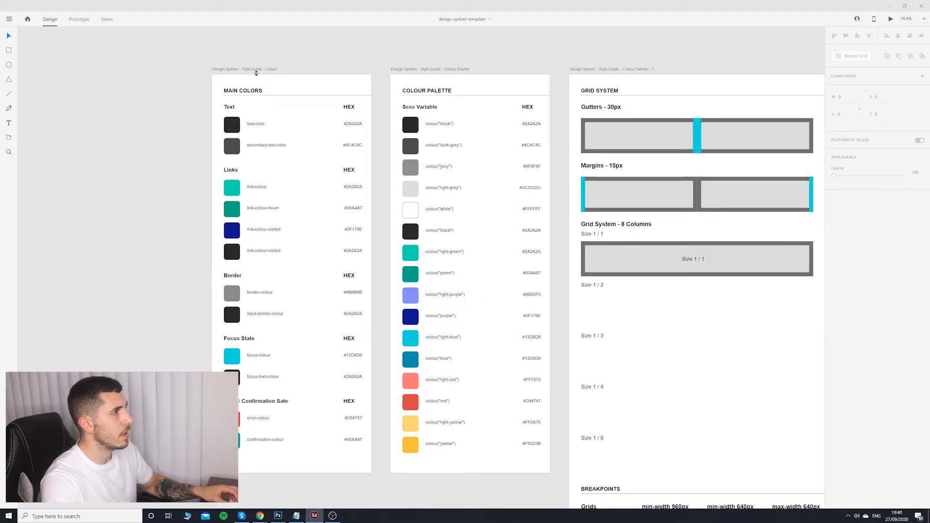
# Step: Look over the Main Colors, Colour Palette, Grid System, Typography and Iconography artboards of the template
pyautogui.click(242, 91)
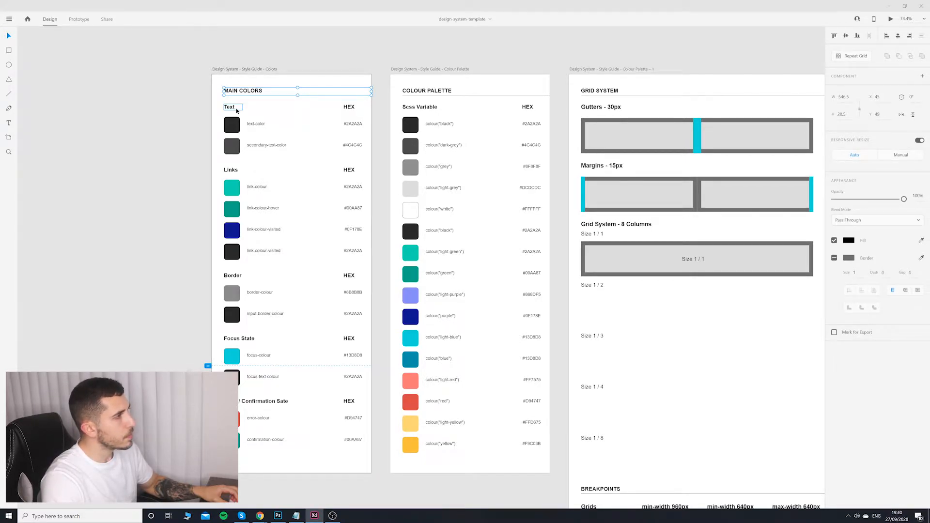
pyautogui.click(427, 91)
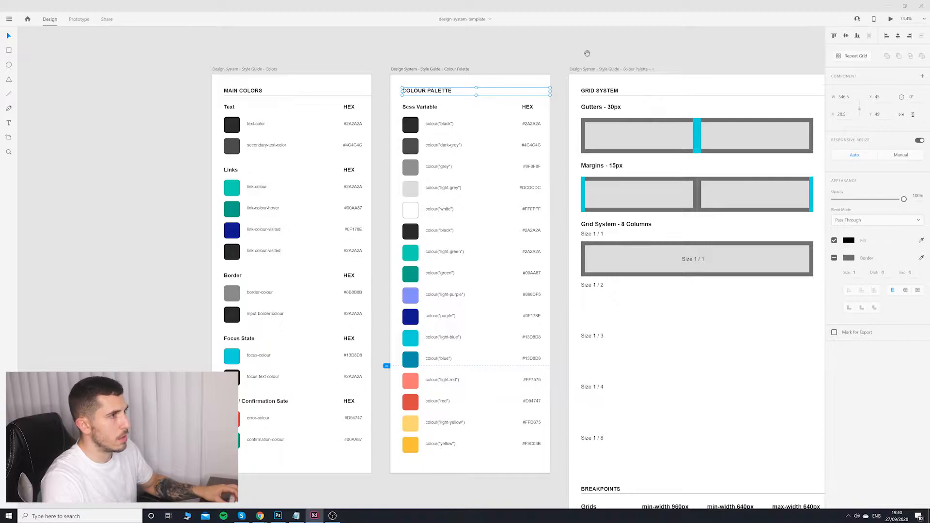
pyautogui.moveTo(587, 53); pyautogui.dragTo(467, 43)
pyautogui.click(485, 84)
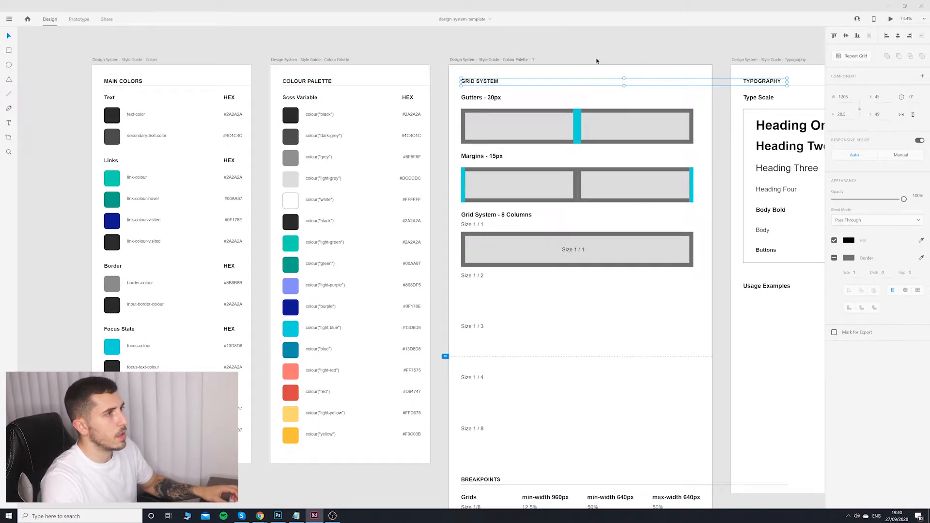
pyautogui.moveTo(633, 48); pyautogui.dragTo(410, 41)
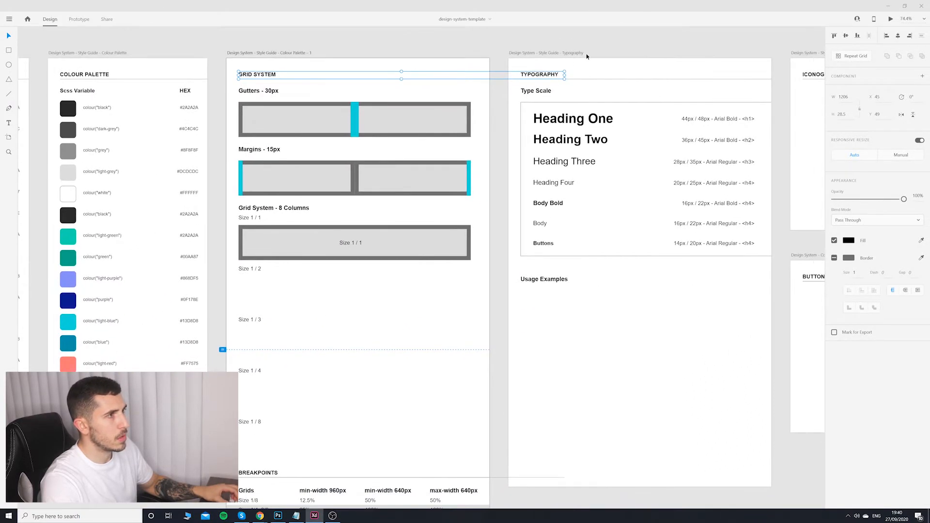
pyautogui.click(587, 56)
pyautogui.moveTo(686, 45); pyautogui.dragTo(394, 42)
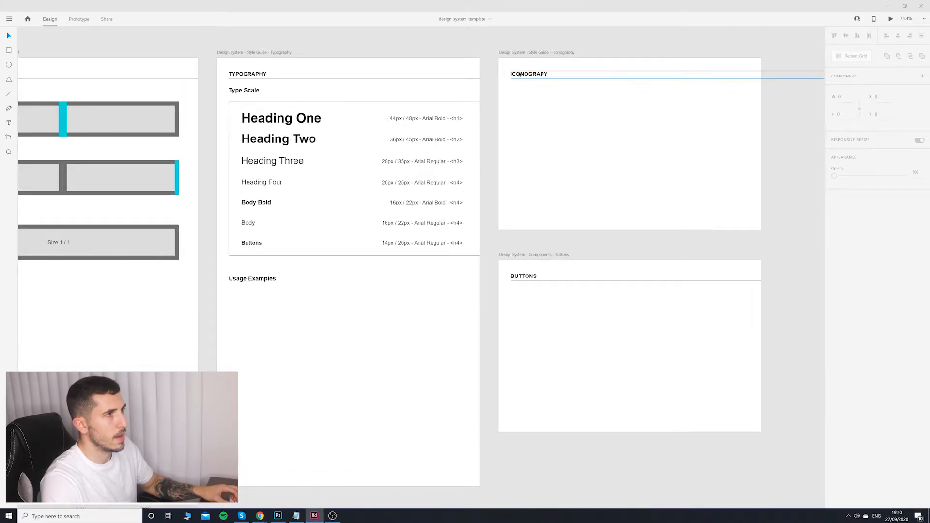
pyautogui.click(537, 75)
# Step: Examine the Breakpoints table on the grid artboard, including the Size 1/8 and Size 1/4, 2/8 rows
pyautogui.moveTo(444, 441); pyautogui.dragTo(697, 228)
pyautogui.click(210, 259)
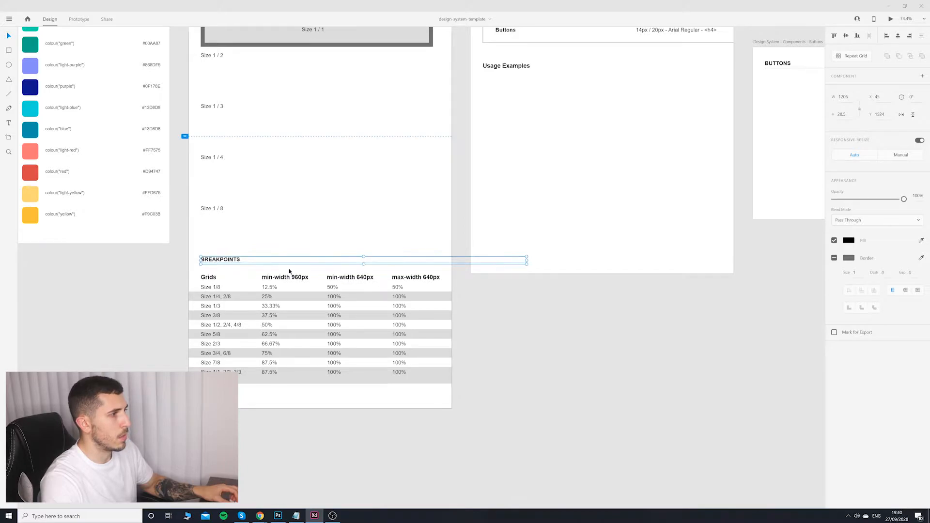
pyautogui.moveTo(460, 201); pyautogui.dragTo(534, 277)
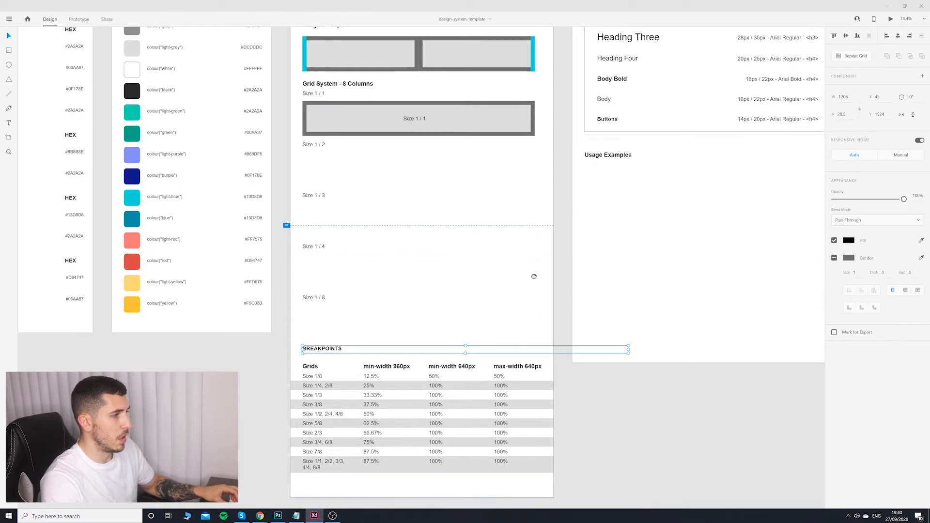
pyautogui.click(446, 379)
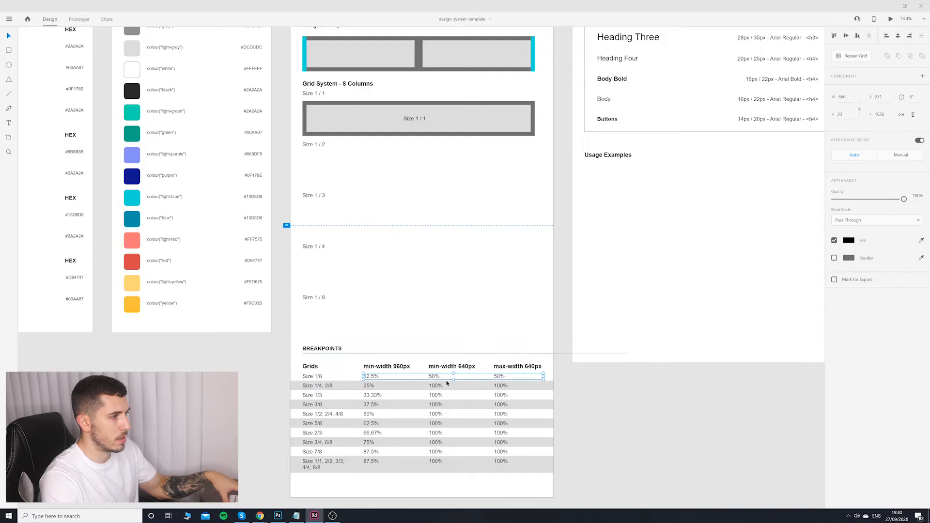
pyautogui.click(448, 385)
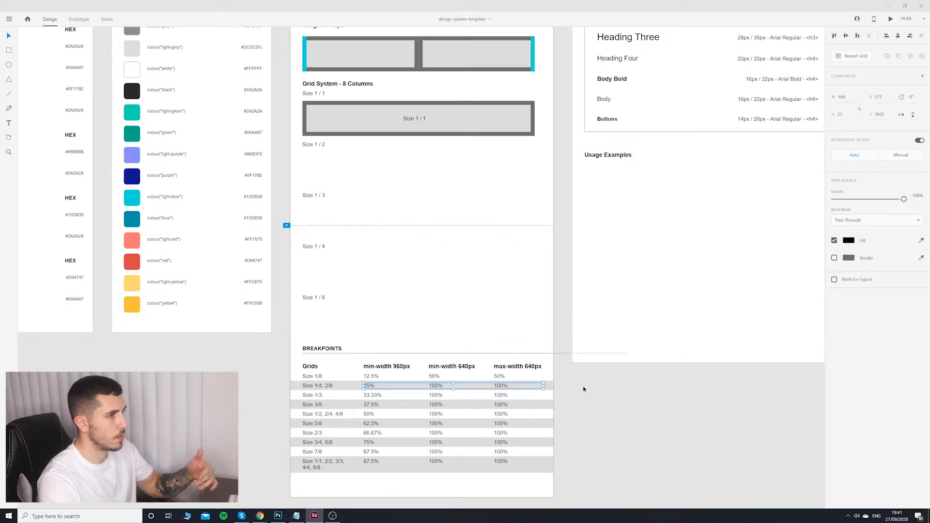
pyautogui.click(590, 401)
pyautogui.scroll(3, 557, 251)
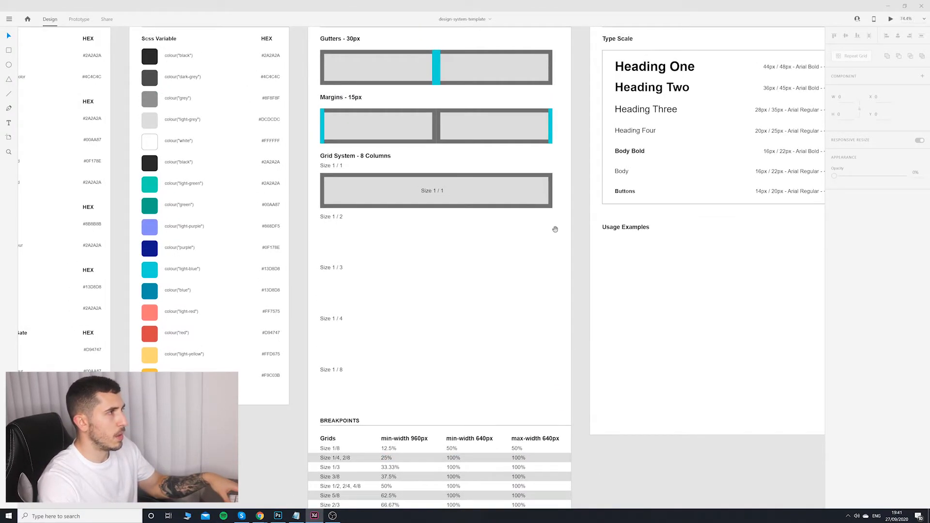
# Step: Rename the second "link-colour-visited" label under Links on the Main Colors artboard as "link-colour-active"
pyautogui.moveTo(603, 242); pyautogui.dragTo(776, 293)
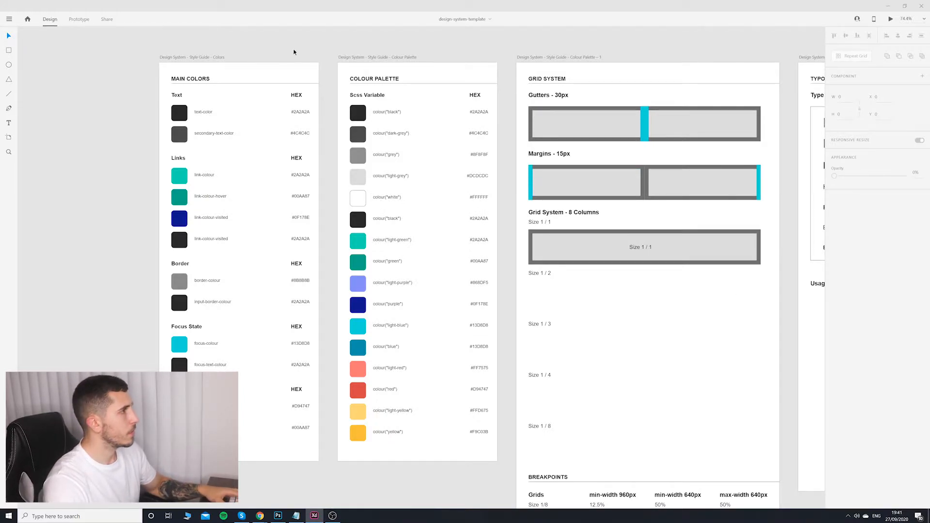
pyautogui.moveTo(318, 50); pyautogui.dragTo(458, 54)
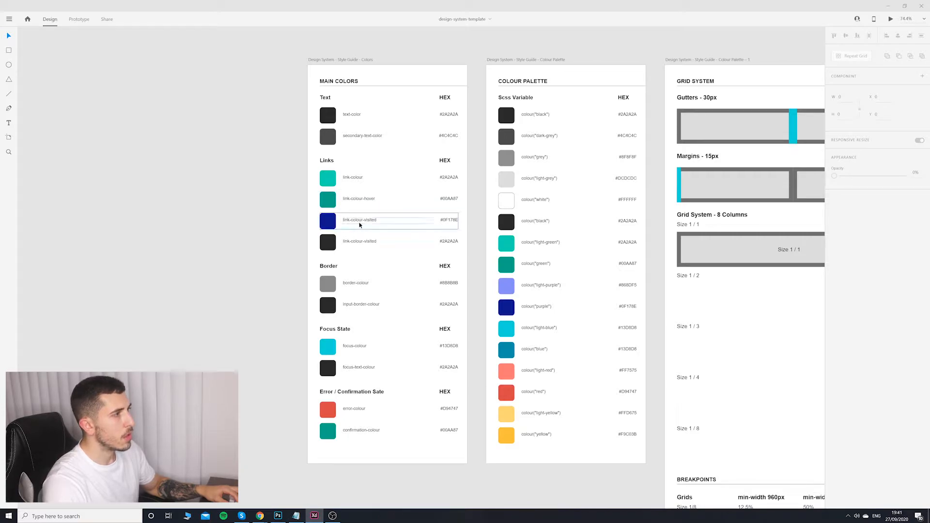
pyautogui.click(372, 244)
pyautogui.doubleClick(373, 243)
pyautogui.doubleClick(373, 243)
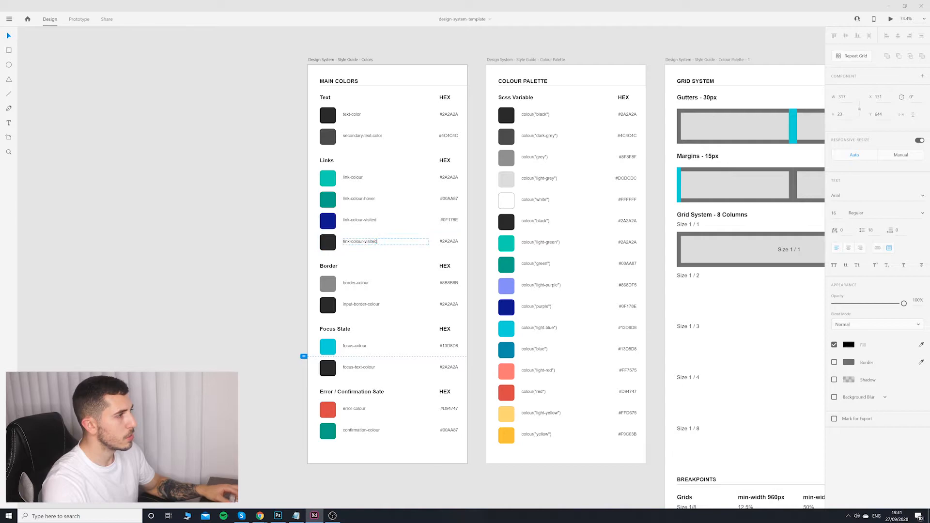
pyautogui.doubleClick(371, 242)
pyautogui.write('Active')
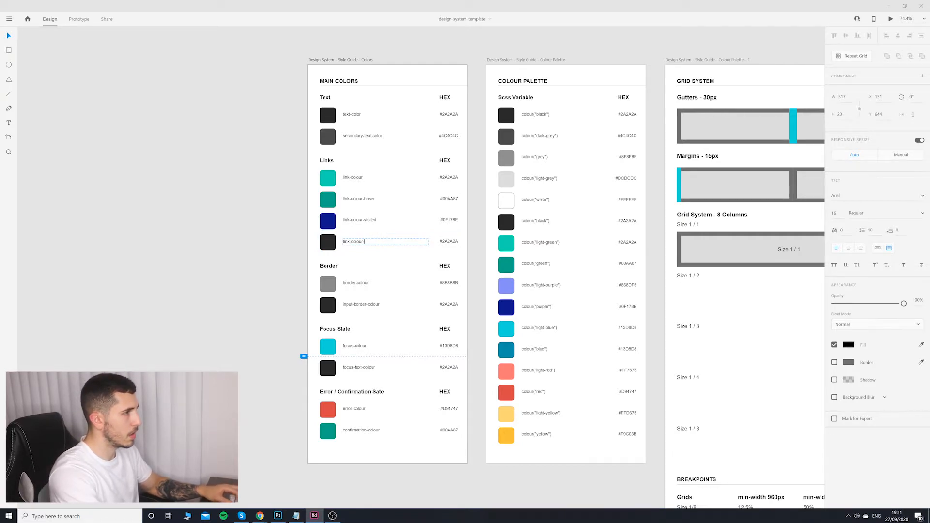
pyautogui.press('Escape')
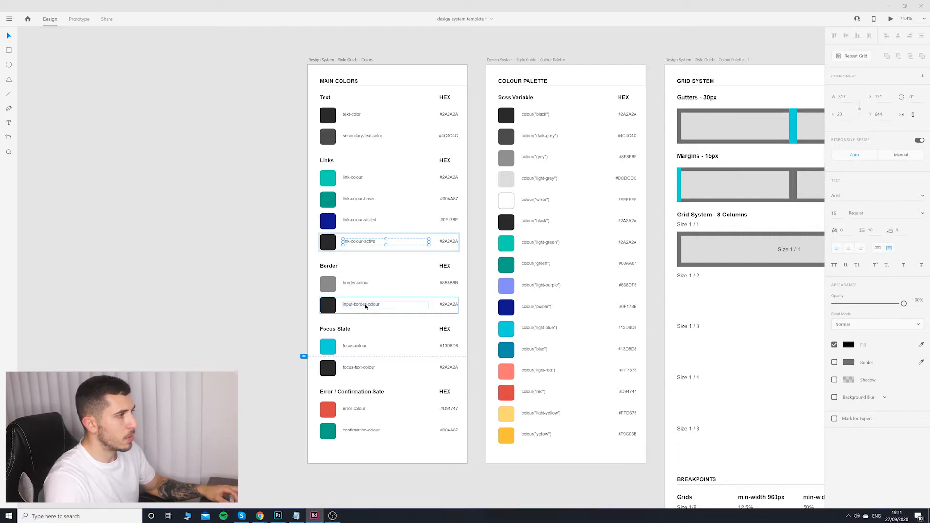
# Step: Examine the Focus State, Error / Confirmation and Text rows on the Main Colors artboard, including the text-color variable name
pyautogui.click(358, 362)
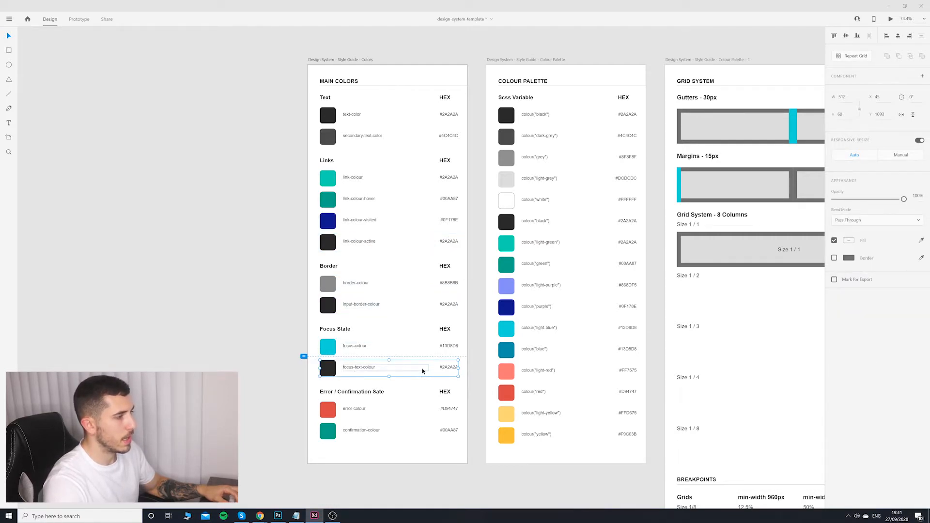
pyautogui.click(352, 410)
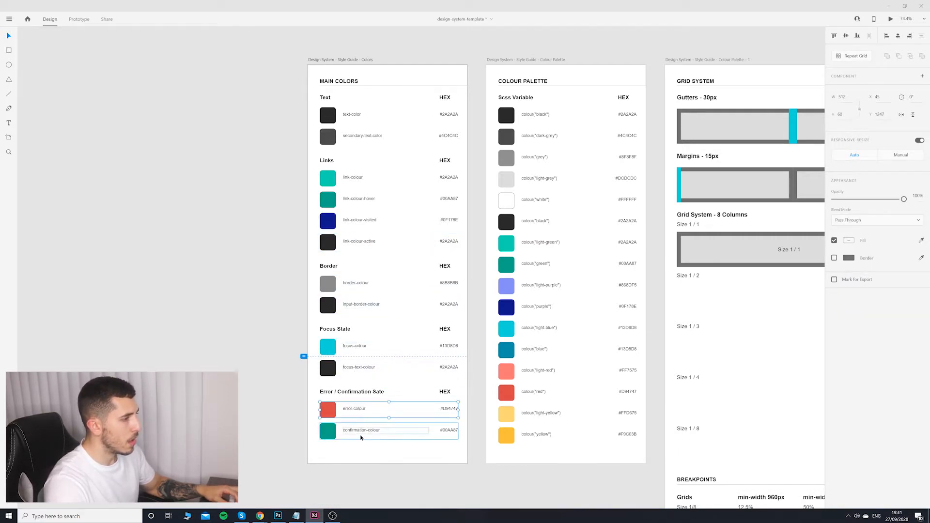
pyautogui.click(475, 392)
pyautogui.scroll(3, 477, 266)
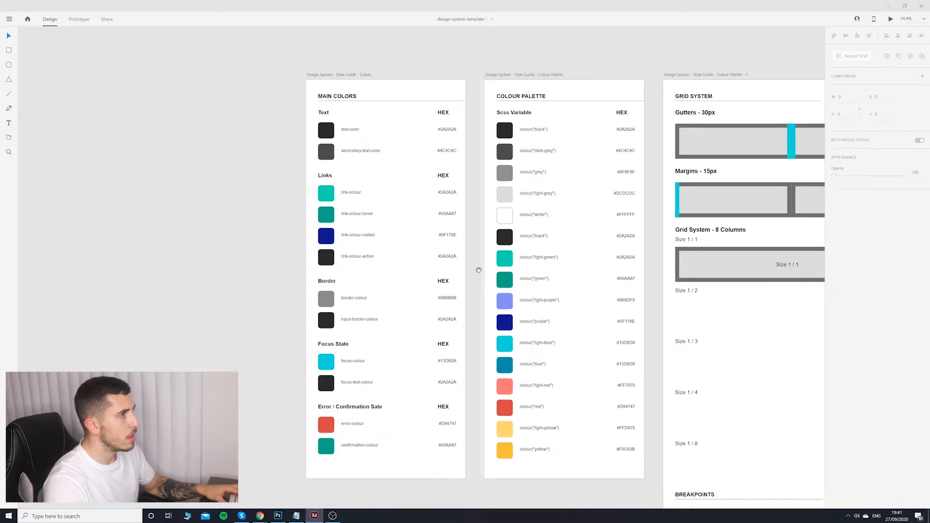
pyautogui.scroll(3, 380, 222)
pyautogui.scroll(1, 442, 207)
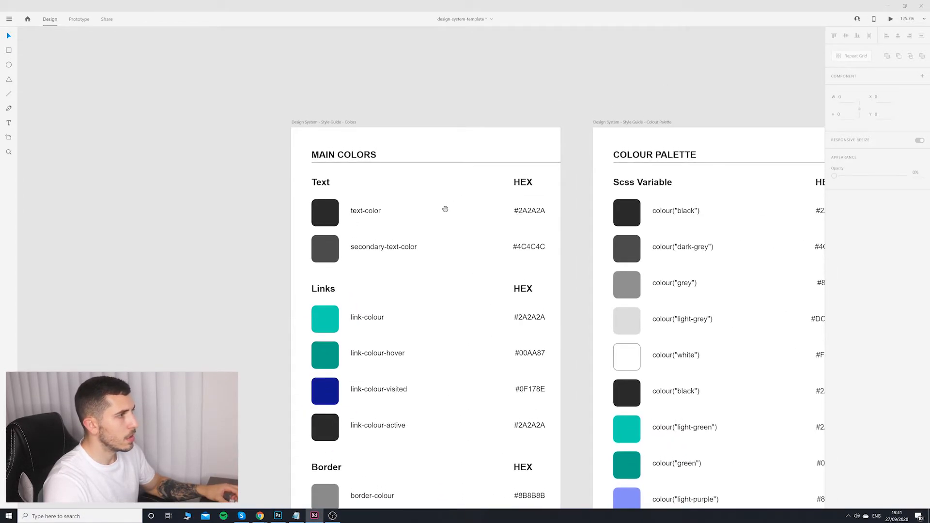
pyautogui.click(362, 211)
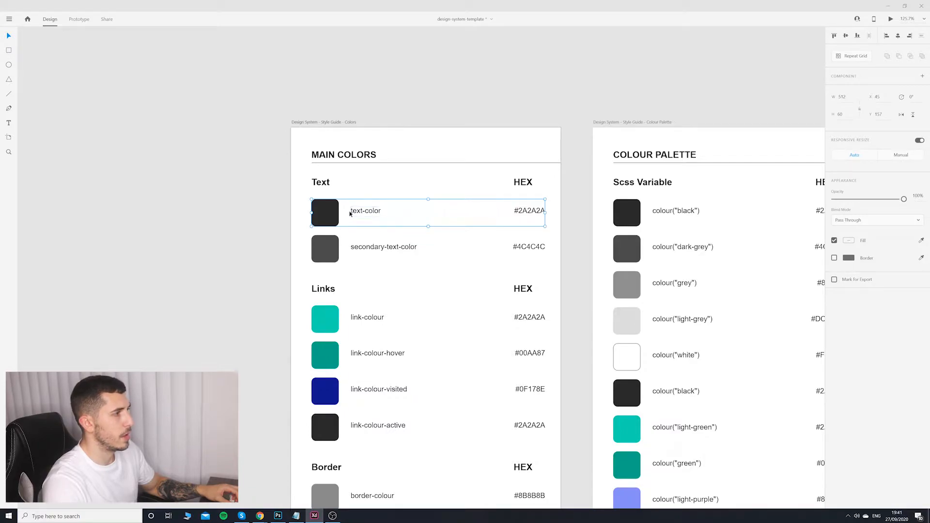
pyautogui.click(360, 213)
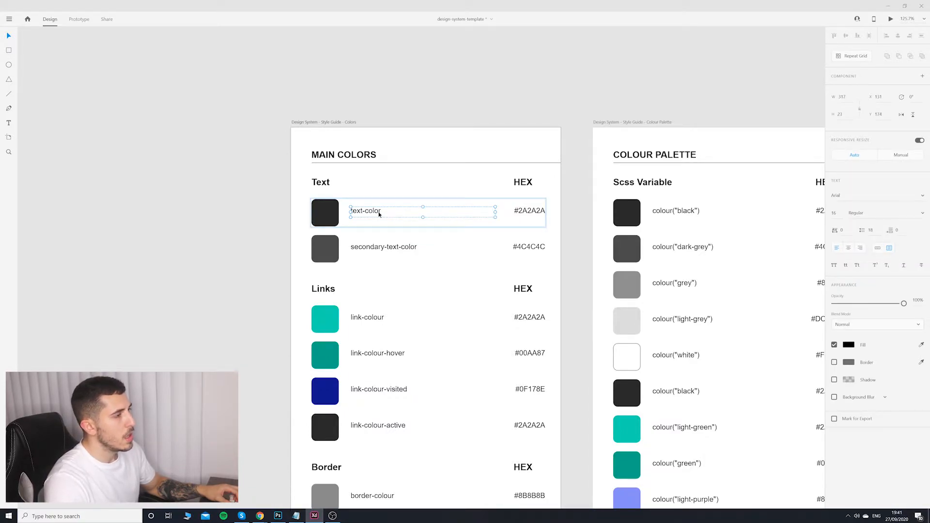
pyautogui.click(559, 228)
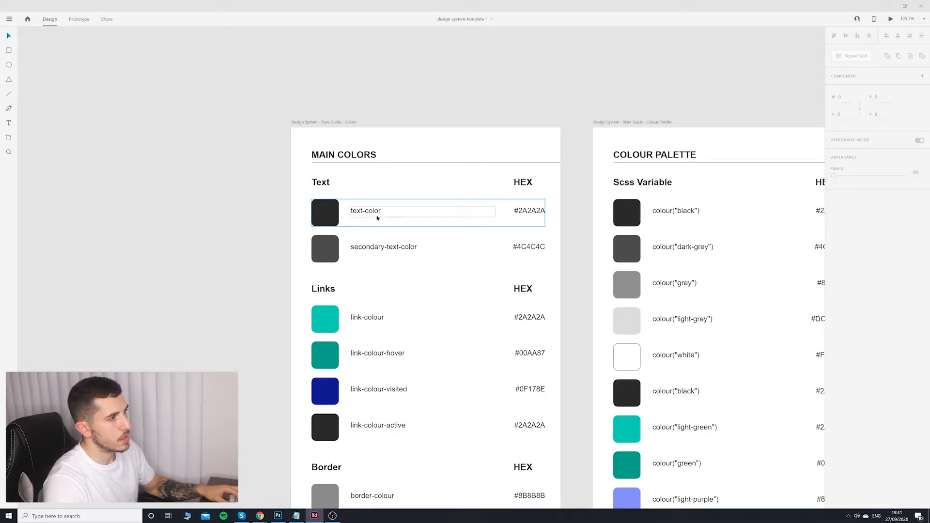
pyautogui.click(536, 210)
pyautogui.moveTo(564, 218); pyautogui.dragTo(557, 212)
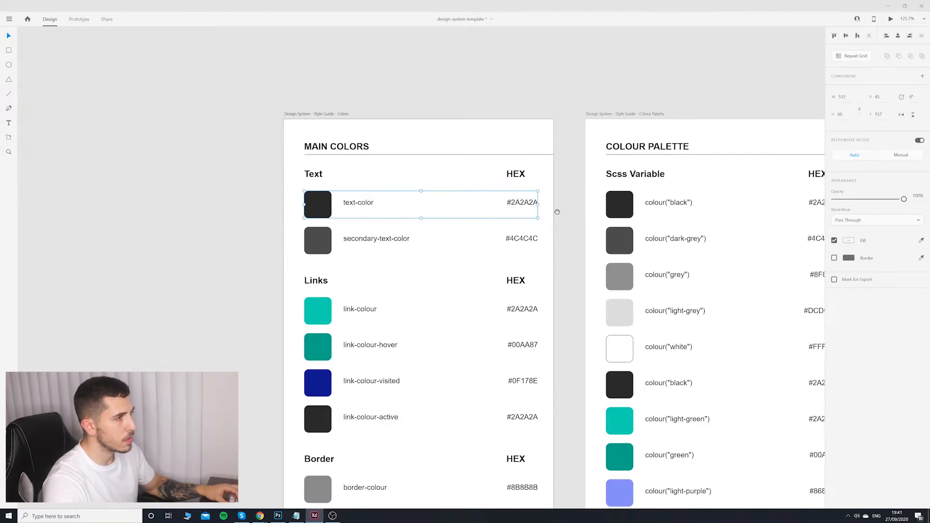
pyautogui.click(446, 95)
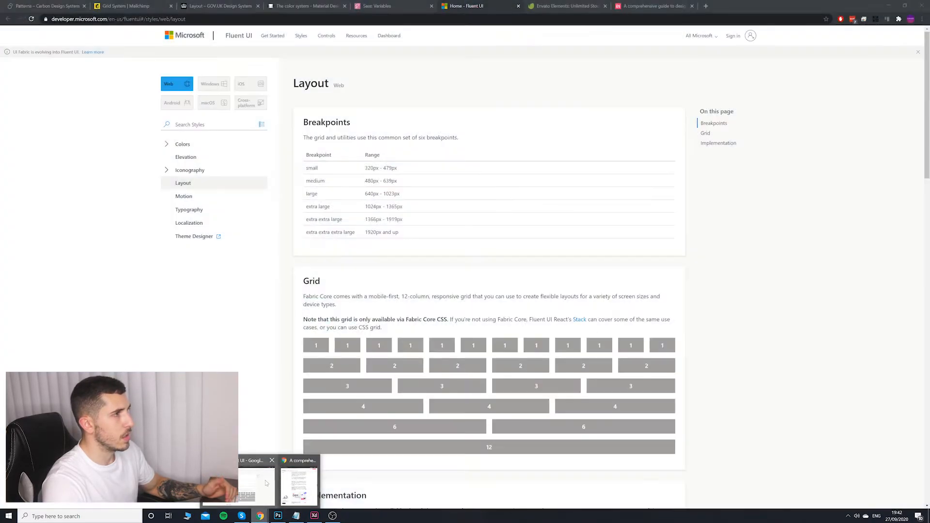
# Step: Switch to Chrome and review the Sass Variables documentation, from the variable declaration examples to the Default Values section
pyautogui.click(283, 490)
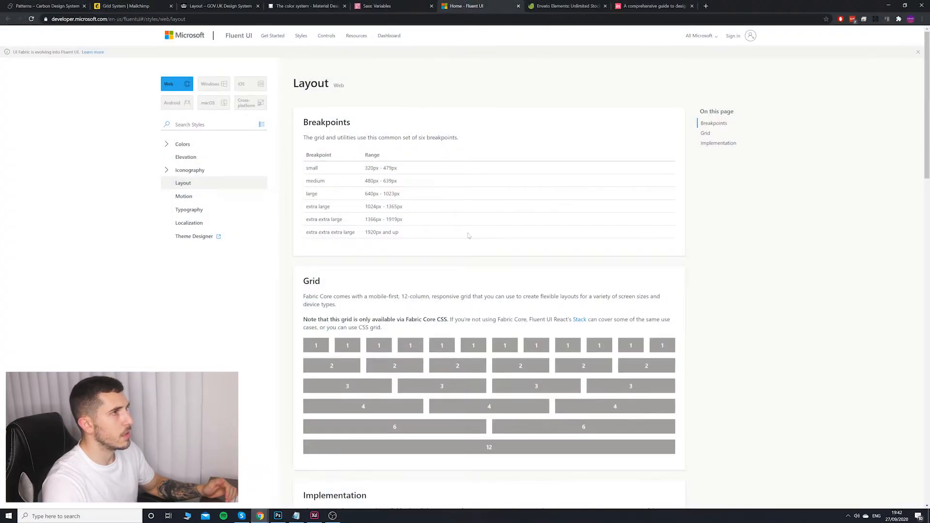
pyautogui.click(377, 6)
pyautogui.scroll(3, 407, 73)
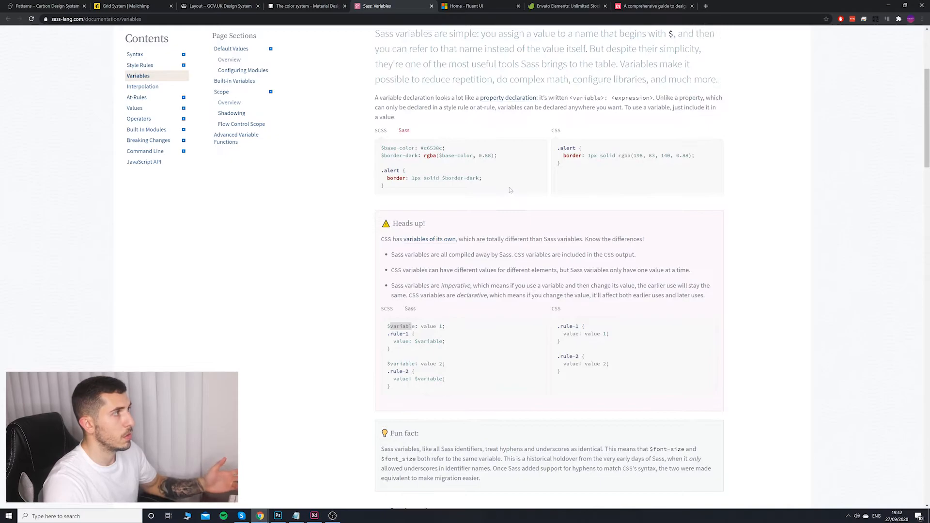
pyautogui.scroll(-7, 479, 186)
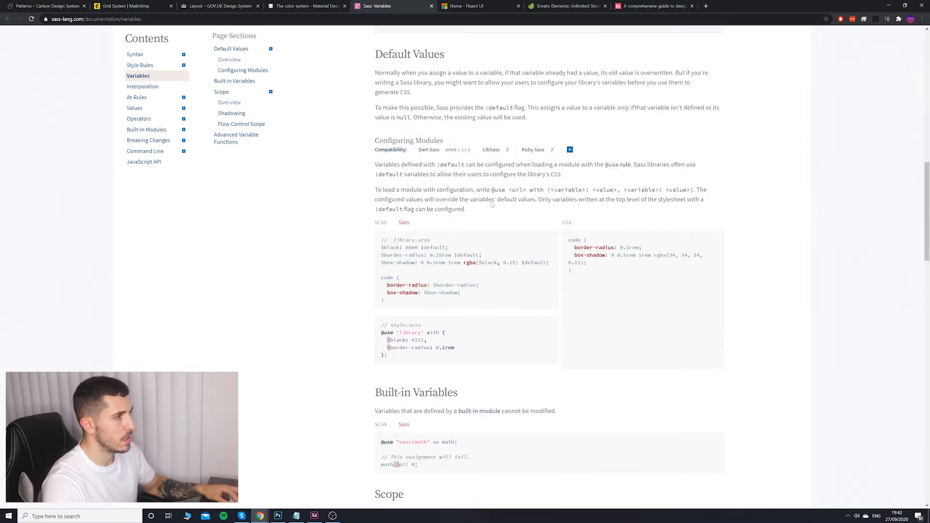
pyautogui.scroll(5, 497, 190)
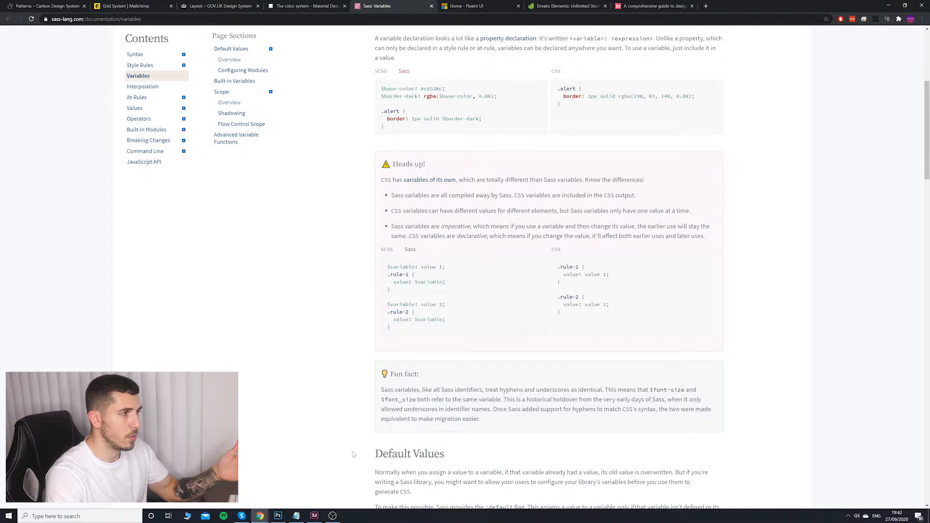
# Step: Switch back to Adobe XD and examine the variable names from the text-color row through the Links and Border groups
pyautogui.hotkey('alt', 'Tab')
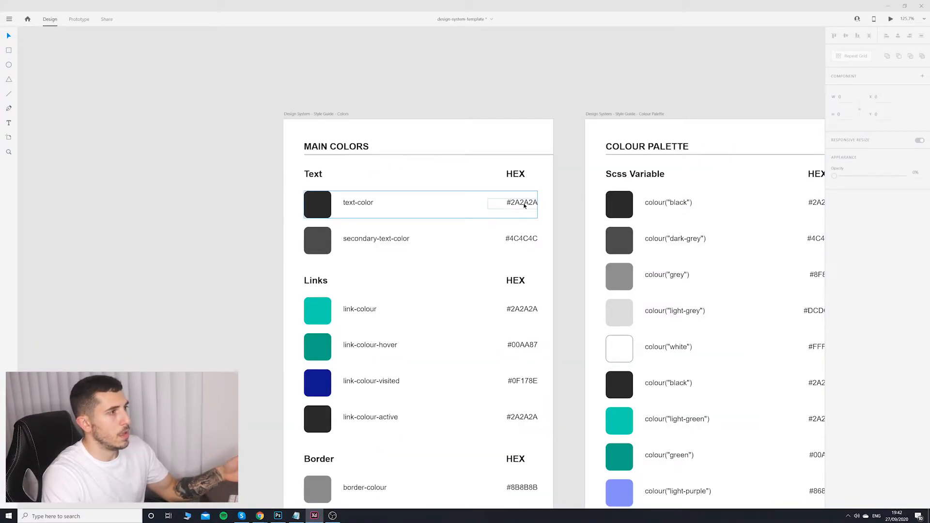
pyautogui.doubleClick(371, 203)
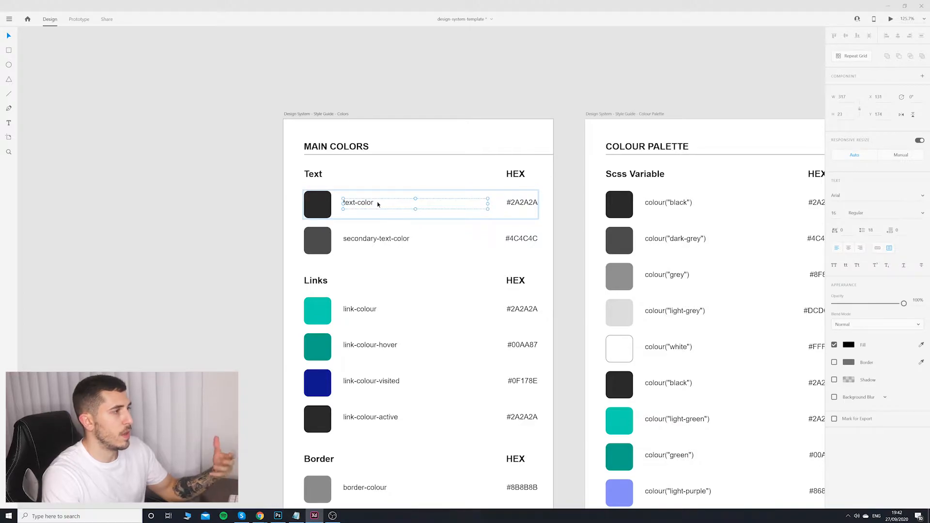
pyautogui.click(562, 205)
pyautogui.scroll(-3, 576, 213)
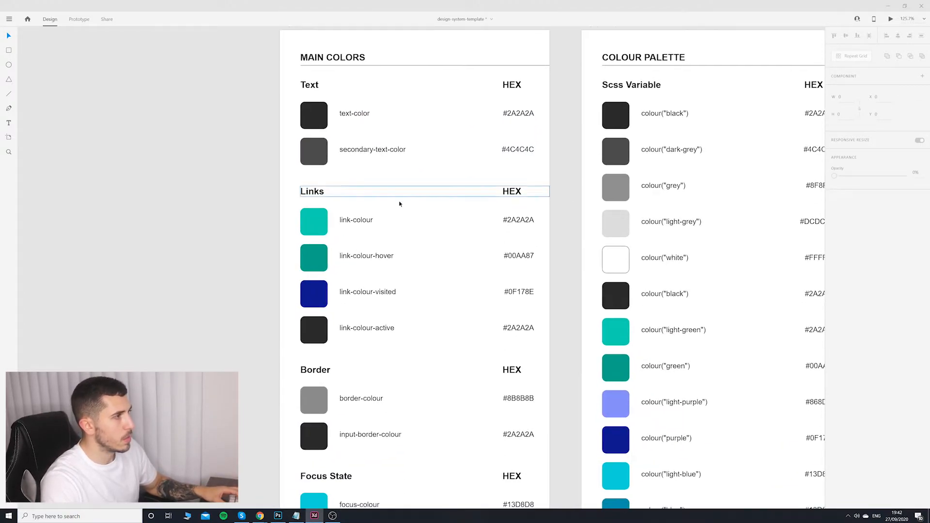
pyautogui.click(365, 220)
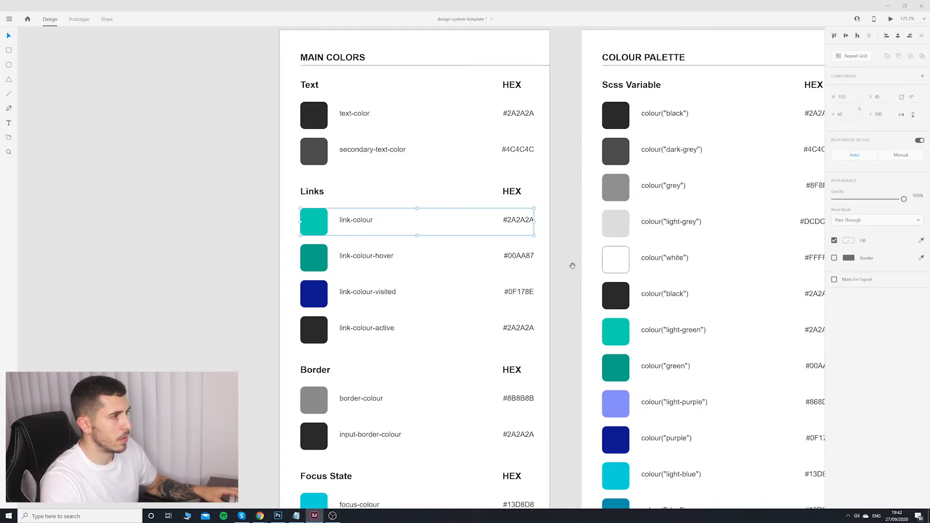
pyautogui.scroll(-7, 571, 264)
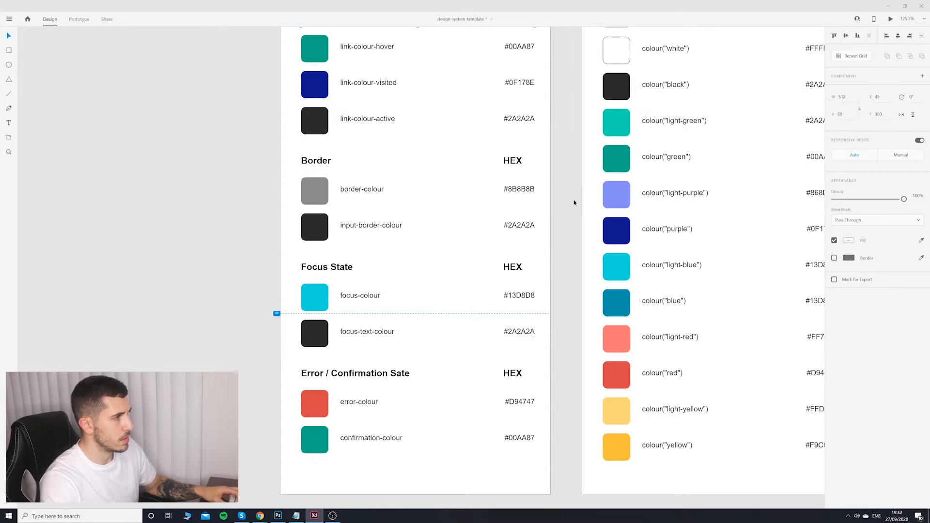
# Step: Examine the Scss variables and hex codes on the Colour Palette artboard, including the light-purple and purple rows
pyautogui.moveTo(574, 203); pyautogui.dragTo(359, 367)
pyautogui.moveTo(485, 49); pyautogui.dragTo(494, 146)
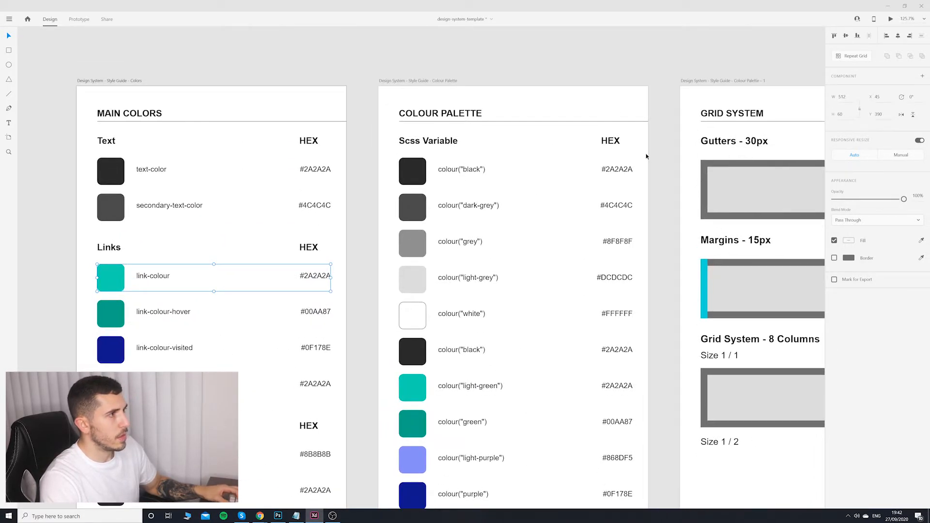
pyautogui.scroll(-3, 586, 119)
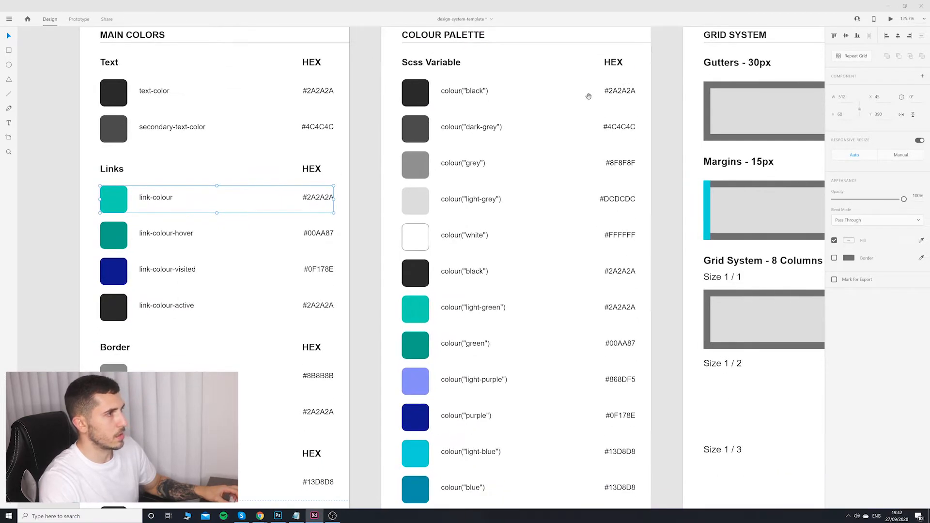
pyautogui.moveTo(645, 79); pyautogui.dragTo(614, 103)
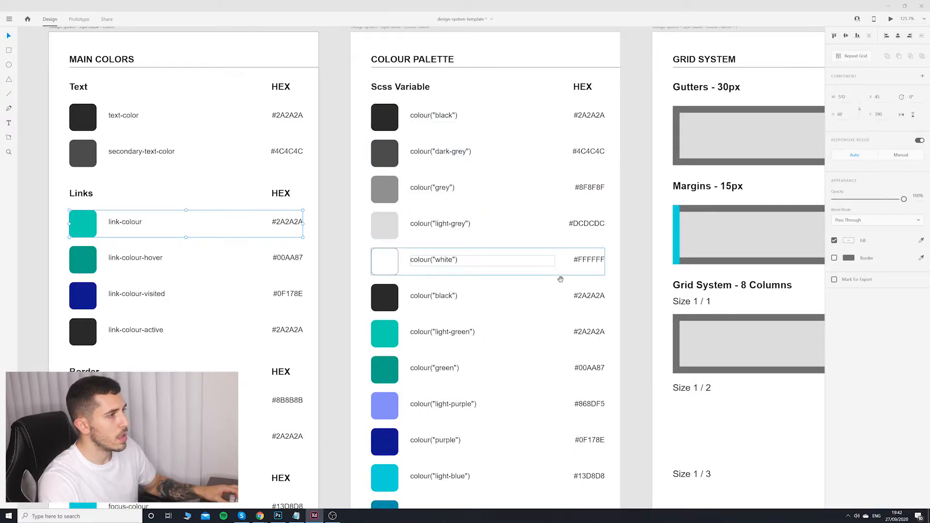
pyautogui.moveTo(561, 276); pyautogui.dragTo(525, 120)
pyautogui.scroll(-3, 550, 142)
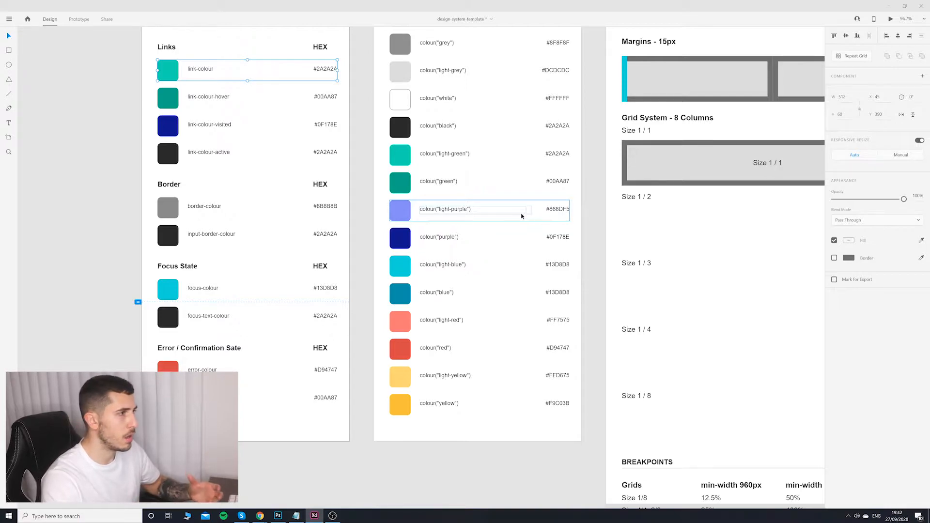
pyautogui.click(448, 213)
pyautogui.click(450, 239)
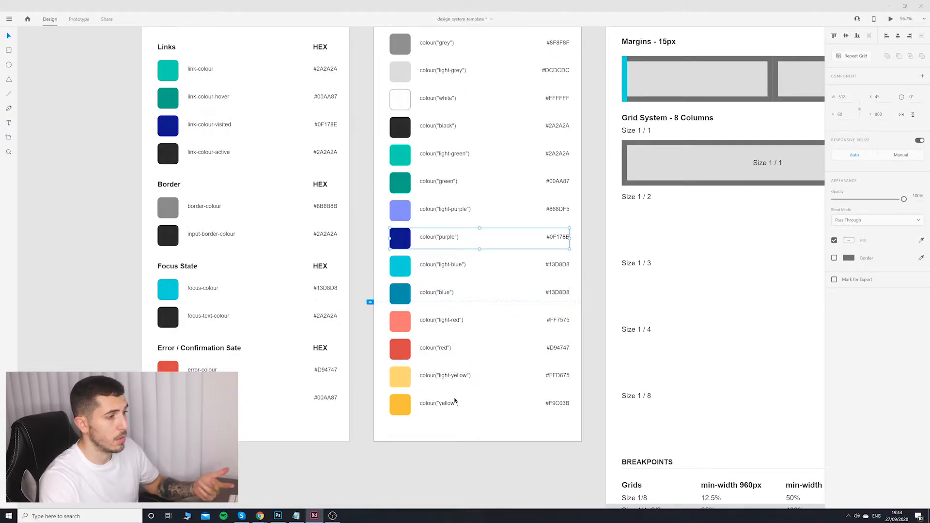
pyautogui.scroll(3, 588, 190)
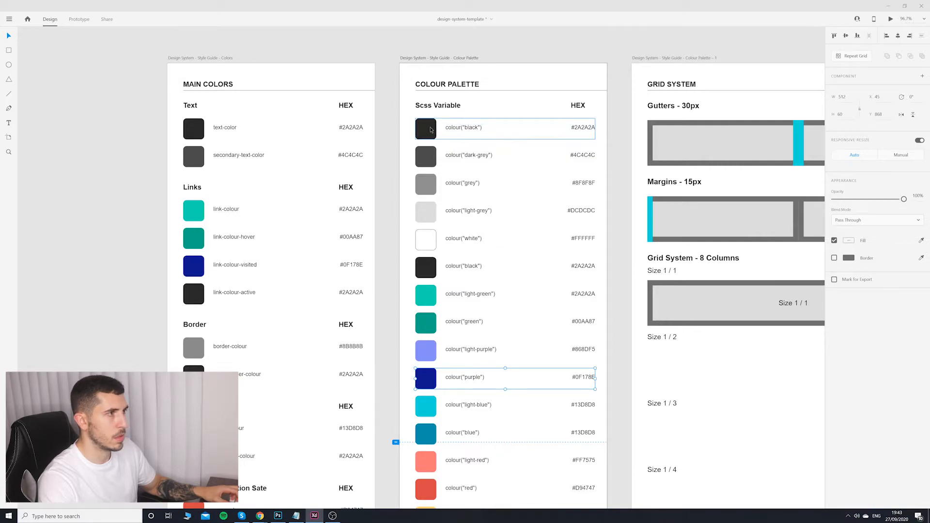
pyautogui.click(622, 144)
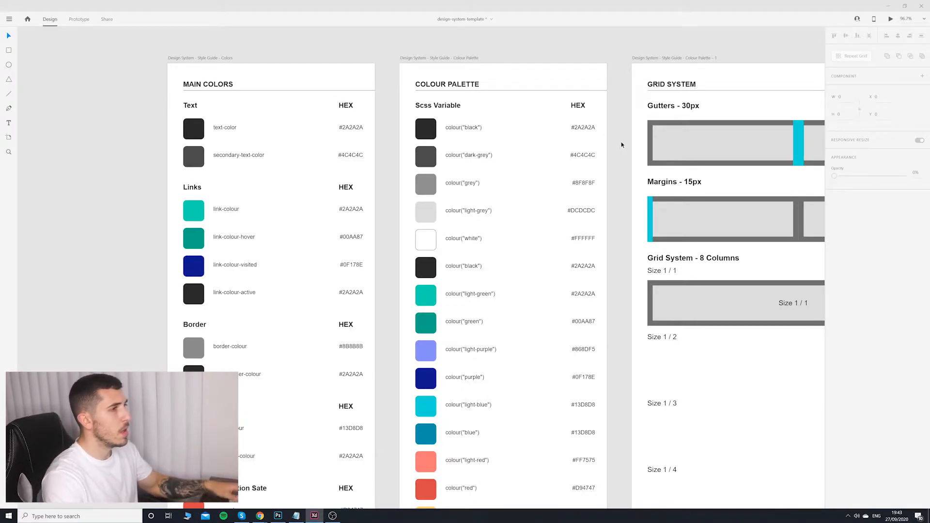
# Step: Change the link-colour swatch's fill to the darker teal #349581 and copy its hex code
pyautogui.moveTo(625, 153)
pyautogui.mouseDown()
pyautogui.moveTo(619, 113)
pyautogui.moveTo(562, 141)
pyautogui.moveTo(634, 166)
pyautogui.mouseUp()
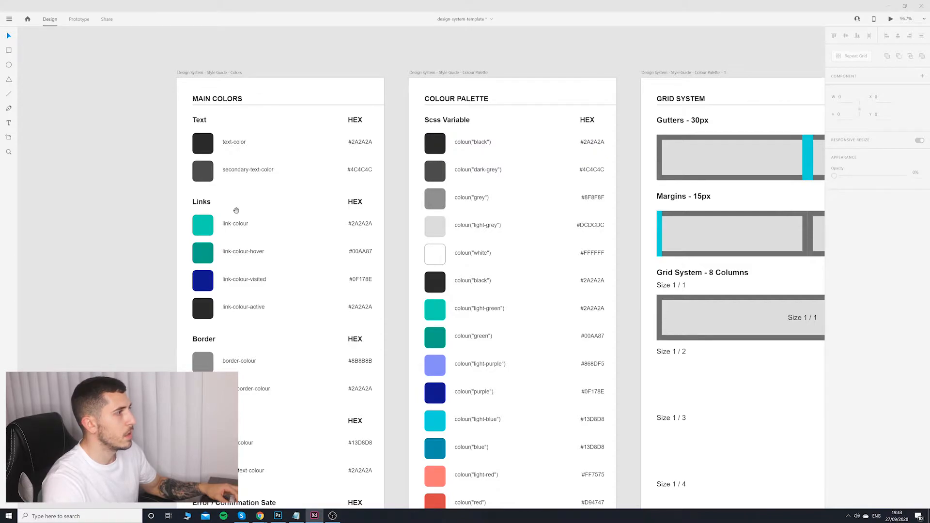
pyautogui.hscroll(-5, 291, 218)
pyautogui.click(310, 229)
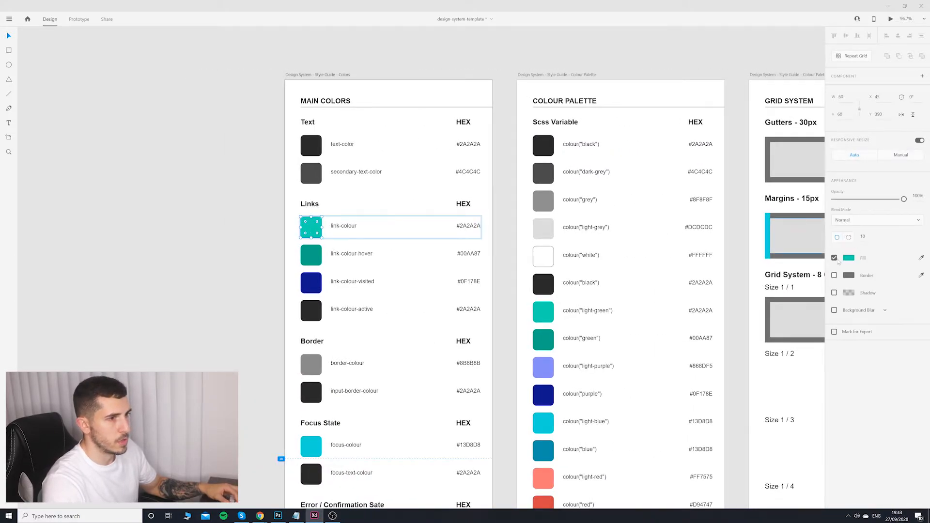
pyautogui.click(850, 259)
pyautogui.moveTo(784, 229)
pyautogui.mouseDown()
pyautogui.moveTo(776, 222)
pyautogui.moveTo(780, 241)
pyautogui.mouseUp()
pyautogui.hotkey('ctrl', 'c')
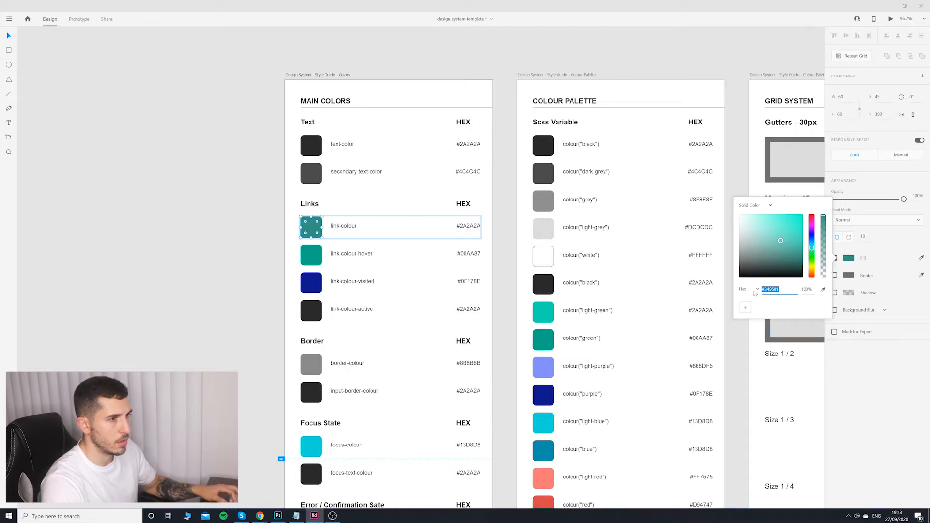
# Step: Replace the HEX label of the link-colour row with the copied code #349581
pyautogui.click(486, 223)
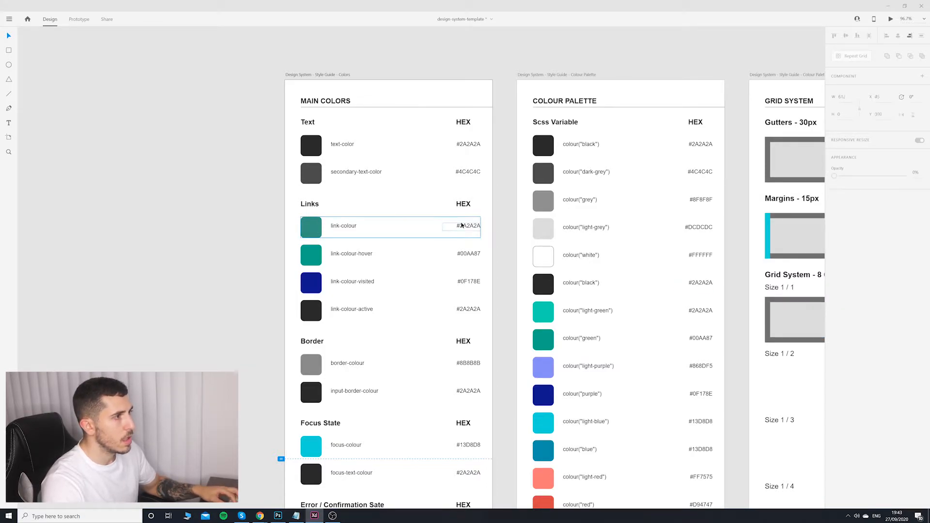
pyautogui.doubleClick(462, 224)
pyautogui.doubleClick(466, 228)
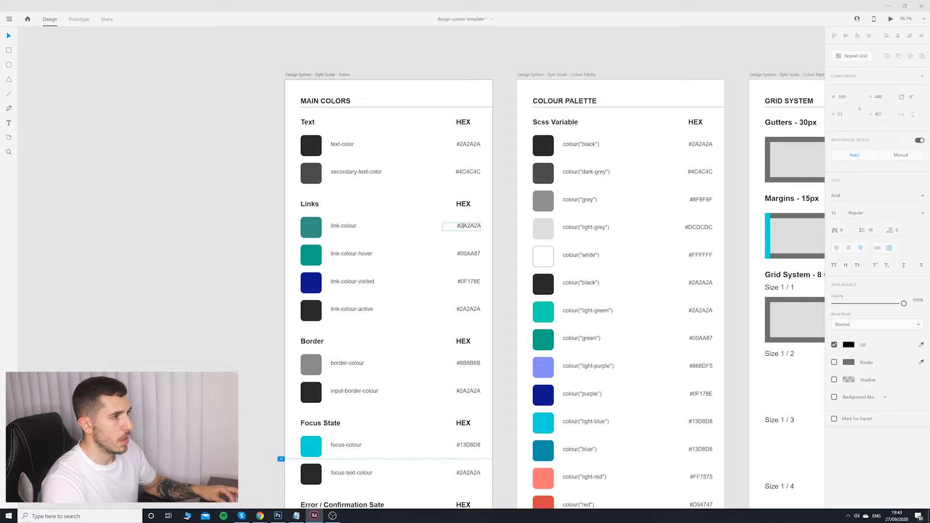
pyautogui.hotkey('ctrl', 'a')
pyautogui.hotkey('ctrl', 'v')
pyautogui.click(505, 227)
pyautogui.click(505, 227)
pyautogui.moveTo(507, 211); pyautogui.dragTo(457, 169)
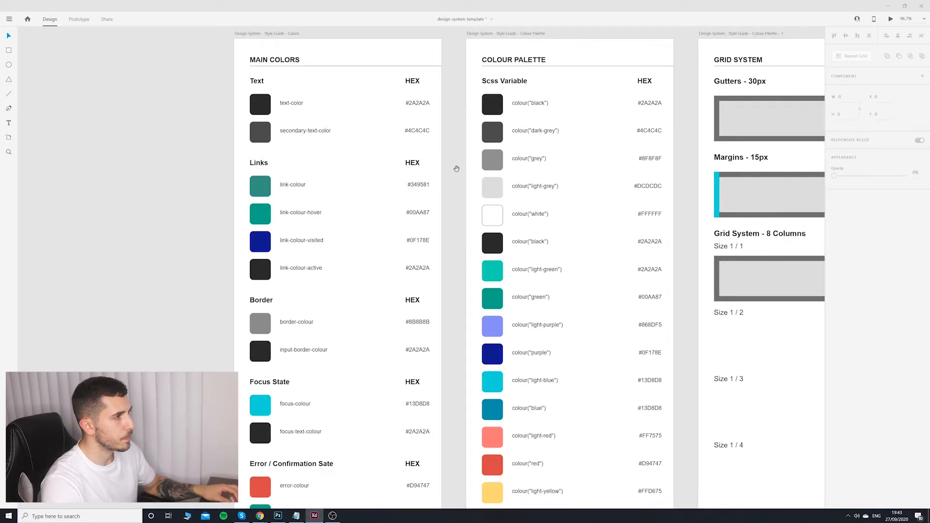
# Step: Undo the HEX label and swatch fill changes on the link-colour row
pyautogui.hotkey('ctrl', 'z')
pyautogui.hotkey('ctrl', 'z')
pyautogui.click(456, 163)
# Step: Bring the Grid System artboard into close view to examine its Gutters, Margins and 8-column sections
pyautogui.scroll(-4, 457, 164)
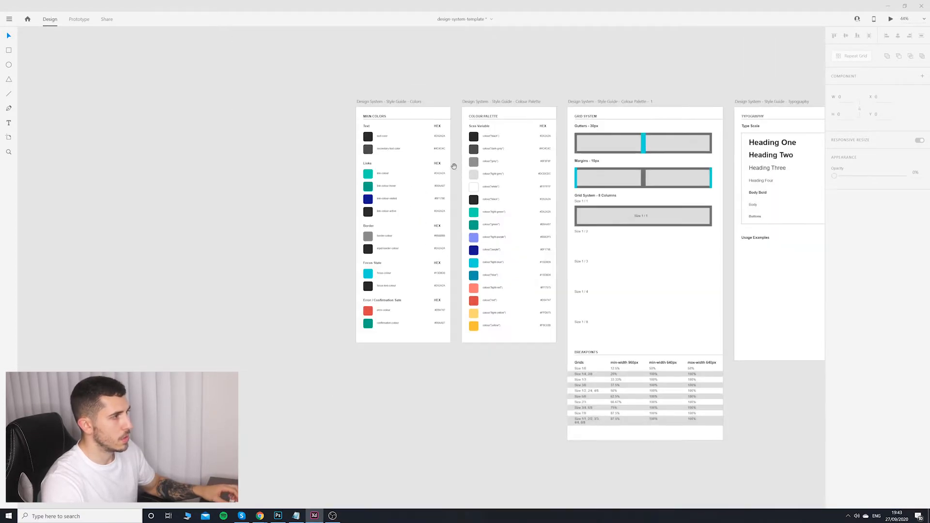
pyautogui.scroll(4, 454, 166)
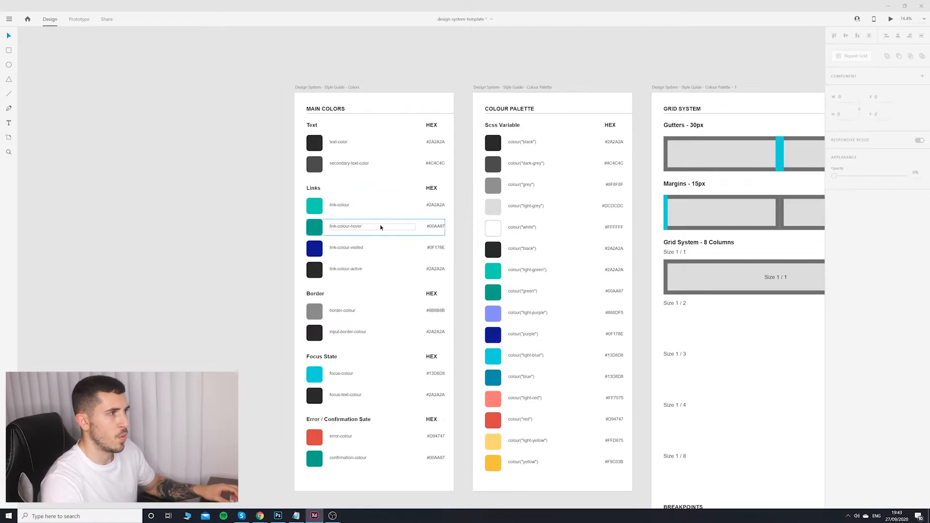
pyautogui.scroll(3, 466, 208)
pyautogui.moveTo(465, 208); pyautogui.dragTo(99, 227)
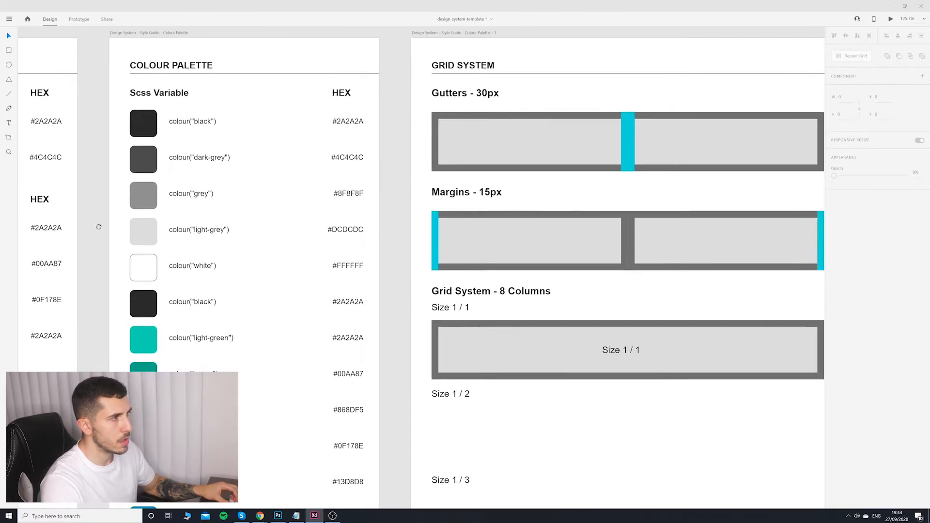
pyautogui.moveTo(654, 67); pyautogui.dragTo(477, 83)
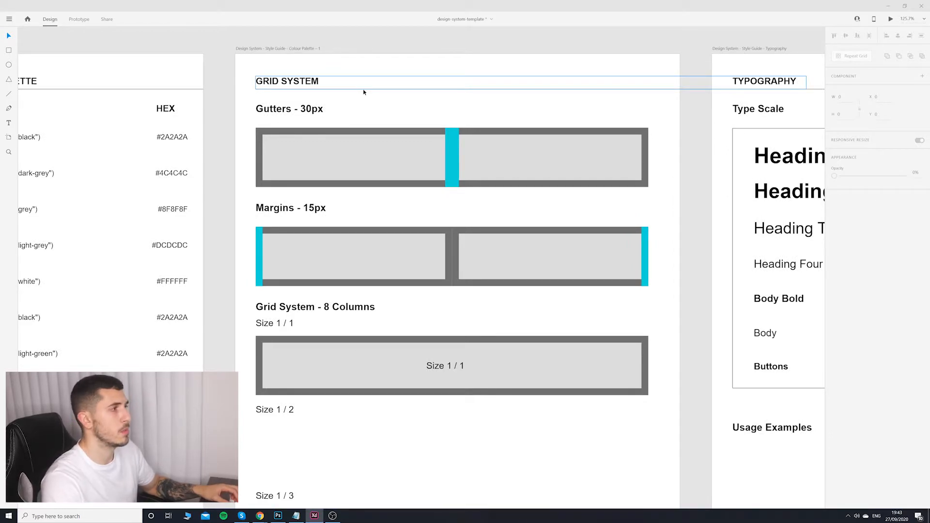
# Step: Examine the widths of the cyan gutter bar and the cyan margin bar in the Grid System diagrams
pyautogui.scroll(-3, 411, 67)
pyautogui.scroll(3, 415, 83)
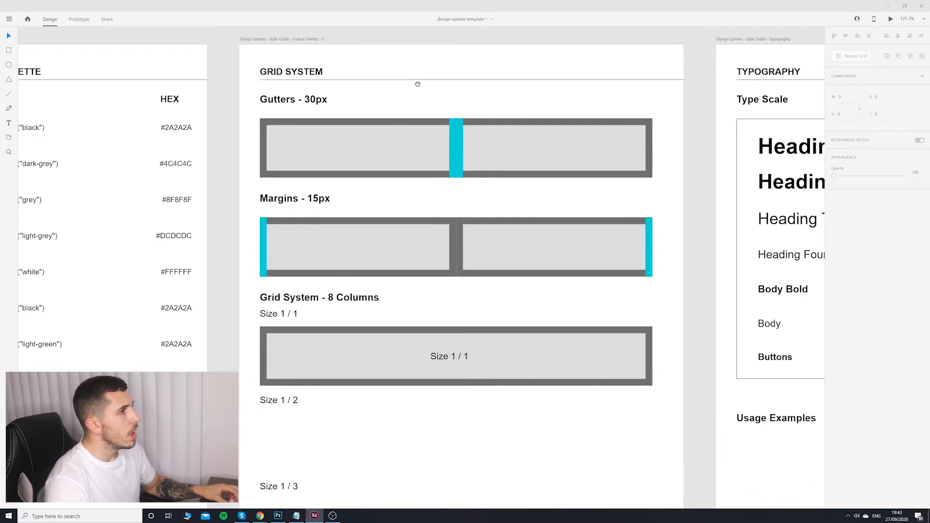
pyautogui.moveTo(418, 84); pyautogui.dragTo(433, 85)
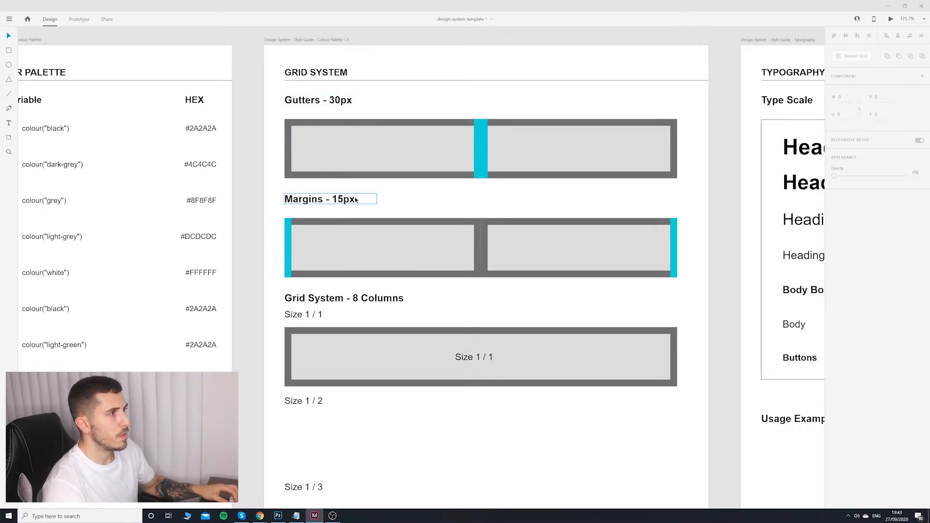
pyautogui.moveTo(480, 141); pyautogui.dragTo(490, 144)
pyautogui.hotkey('ctrl', 'z')
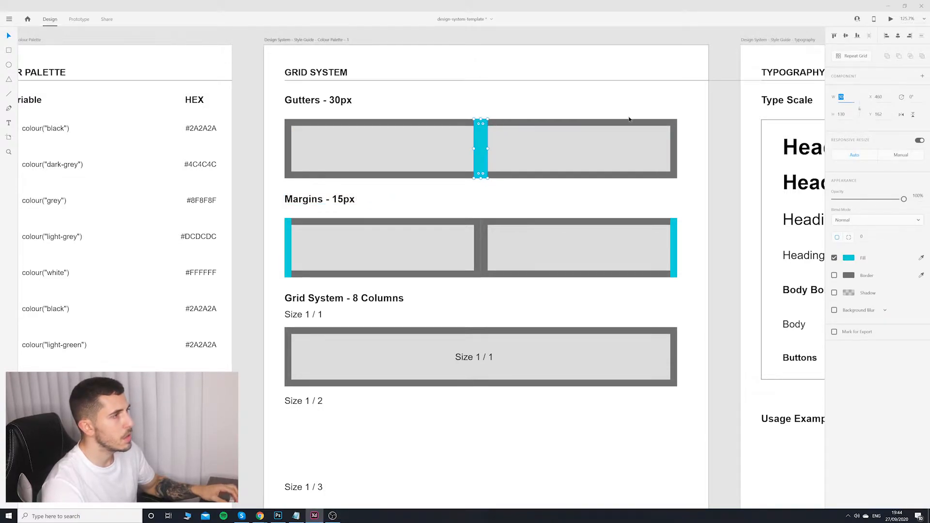
pyautogui.click(286, 221)
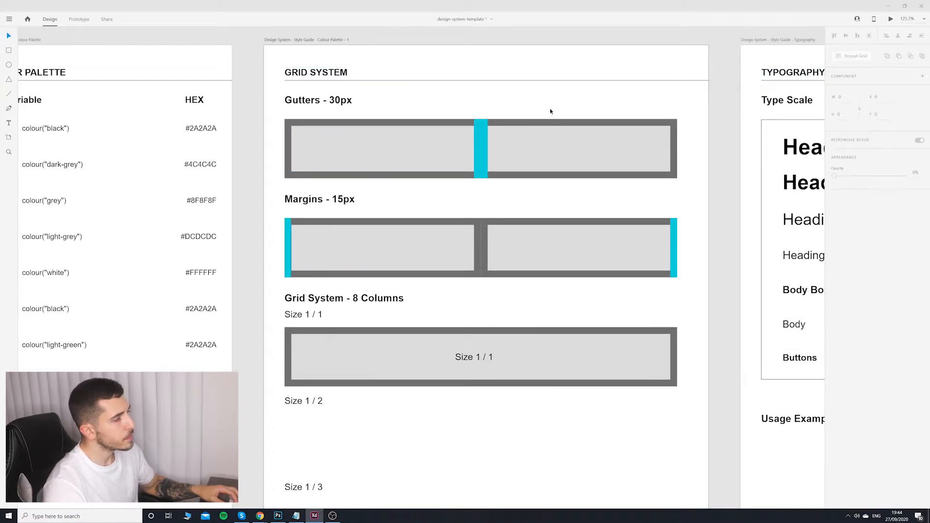
pyautogui.click(485, 134)
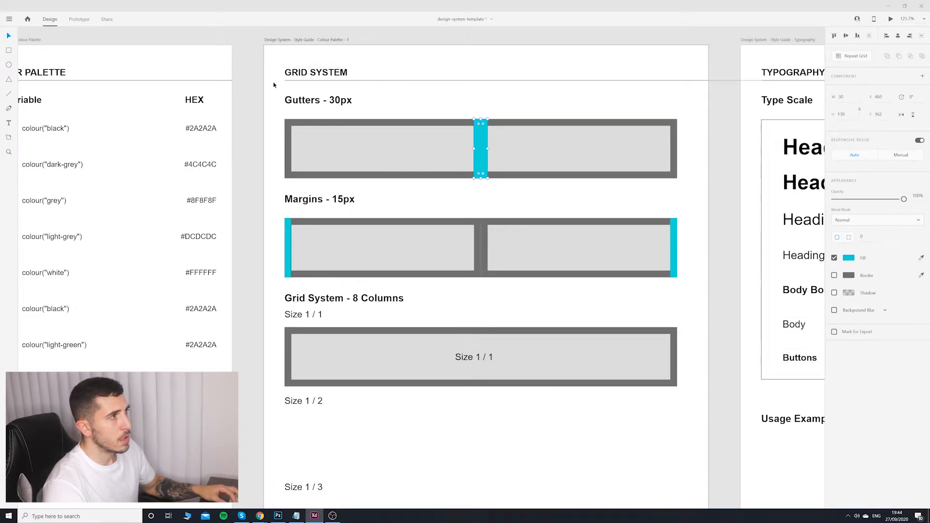
pyautogui.click(288, 235)
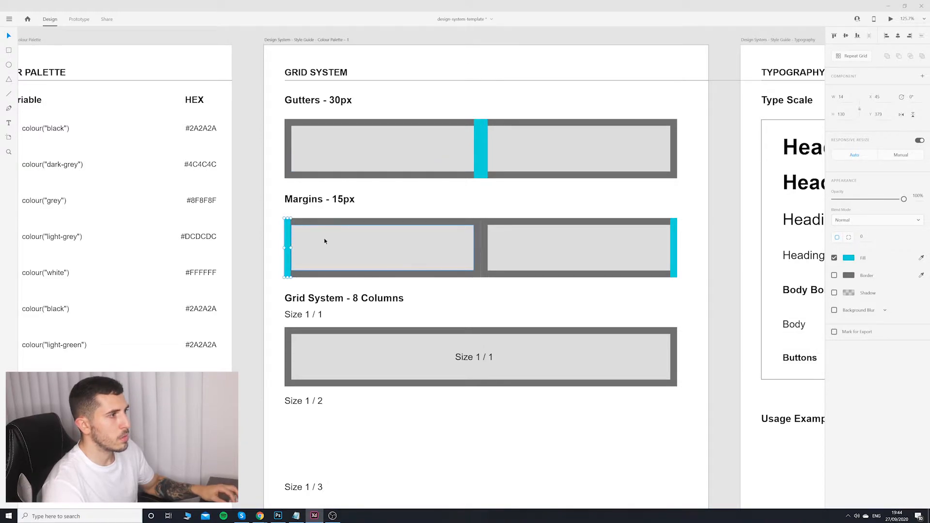
# Step: Place two copies of the cyan margin bar side by side over the gap between the two Margins boxes
pyautogui.moveTo(288, 233); pyautogui.dragTo(483, 235)
pyautogui.click(506, 225)
pyautogui.click(481, 233)
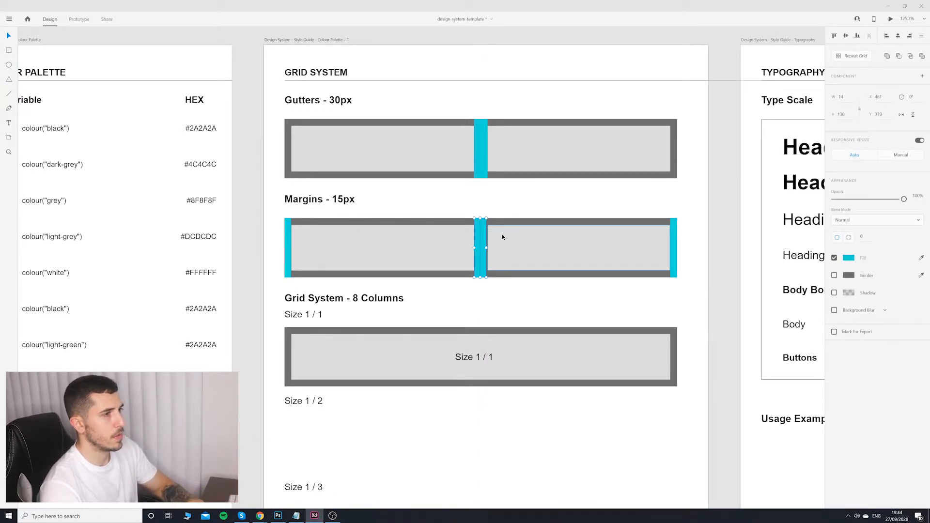
pyautogui.moveTo(484, 232)
pyautogui.mouseDown()
pyautogui.moveTo(484, 242)
pyautogui.moveTo(504, 243)
pyautogui.moveTo(477, 235)
pyautogui.moveTo(485, 229)
pyautogui.mouseUp()
pyautogui.click(512, 209)
pyautogui.click(516, 201)
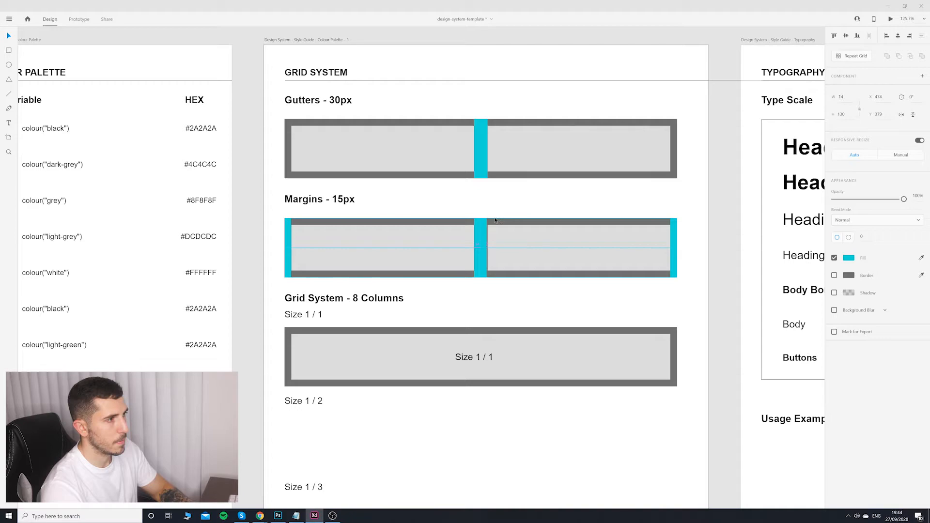
pyautogui.press('Right')
pyautogui.press('Right')
pyautogui.click(506, 206)
pyautogui.click(476, 233)
pyautogui.press('Right')
pyautogui.click(515, 201)
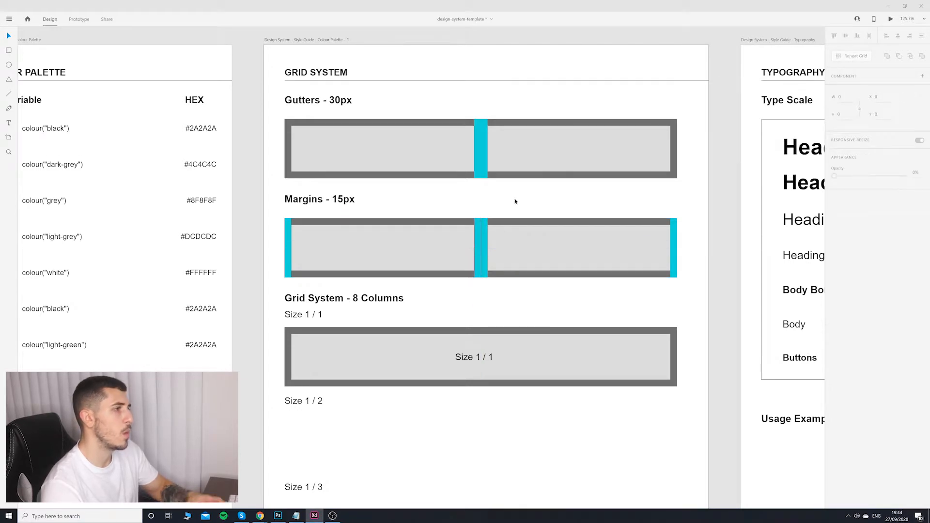
# Step: Delete the two cyan margin bar copies from the middle of the Margins diagram
pyautogui.click(485, 236)
pyautogui.press('Delete')
pyautogui.click(476, 241)
pyautogui.press('Delete')
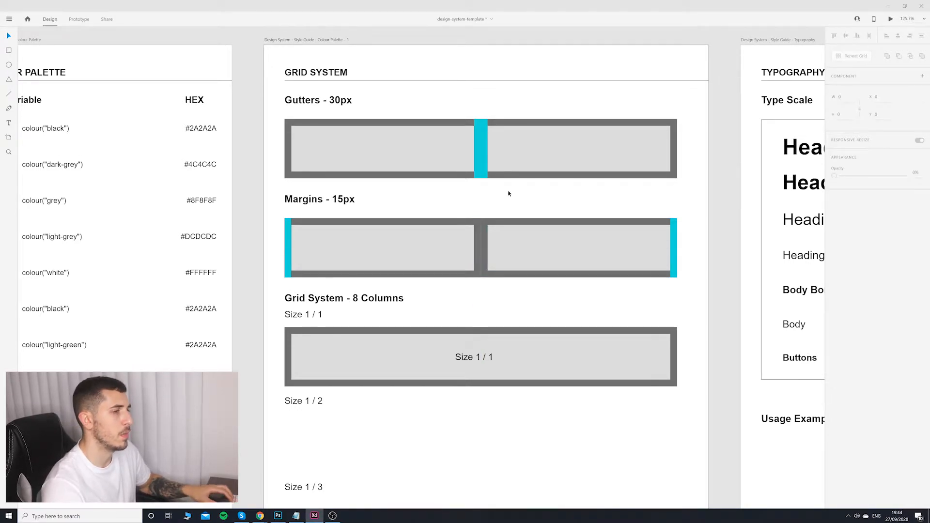
# Step: Examine the border size of the second grey Margins box, toggling its border off and back on
pyautogui.scroll(-3, 510, 194)
pyautogui.scroll(3, 522, 216)
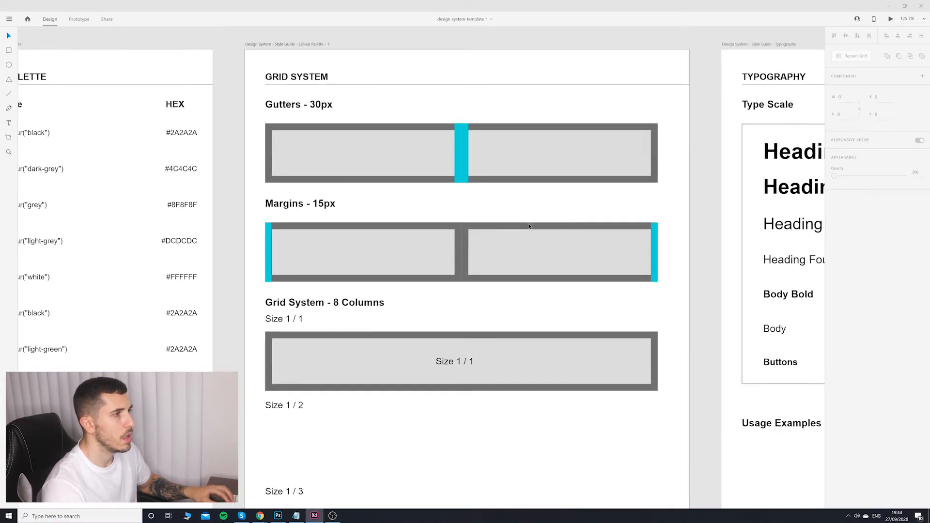
pyautogui.scroll(-2, 494, 190)
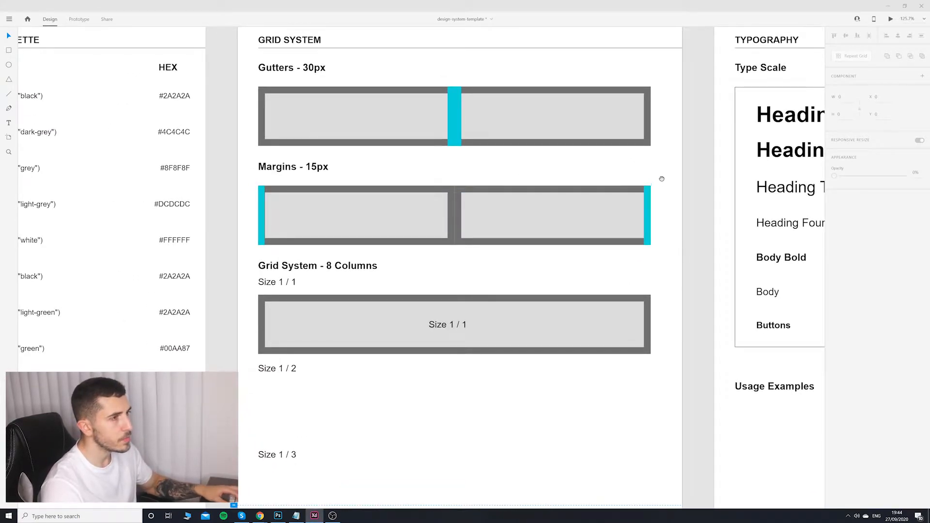
pyautogui.moveTo(661, 179); pyautogui.dragTo(658, 188)
pyautogui.moveTo(617, 261)
pyautogui.mouseDown()
pyautogui.moveTo(614, 226)
pyautogui.moveTo(629, 262)
pyautogui.mouseUp()
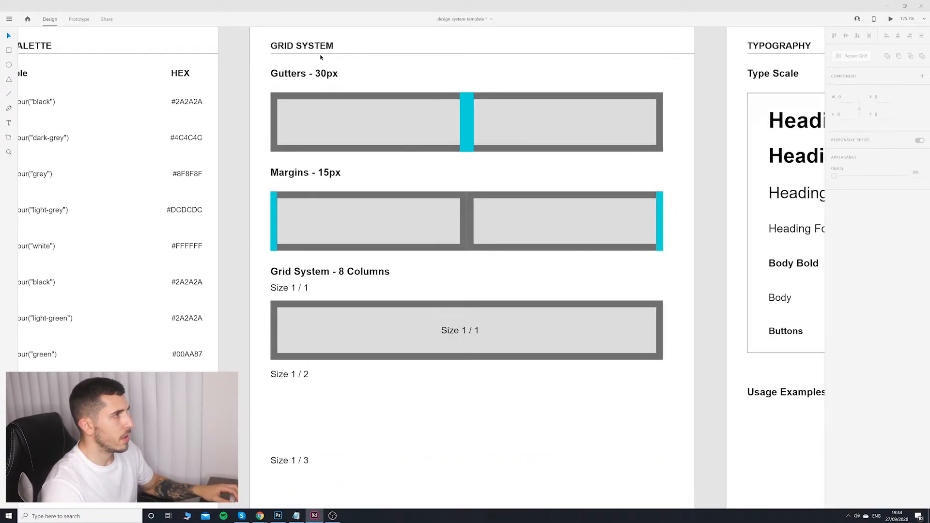
pyautogui.click(480, 211)
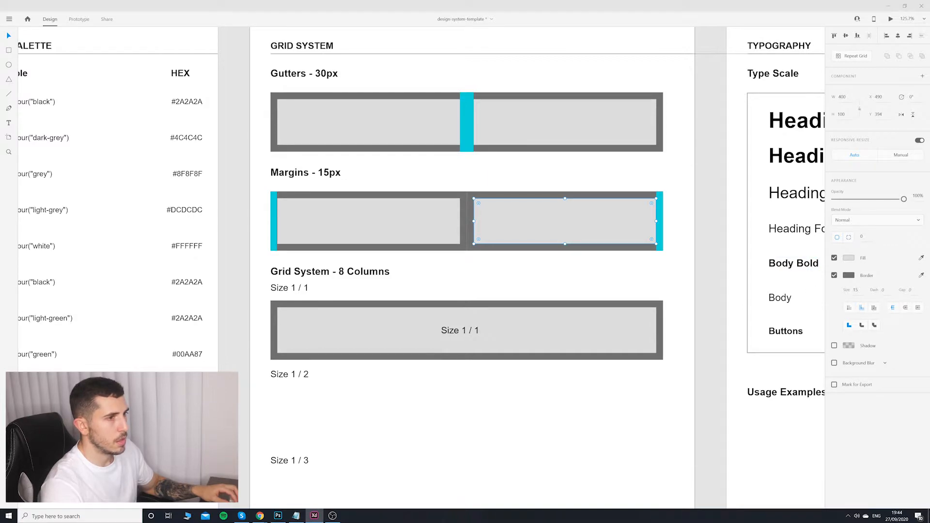
pyautogui.click(834, 275)
pyautogui.click(834, 275)
pyautogui.press('Return')
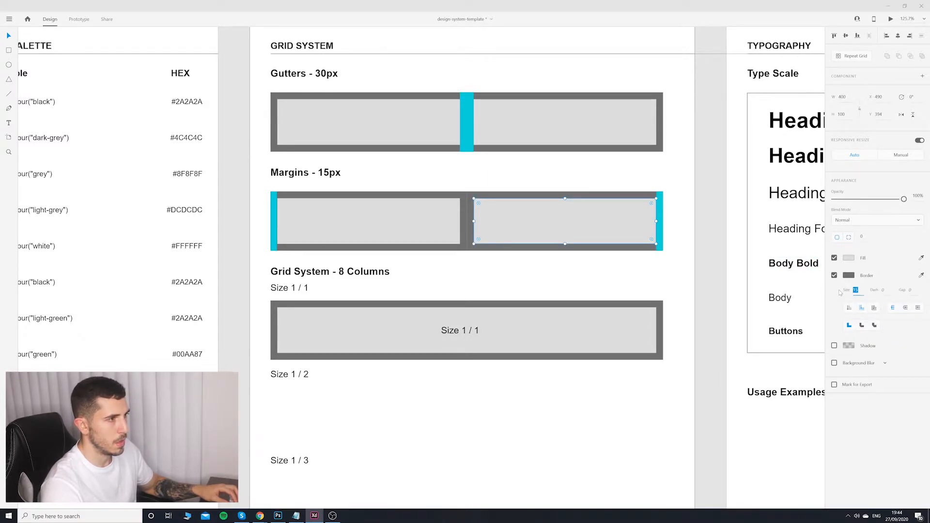
pyautogui.click(600, 264)
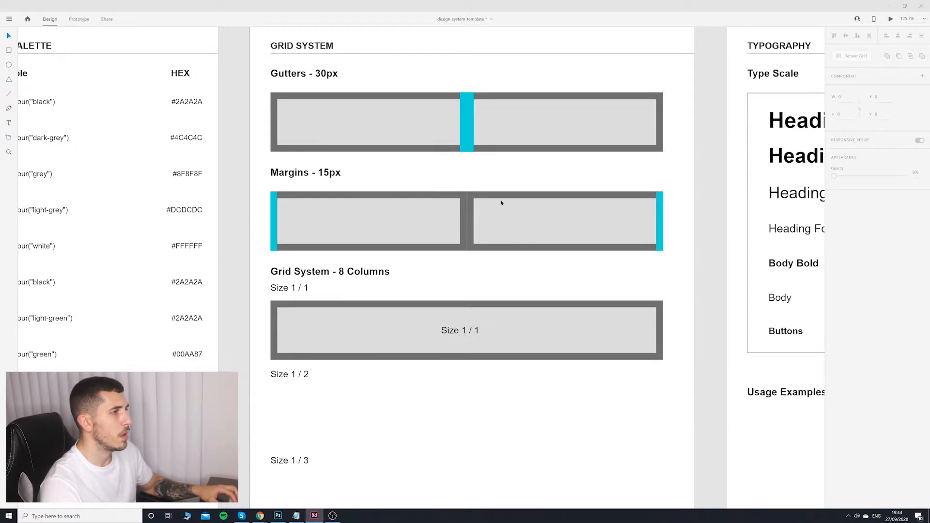
# Step: Try separating the second Margins box from the first and laying the cyan gutter bar over the gap between them
pyautogui.moveTo(514, 209); pyautogui.dragTo(492, 218)
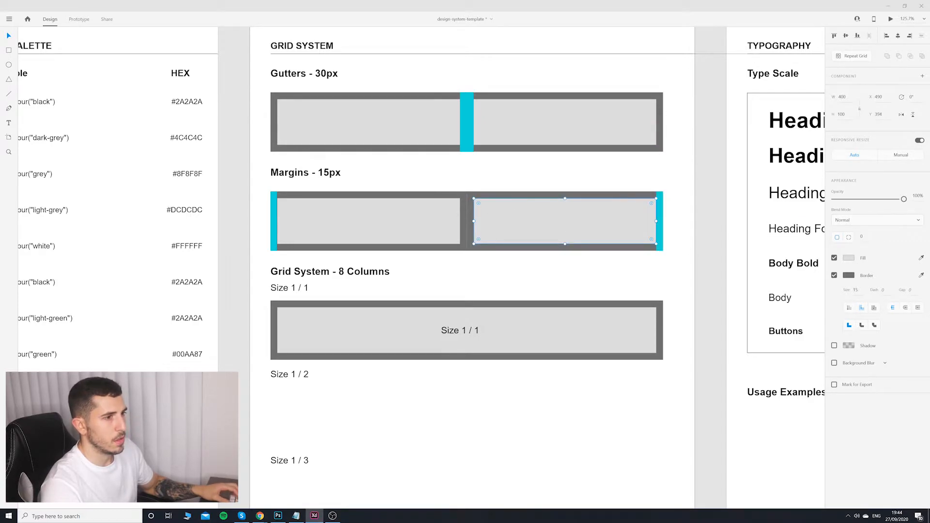
pyautogui.scroll(-1, 602, 232)
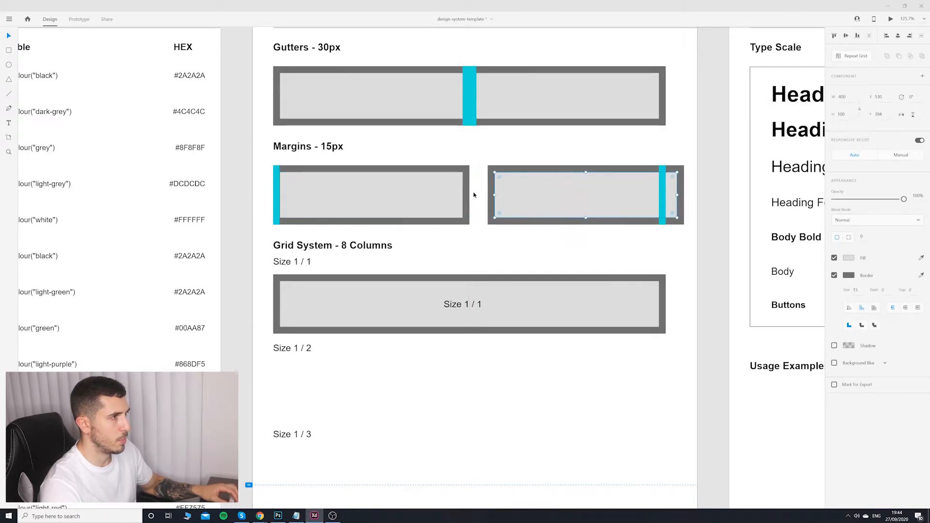
pyautogui.keyDown('shift'); pyautogui.click(446, 183); pyautogui.keyUp('shift')
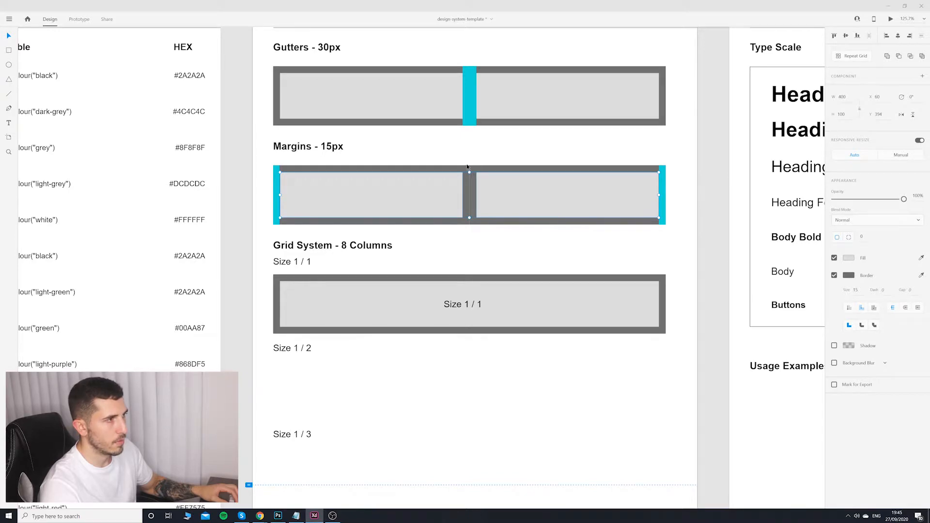
pyautogui.moveTo(472, 115); pyautogui.dragTo(470, 216)
pyautogui.press('Escape')
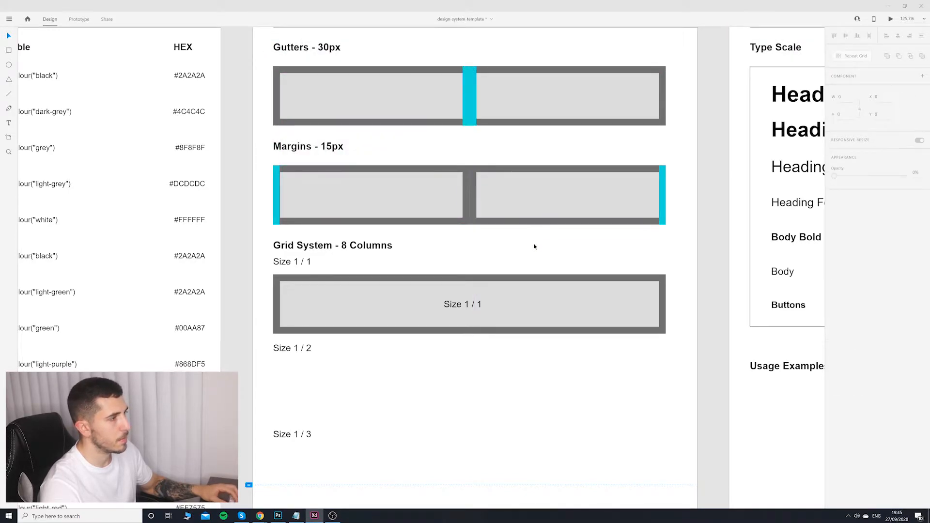
# Step: Examine the 8-column grid section from Size 1 / 1 down to Size 1 / 8 and the Breakpoints table
pyautogui.scroll(-5, 569, 269)
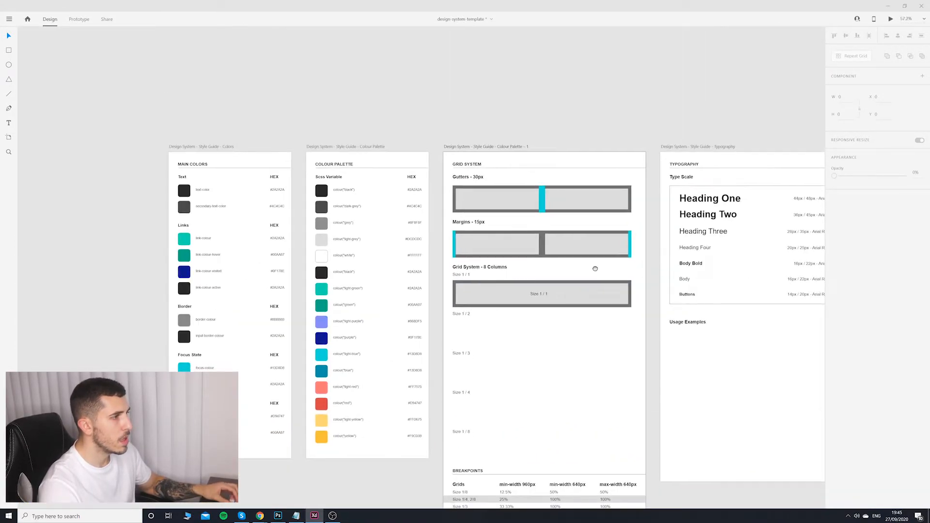
pyautogui.moveTo(594, 268); pyautogui.dragTo(545, 234)
pyautogui.scroll(3, 500, 263)
pyautogui.moveTo(523, 271); pyautogui.dragTo(487, 229)
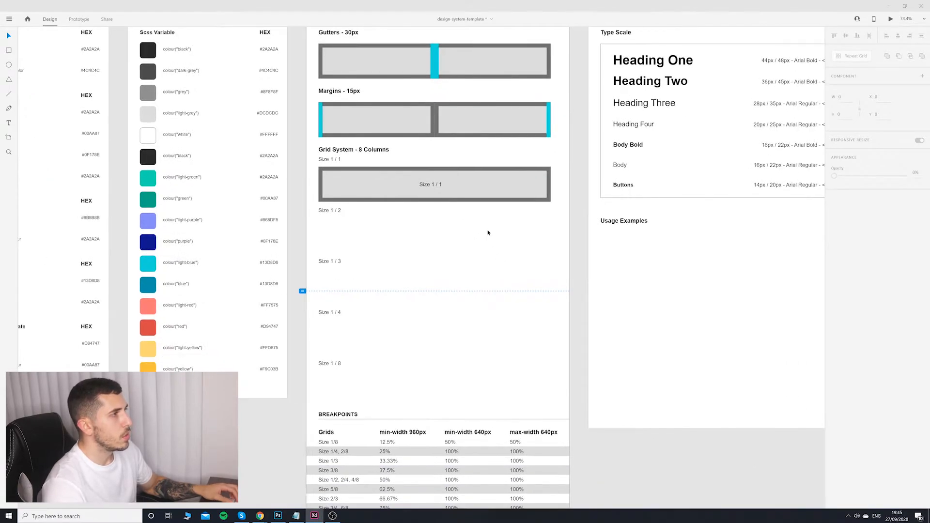
pyautogui.scroll(2, 484, 229)
pyautogui.scroll(-2, 434, 228)
pyautogui.scroll(5, 440, 233)
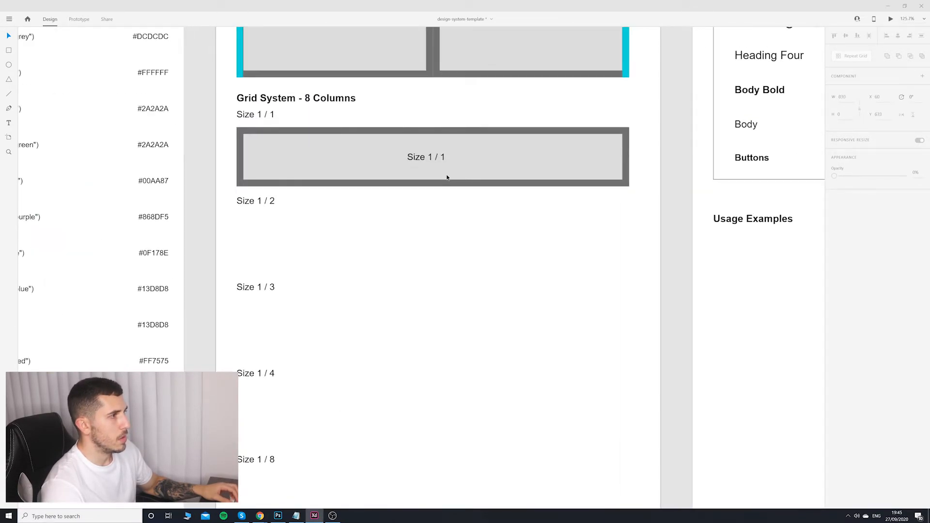
pyautogui.click(446, 179)
pyautogui.moveTo(438, 224); pyautogui.dragTo(456, 202)
pyautogui.scroll(-3, 458, 201)
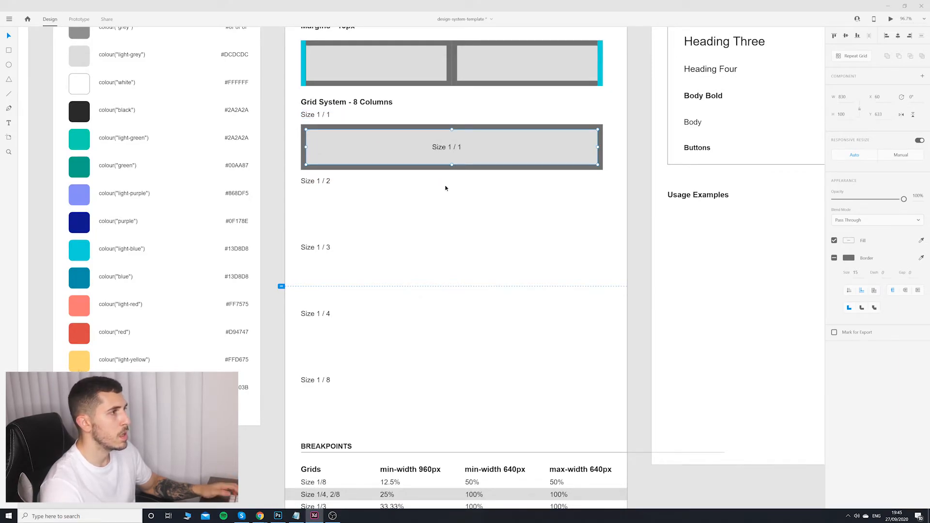
pyautogui.click(497, 193)
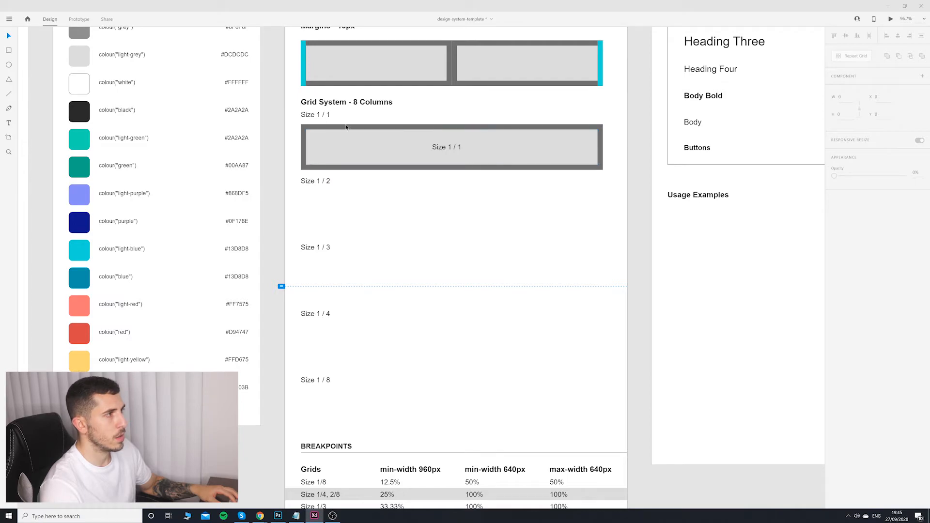
# Step: Duplicate the Size 1 / 1 box and align the copy beneath the Size 1 / 2 heading at the same left edge
pyautogui.click(312, 141)
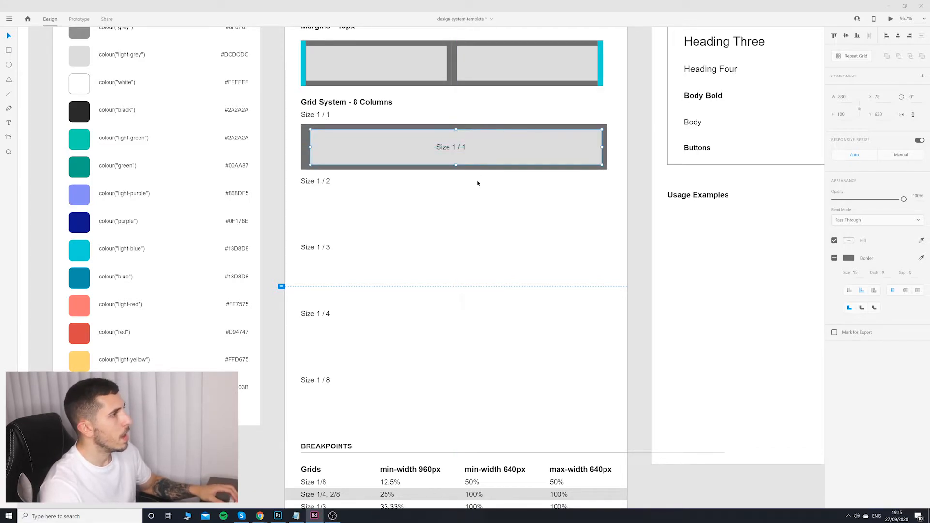
pyautogui.hotkey('ctrl', 'd')
pyautogui.moveTo(477, 205); pyautogui.dragTo(479, 221)
pyautogui.click(521, 259)
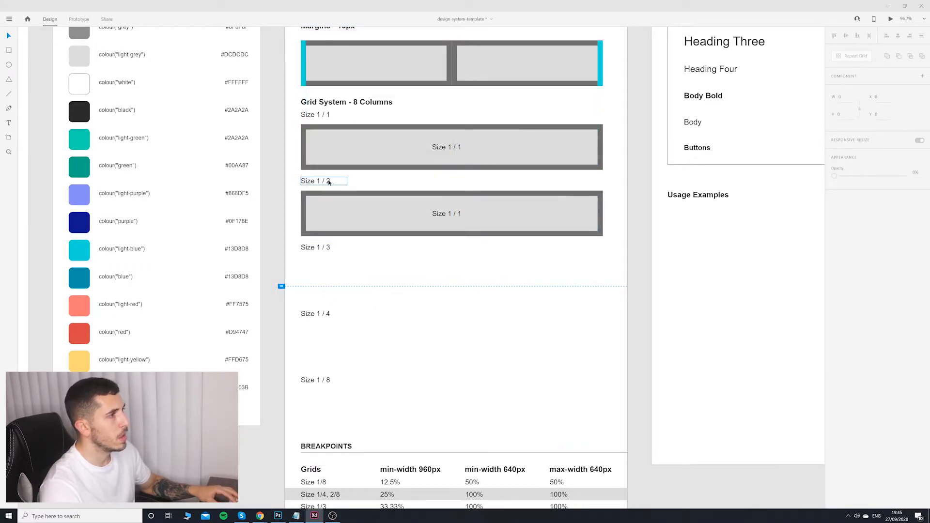
# Step: Set the width of the box under the Size 1 / 2 heading to 830/2
pyautogui.click(344, 180)
pyautogui.click(495, 213)
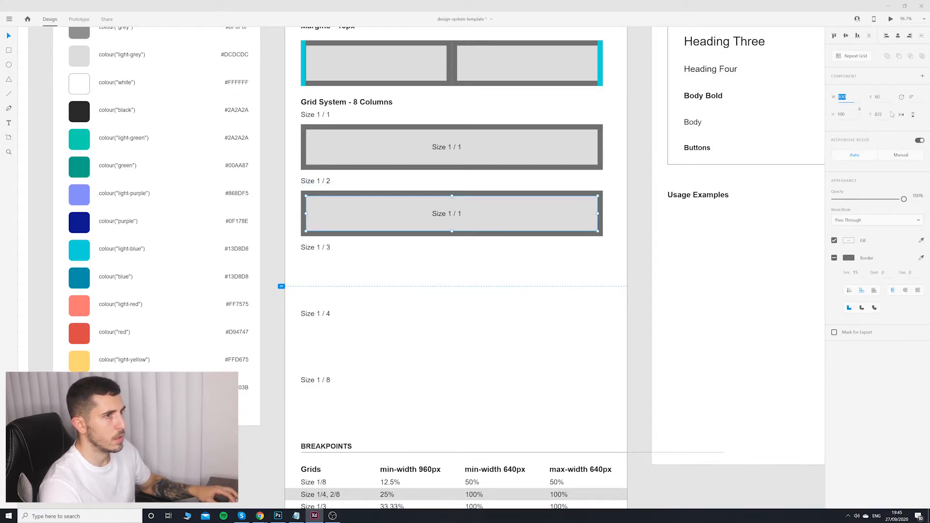
pyautogui.press('Right')
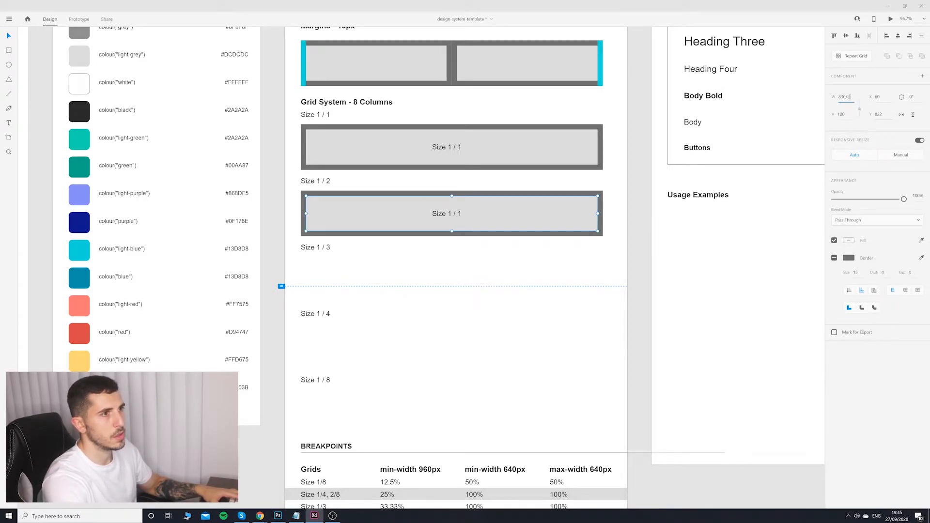
pyautogui.press('Return')
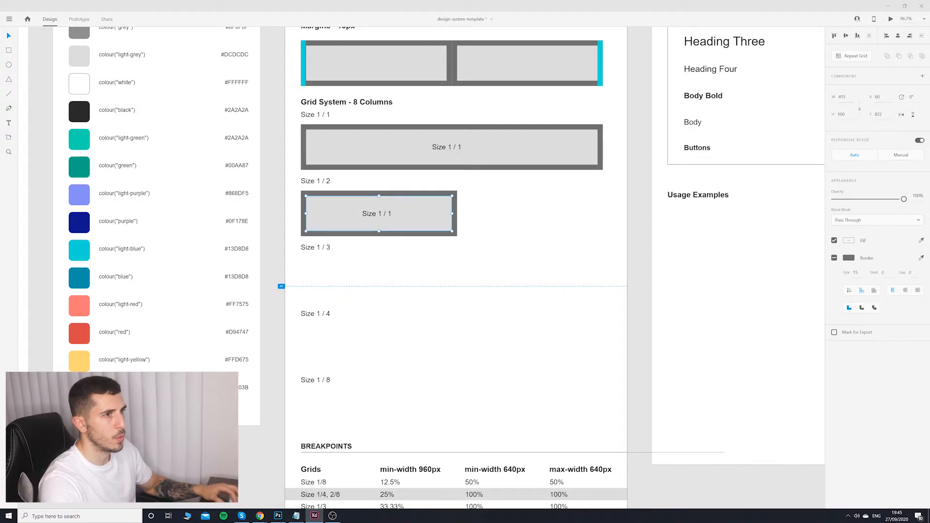
# Step: Try a copy of the half-width box beside the original, and delete that copy
pyautogui.click(508, 216)
pyautogui.click(422, 222)
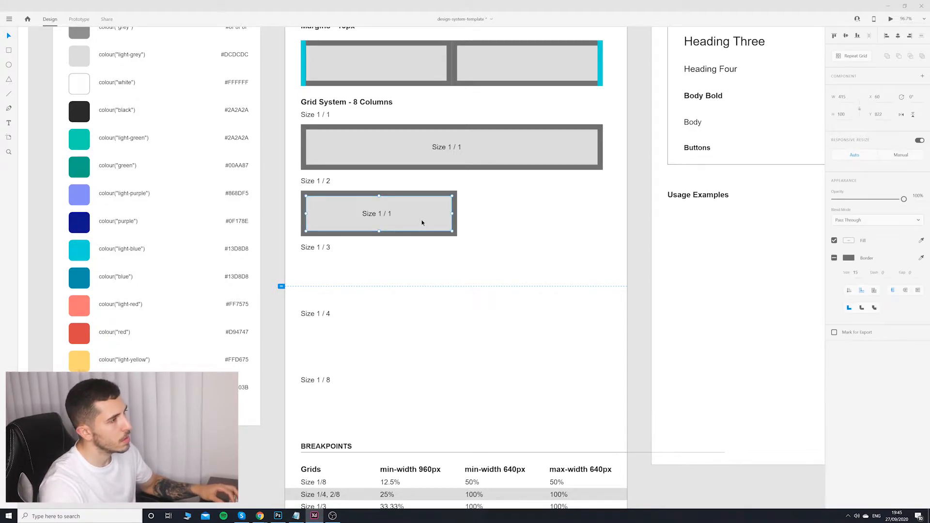
pyautogui.moveTo(407, 216); pyautogui.dragTo(544, 218)
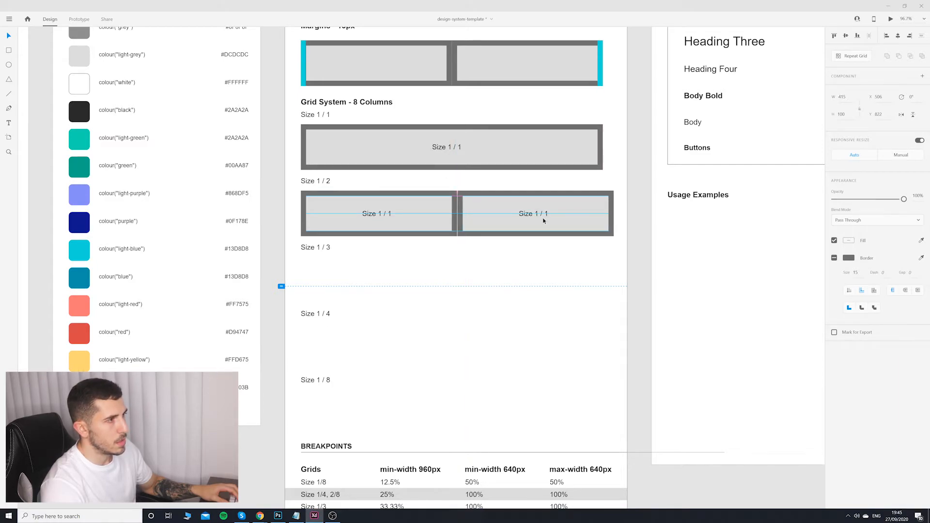
pyautogui.press('Delete')
# Step: Change the label inside the half-width box to "Size 1 / 2"
pyautogui.click(377, 217)
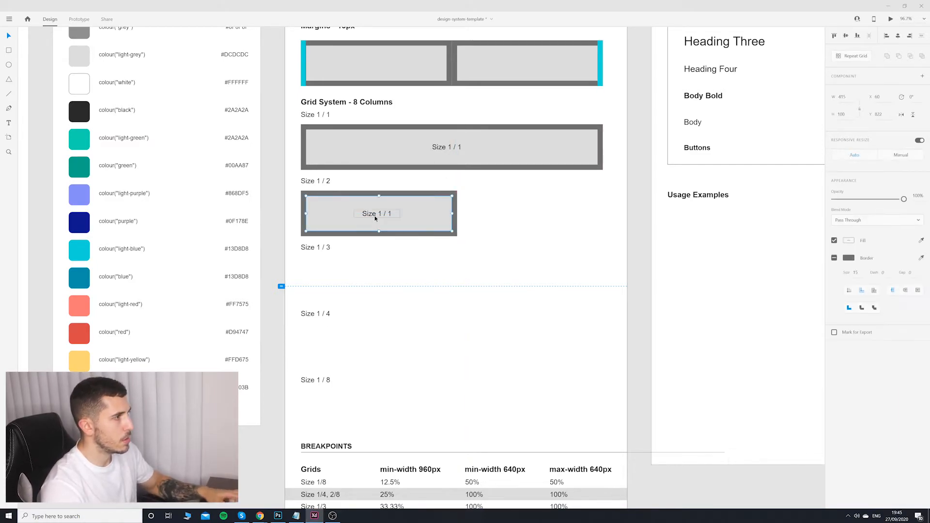
pyautogui.doubleClick(391, 216)
pyautogui.doubleClick(390, 216)
pyautogui.click(391, 216)
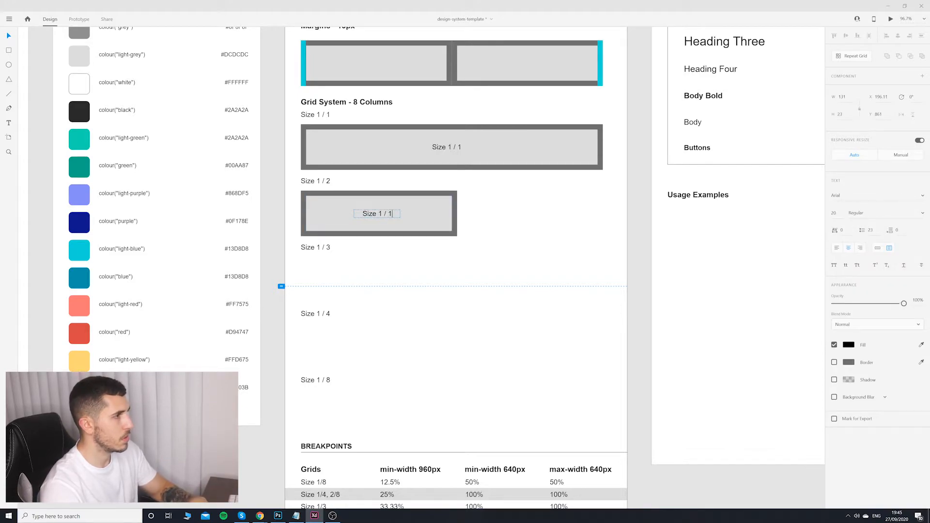
pyautogui.press('BackSpace')
pyautogui.write('2')
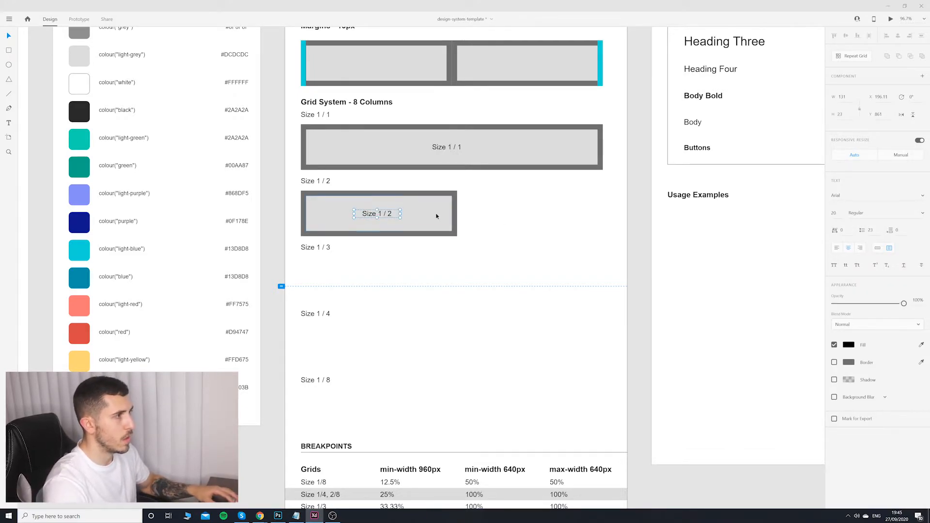
# Step: Duplicate the Size 1 / 2 box and place the copy beside the original, with their dark borders touching
pyautogui.click(436, 216)
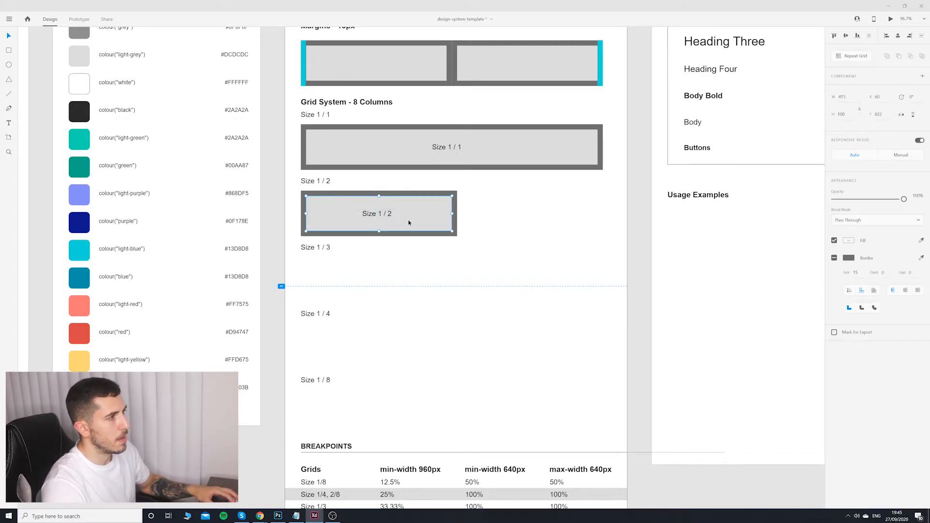
pyautogui.moveTo(418, 226); pyautogui.dragTo(531, 219)
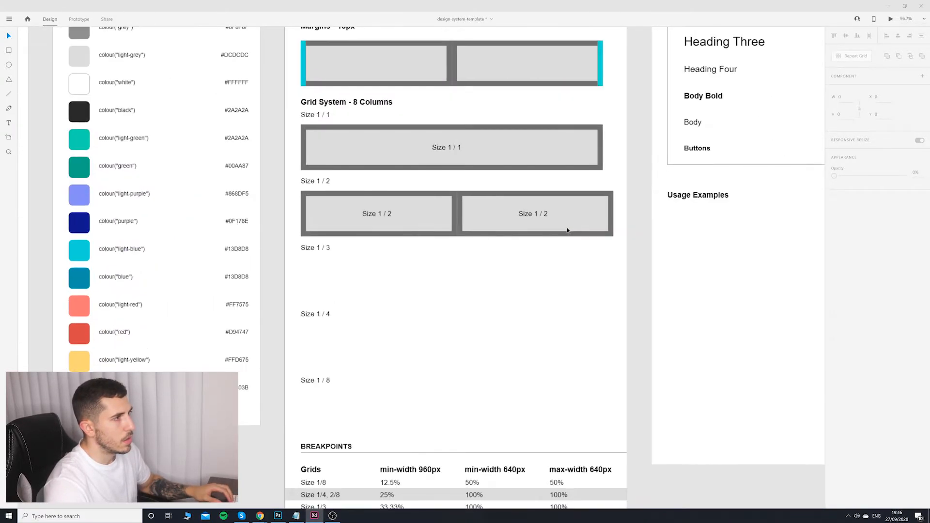
# Step: Compare the two Size 1 / 2 boxes with each other and with the full-width Size 1 / 1 box above
pyautogui.click(403, 216)
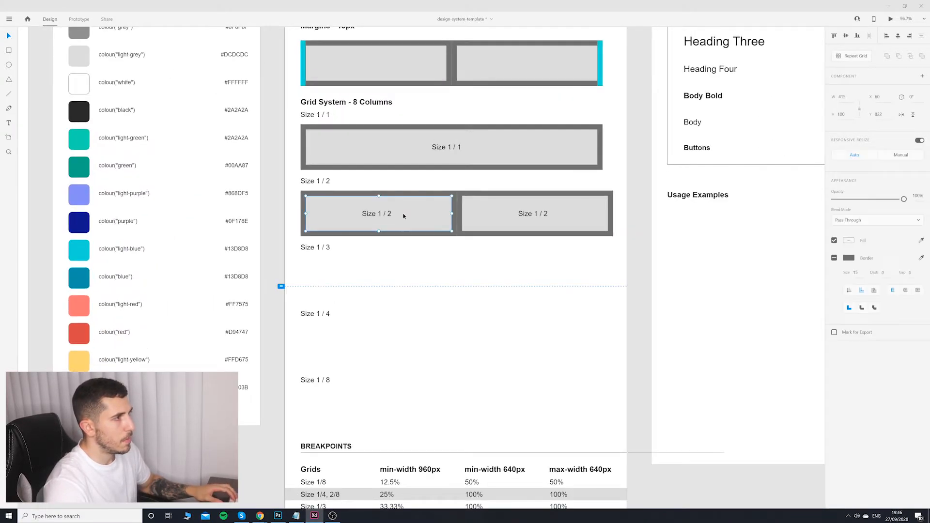
pyautogui.click(590, 246)
pyautogui.click(542, 222)
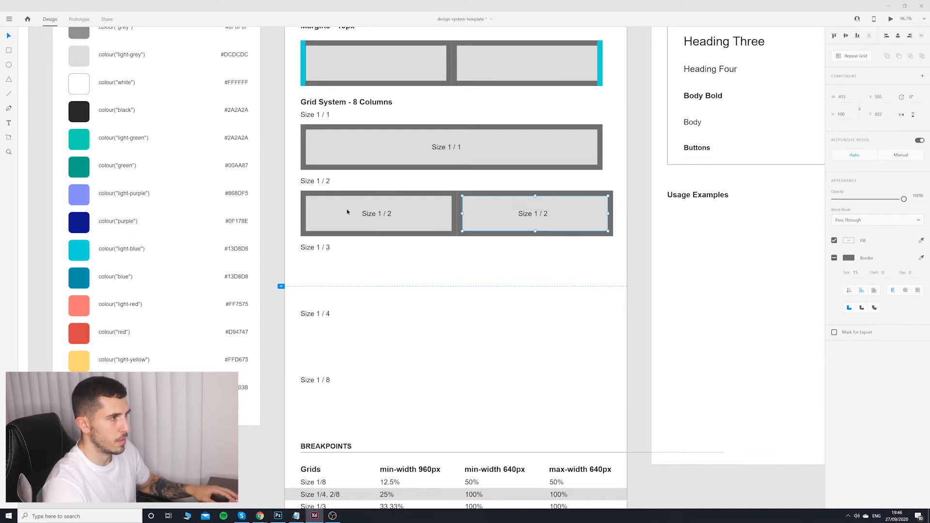
pyautogui.click(442, 247)
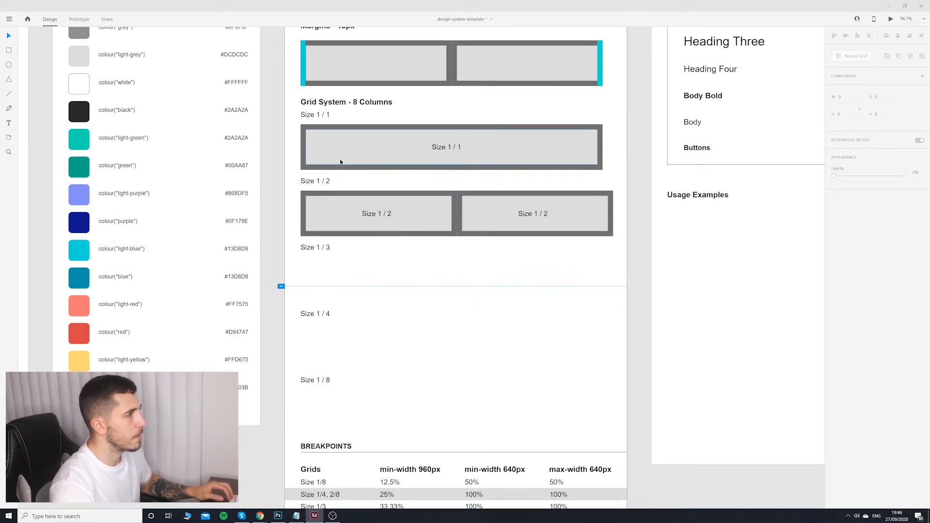
pyautogui.click(312, 181)
pyautogui.click(420, 263)
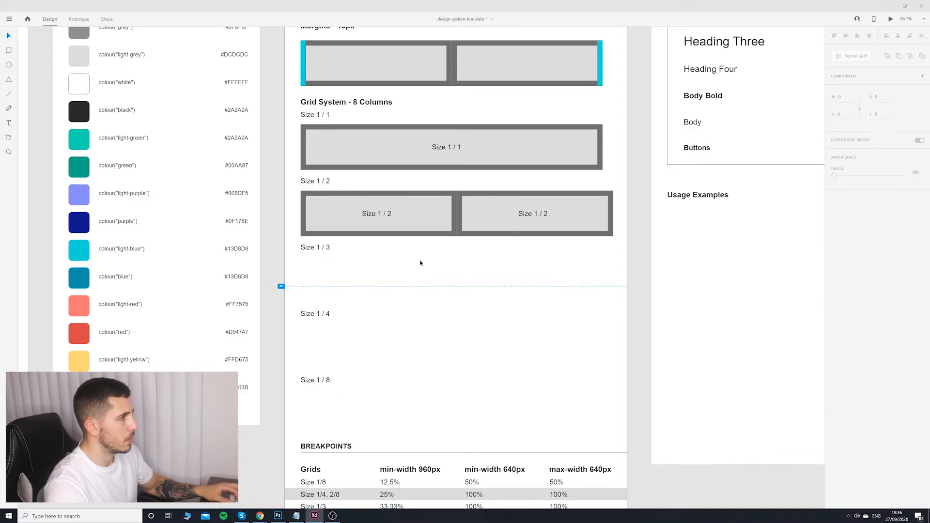
pyautogui.click(427, 222)
pyautogui.keyDown('shift'); pyautogui.click(507, 222); pyautogui.keyUp('shift')
pyautogui.moveTo(420, 267); pyautogui.dragTo(435, 209)
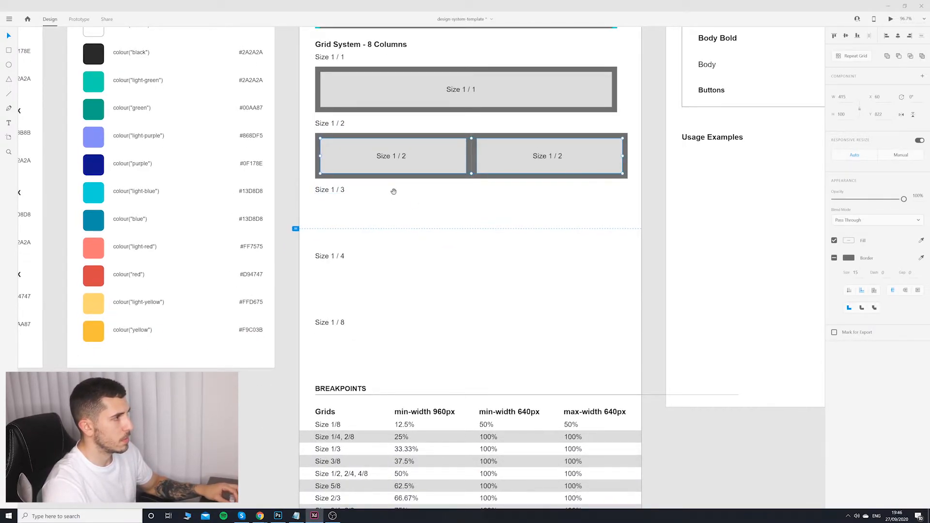
pyautogui.moveTo(394, 186); pyautogui.dragTo(416, 194)
pyautogui.click(459, 155)
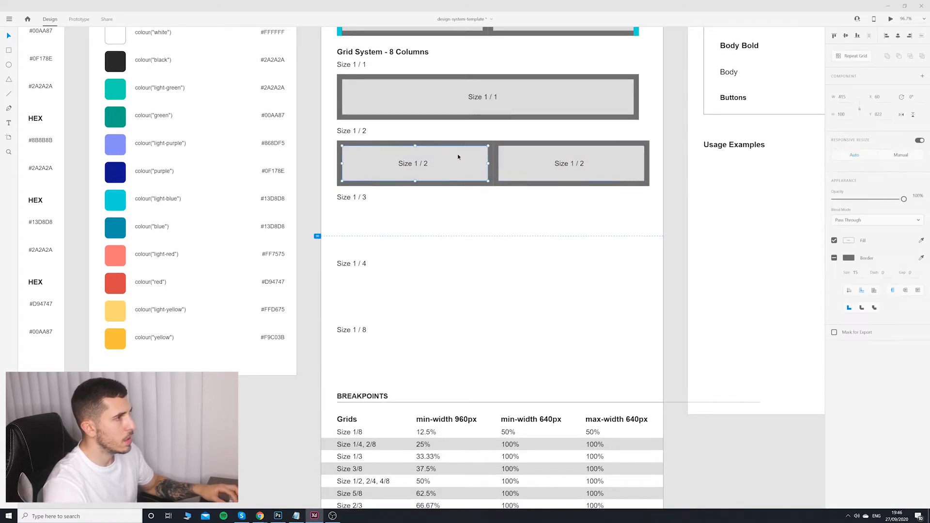
pyautogui.moveTo(452, 159); pyautogui.dragTo(448, 201)
pyautogui.hotkey('ctrl', 'z')
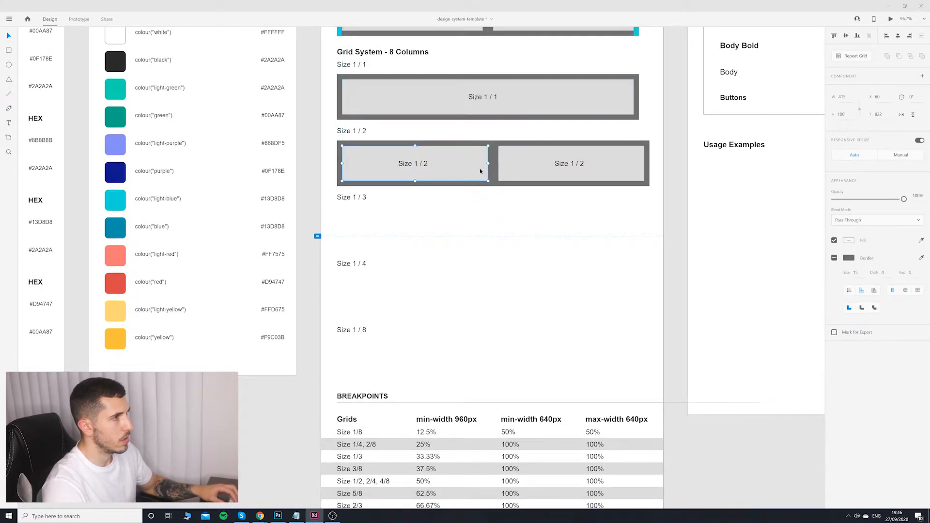
pyautogui.moveTo(479, 170); pyautogui.dragTo(523, 241)
pyautogui.hotkey('ctrl', 'z')
# Step: Duplicate the Size 1 / 1 box beneath the Size 1 / 3 heading and set the copy's width to 276.67
pyautogui.click(494, 89)
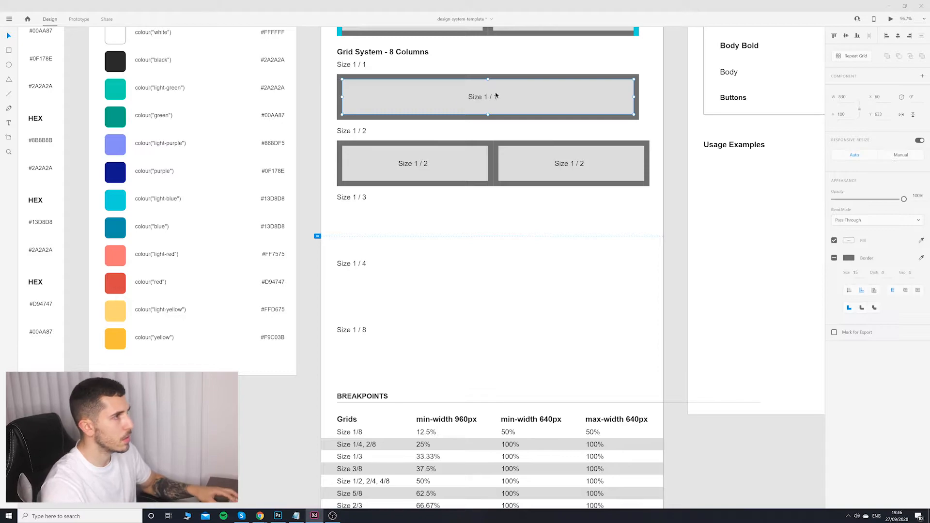
pyautogui.moveTo(496, 96); pyautogui.dragTo(519, 230)
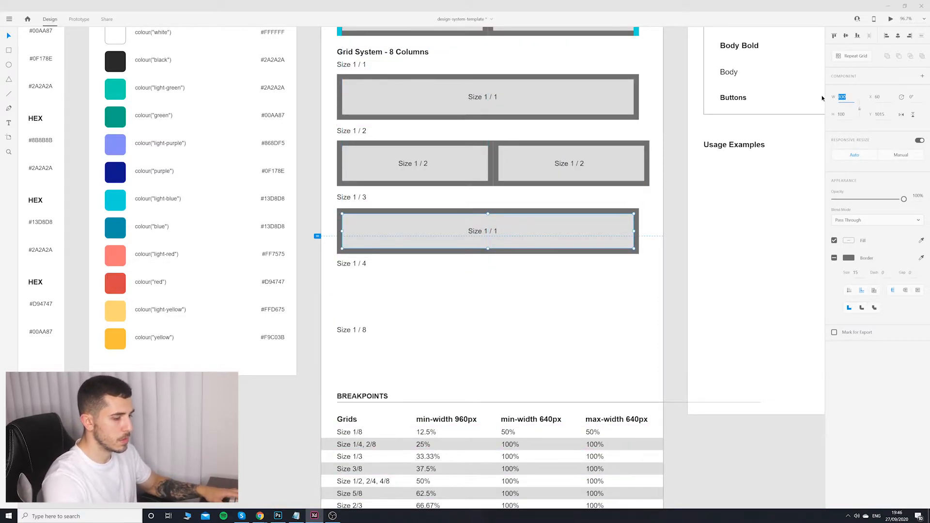
pyautogui.press('Return')
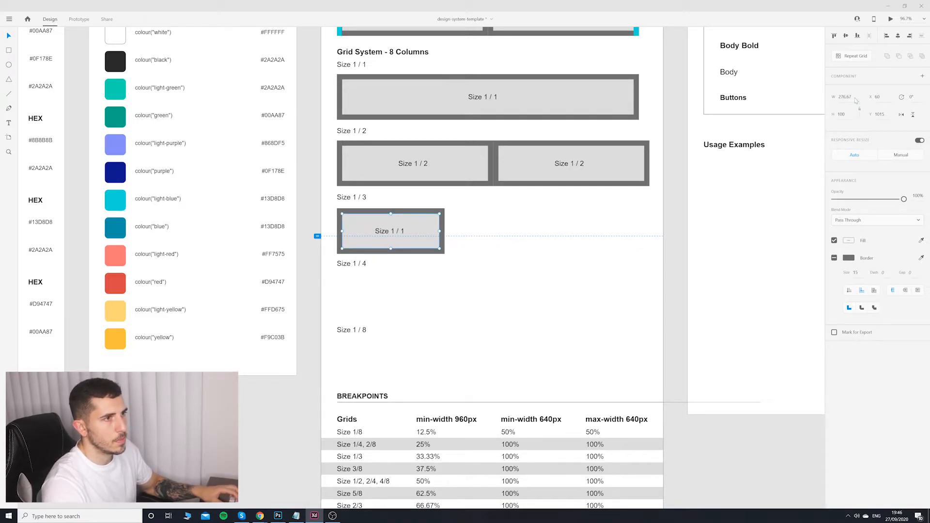
# Step: Try a copy of the third-width box beside it, remove that copy, and shift the original to vertical position 1011
pyautogui.moveTo(418, 227); pyautogui.dragTo(516, 228)
pyautogui.click(399, 203)
pyautogui.click(400, 222)
pyautogui.hotkey('ctrl', 'z')
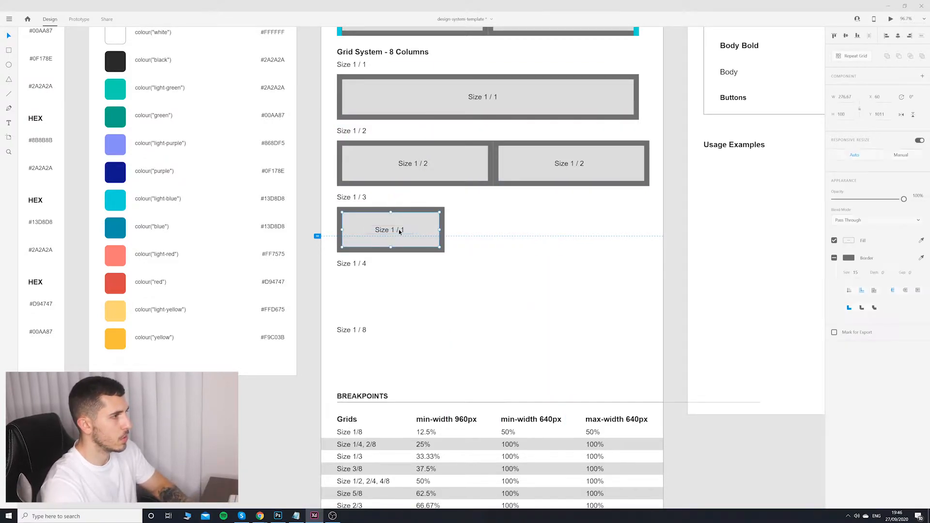
# Step: Change the label inside the third-width box to "Size 1 / 3"
pyautogui.doubleClick(399, 228)
pyautogui.doubleClick(399, 229)
pyautogui.press('BackSpace')
pyautogui.write('3')
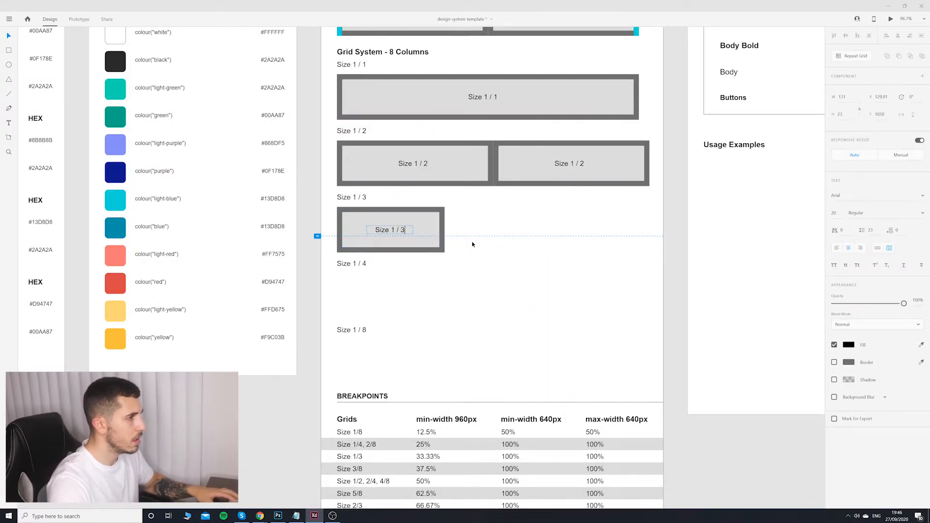
pyautogui.click(425, 237)
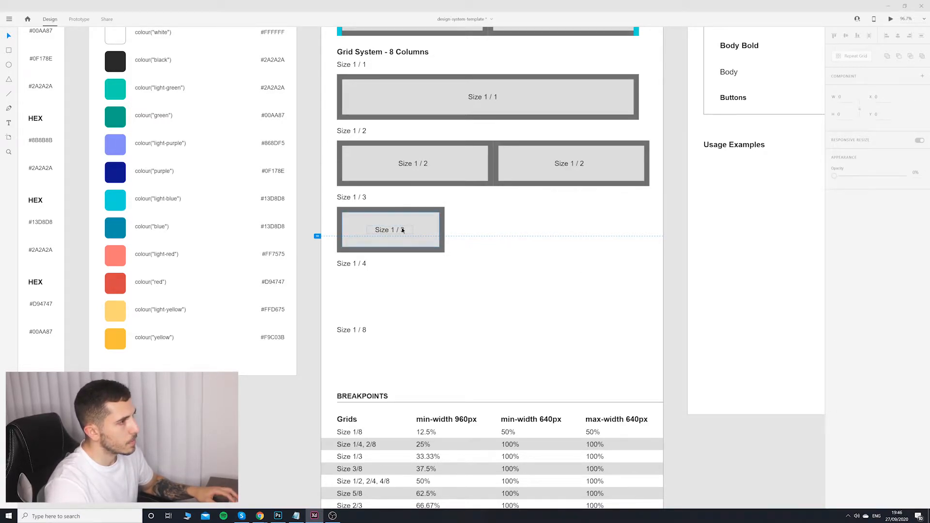
# Step: Duplicate the Size 1 / 3 box twice to form a row of three adjoining boxes
pyautogui.keyDown('alt'); pyautogui.moveTo(422, 224); pyautogui.dragTo(603, 235); pyautogui.keyUp('alt')
pyautogui.scroll(-5, 512, 272)
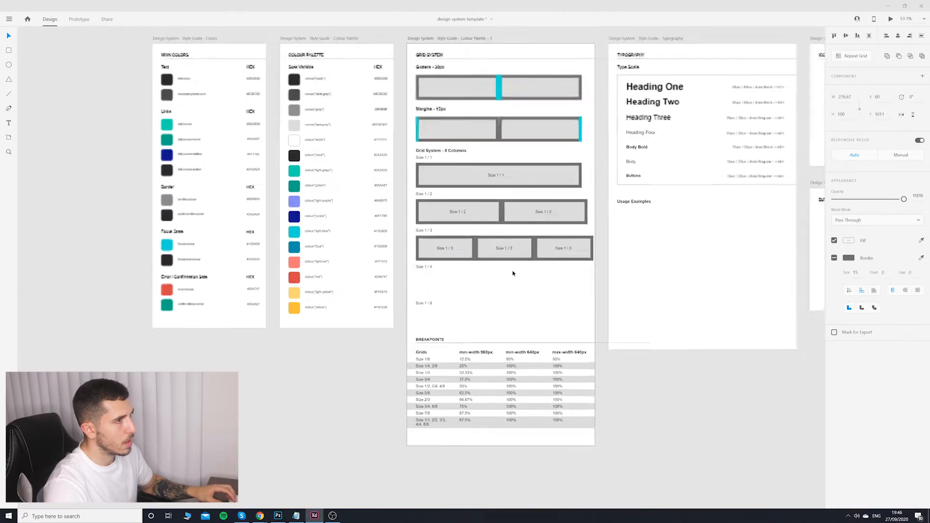
pyautogui.scroll(5, 525, 270)
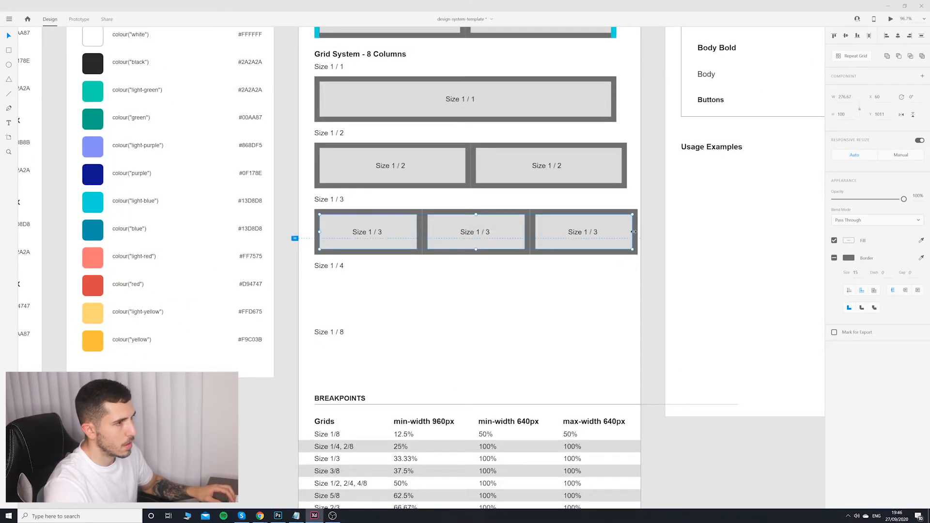
# Step: Try deleting the two copied Size 1 / 3 boxes and narrowing the remaining one to a width of about 238
pyautogui.moveTo(634, 232); pyautogui.dragTo(568, 231)
pyautogui.hotkey('ctrl', 'z')
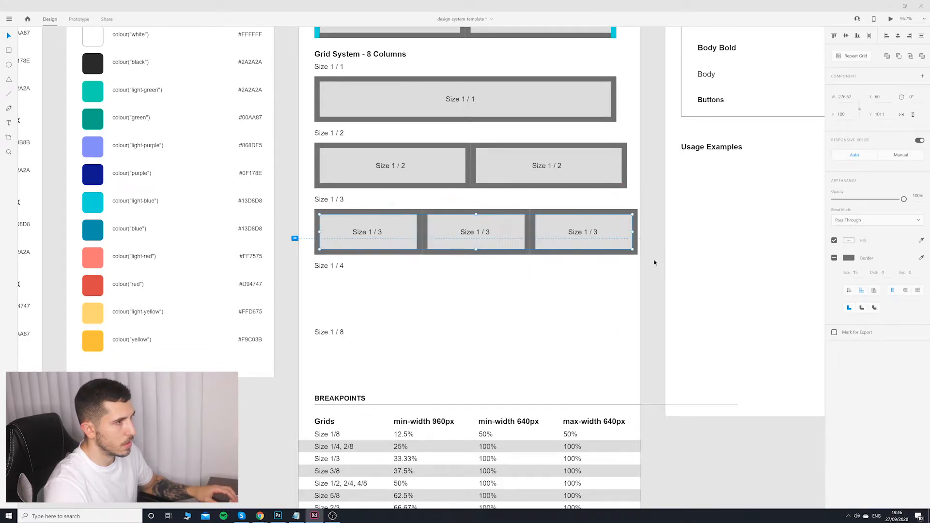
pyautogui.click(600, 220)
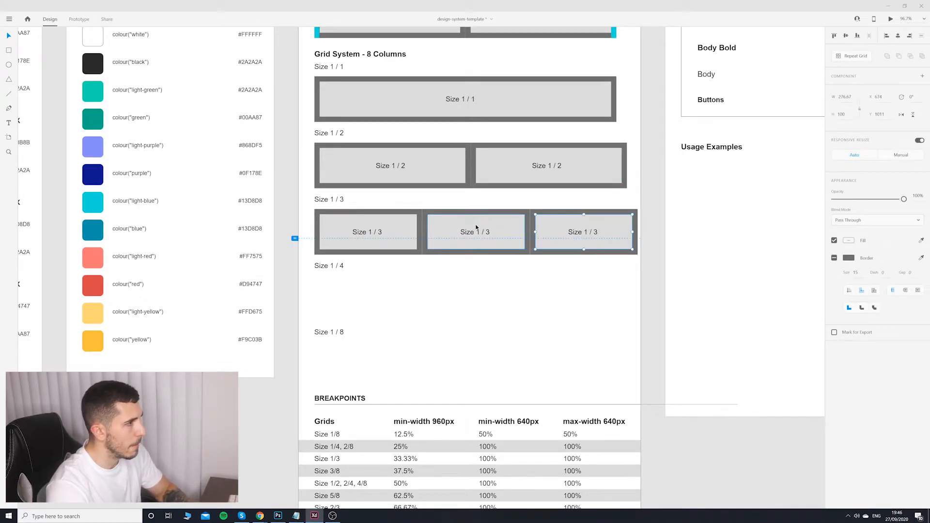
pyautogui.press('Delete')
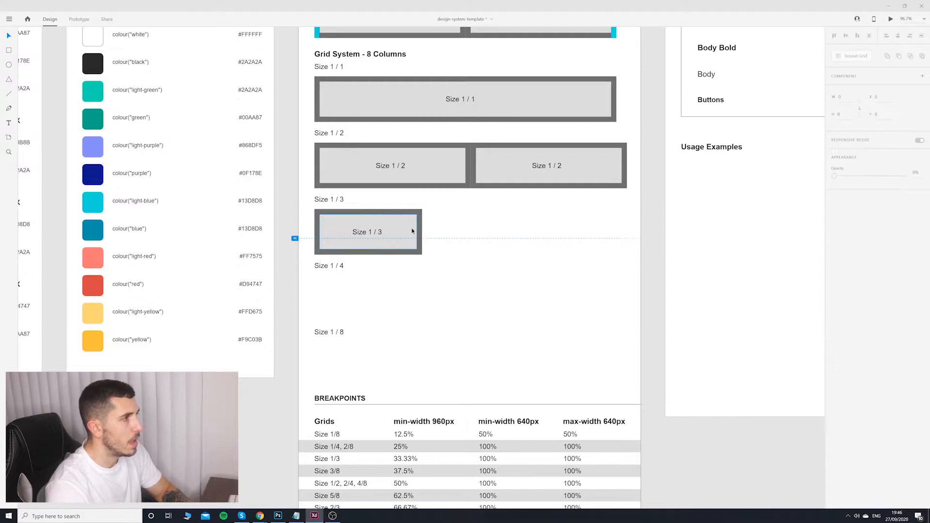
pyautogui.click(418, 231)
pyautogui.moveTo(416, 232); pyautogui.dragTo(404, 232)
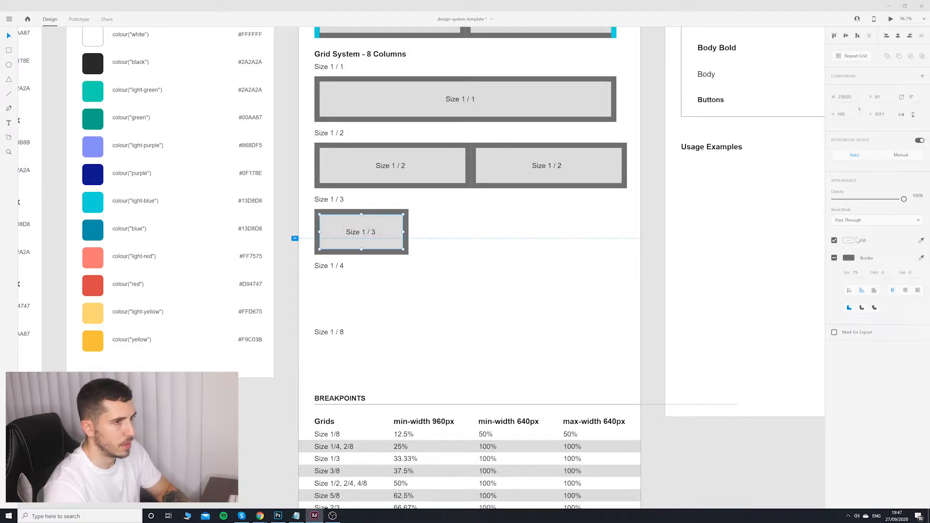
pyautogui.click(552, 234)
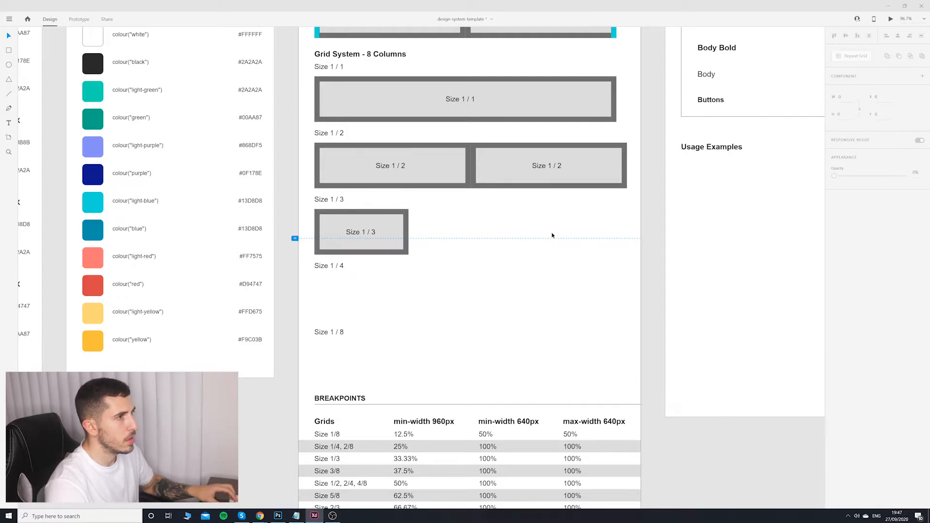
# Step: Undo the narrowing of the Size 1 / 3 box and the deletion of its two copies
pyautogui.scroll(-5, 566, 238)
pyautogui.moveTo(588, 243); pyautogui.dragTo(573, 260)
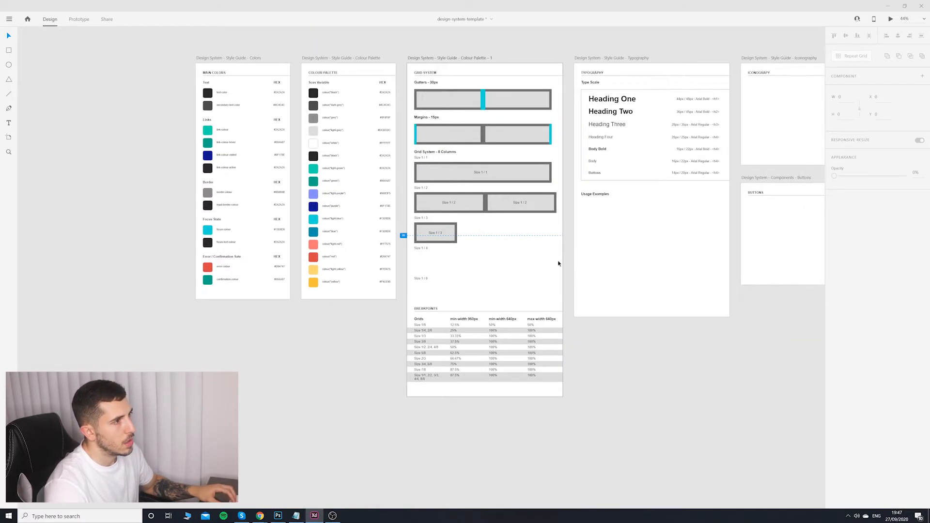
pyautogui.scroll(1, 558, 263)
pyautogui.hotkey('ctrl', 'z')
pyautogui.hotkey('ctrl', 'z')
pyautogui.hotkey('ctrl', 'z')
pyautogui.click(556, 271)
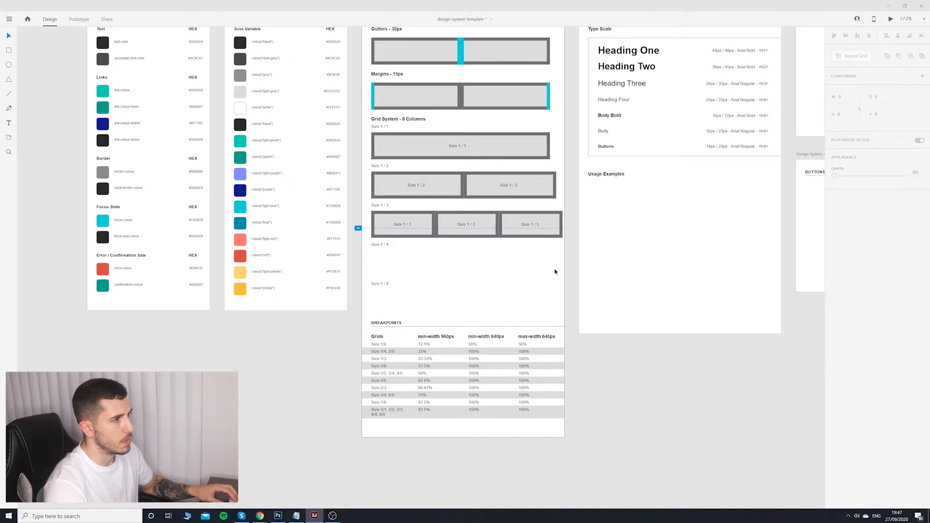
# Step: Move the Typography, Iconography and Buttons artboards together to the right, leaving space beside the grid system artboard
pyautogui.scroll(-3, 556, 266)
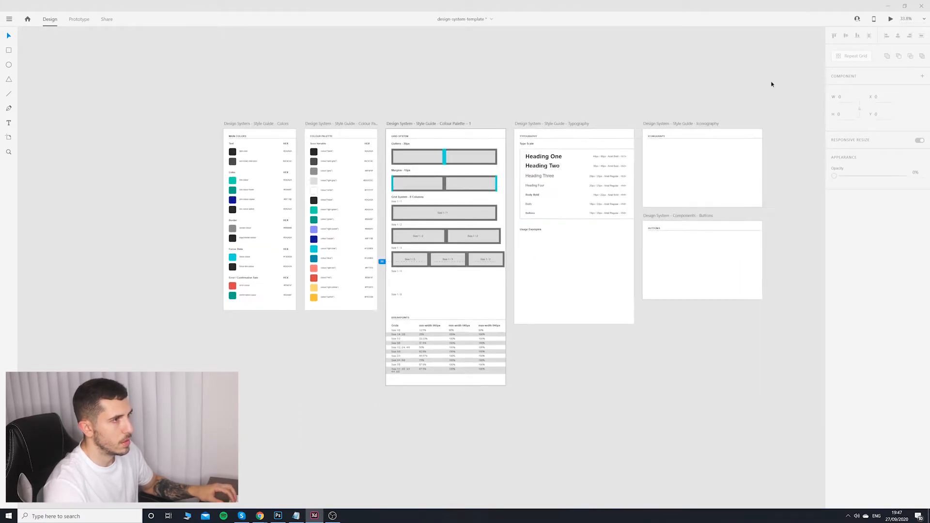
pyautogui.moveTo(770, 83); pyautogui.dragTo(524, 362)
pyautogui.moveTo(538, 122); pyautogui.dragTo(590, 122)
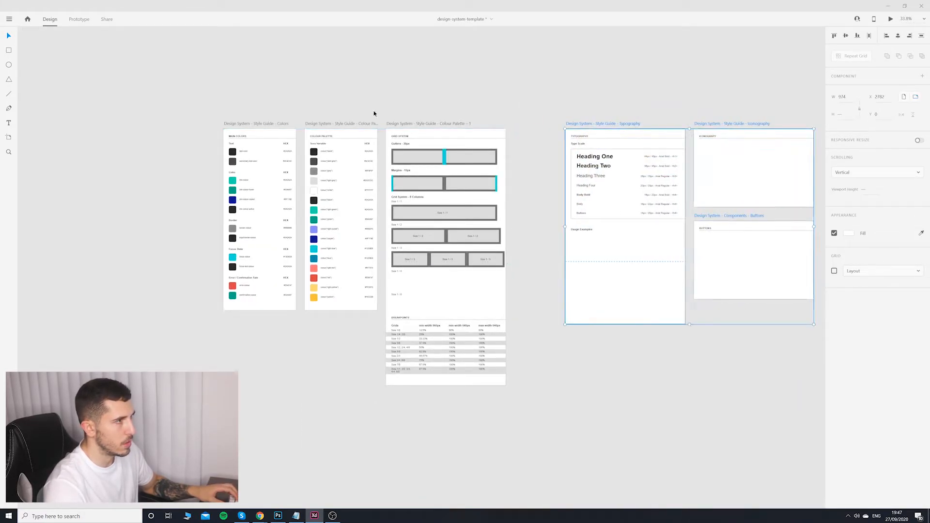
# Step: Widen the grid system artboard by extending its right edge into the freed space
pyautogui.click(432, 125)
pyautogui.moveTo(507, 257); pyautogui.dragTo(528, 257)
pyautogui.keyDown('ctrl'); pyautogui.scroll(5, 517, 274); pyautogui.keyUp('ctrl')
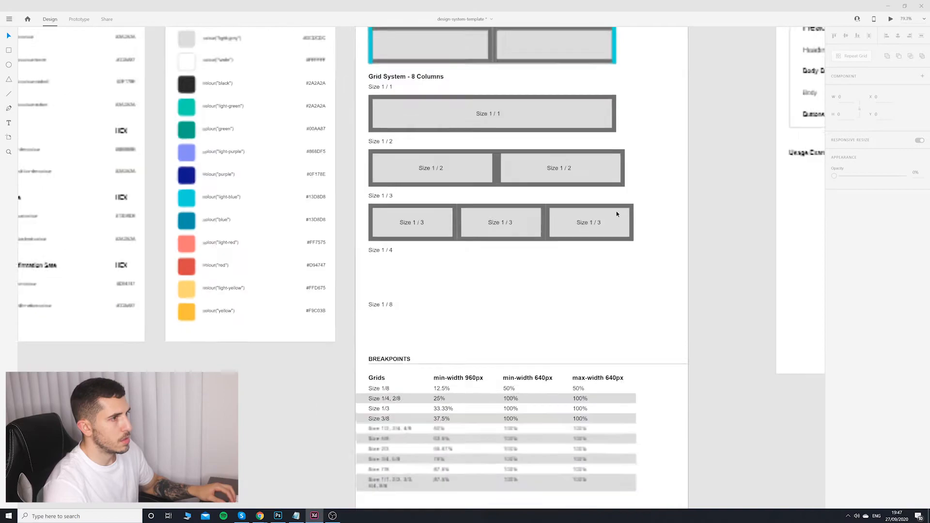
pyautogui.keyDown('ctrl'); pyautogui.scroll(2, 625, 194); pyautogui.keyUp('ctrl')
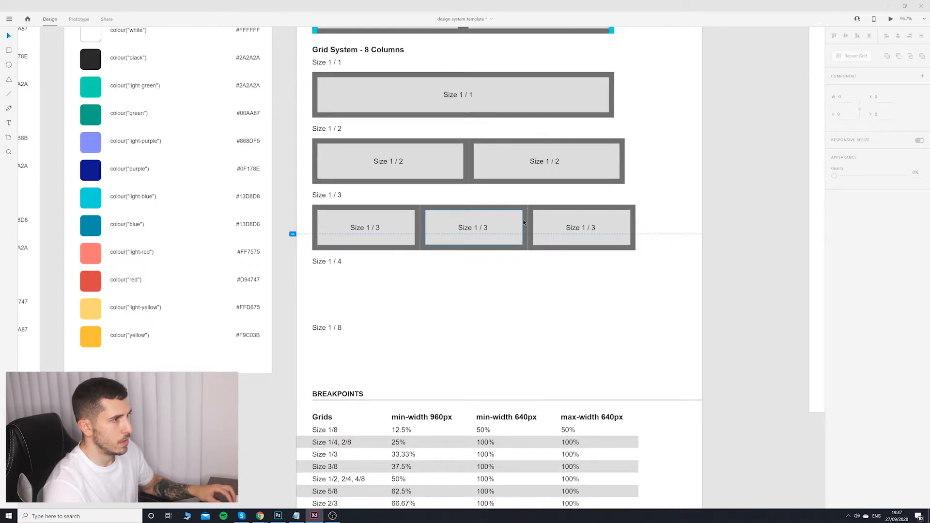
# Step: Try the 30 px wide cyan gutter marker in the gap between the second and third Size 1 / 3 boxes, and undo it
pyautogui.scroll(3, 529, 203)
pyautogui.moveTo(464, 49); pyautogui.dragTo(535, 328)
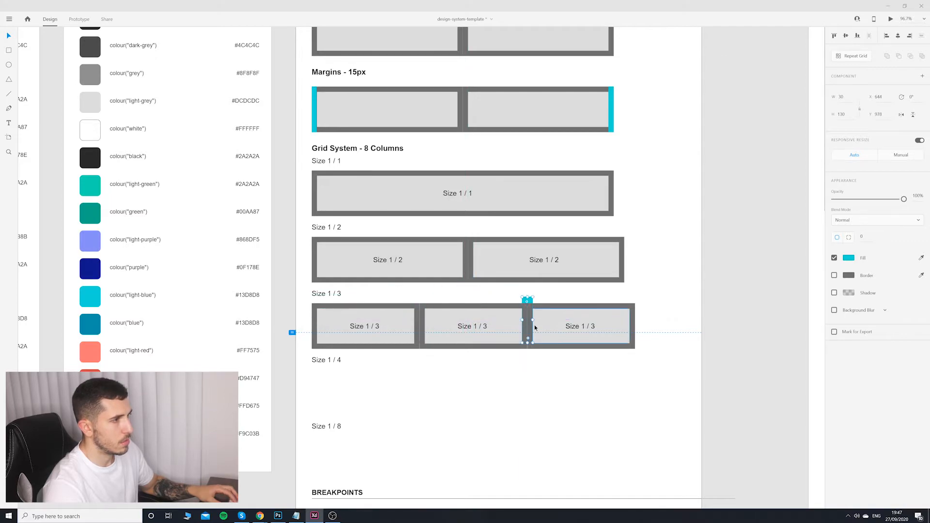
pyautogui.hotkey('ctrl', 'z')
pyautogui.click(677, 255)
# Step: Duplicate the Size 1 / 1 box beneath the Size 1 / 4 heading and set the copy's width to 830/4
pyautogui.moveTo(631, 360); pyautogui.dragTo(603, 224)
pyautogui.click(366, 213)
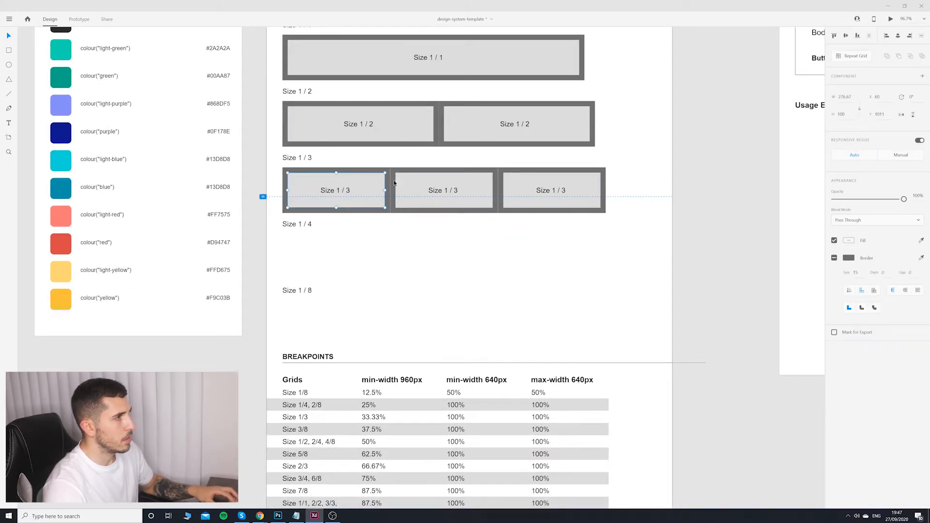
pyautogui.click(431, 56)
pyautogui.moveTo(483, 66); pyautogui.dragTo(498, 262)
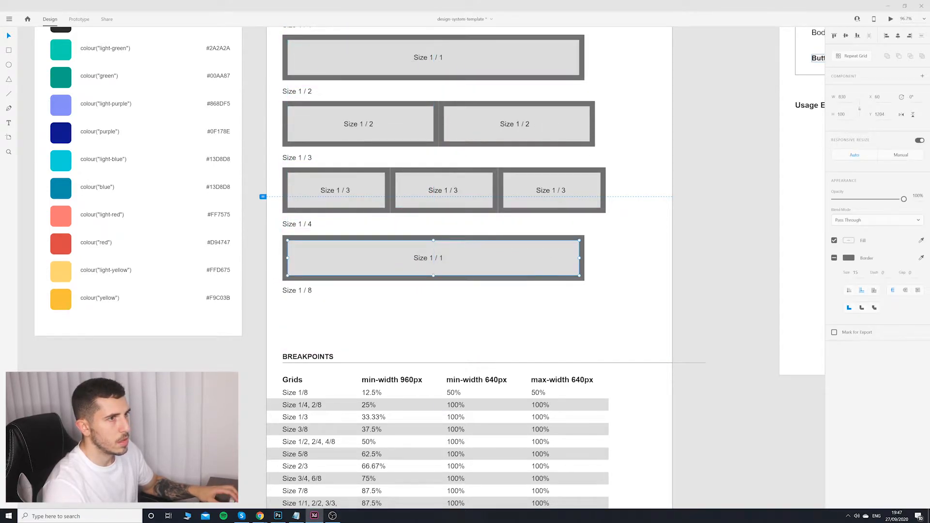
pyautogui.click(842, 97)
pyautogui.press('Right')
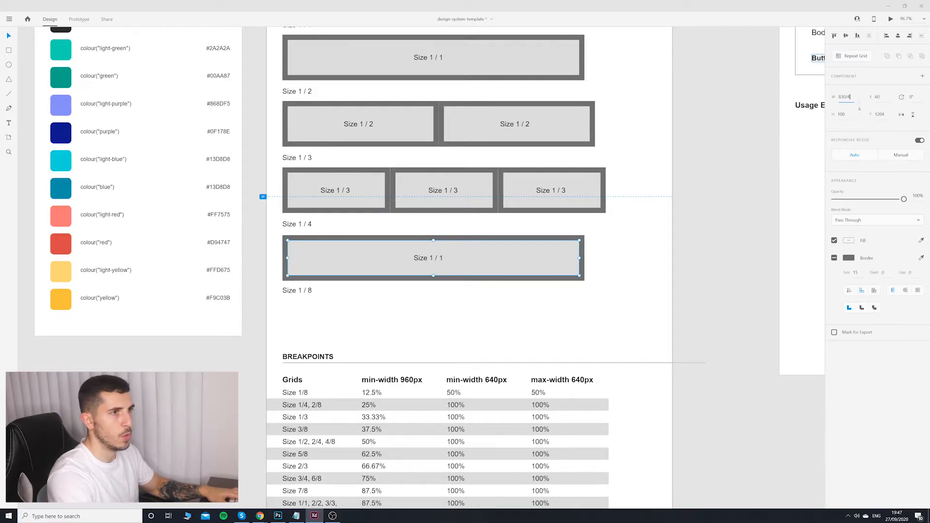
pyautogui.press('Return')
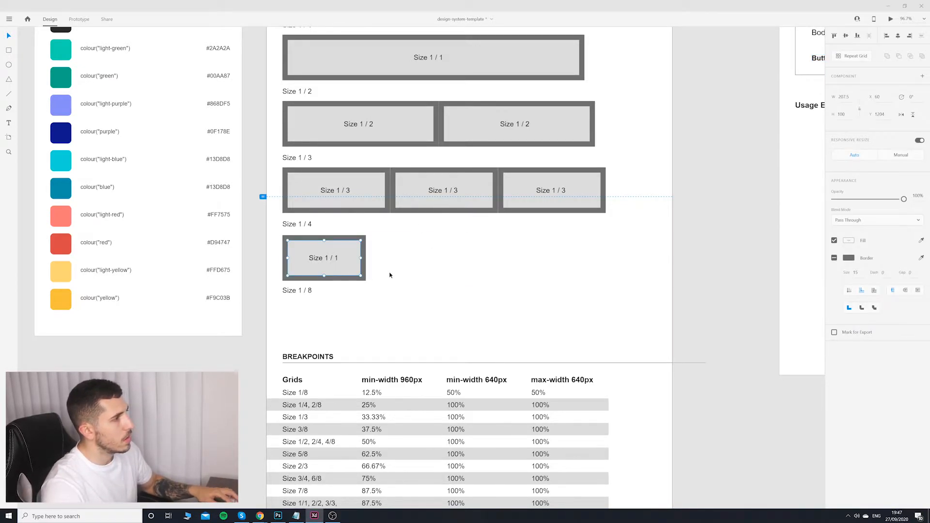
pyautogui.keyDown('alt'); pyautogui.moveTo(330, 266); pyautogui.dragTo(461, 269); pyautogui.keyUp('alt')
pyautogui.hotkey('ctrl', 'z')
pyautogui.hotkey('ctrl', 'z')
# Step: Change the label inside the quarter-width box to "Size 1 / 4"
pyautogui.doubleClick(332, 261)
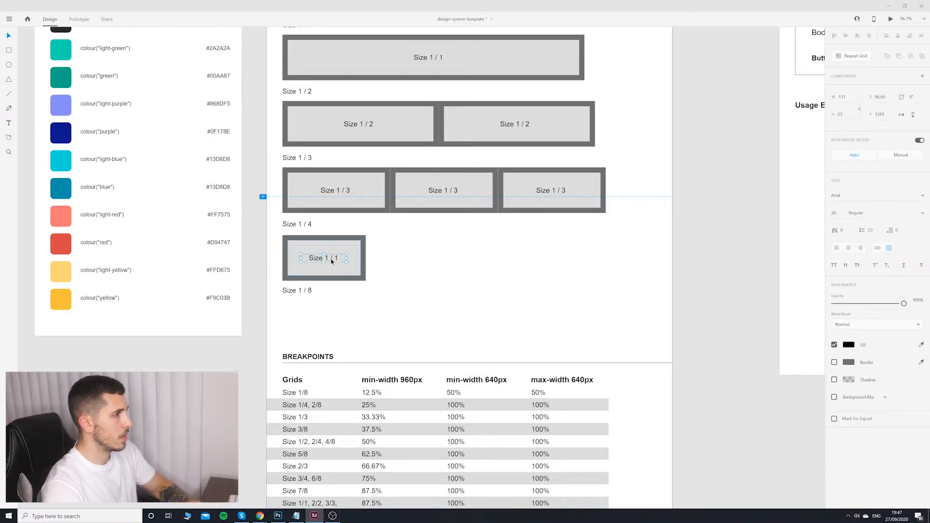
pyautogui.press('BackSpace')
pyautogui.write('4')
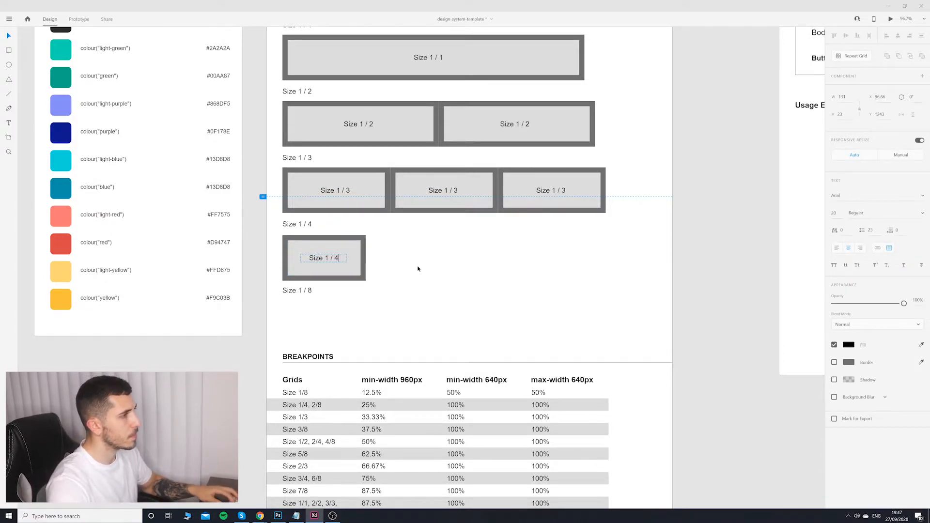
# Step: Duplicate the Size 1 / 4 box across its row so four equal boxes sit side by side
pyautogui.press('Escape')
pyautogui.click(435, 283)
pyautogui.click(324, 259)
pyautogui.keyDown('alt'); pyautogui.moveTo(324, 259); pyautogui.dragTo(584, 255); pyautogui.keyUp('alt')
pyautogui.click(652, 262)
# Step: Duplicate the first Size 1 / 4 box beneath the Size 1 / 8 heading
pyautogui.scroll(-1, 626, 290)
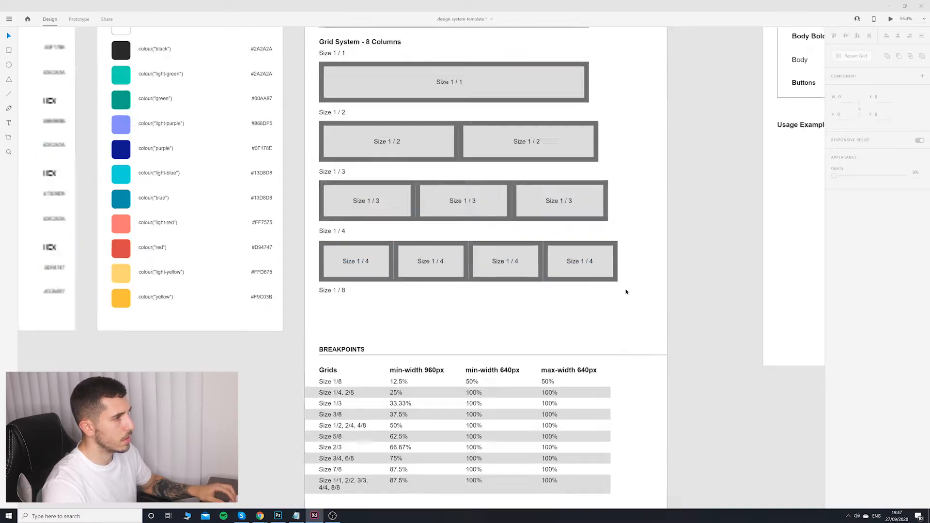
pyautogui.scroll(2, 626, 290)
pyautogui.keyDown('alt'); pyautogui.moveTo(378, 255); pyautogui.dragTo(369, 316); pyautogui.keyUp('alt')
pyautogui.click(423, 321)
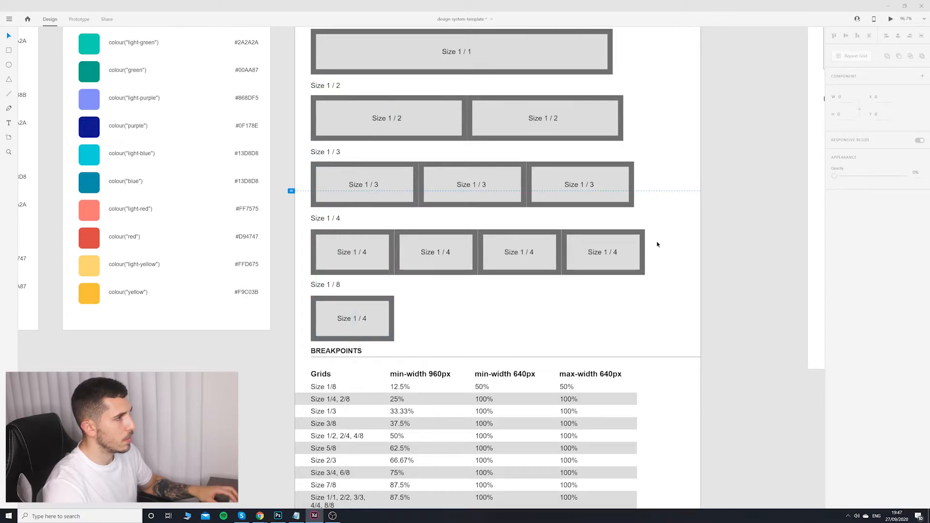
# Step: Move the Breakpoints heading and its whole table down to free space beneath the Size 1 / 8 row
pyautogui.scroll(2, 336, 223)
pyautogui.scroll(-5, 357, 212)
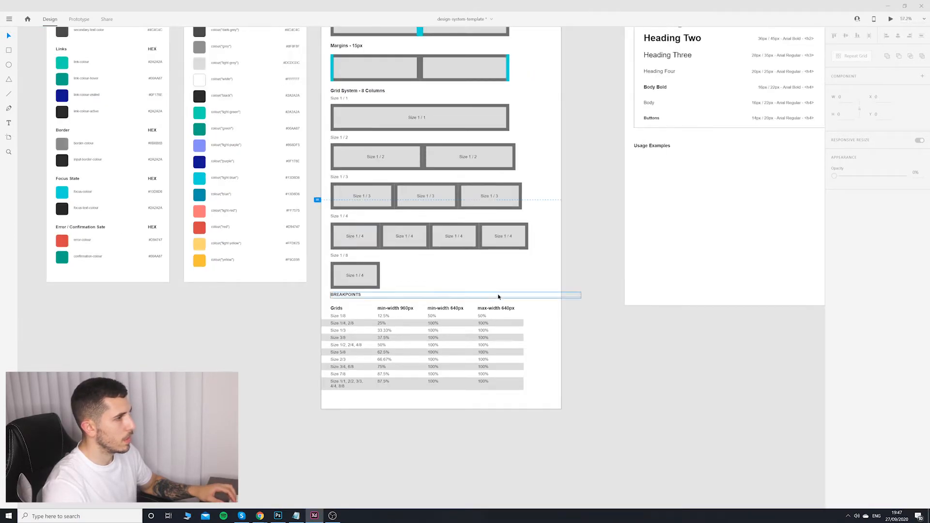
pyautogui.moveTo(547, 285); pyautogui.dragTo(321, 417)
pyautogui.moveTo(546, 416); pyautogui.dragTo(351, 315)
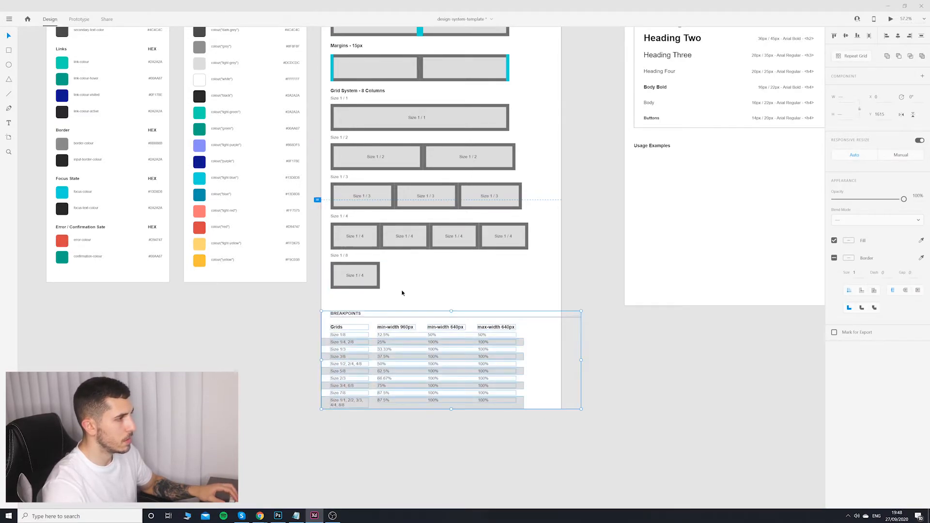
pyautogui.click(402, 292)
# Step: Delete the Size 1 / 4 box copy beneath the Size 1 / 8 heading
pyautogui.scroll(1, 332, 288)
pyautogui.scroll(3, 333, 289)
pyautogui.moveTo(385, 230); pyautogui.dragTo(351, 278)
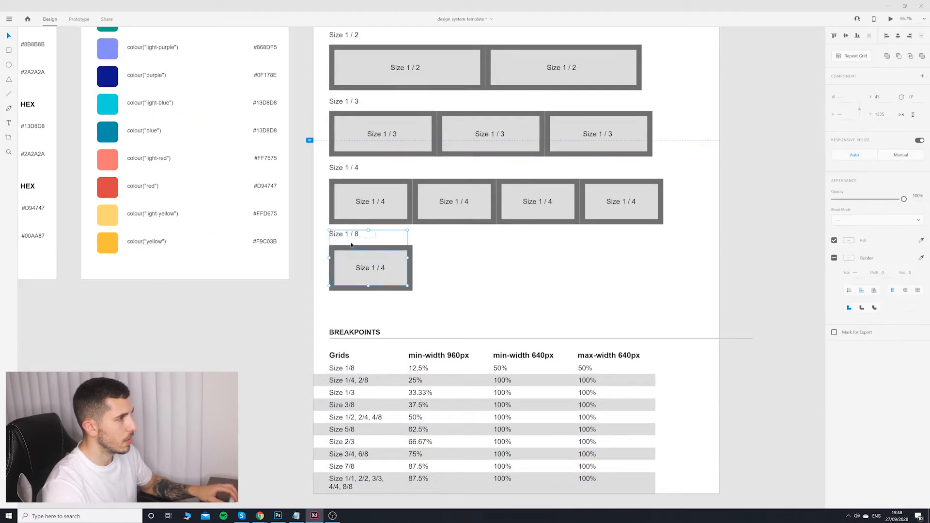
pyautogui.click(387, 268)
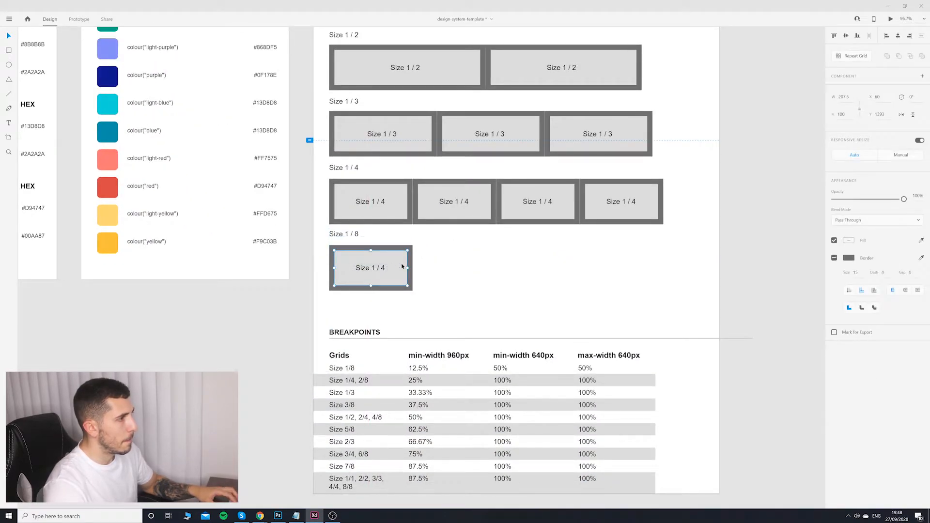
pyautogui.press('Delete')
# Step: Duplicate the Size 1 / 1 box beneath the Size 1 / 8 heading and set the copy's width to 830/8
pyautogui.scroll(1, 437, 239)
pyautogui.click(465, 124)
pyautogui.click(487, 68)
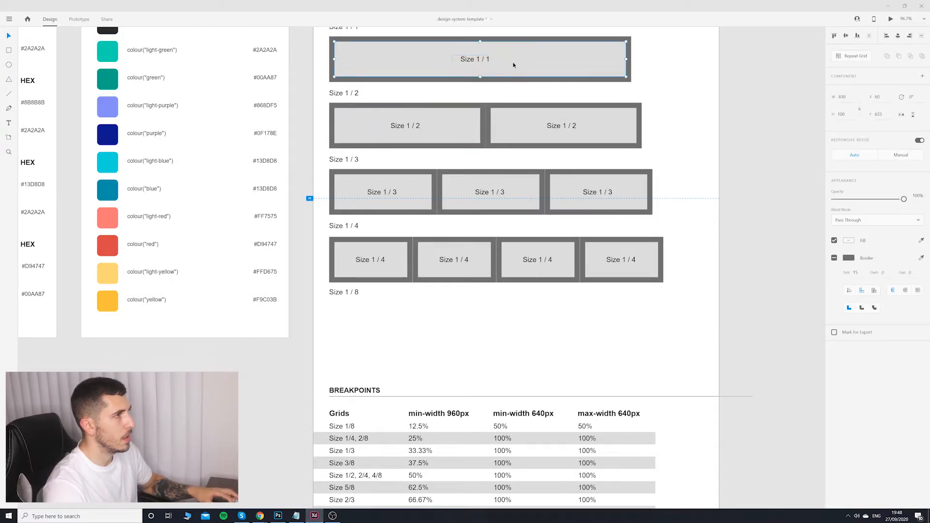
pyautogui.keyDown('alt'); pyautogui.moveTo(512, 67); pyautogui.dragTo(522, 329); pyautogui.keyUp('alt')
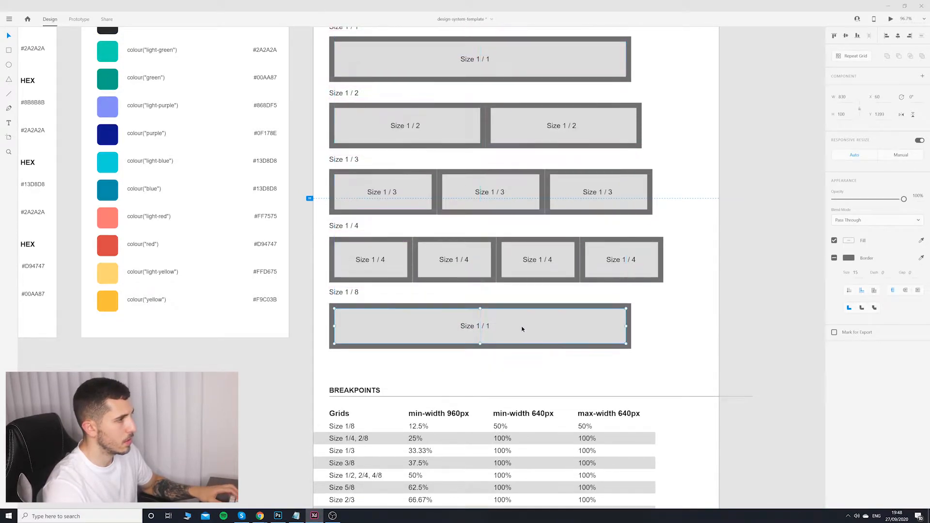
pyautogui.doubleClick(468, 329)
pyautogui.press('Escape')
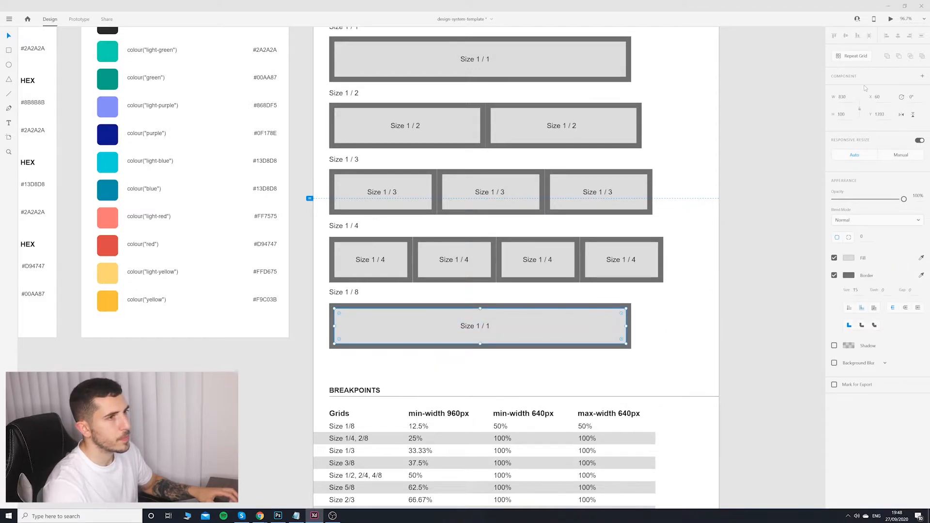
pyautogui.click(842, 96)
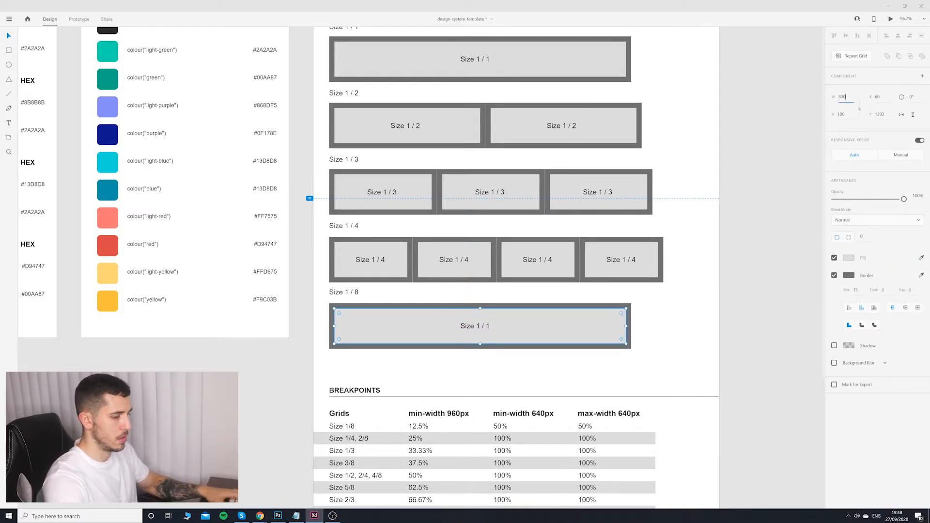
pyautogui.write('/ 8')
pyautogui.press('Return')
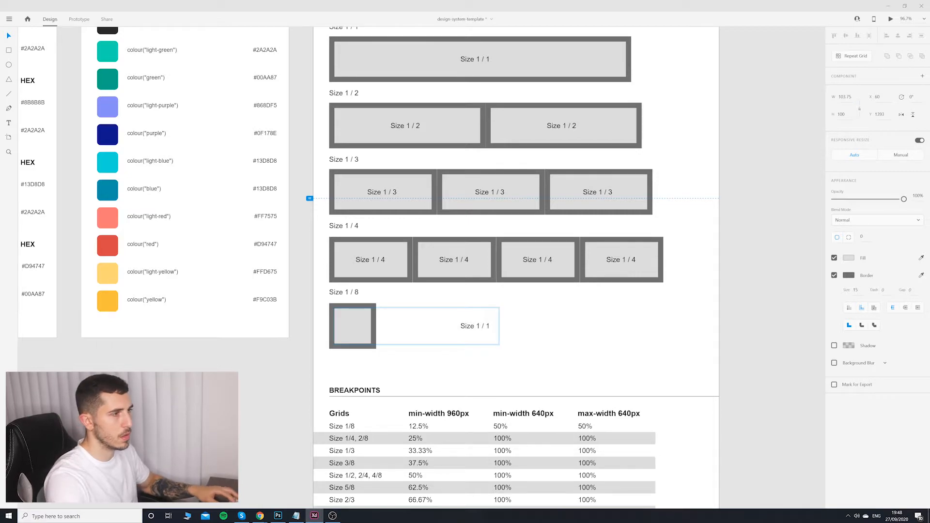
# Step: Move the label back inside the narrow eighth-width box and change its text to "Size 1 / 8"
pyautogui.doubleClick(477, 326)
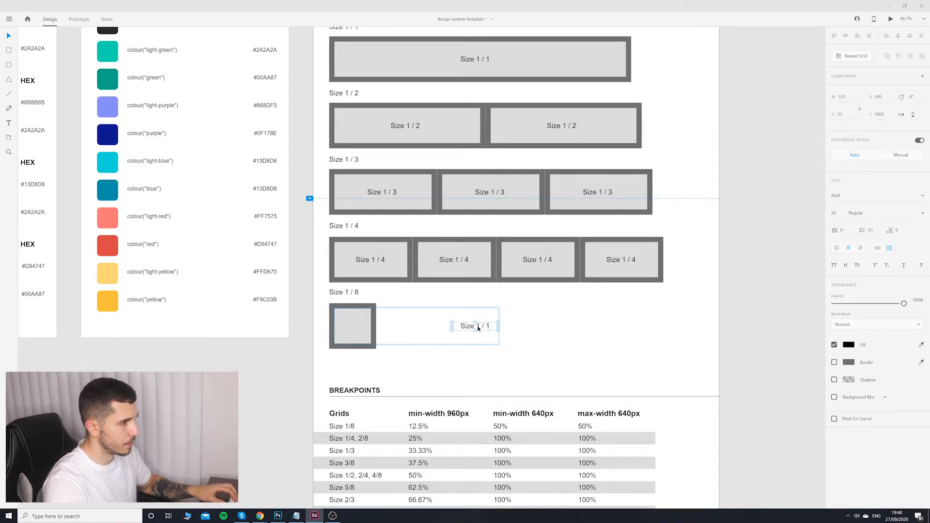
pyautogui.moveTo(488, 329); pyautogui.dragTo(396, 329)
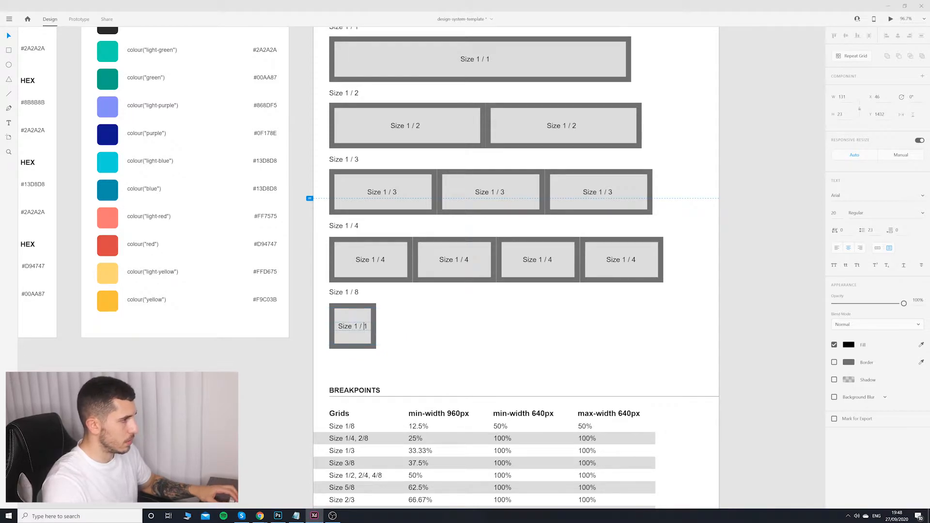
pyautogui.doubleClick(366, 326)
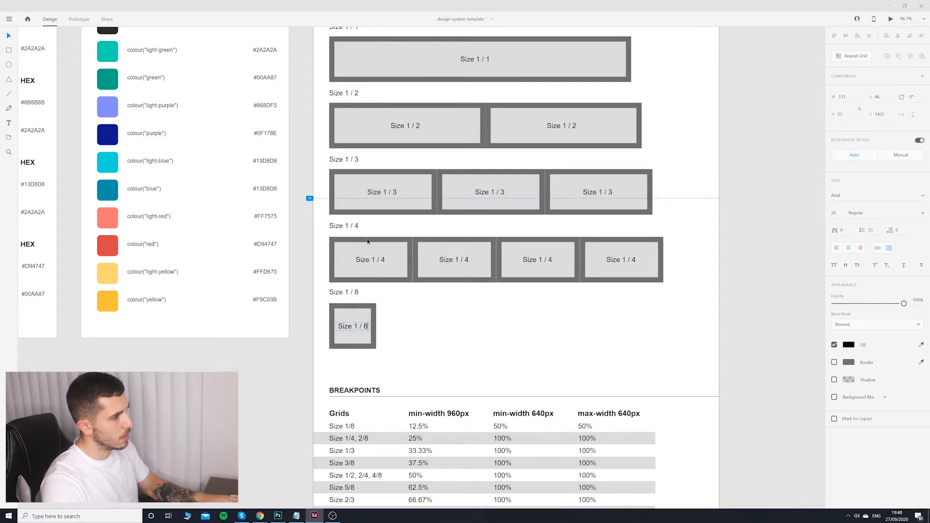
pyautogui.write('8')
pyautogui.click(412, 341)
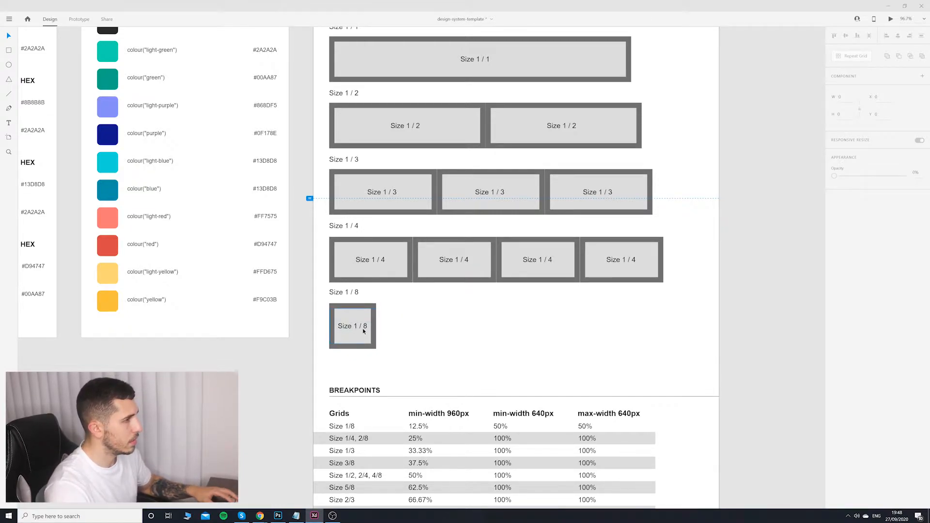
# Step: Duplicate the Size 1 / 8 box along its row until eight equal boxes sit side by side
pyautogui.click(359, 309)
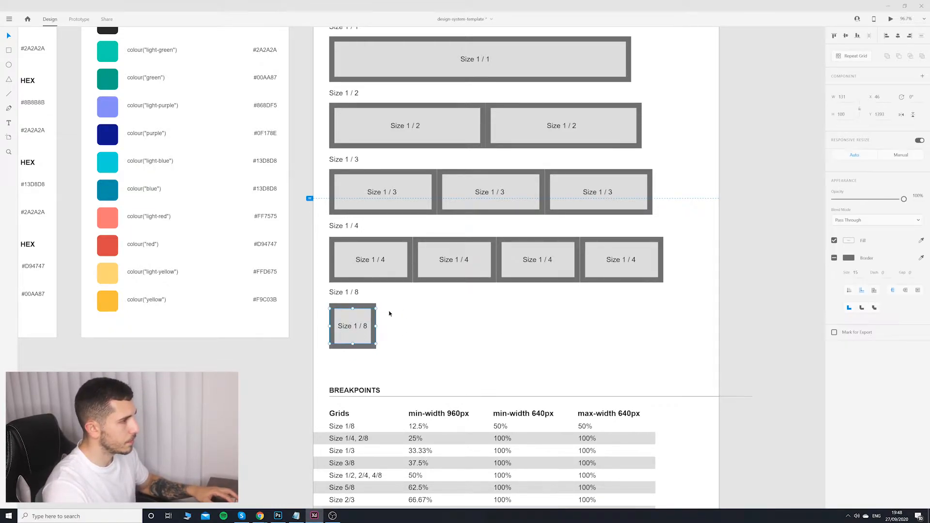
pyautogui.moveTo(345, 317); pyautogui.dragTo(402, 326)
pyautogui.press('Right')
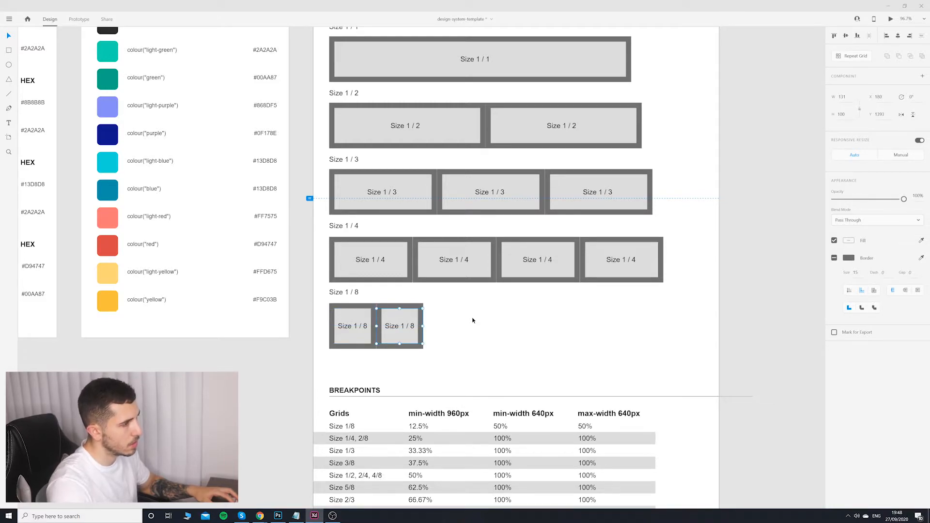
pyautogui.moveTo(381, 325); pyautogui.dragTo(451, 327)
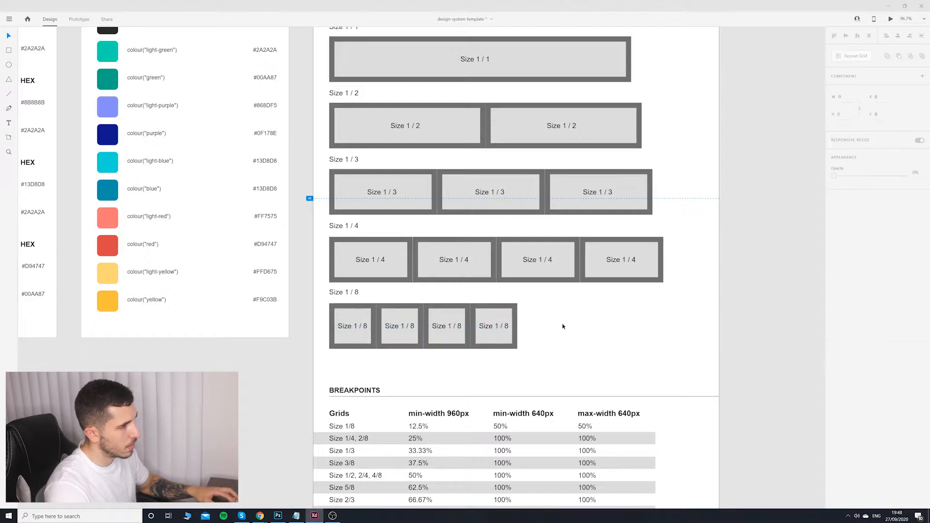
pyautogui.moveTo(545, 313); pyautogui.dragTo(441, 374)
pyautogui.moveTo(546, 321)
pyautogui.mouseDown()
pyautogui.moveTo(565, 325)
pyautogui.moveTo(321, 347)
pyautogui.moveTo(564, 330)
pyautogui.moveTo(556, 331)
pyautogui.mouseUp()
pyautogui.click(700, 371)
# Step: Widen the grid system artboard slightly, to about 1163 px, by extending its right edge
pyautogui.scroll(-4, 700, 370)
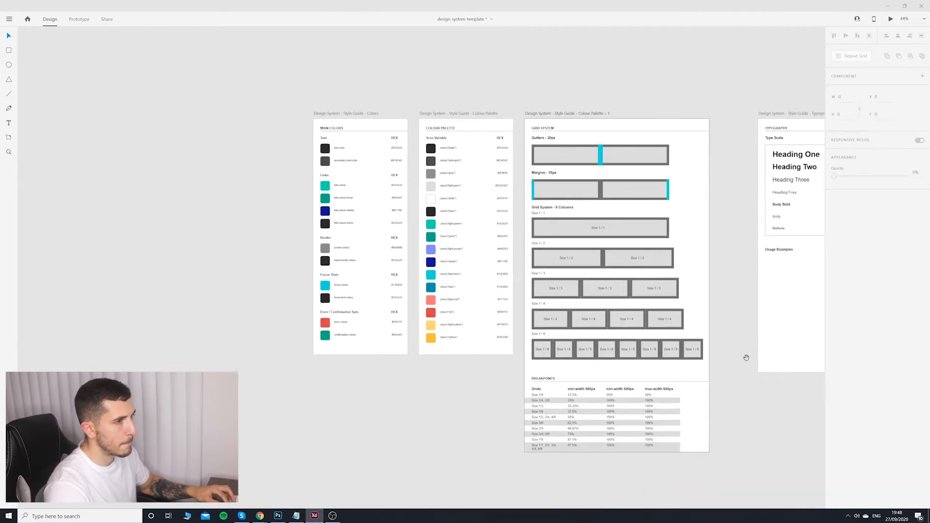
pyautogui.moveTo(745, 356); pyautogui.dragTo(664, 351)
pyautogui.click(495, 111)
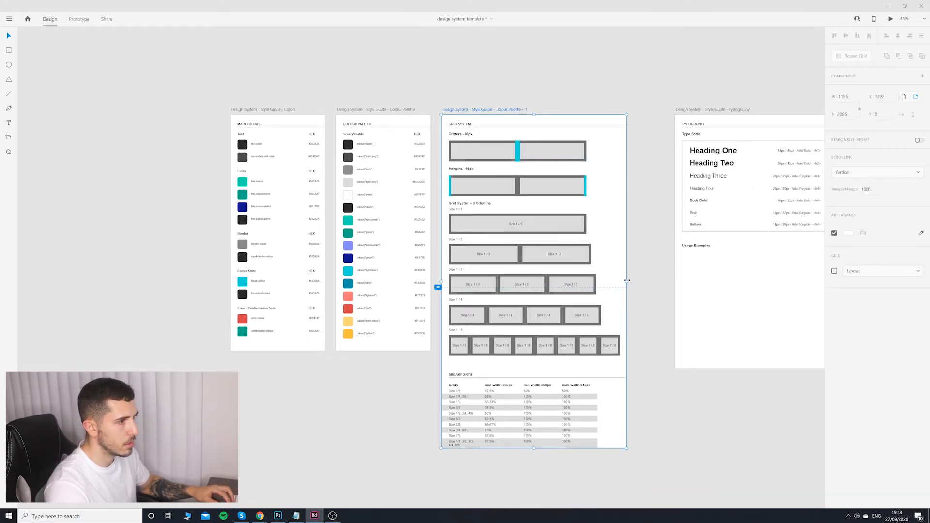
pyautogui.moveTo(627, 281); pyautogui.dragTo(628, 282)
pyautogui.scroll(-5, 673, 290)
pyautogui.scroll(6, 653, 290)
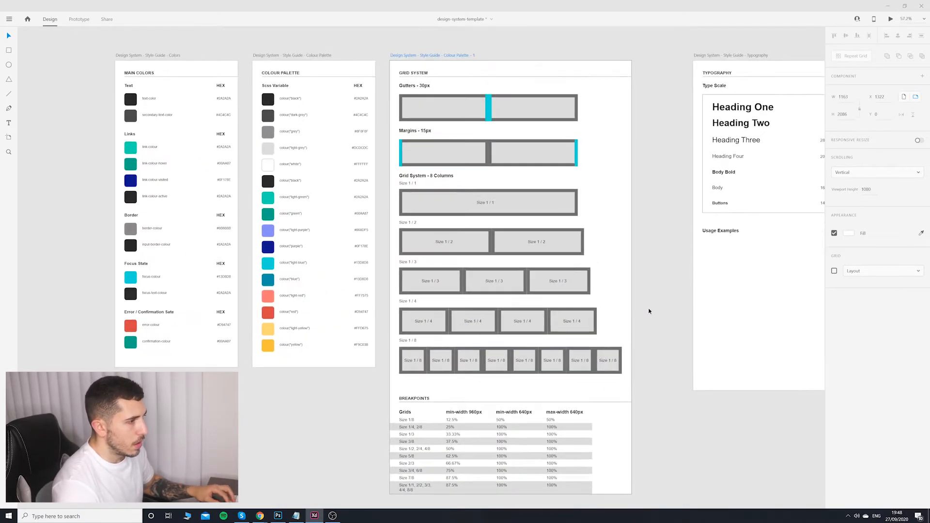
pyautogui.scroll(-2, 649, 291)
pyautogui.scroll(4, 625, 310)
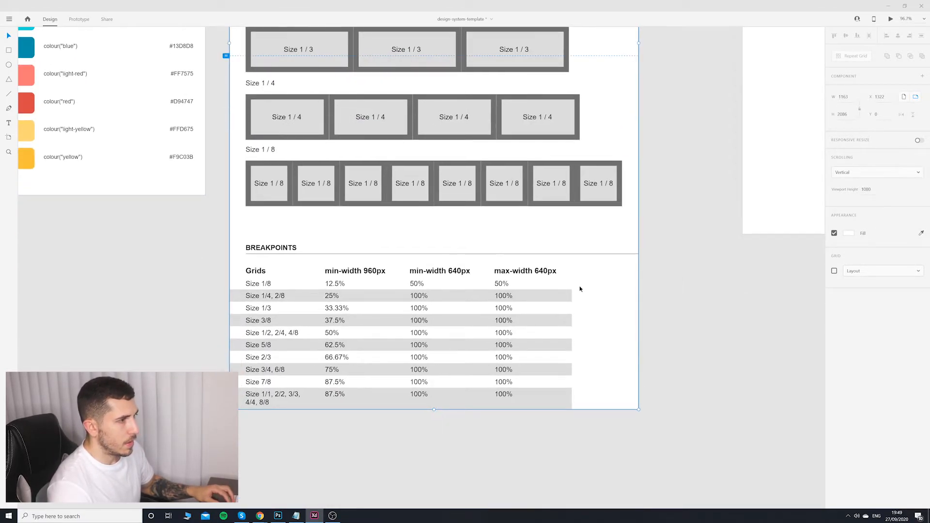
pyautogui.moveTo(580, 287); pyautogui.dragTo(535, 399)
pyautogui.moveTo(571, 344); pyautogui.dragTo(628, 345)
pyautogui.hotkey('ctrl', 'z')
# Step: Stretch the entire breakpoints table, including its column headings, to the artboard's right edge
pyautogui.moveTo(642, 262); pyautogui.dragTo(398, 414)
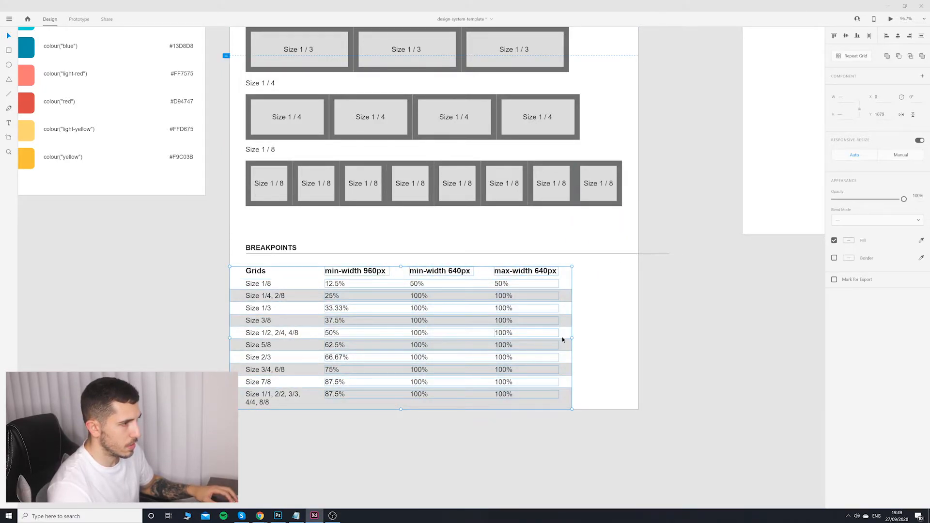
pyautogui.moveTo(571, 337); pyautogui.dragTo(637, 333)
pyautogui.click(555, 313)
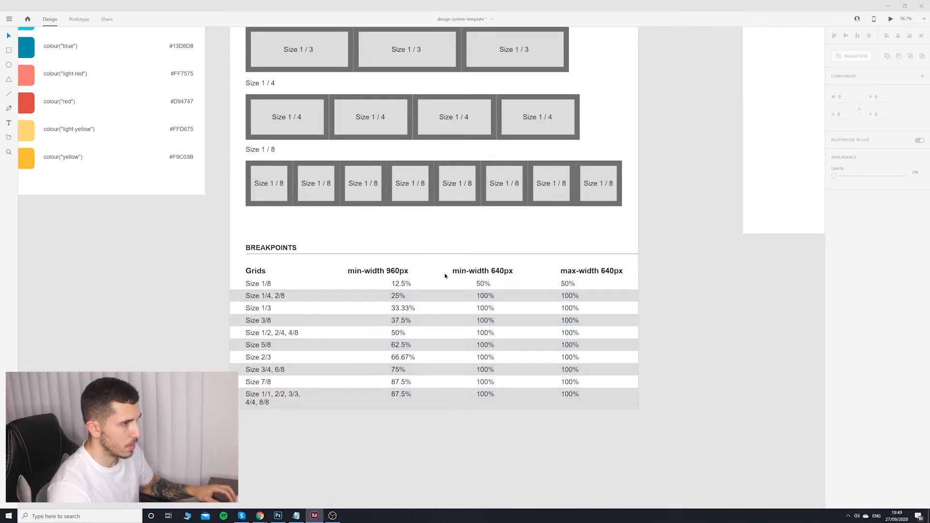
# Step: Shift the "min-width 960px" and "min-width 640px" headings right to align with the percentage values beneath them
pyautogui.click(492, 272)
pyautogui.moveTo(394, 266); pyautogui.dragTo(433, 273)
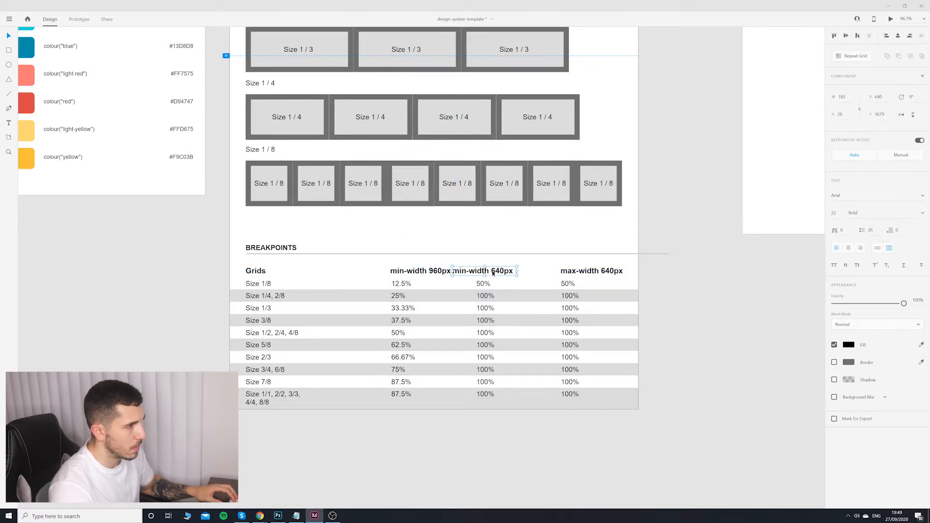
pyautogui.moveTo(491, 273); pyautogui.dragTo(515, 275)
pyautogui.click(689, 284)
# Step: Move the Size 1 / 8 heading and its eight boxes down to about Y 1376, closer to the Breakpoints section
pyautogui.scroll(-4, 689, 284)
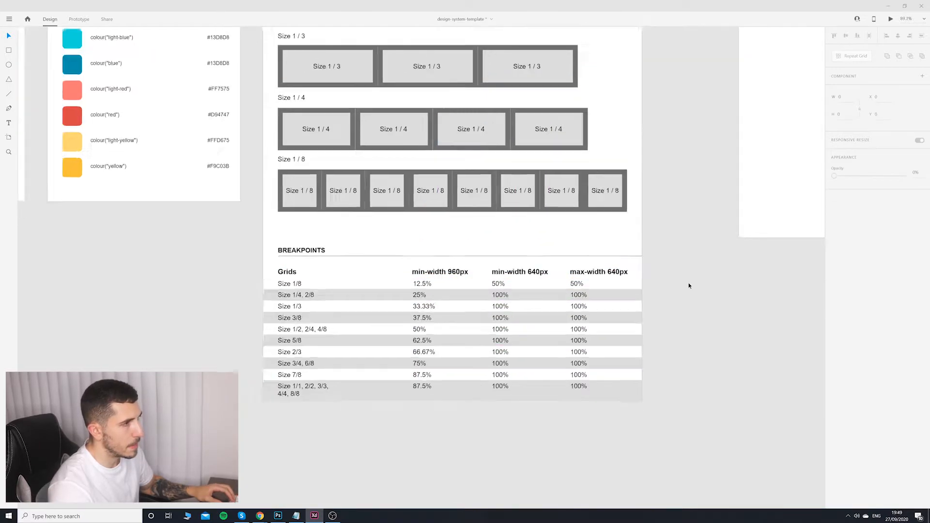
pyautogui.scroll(4, 689, 284)
pyautogui.scroll(1, 677, 305)
pyautogui.scroll(-5, 677, 305)
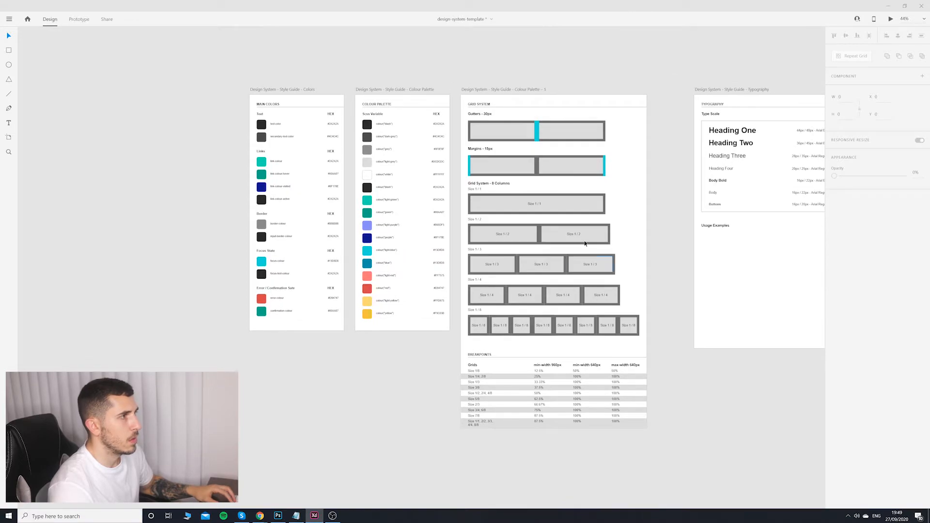
pyautogui.scroll(2, 554, 153)
pyautogui.moveTo(656, 232); pyautogui.dragTo(568, 191)
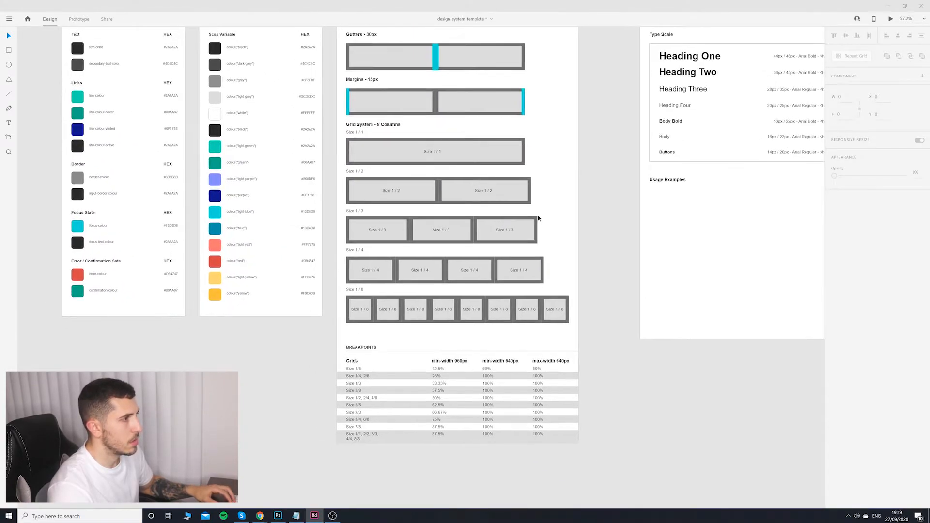
pyautogui.moveTo(521, 329); pyautogui.dragTo(358, 297)
pyautogui.hotkey('ctrl', 'z')
pyautogui.moveTo(583, 294); pyautogui.dragTo(342, 332)
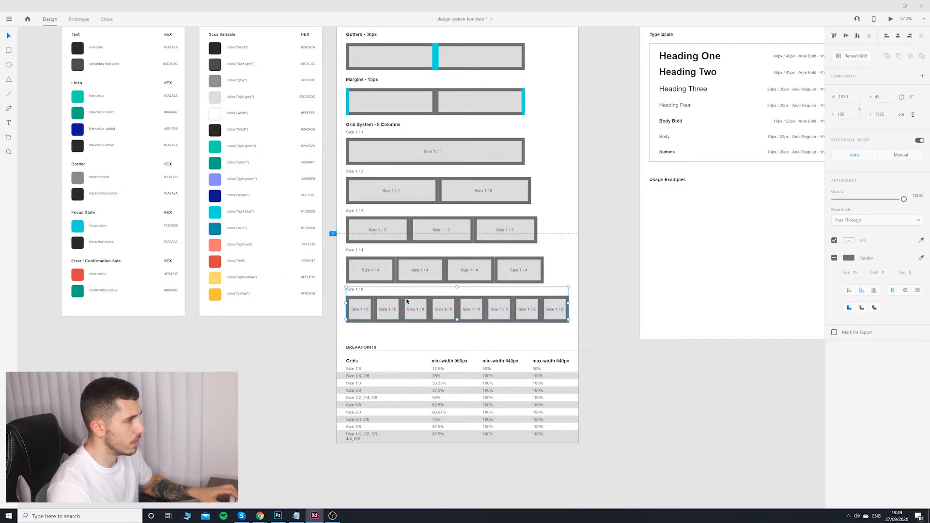
pyautogui.moveTo(464, 311); pyautogui.dragTo(463, 320)
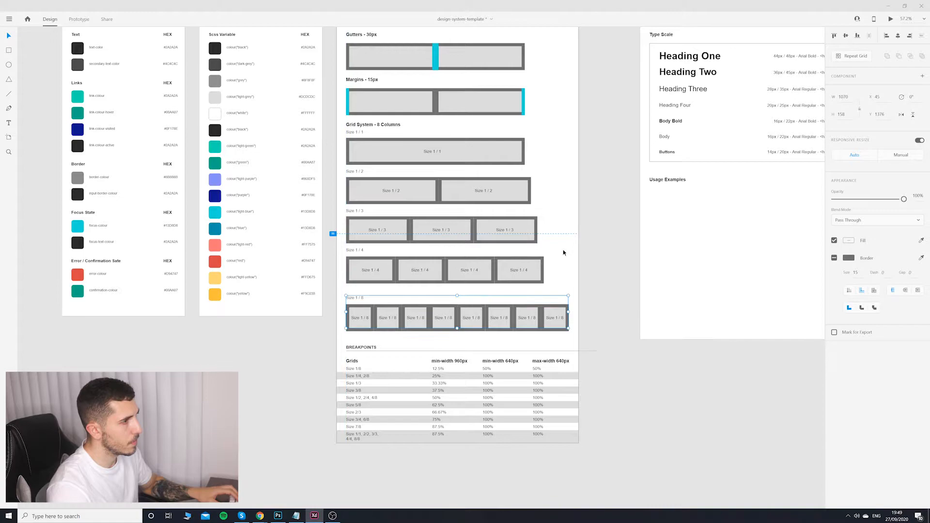
# Step: Nudge the Size 1 / 4 heading and its four boxes down to even out the spacing between neighbouring rows
pyautogui.moveTo(560, 247); pyautogui.dragTo(355, 299)
pyautogui.click(563, 276)
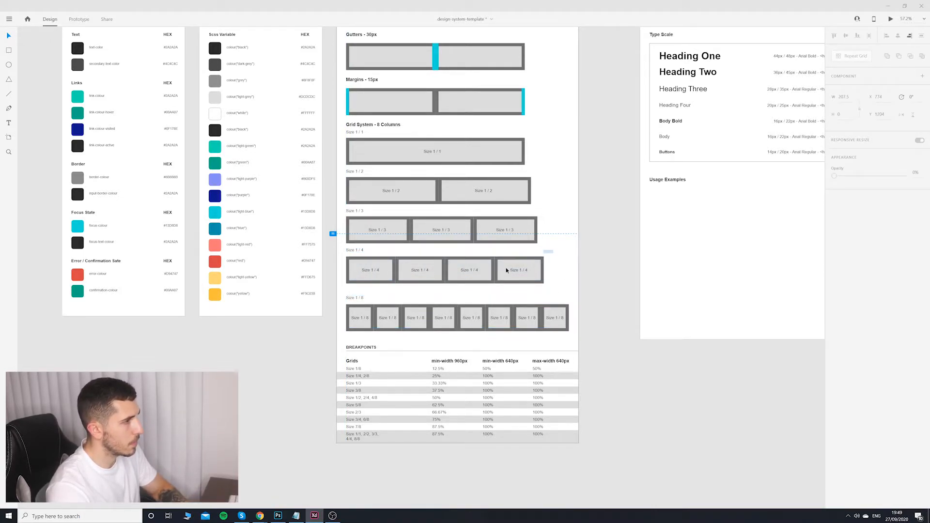
pyautogui.moveTo(506, 270); pyautogui.dragTo(345, 280)
pyautogui.press('Down')
pyautogui.press('Down')
pyautogui.press('Down')
pyautogui.press('Down')
pyautogui.press('Down')
pyautogui.press('Down')
pyautogui.press('Down')
pyautogui.press('Down')
pyautogui.press('Down')
pyautogui.press('Down')
pyautogui.press('Down')
pyautogui.press('Down')
pyautogui.press('Down')
pyautogui.press('Down')
pyautogui.press('Down')
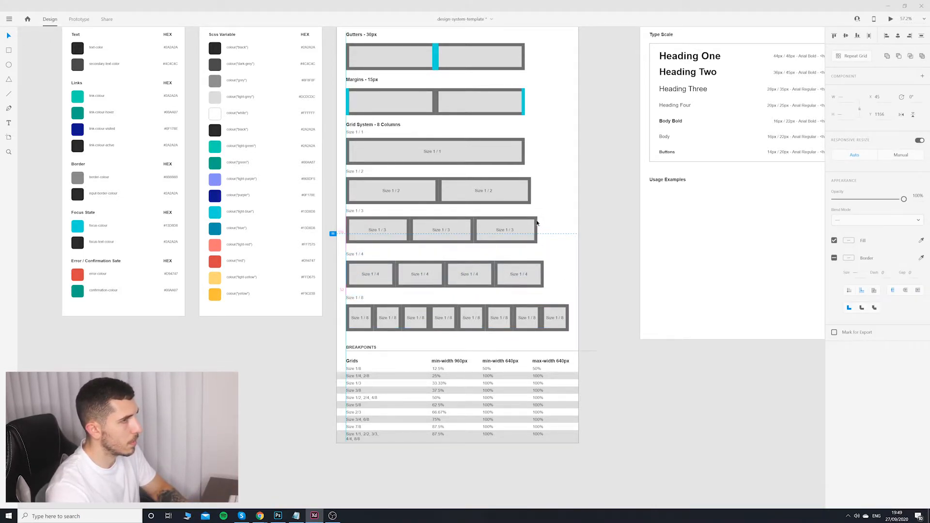
pyautogui.press('Up')
pyautogui.press('Up')
pyautogui.press('Up')
pyautogui.press('Up')
pyautogui.press('Up')
pyautogui.click(583, 291)
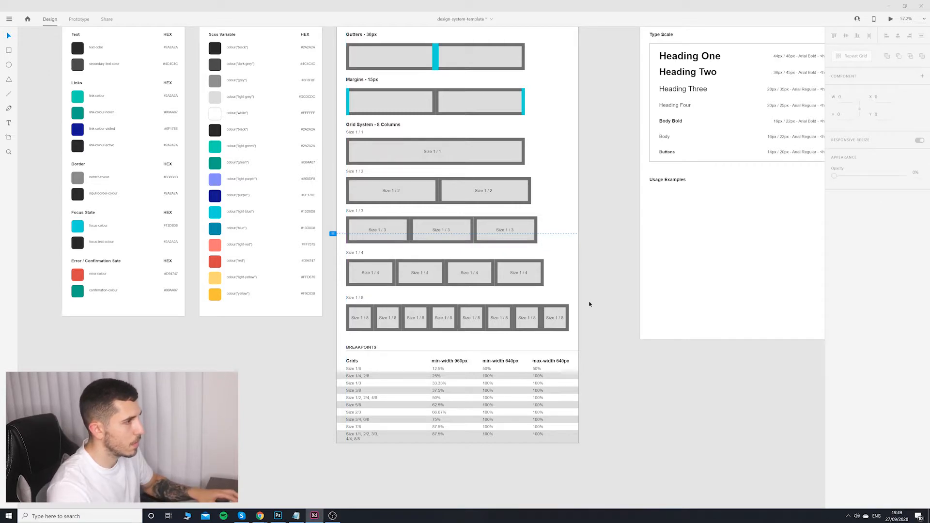
# Step: Nudge the Size 1 / 3 heading and its three boxes down slightly, towards the Size 1 / 4 row
pyautogui.moveTo(547, 208); pyautogui.dragTo(345, 248)
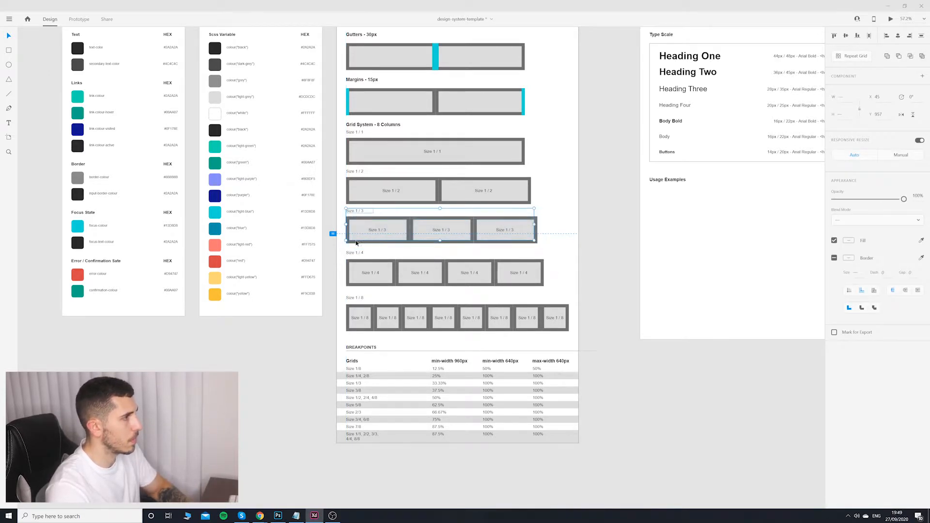
pyautogui.press('Down')
pyautogui.press('Down')
pyautogui.press('Down')
pyautogui.press('Down')
pyautogui.press('Down')
pyautogui.press('Down')
pyautogui.press('Down')
# Step: Nudge the Size 1 / 2 heading and its two boxes down slightly, away from the Size 1 / 1 row
pyautogui.moveTo(548, 170); pyautogui.dragTo(341, 203)
pyautogui.press('Down')
pyautogui.press('Down')
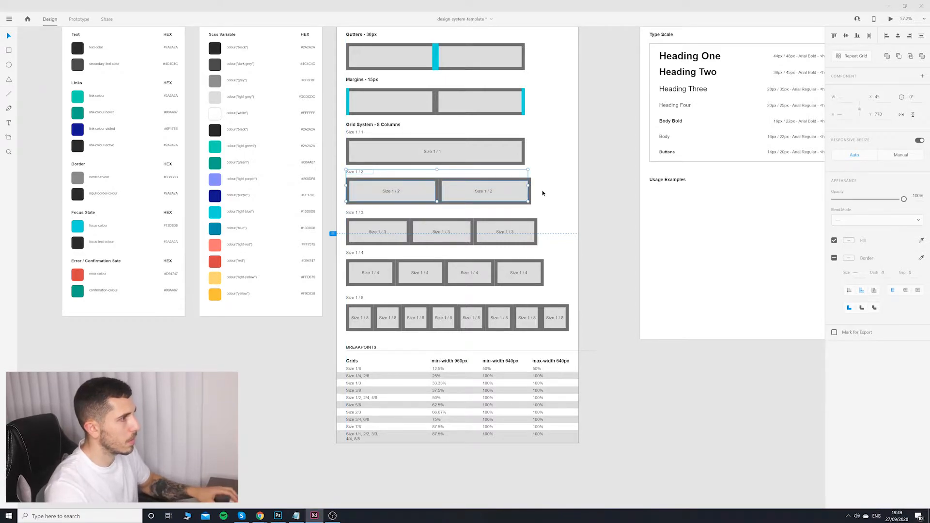
# Step: Fine-tune the vertical spacing of the Size 1 / 2 row and nudge the Size 1 / 1 heading and box slightly down
pyautogui.press('Up')
pyautogui.press('Down')
pyautogui.click(535, 162)
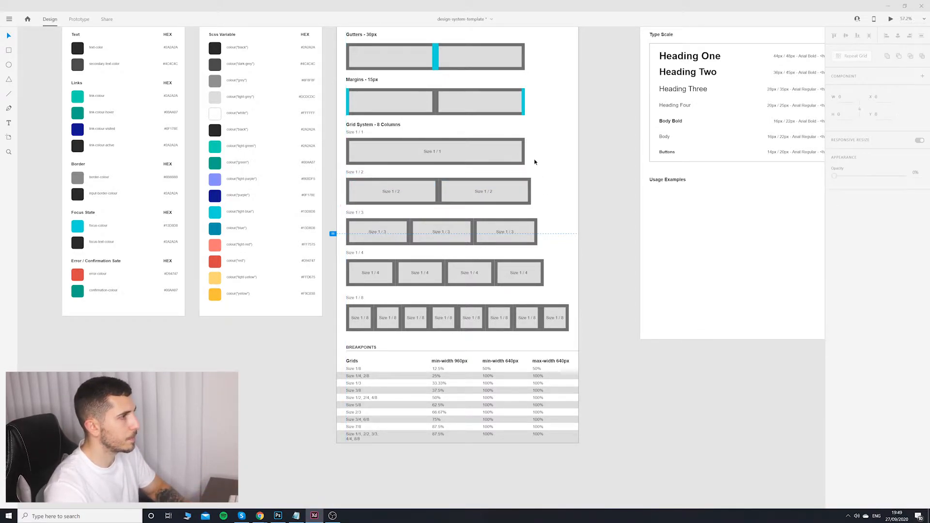
pyautogui.moveTo(536, 133); pyautogui.dragTo(360, 160)
pyautogui.press('Down')
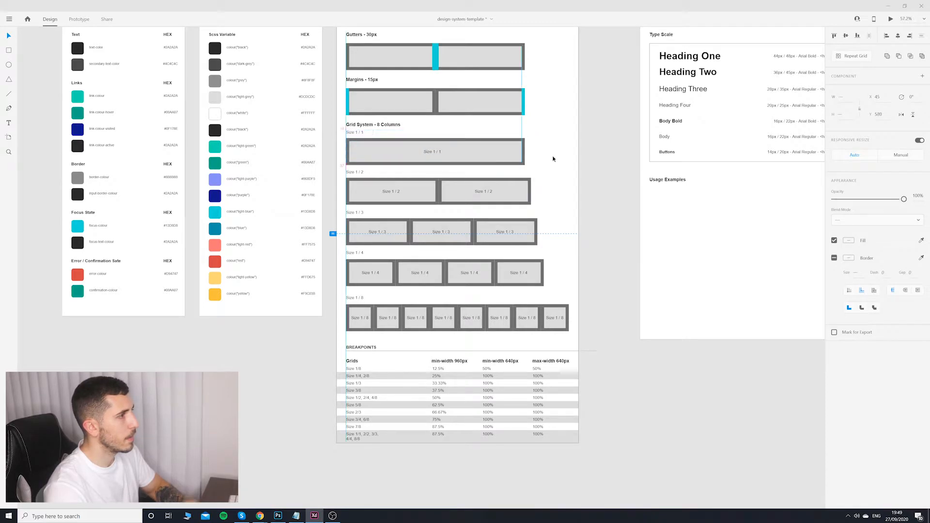
pyautogui.click(554, 159)
# Step: Move the Size 1 / 8 heading and its eight boxes up to Y 1354, closer to the Size 1 / 4 row
pyautogui.moveTo(570, 294); pyautogui.dragTo(355, 336)
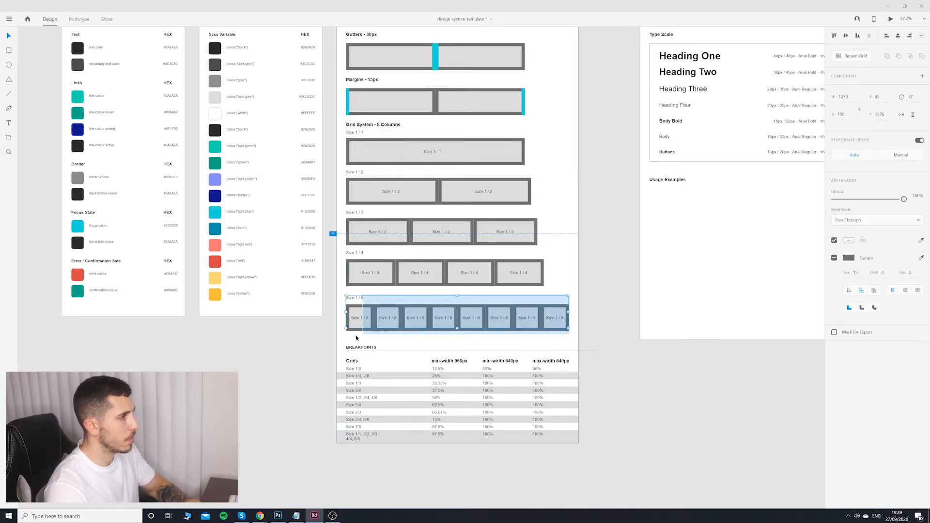
pyautogui.press('Up')
pyautogui.hotkey('shift', 'Up')
pyautogui.press('Up')
pyautogui.press('Up')
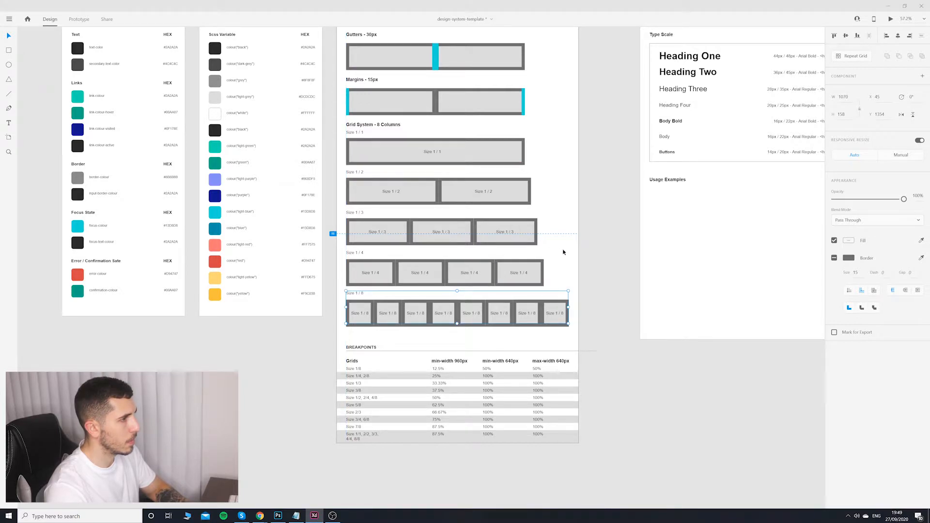
# Step: Nudge the Size 1 / 4 and Size 1 / 8 rows together slightly down
pyautogui.moveTo(563, 252); pyautogui.dragTo(363, 332)
pyautogui.moveTo(376, 269); pyautogui.dragTo(379, 271)
pyautogui.click(604, 295)
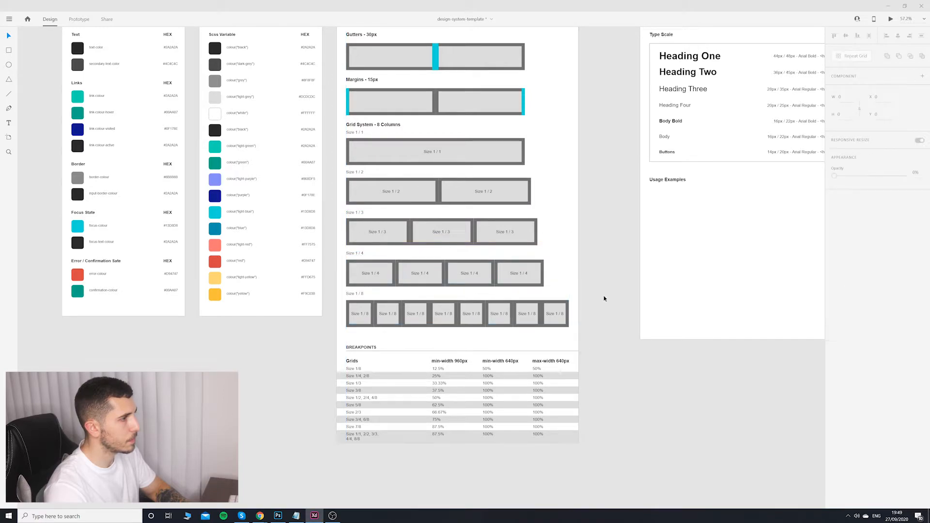
# Step: Review the whole Grid System artboard, from the gutters and margins through the column rows to the breakpoints table
pyautogui.scroll(2, 584, 293)
pyautogui.scroll(-2, 582, 298)
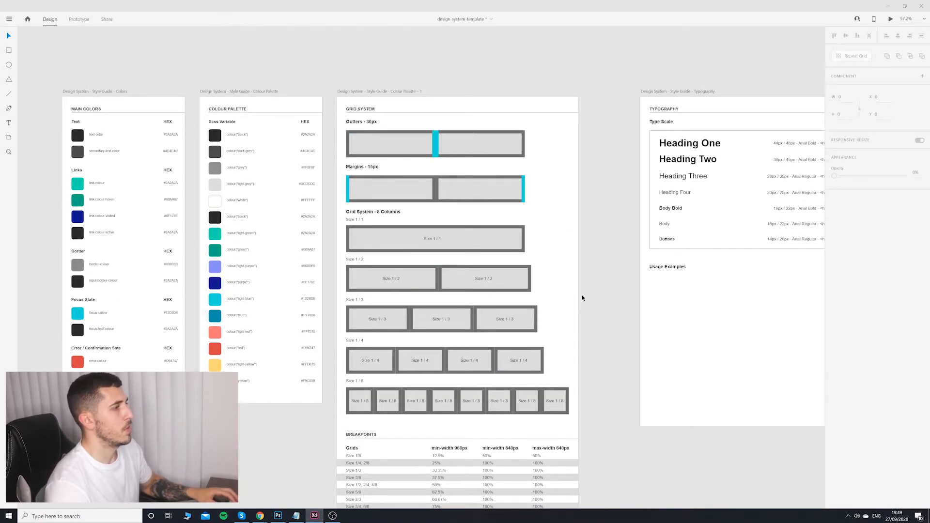
pyautogui.scroll(3, 551, 311)
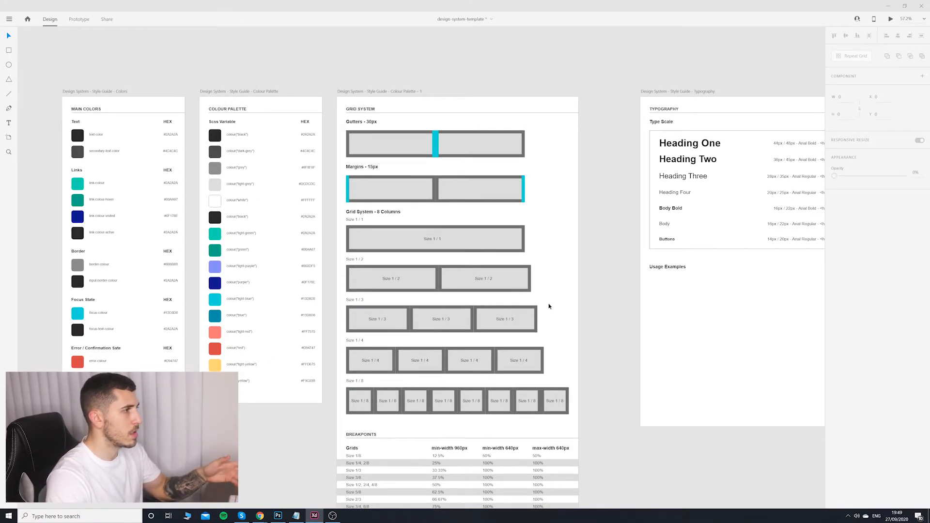
pyautogui.scroll(-2, 567, 298)
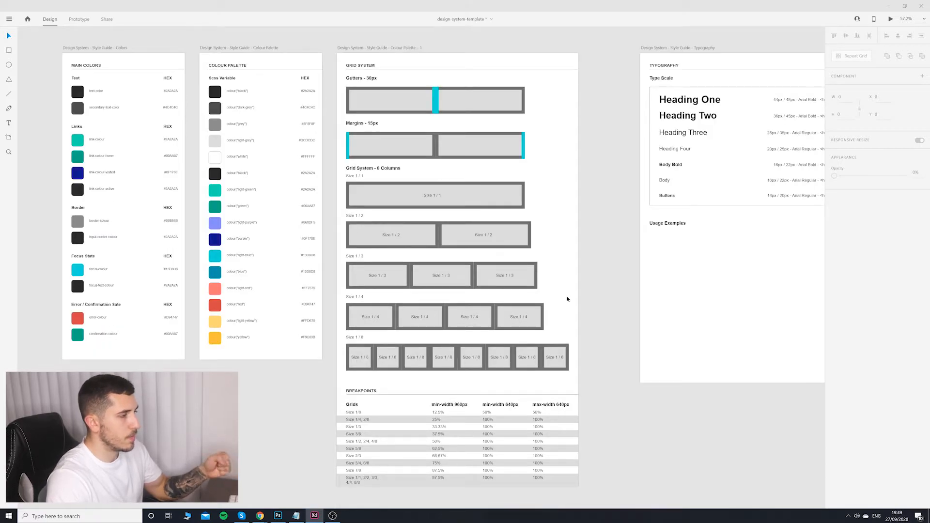
pyautogui.scroll(-2, 567, 305)
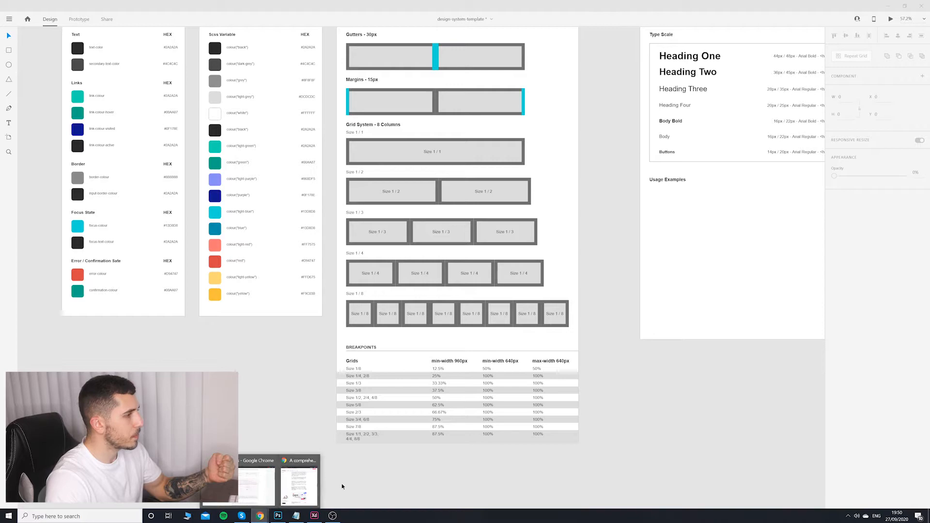
pyautogui.scroll(3, 509, 436)
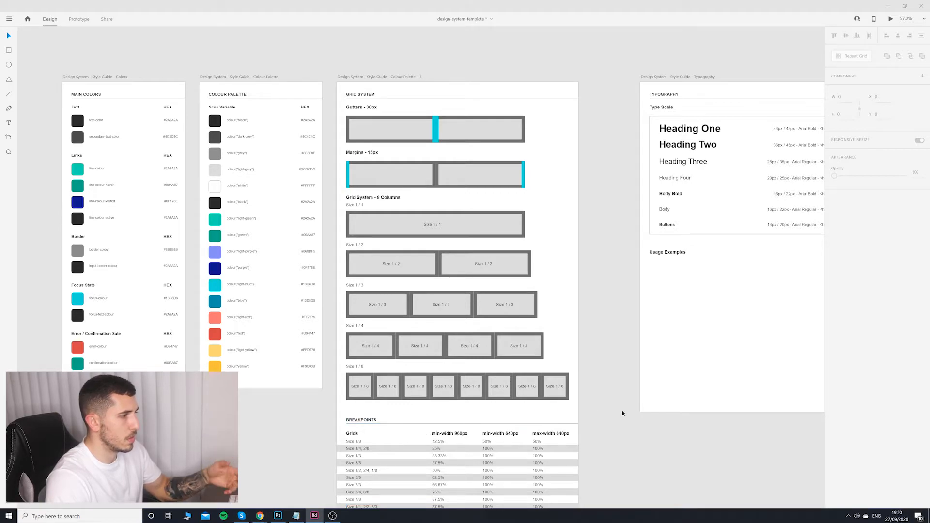
pyautogui.moveTo(603, 447); pyautogui.dragTo(593, 365)
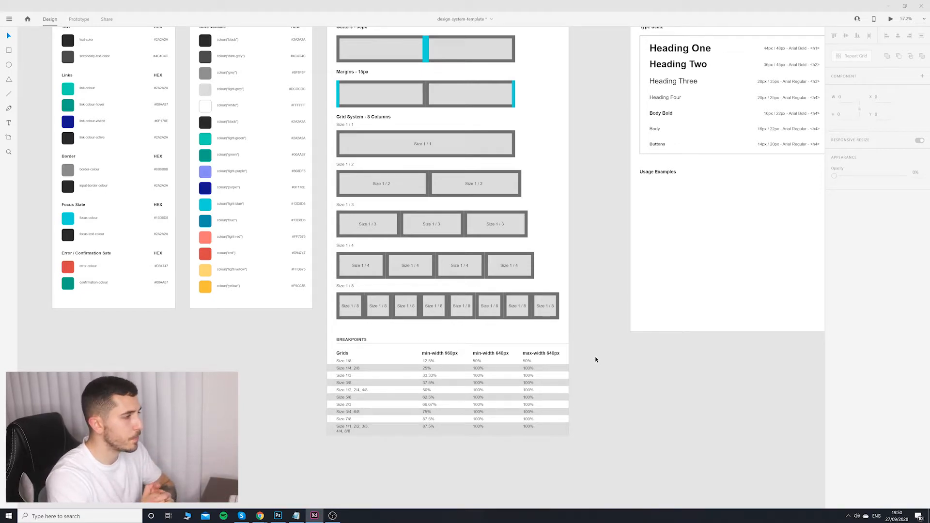
# Step: Examine the Size 1/8 row of the breakpoints table across its min-width and max-width columns
pyautogui.scroll(-1, 557, 368)
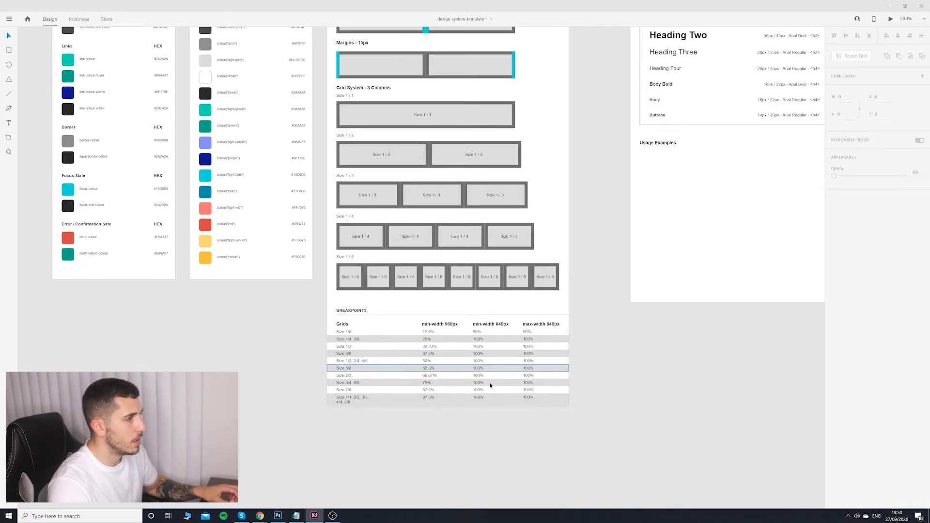
pyautogui.scroll(3, 484, 390)
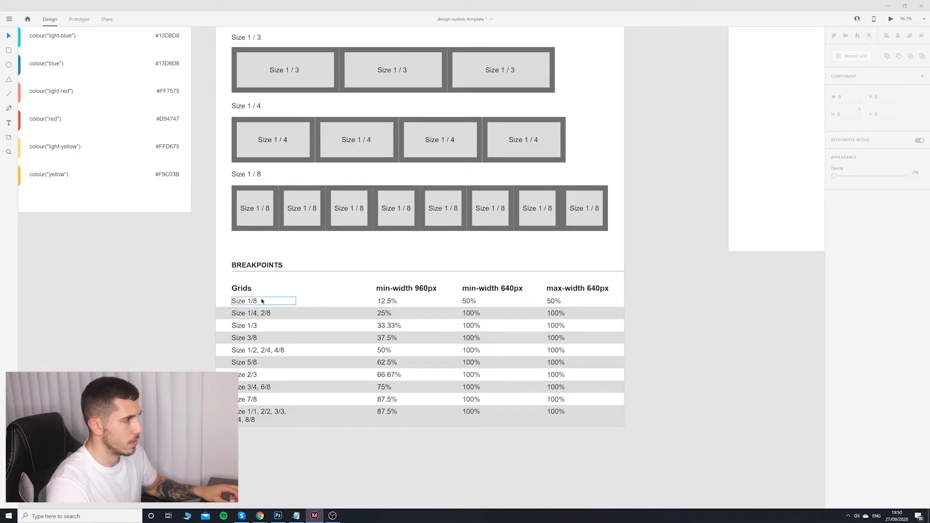
pyautogui.scroll(-2, 497, 413)
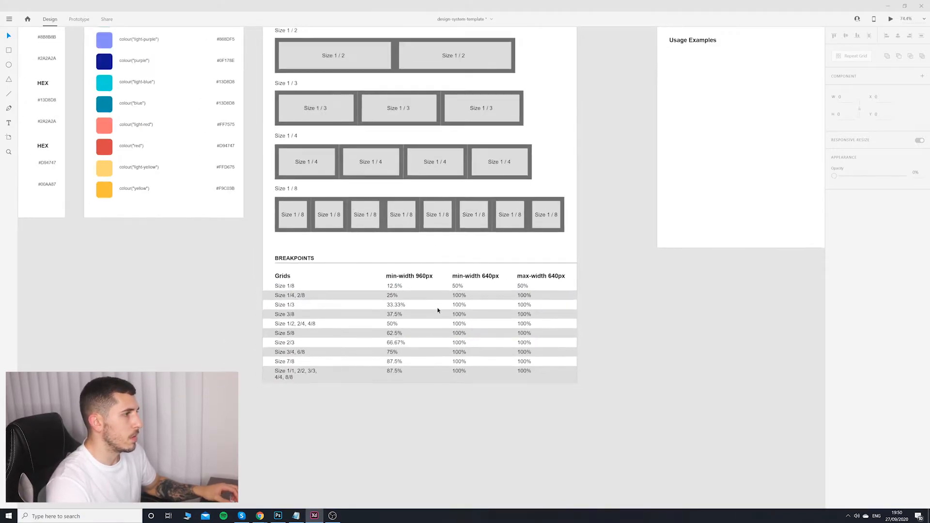
pyautogui.scroll(-1, 495, 383)
pyautogui.scroll(-1, 340, 258)
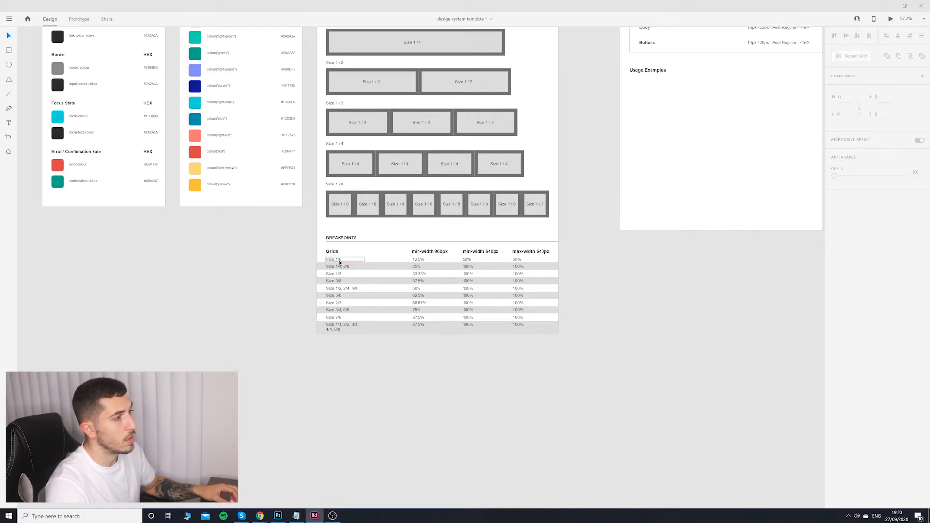
pyautogui.scroll(2, 423, 262)
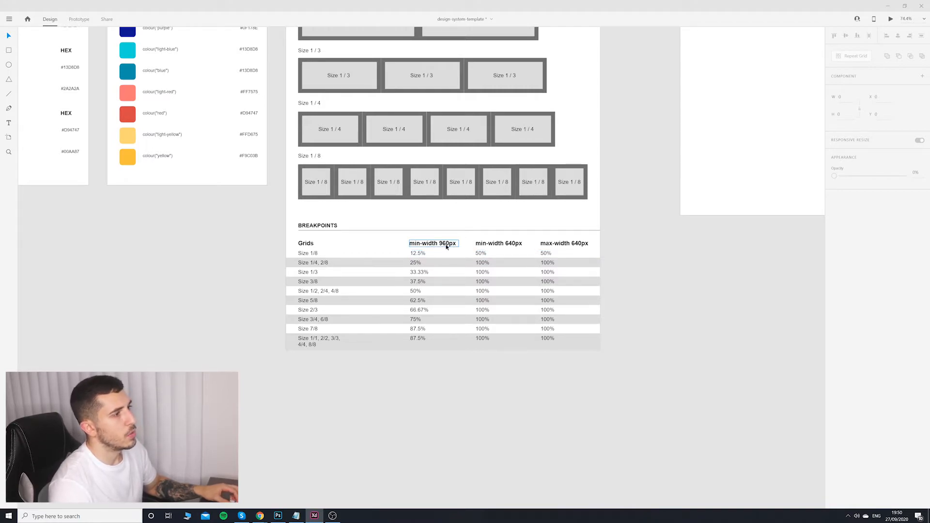
pyautogui.click(428, 256)
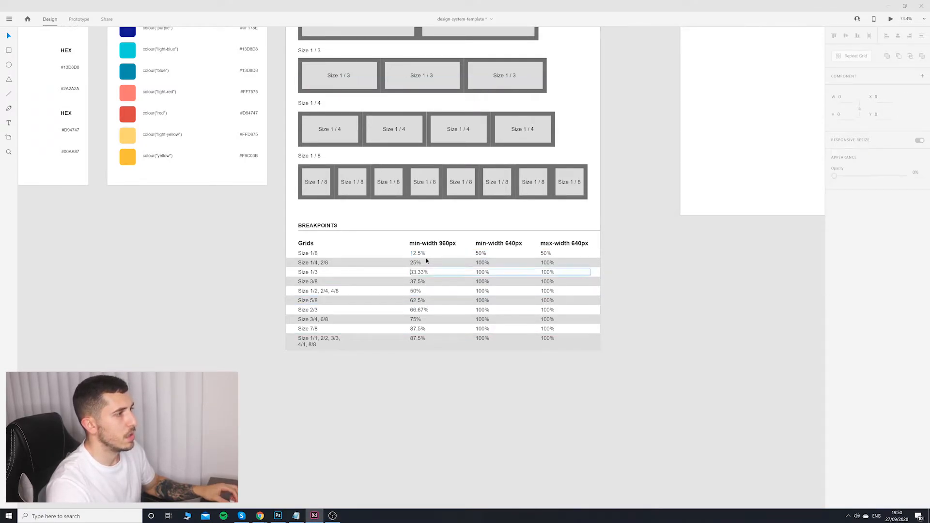
# Step: Try moving the first Size 1 / 8 box out of its row and undo the moves
pyautogui.moveTo(315, 181)
pyautogui.mouseDown()
pyautogui.moveTo(331, 195)
pyautogui.moveTo(327, 181)
pyautogui.mouseUp()
pyautogui.hotkey('ctrl', 'z')
pyautogui.doubleClick(324, 176)
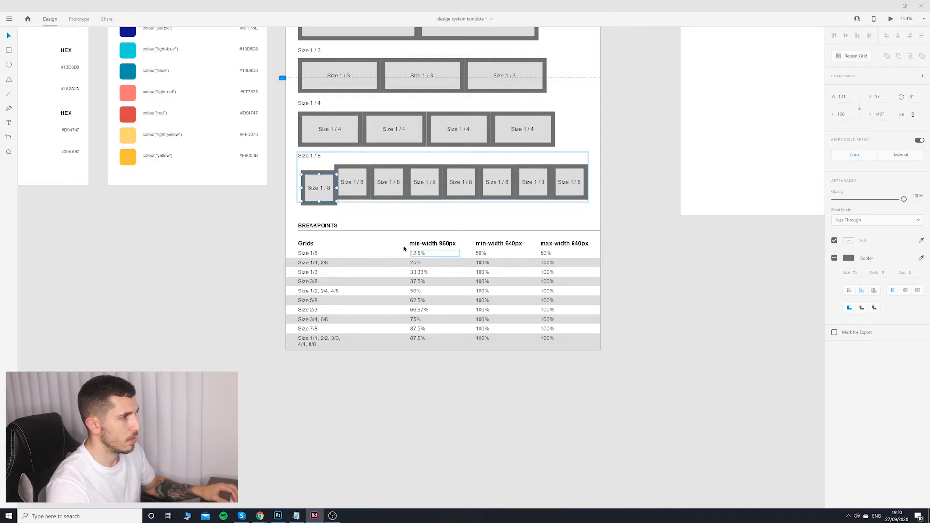
pyautogui.hotkey('ctrl', 'z')
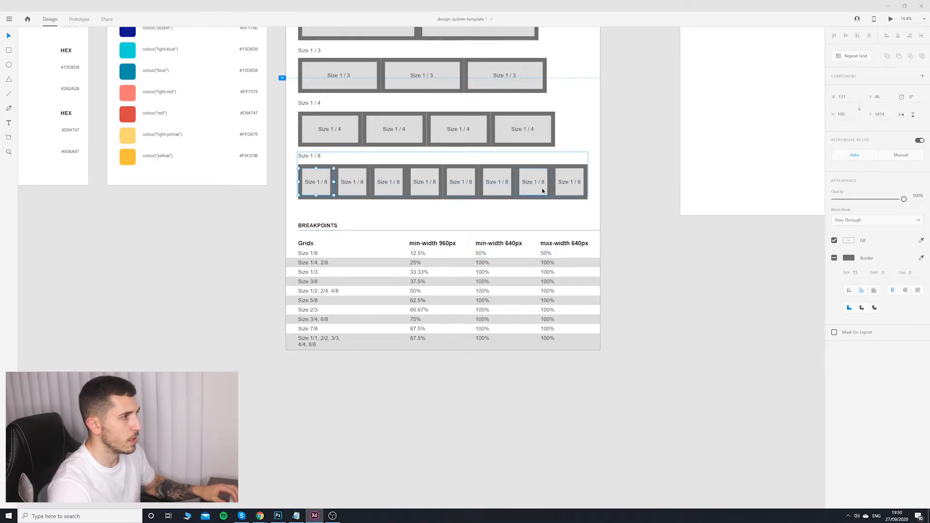
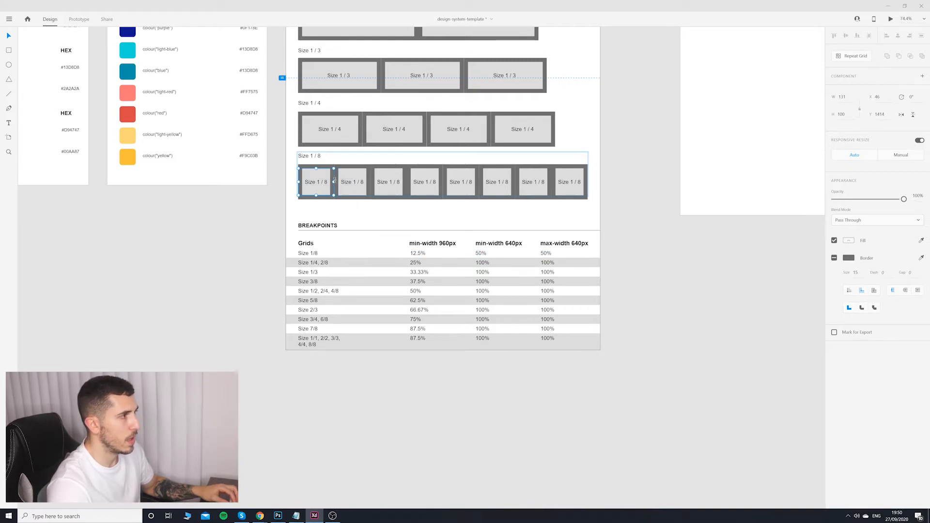
pyautogui.moveTo(334, 180); pyautogui.dragTo(463, 217)
pyautogui.hotkey('ctrl', 'z')
pyautogui.click(642, 259)
pyautogui.scroll(-3, 642, 263)
pyautogui.hotkey('ctrl', 'z')
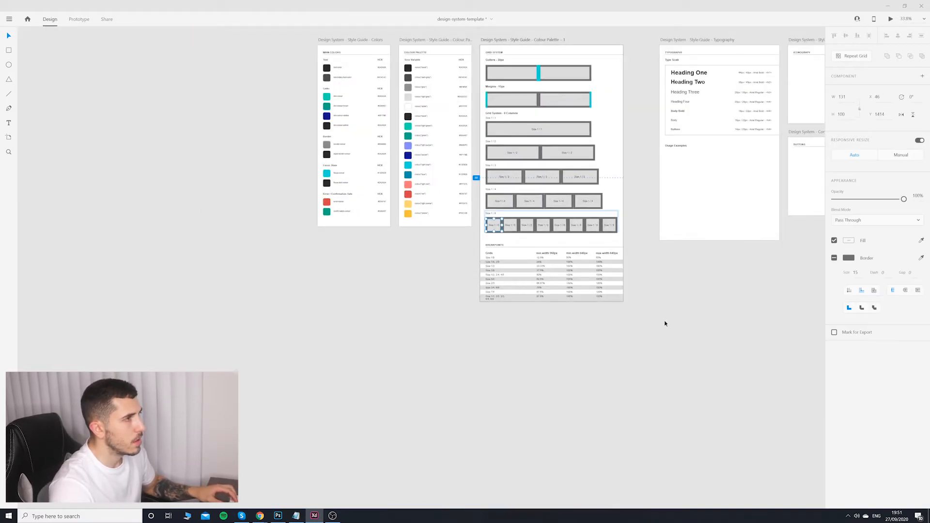
pyautogui.click(664, 322)
# Step: Draw a new artboard about 989 tall below the Grid System artboard and set its width to 640
pyautogui.click(9, 138)
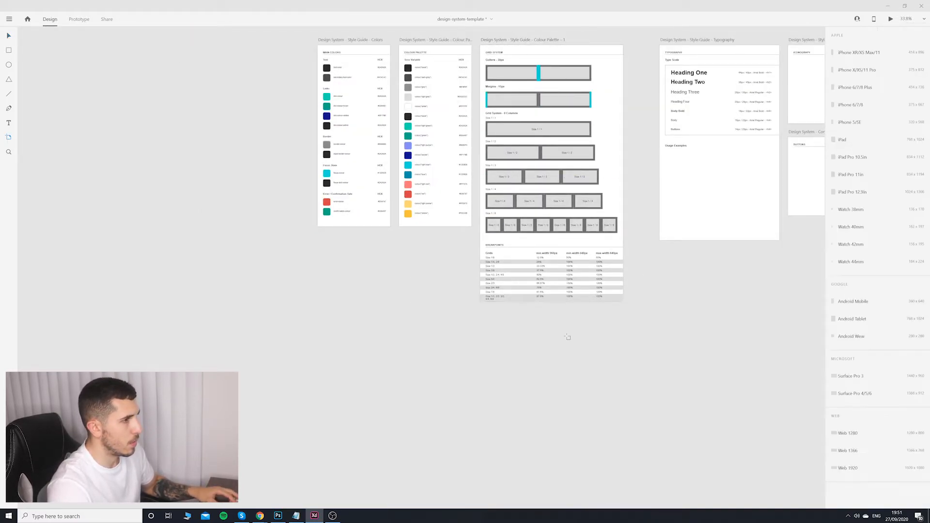
pyautogui.moveTo(480, 313)
pyautogui.mouseDown()
pyautogui.moveTo(634, 425)
pyautogui.moveTo(623, 434)
pyautogui.mouseUp()
pyautogui.press('v')
pyautogui.moveTo(633, 383); pyautogui.dragTo(463, 350)
pyautogui.hotkey('ctrl', 'z')
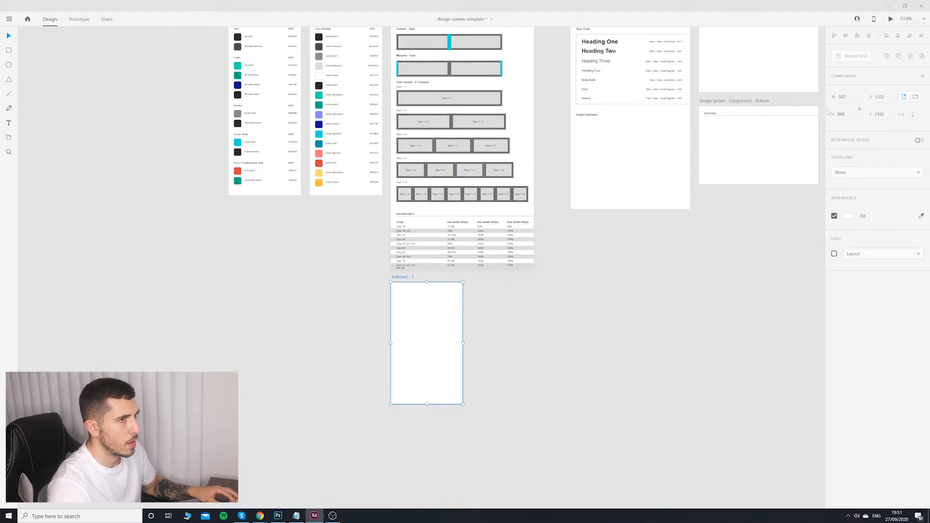
pyautogui.write('640')
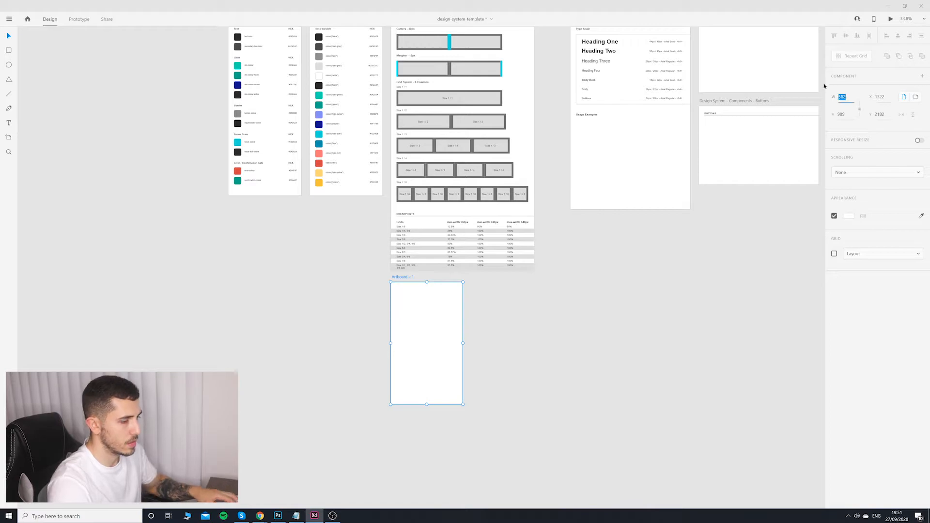
pyautogui.press('Return')
pyautogui.click(528, 279)
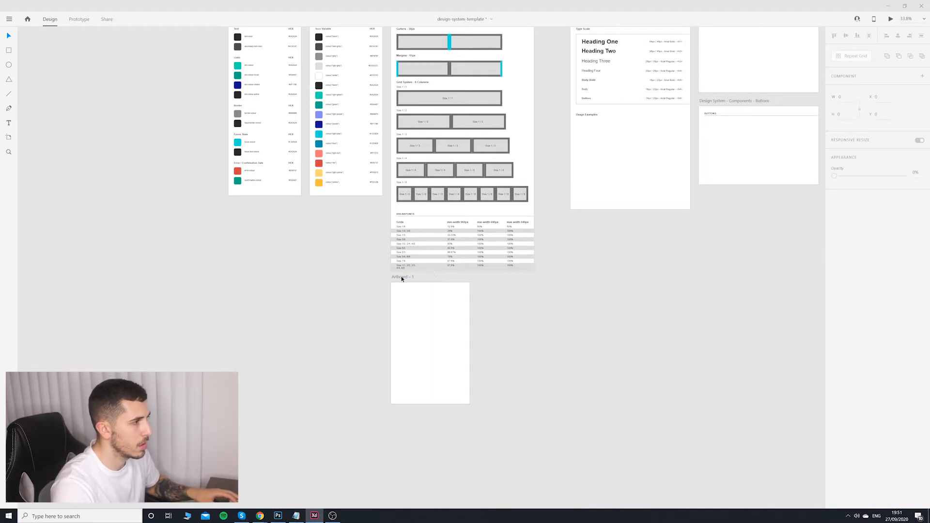
# Step: Duplicate the 640-wide artboard and set the copy's width to 960
pyautogui.click(403, 277)
pyautogui.hotkey('ctrl', 'd')
pyautogui.moveTo(410, 278); pyautogui.dragTo(440, 277)
pyautogui.hotkey('ctrl', 'z')
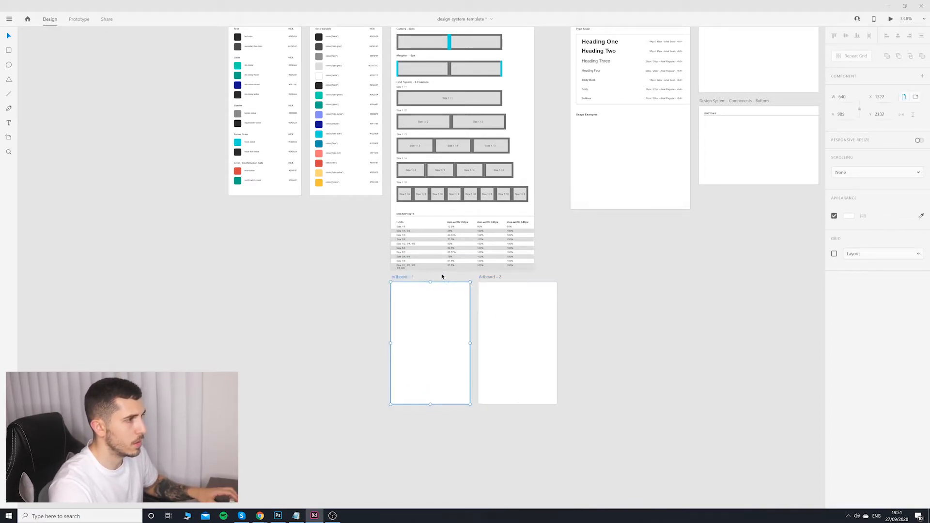
pyautogui.click(494, 281)
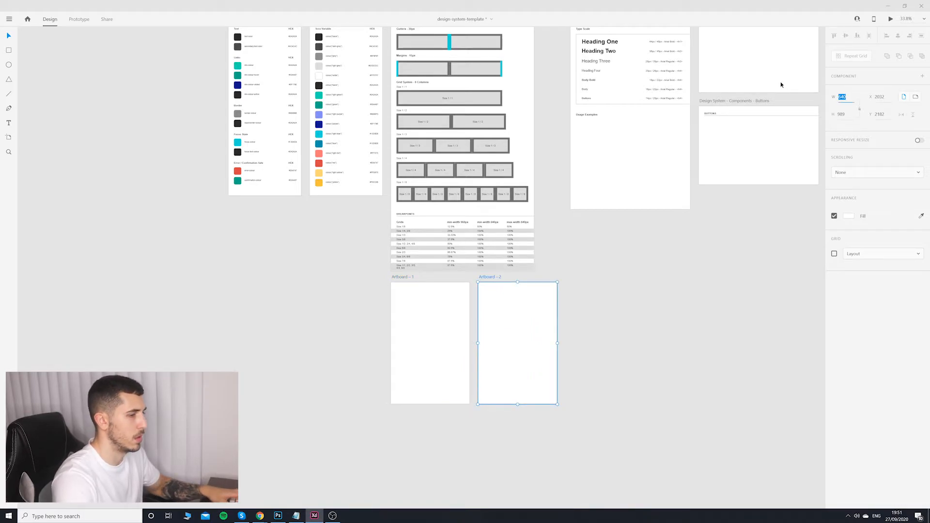
pyautogui.write('960')
pyautogui.press('Return')
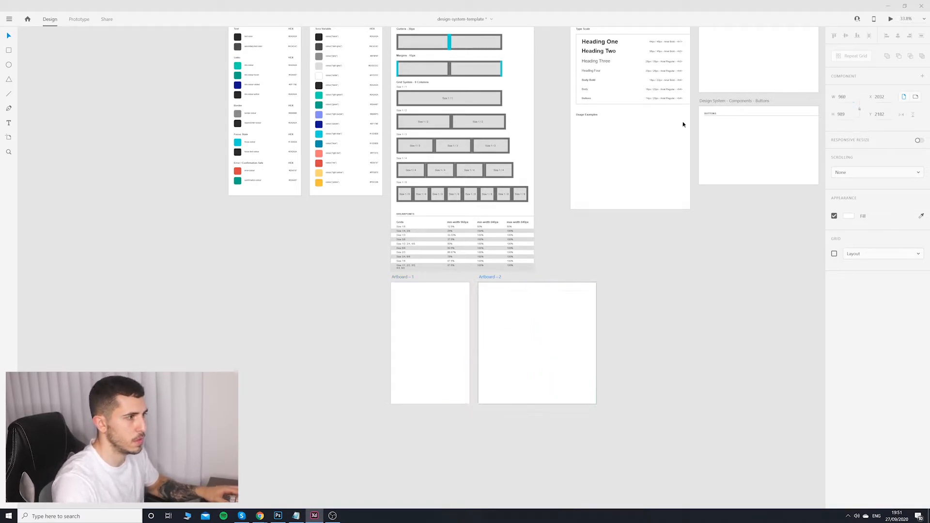
pyautogui.click(640, 387)
# Step: Copy the first Size 1 / 8 box onto the 640-wide artboard and place it near the artboard's upper-left corner
pyautogui.scroll(2, 512, 245)
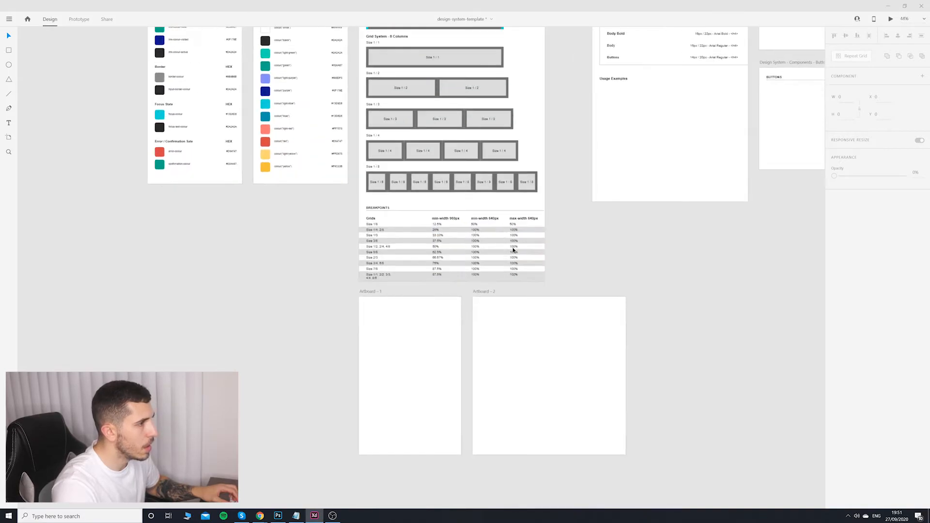
pyautogui.click(378, 179)
pyautogui.doubleClick(378, 178)
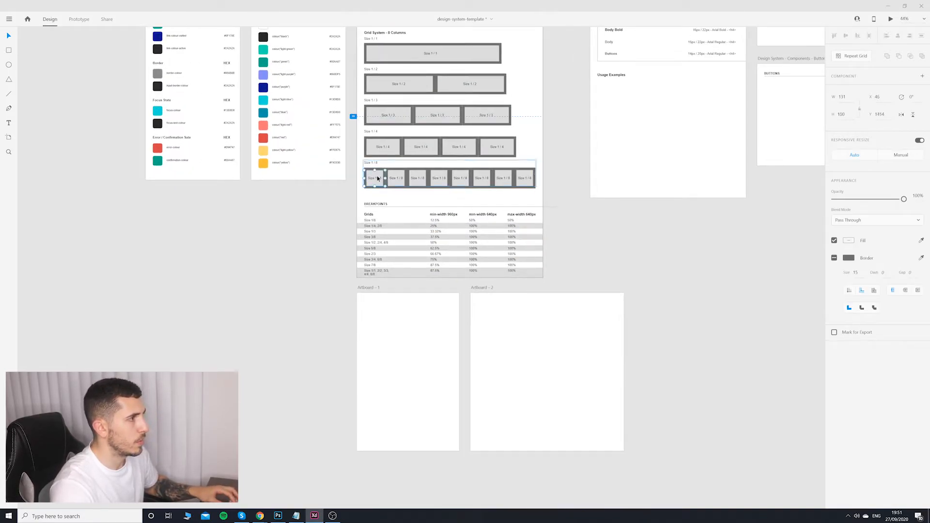
pyautogui.click(674, 247)
pyautogui.doubleClick(377, 178)
pyautogui.hotkey('ctrl', 'c')
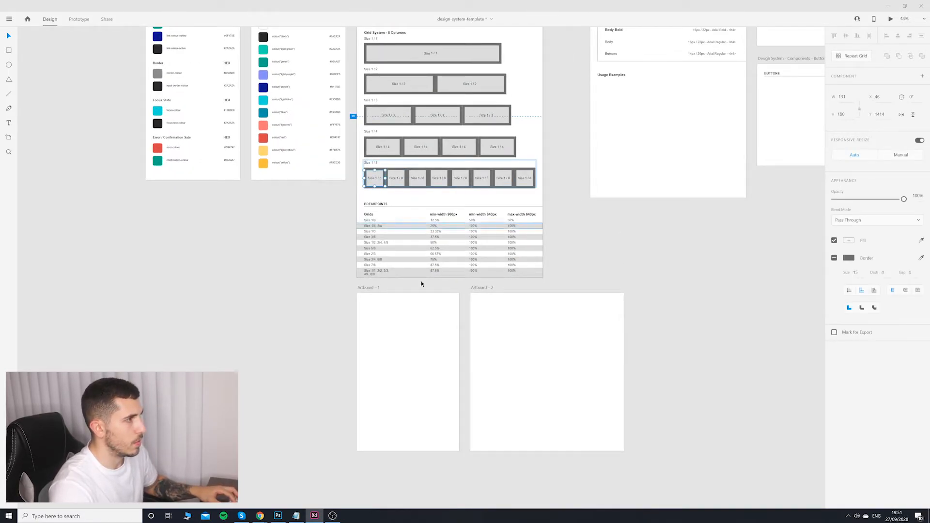
pyautogui.click(422, 326)
pyautogui.hotkey('ctrl', 'v')
pyautogui.moveTo(414, 377); pyautogui.dragTo(382, 320)
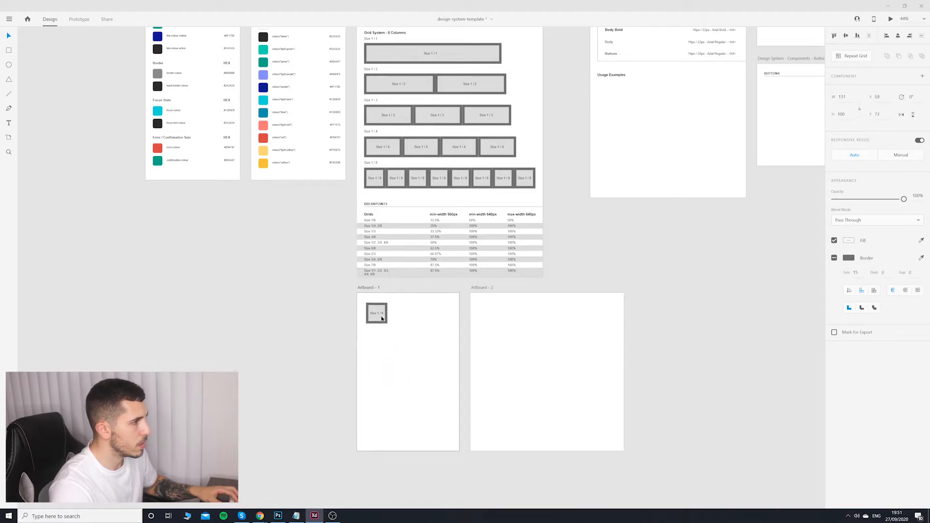
# Step: Compare the Size 1 / 8 box on the 640-wide artboard with the Size 1/8 row of the breakpoints table
pyautogui.scroll(3, 425, 344)
pyautogui.moveTo(440, 326); pyautogui.dragTo(382, 262)
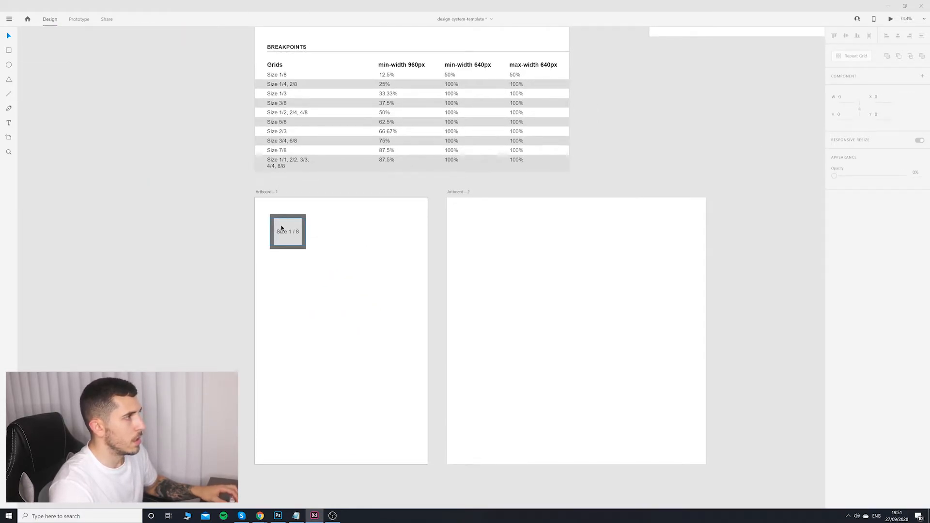
pyautogui.click(281, 228)
pyautogui.click(394, 261)
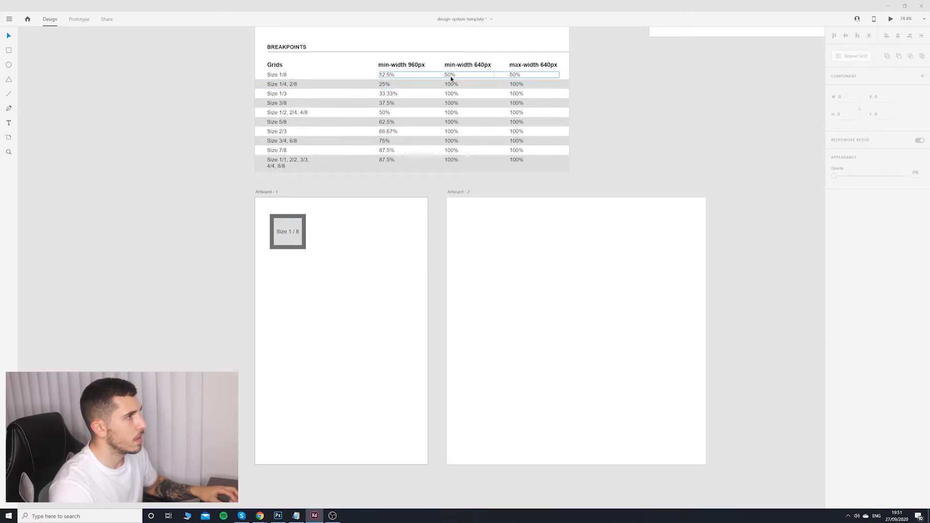
pyautogui.click(304, 234)
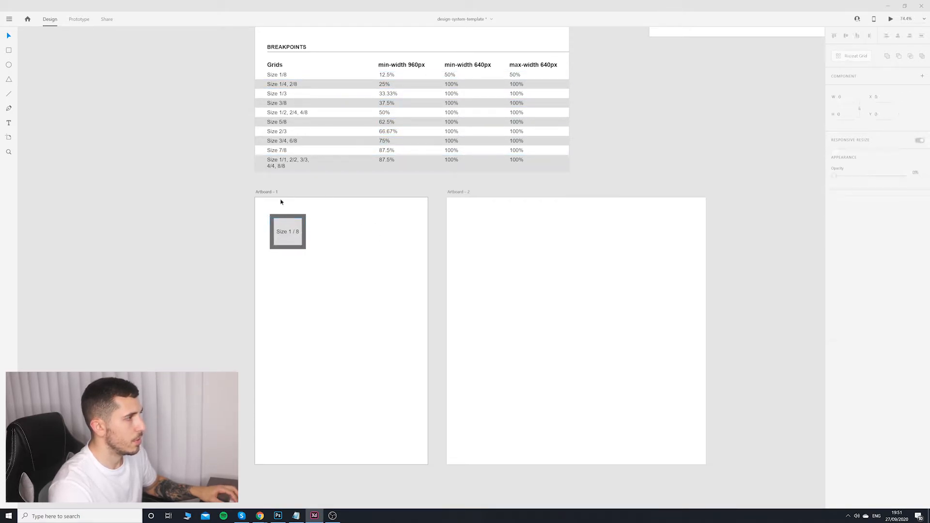
# Step: Set the Size 1 / 8 box's width to 320 and place two such boxes side by side across the 640-wide artboard
pyautogui.click(267, 192)
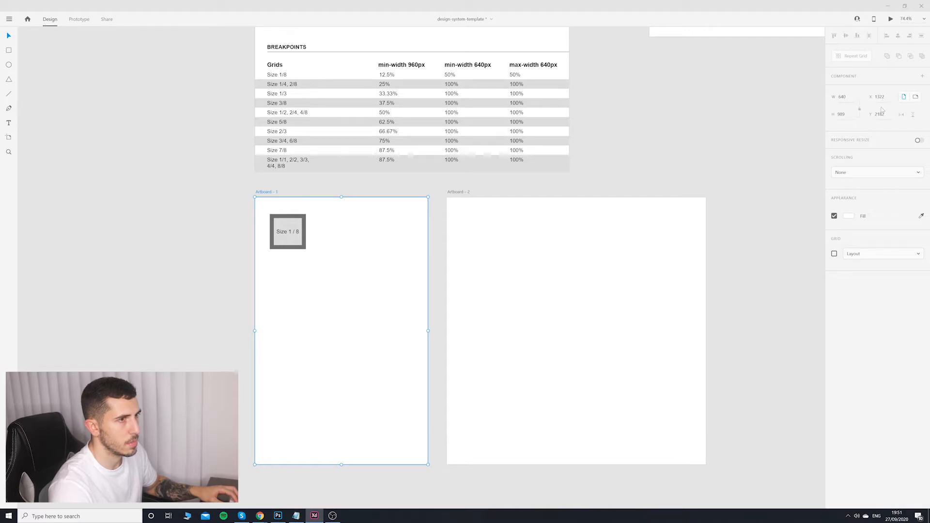
pyautogui.click(292, 235)
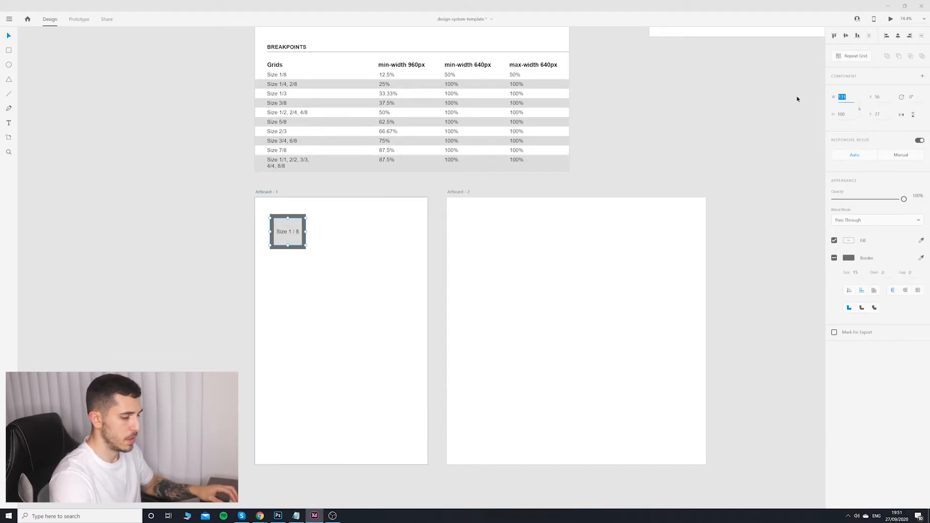
pyautogui.press('Return')
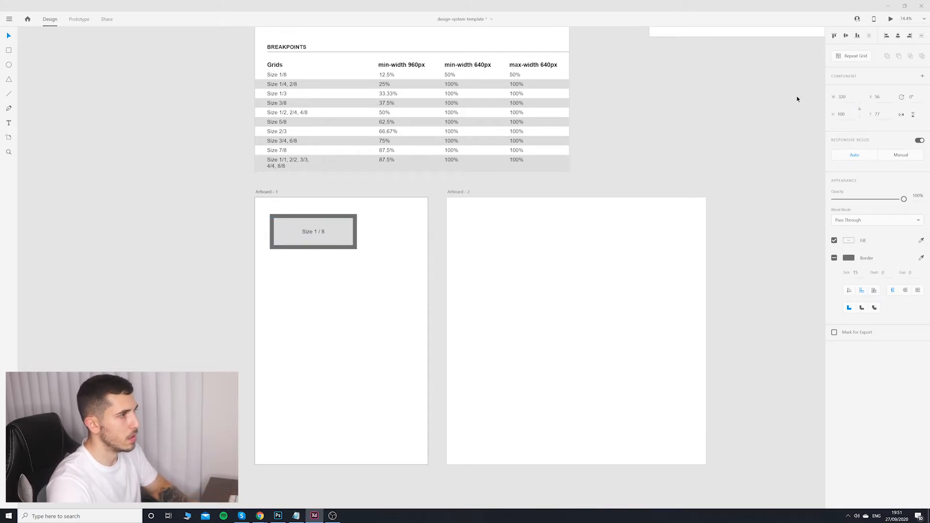
pyautogui.click(301, 289)
pyautogui.moveTo(325, 244); pyautogui.dragTo(394, 240)
pyautogui.click(421, 294)
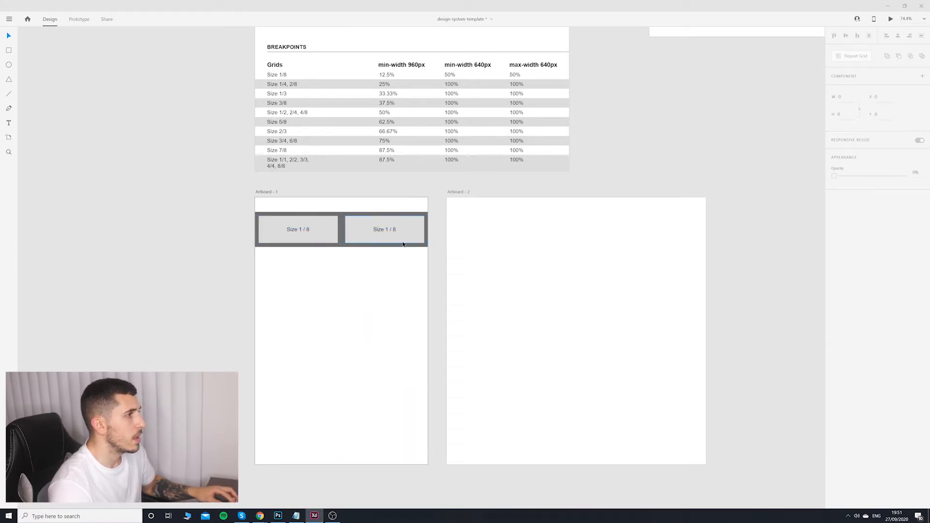
# Step: Duplicate the row of two Size 1 / 8 boxes downwards to stack four rows on the 640-wide artboard
pyautogui.click(390, 232)
pyautogui.moveTo(405, 290); pyautogui.dragTo(293, 227)
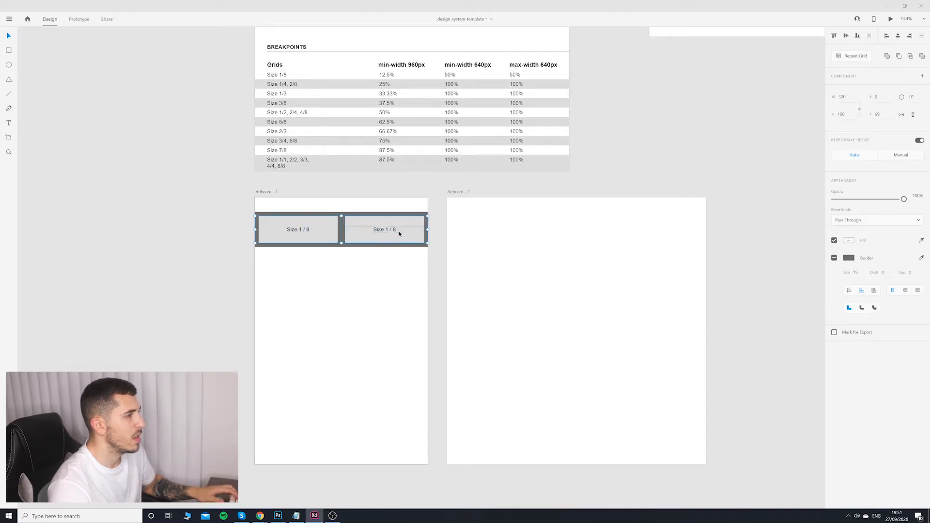
pyautogui.moveTo(400, 233); pyautogui.dragTo(405, 258)
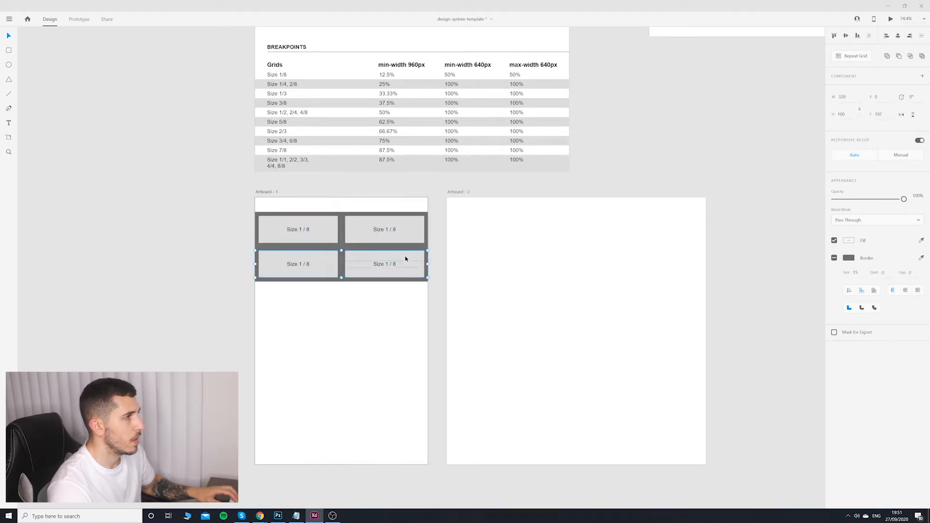
pyautogui.click(407, 324)
pyautogui.moveTo(406, 324); pyautogui.dragTo(281, 226)
pyautogui.moveTo(389, 266); pyautogui.dragTo(401, 329)
pyautogui.click(453, 322)
pyautogui.click(315, 236)
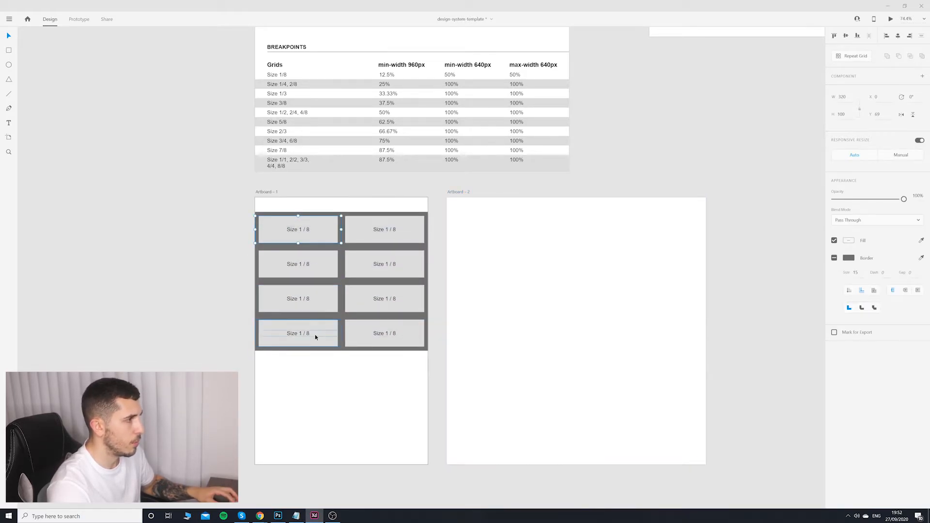
pyautogui.click(536, 251)
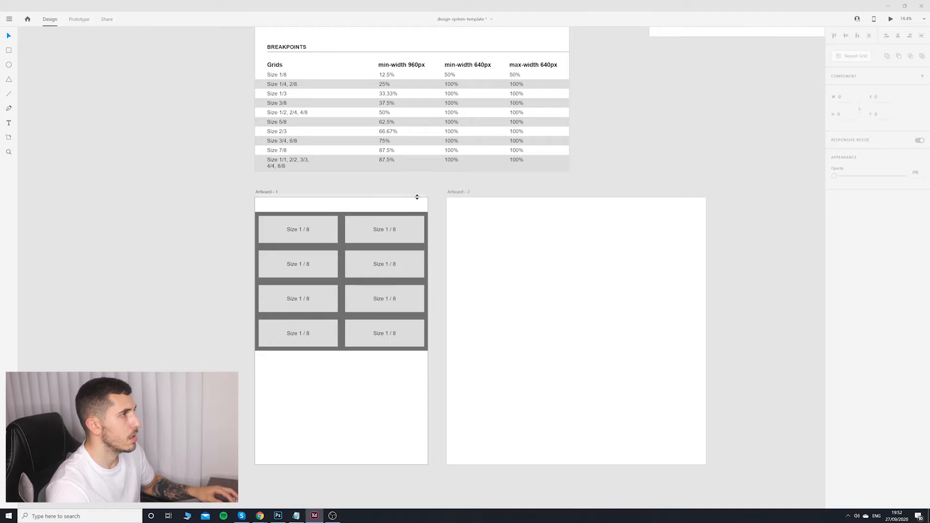
# Step: Copy the Size 1 / 8 row of eight boxes from the Grid System artboard onto the 960-wide artboard, aligned to its left edge
pyautogui.scroll(3, 483, 232)
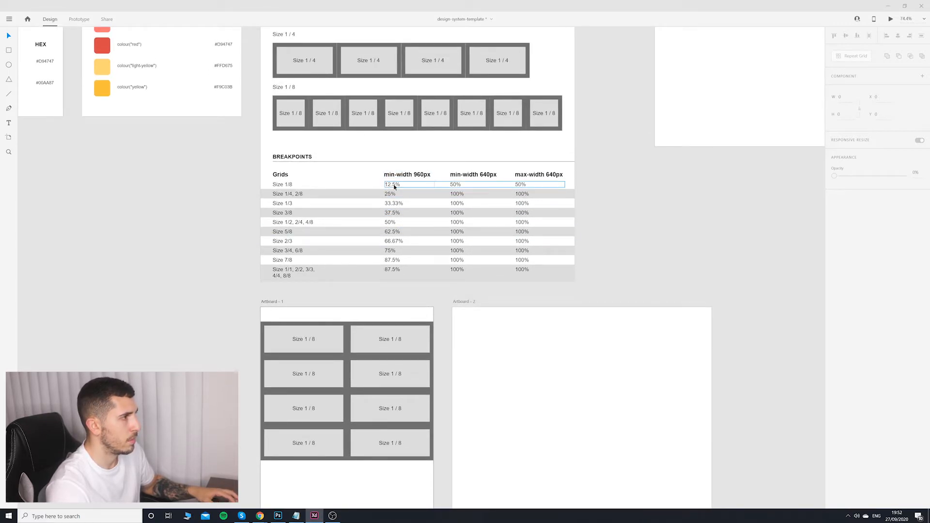
pyautogui.click(274, 103)
pyautogui.hotkey('ctrl', 'c')
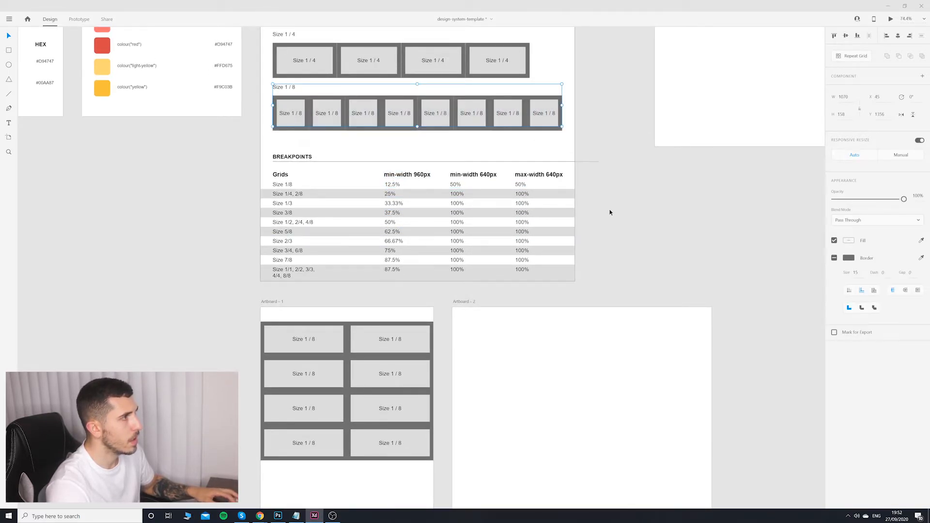
pyautogui.hotkey('ctrl', 'v')
pyautogui.moveTo(615, 418); pyautogui.dragTo(630, 357)
pyautogui.press('space')
pyautogui.moveTo(668, 411); pyautogui.dragTo(634, 337)
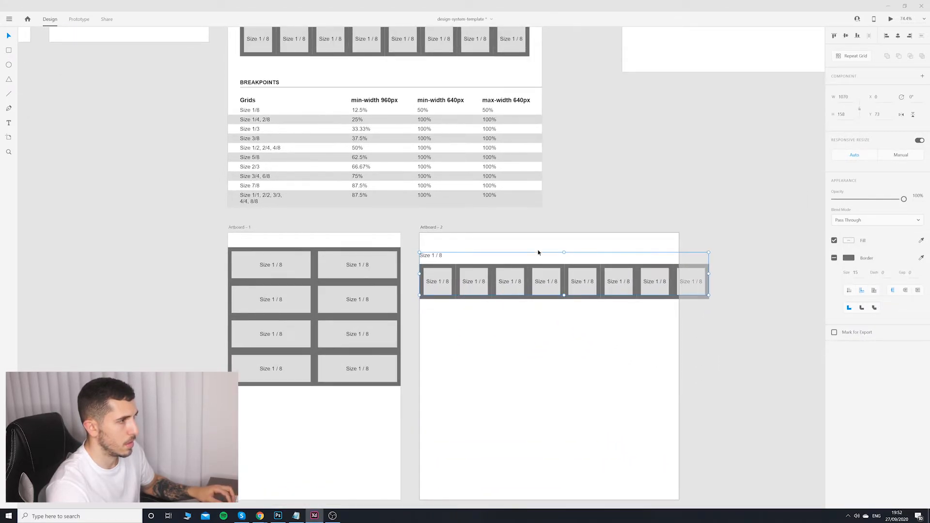
# Step: Widen the 960-wide artboard until its right edge meets the end of the eight-box row
pyautogui.click(429, 227)
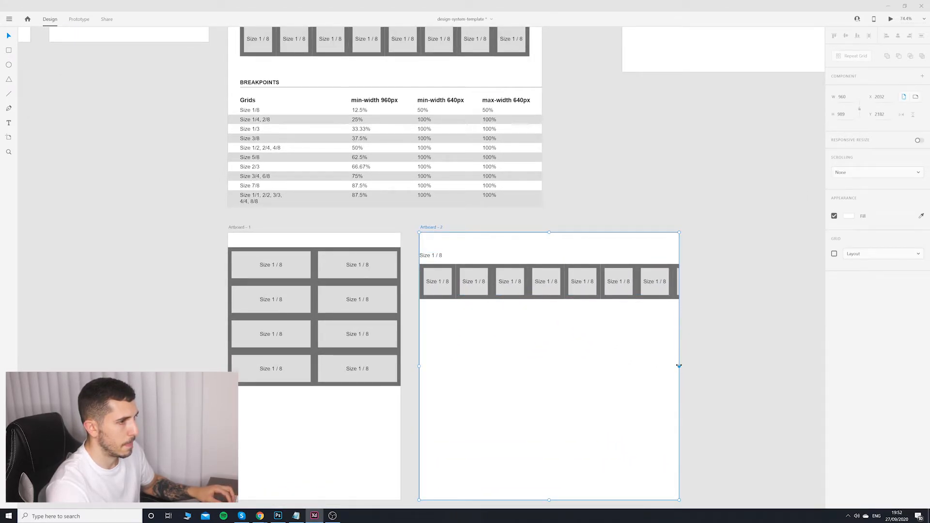
pyautogui.moveTo(679, 366); pyautogui.dragTo(707, 361)
pyautogui.click(751, 411)
# Step: Compare the Size 1 / 8 layouts on both example artboards with the Size 1/8 row of the breakpoints table
pyautogui.scroll(-5, 748, 378)
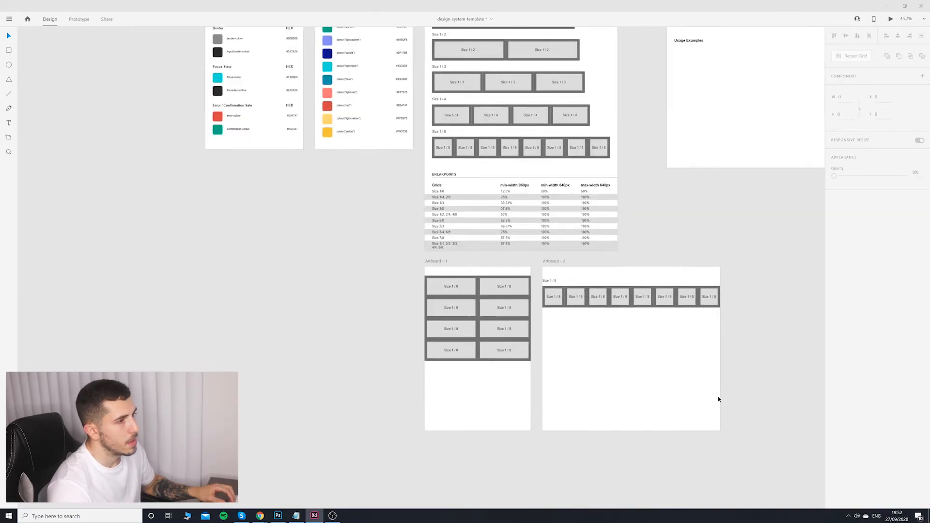
pyautogui.scroll(5, 717, 398)
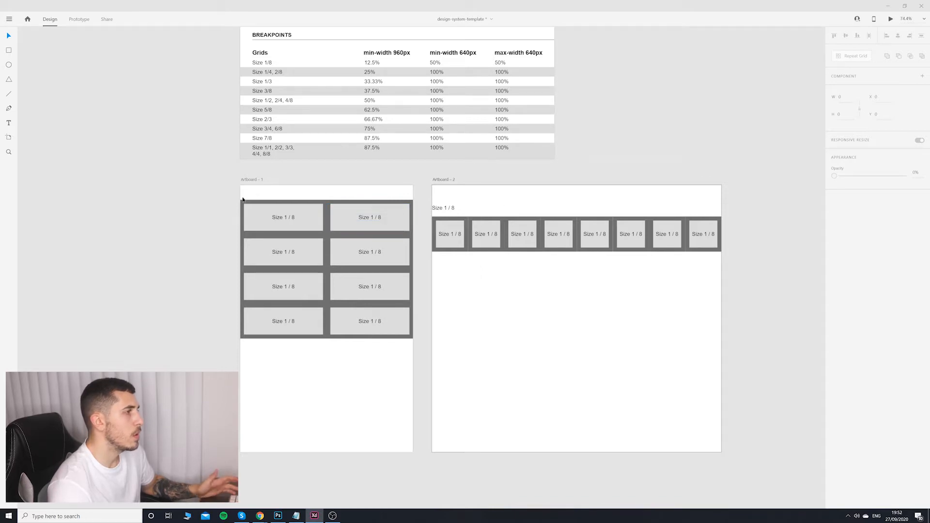
pyautogui.click(593, 241)
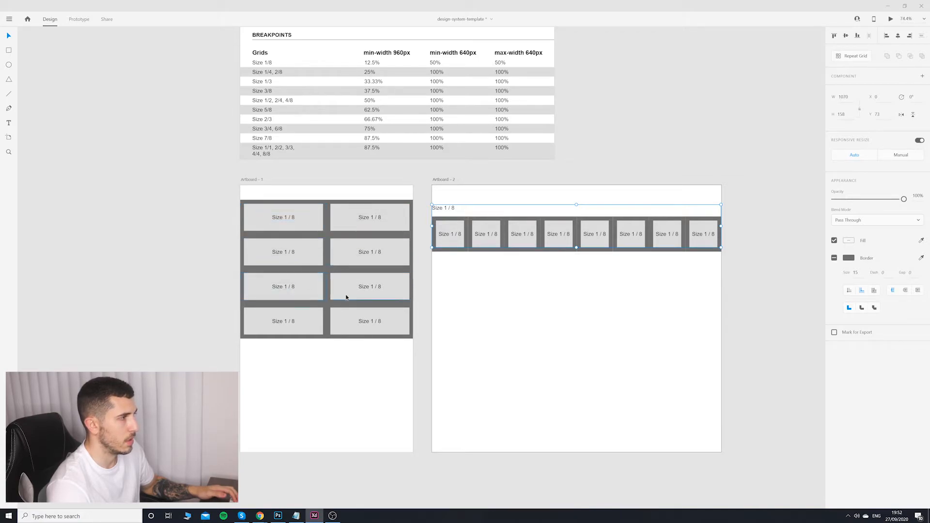
pyautogui.click(718, 117)
pyautogui.click(434, 65)
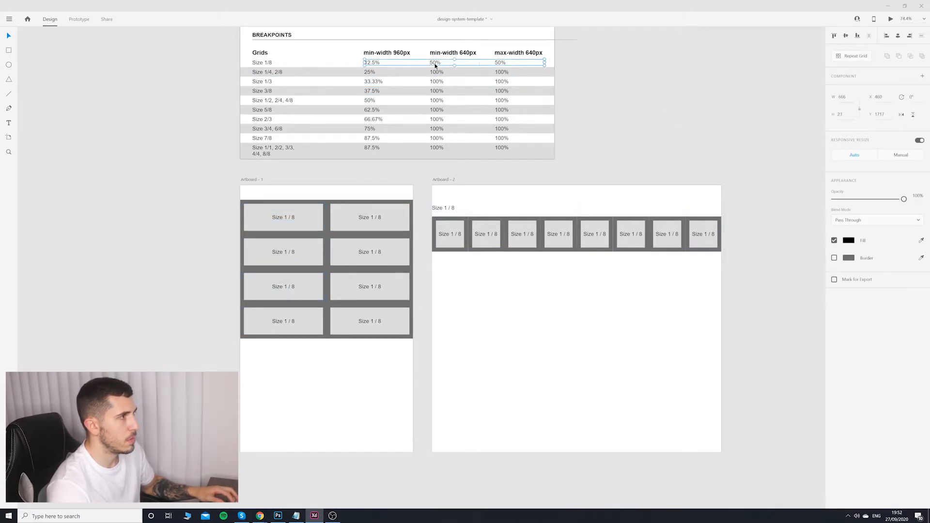
pyautogui.click(290, 208)
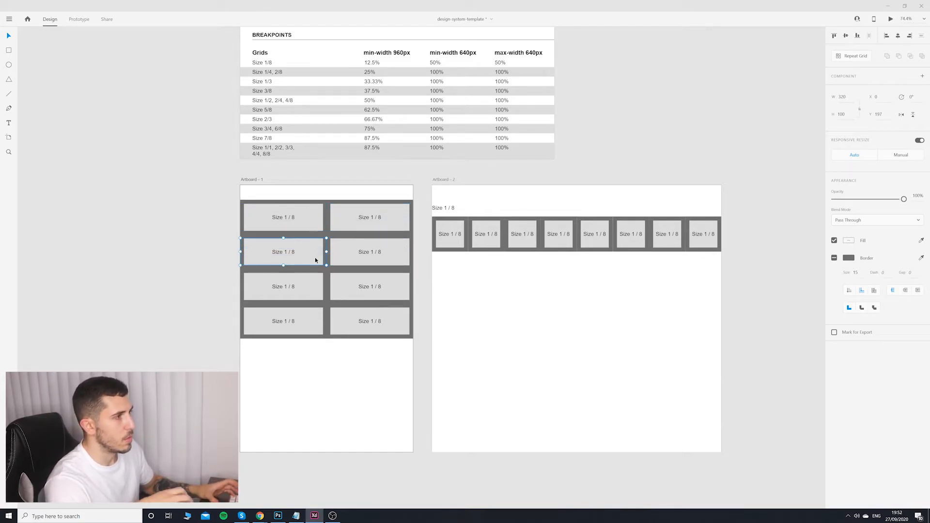
pyautogui.click(518, 176)
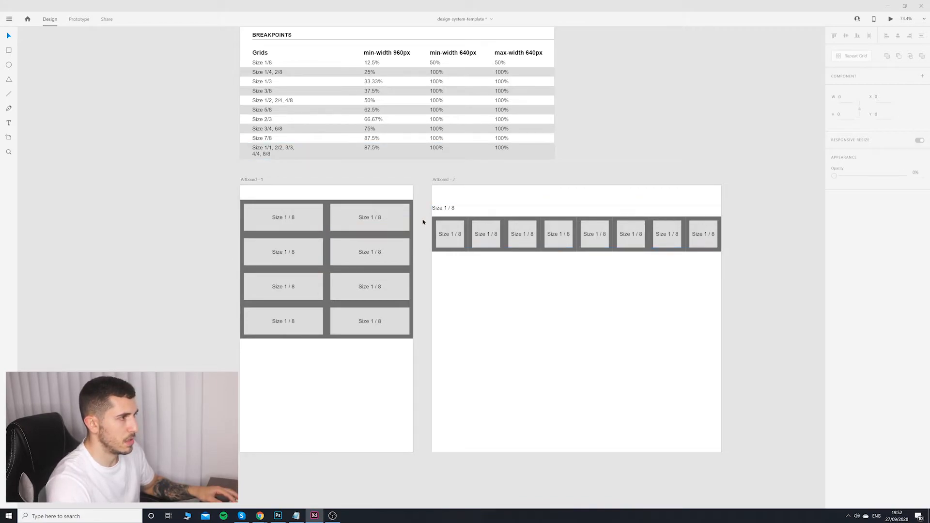
pyautogui.moveTo(423, 222); pyautogui.dragTo(701, 242)
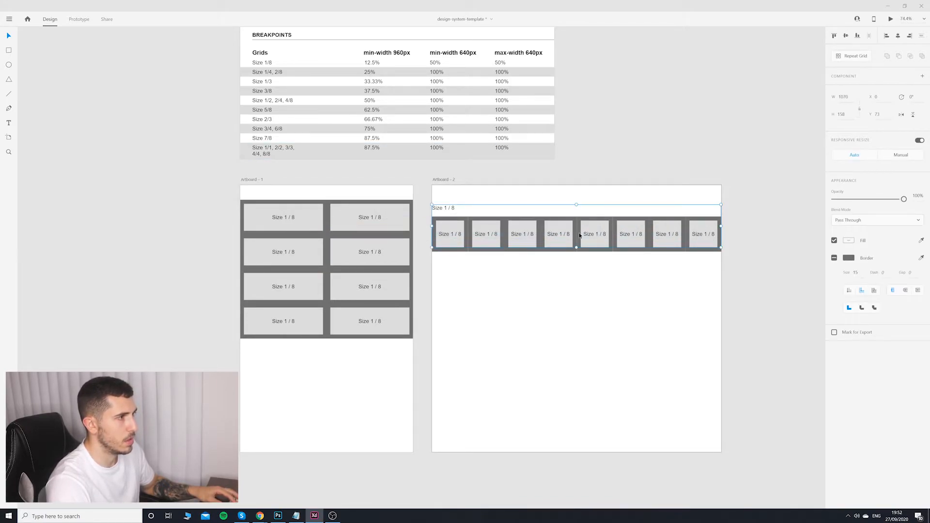
pyautogui.click(382, 64)
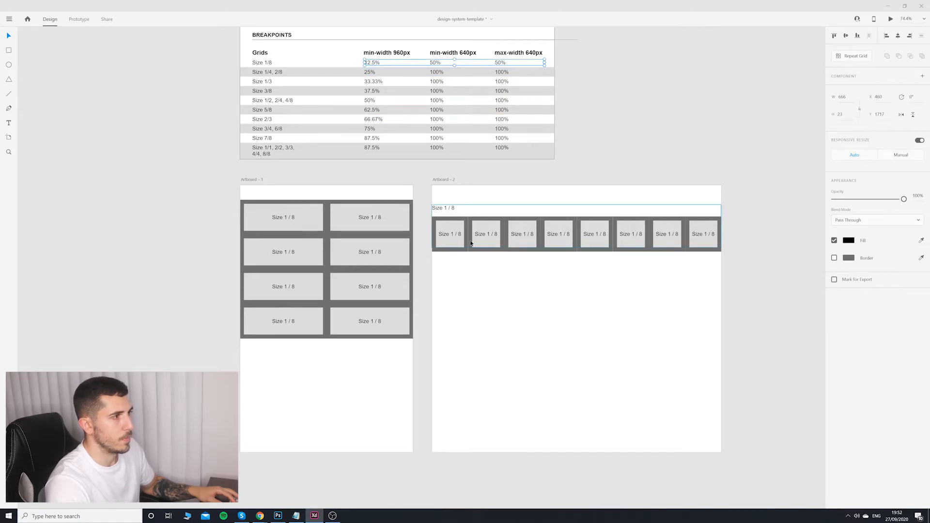
pyautogui.click(521, 254)
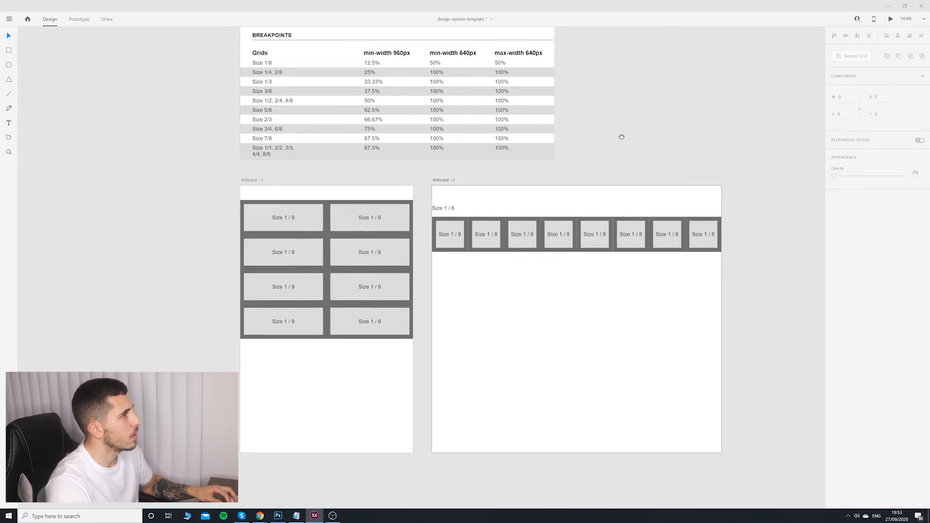
pyautogui.moveTo(620, 137); pyautogui.dragTo(647, 163)
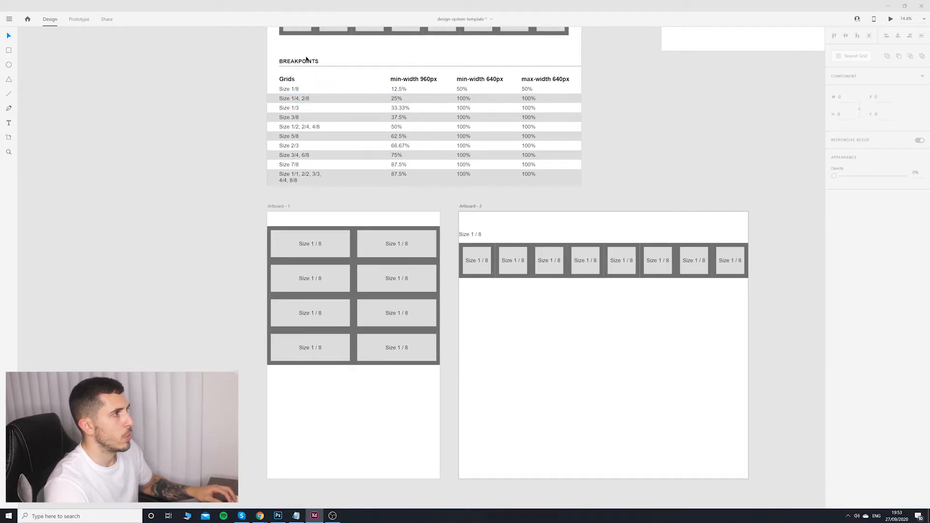
pyautogui.moveTo(669, 169); pyautogui.dragTo(679, 191)
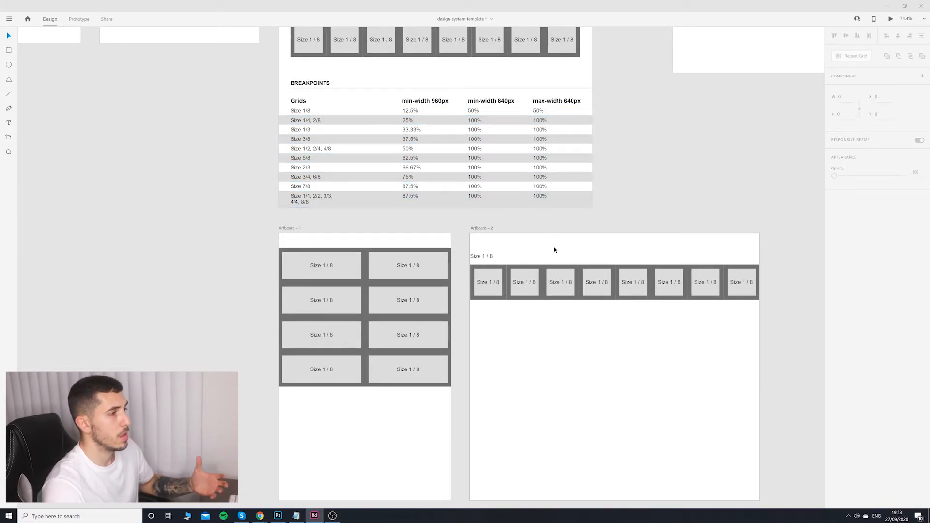
pyautogui.scroll(-2, 440, 216)
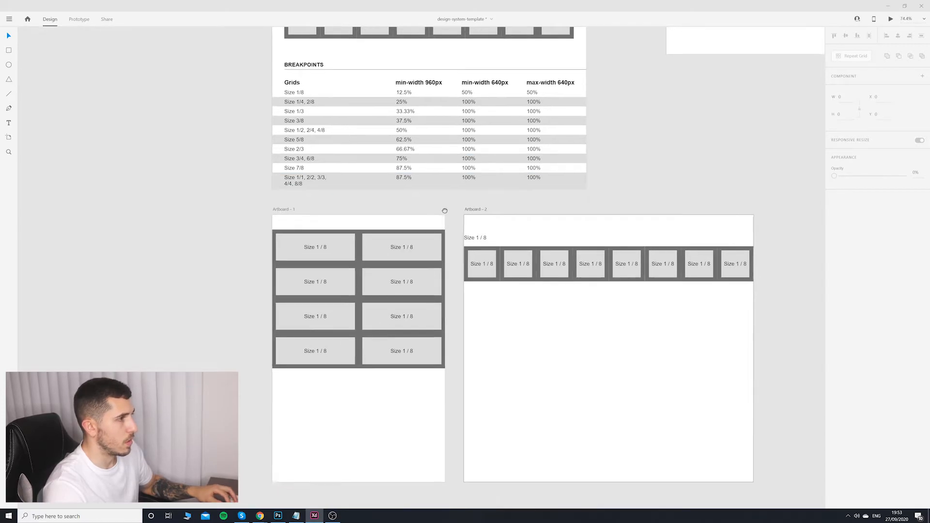
pyautogui.scroll(-4, 441, 209)
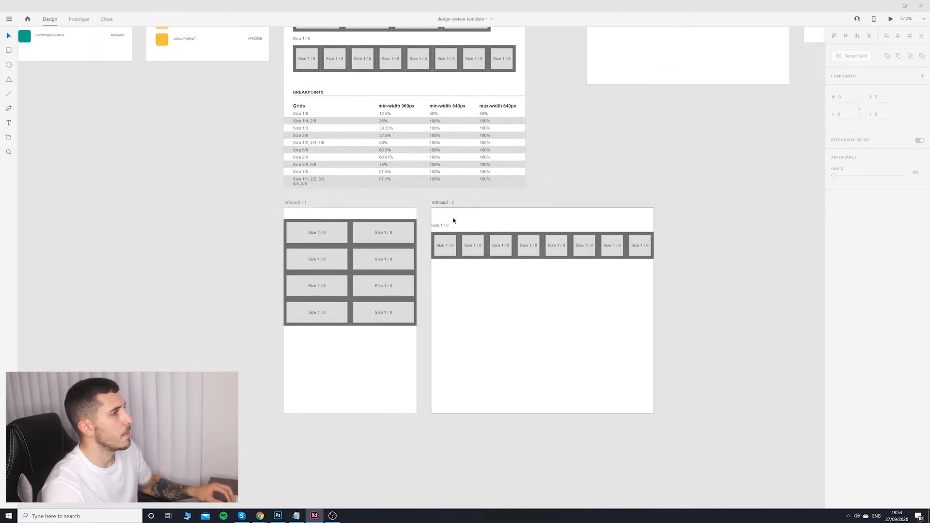
pyautogui.scroll(5, 457, 241)
pyautogui.scroll(-4, 496, 268)
pyautogui.scroll(5, 517, 243)
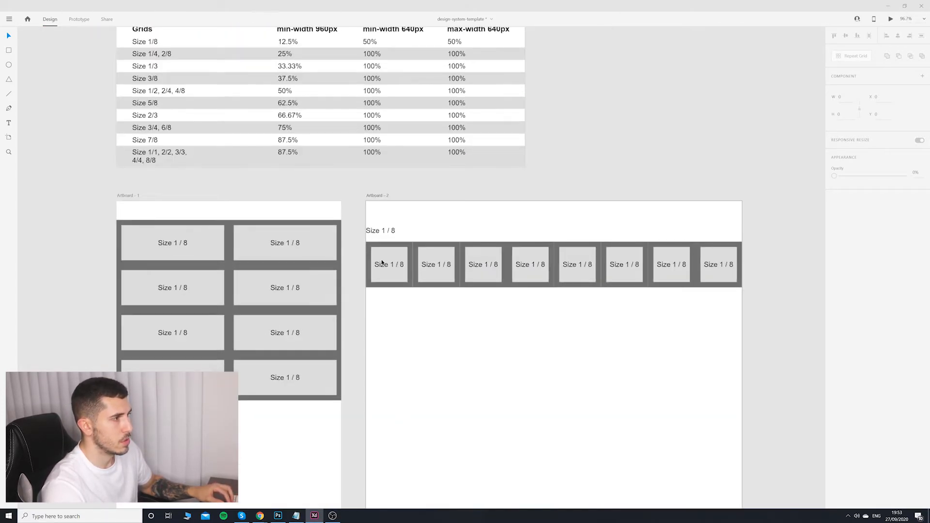
pyautogui.scroll(-4, 473, 336)
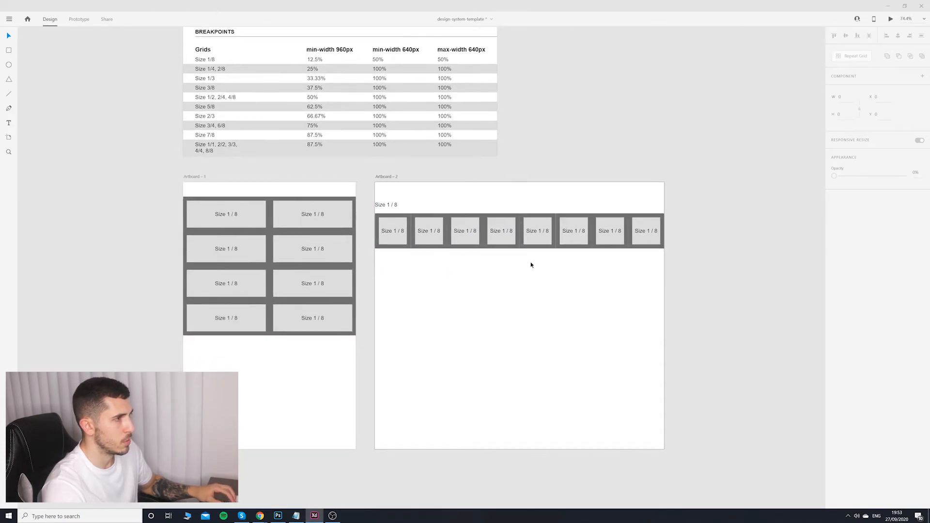
# Step: Examine the type scale on the Typography artboard, going through the heading, body and button styles
pyautogui.moveTo(664, 183); pyautogui.dragTo(405, 476)
pyautogui.moveTo(346, 399); pyautogui.dragTo(393, 434)
pyautogui.scroll(2, 405, 321)
pyautogui.moveTo(438, 268); pyautogui.dragTo(430, 344)
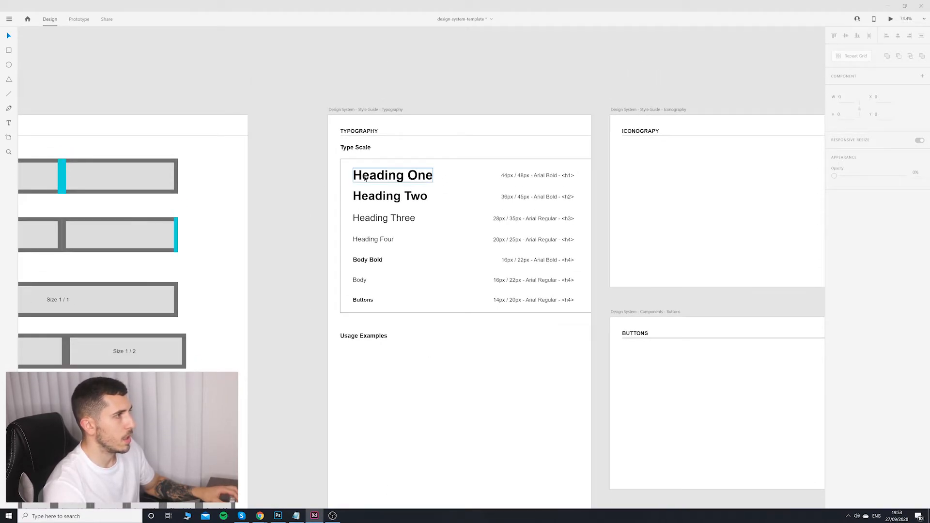
pyautogui.scroll(1, 408, 225)
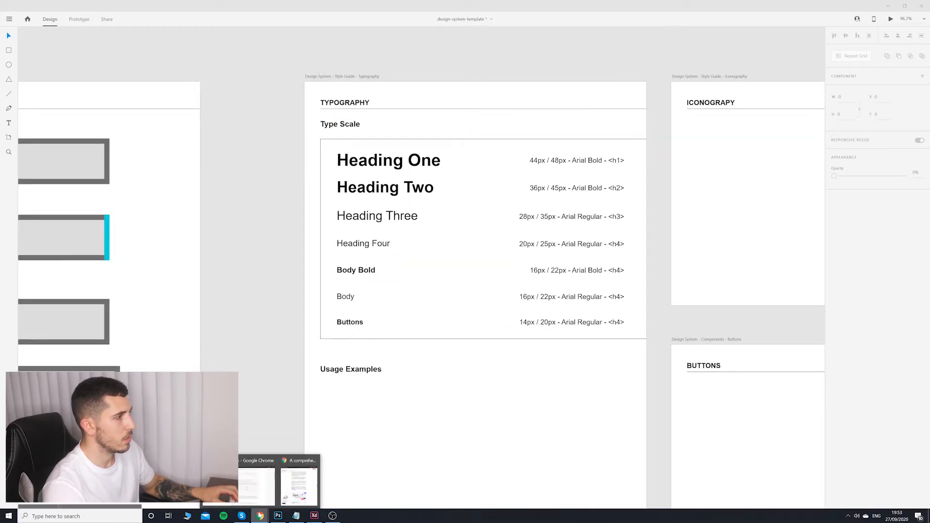
pyautogui.click(387, 165)
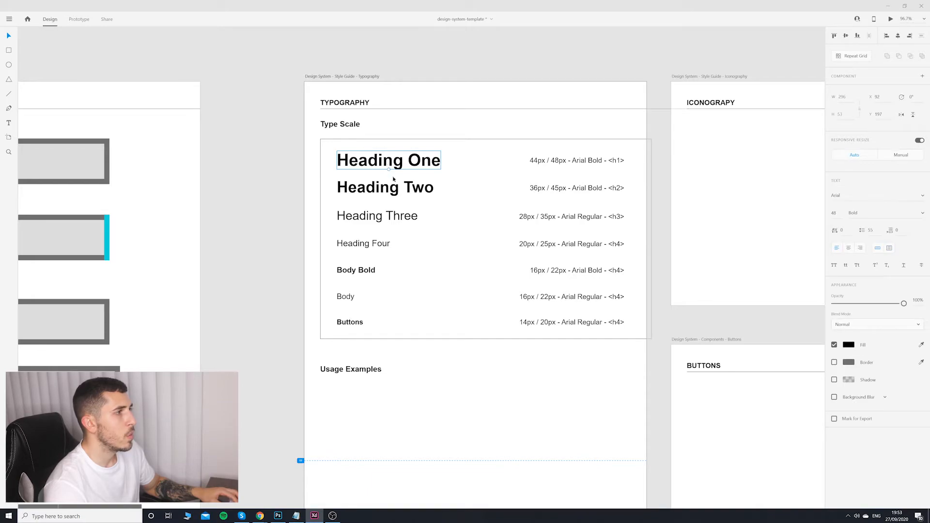
pyautogui.click(396, 188)
pyautogui.click(398, 216)
pyautogui.click(376, 245)
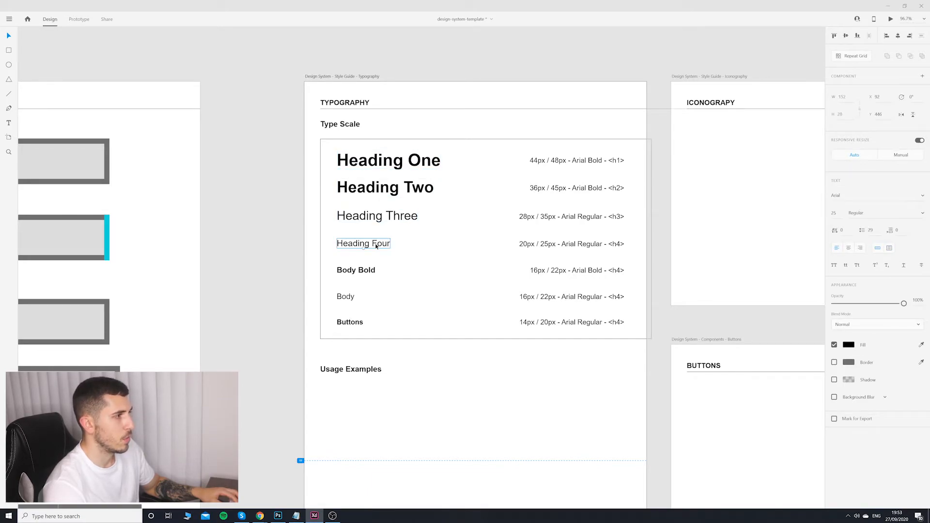
pyautogui.click(365, 273)
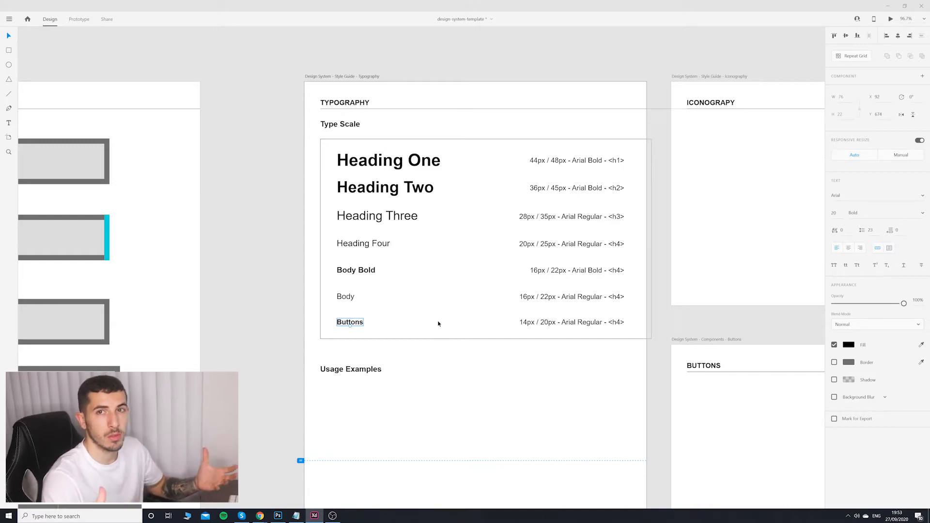
# Step: Check the size, line height, font and tag specification beside Heading One in the type scale
pyautogui.click(593, 397)
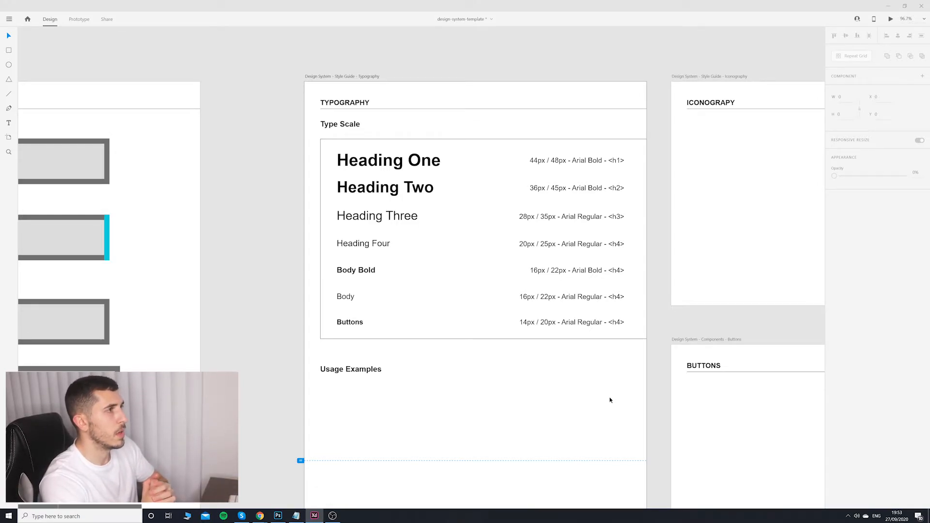
pyautogui.click(596, 160)
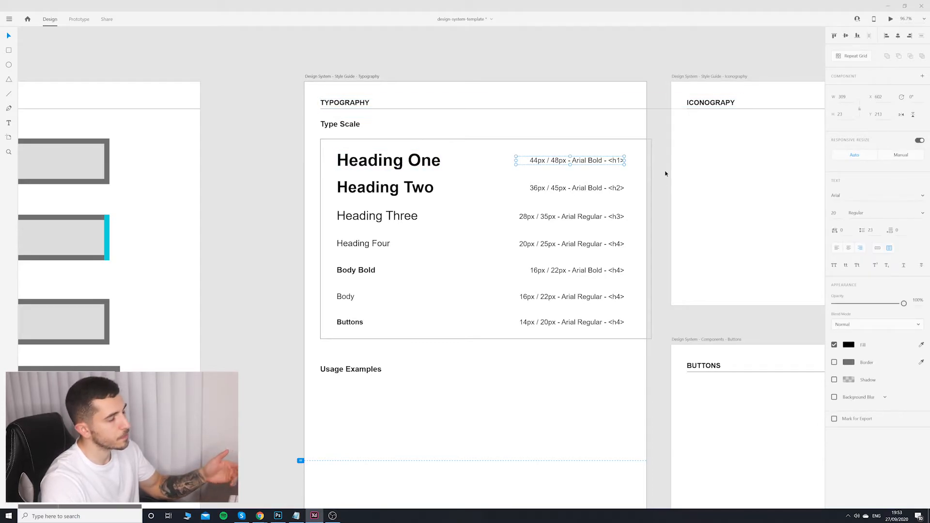
pyautogui.click(654, 172)
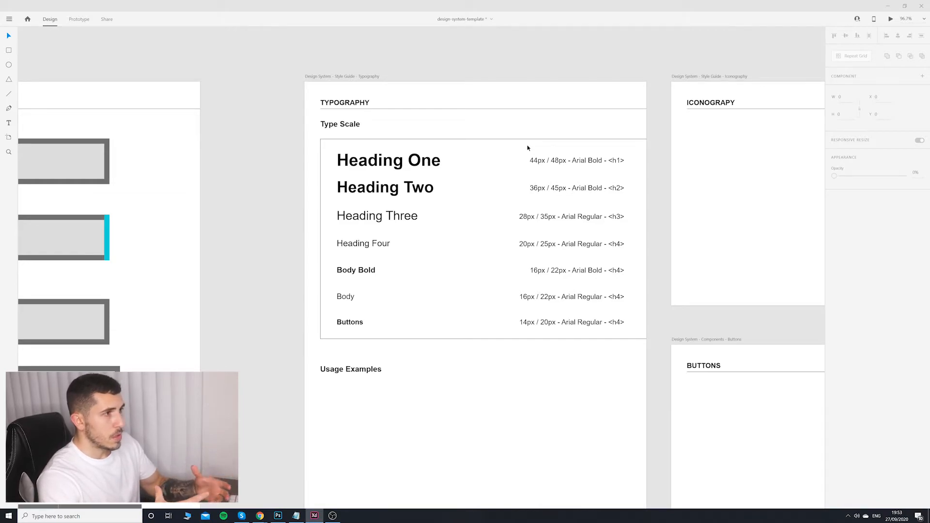
# Step: Try the Big John font on the Heading One sample in the type scale
pyautogui.click(439, 162)
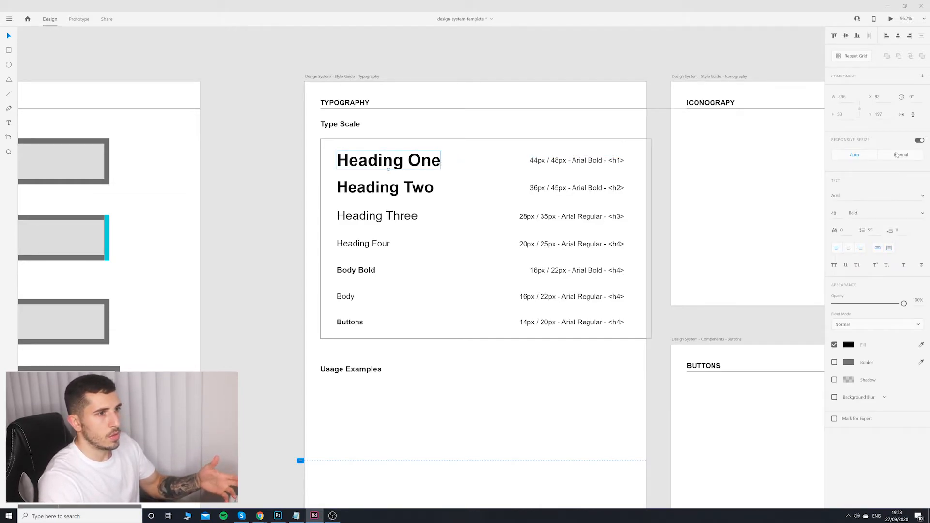
pyautogui.click(923, 196)
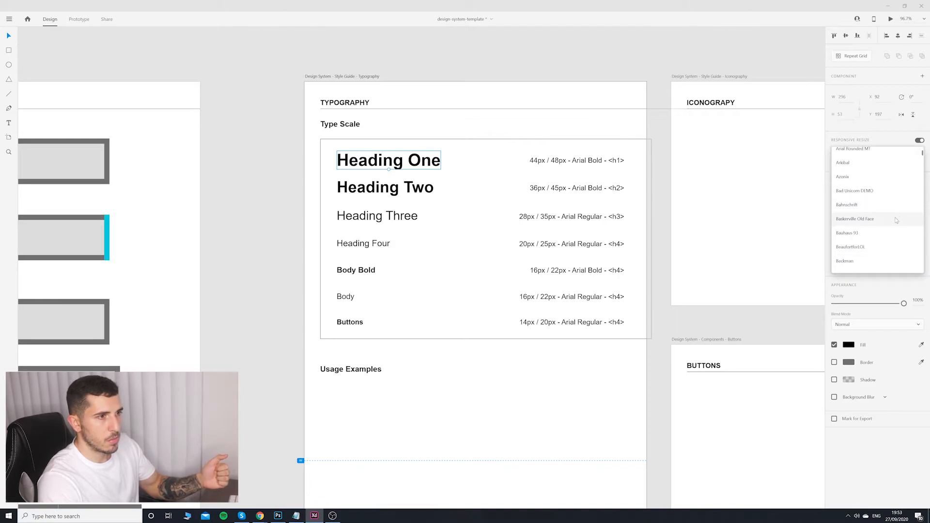
pyautogui.scroll(-2, 879, 242)
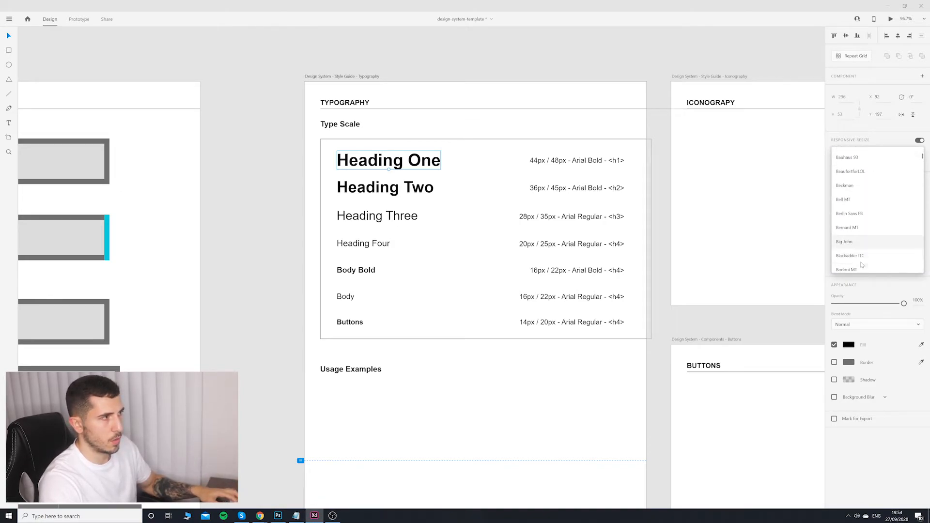
pyautogui.click(849, 241)
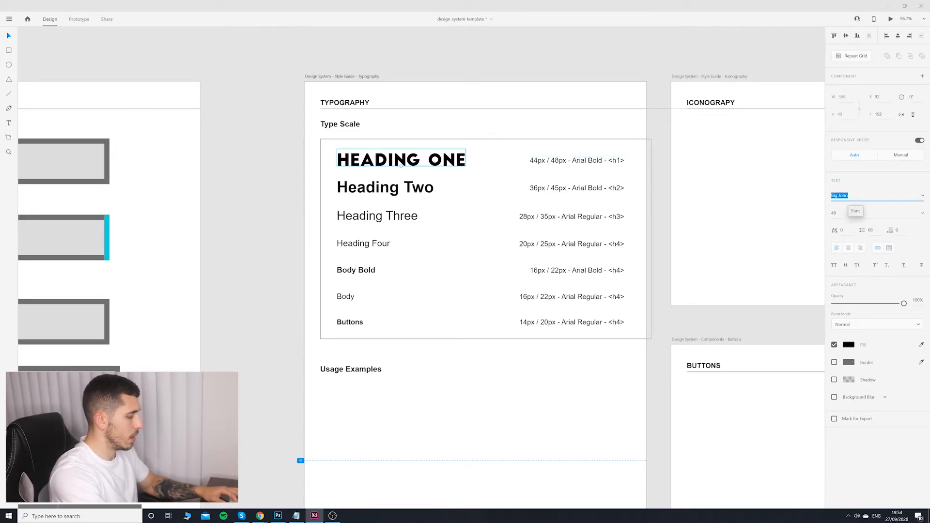
# Step: Set the Heading One sample's font to Roboto with the Bold weight
pyautogui.write('Roboto')
pyautogui.press('Return')
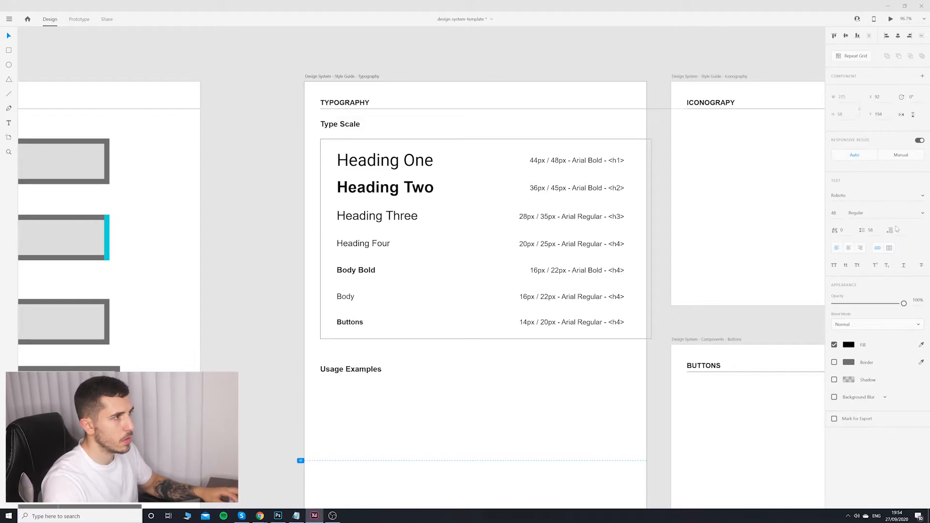
pyautogui.click(922, 213)
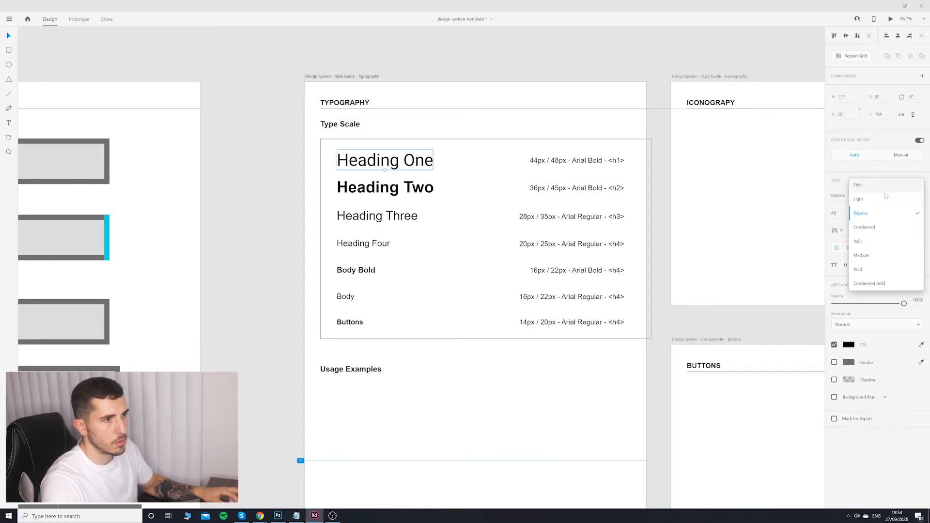
pyautogui.click(867, 269)
# Step: Compare Heading One's text properties with the pixel size given in its specification line
pyautogui.click(587, 161)
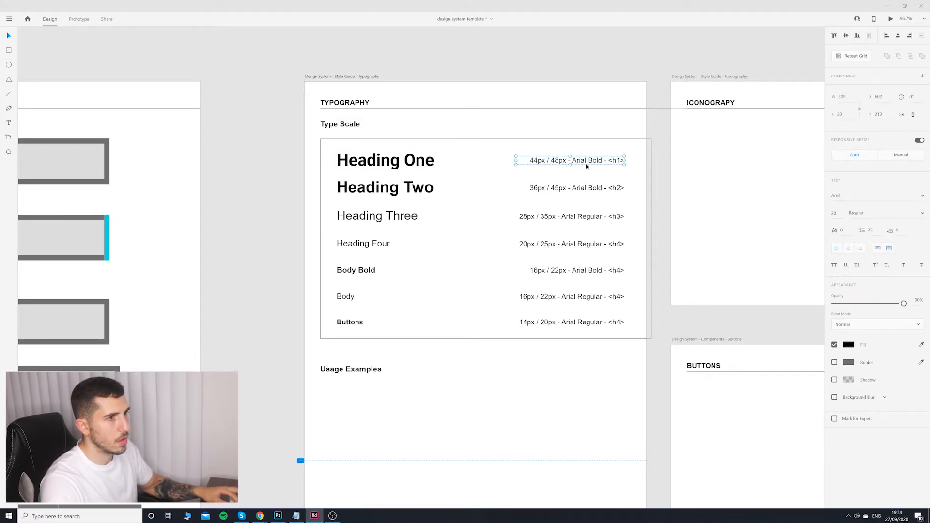
pyautogui.click(769, 211)
pyautogui.click(417, 162)
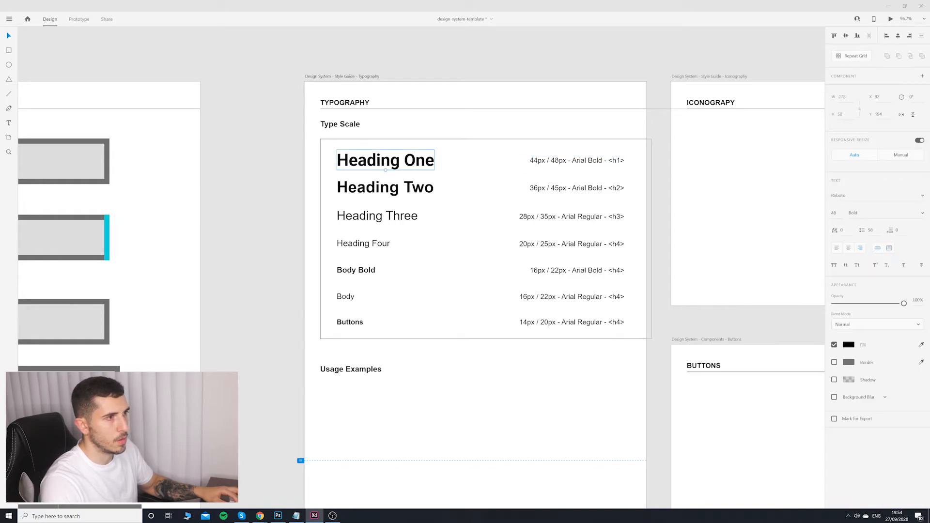
pyautogui.click(560, 164)
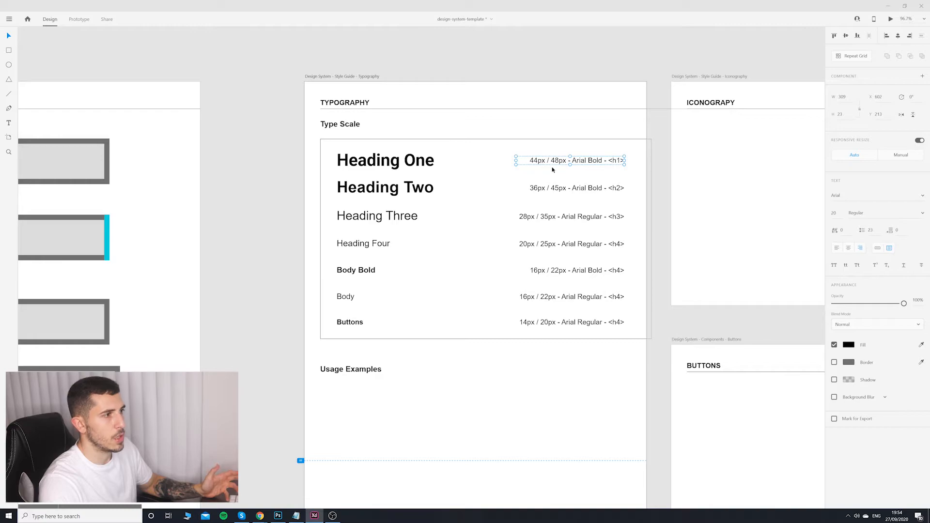
pyautogui.doubleClick(555, 160)
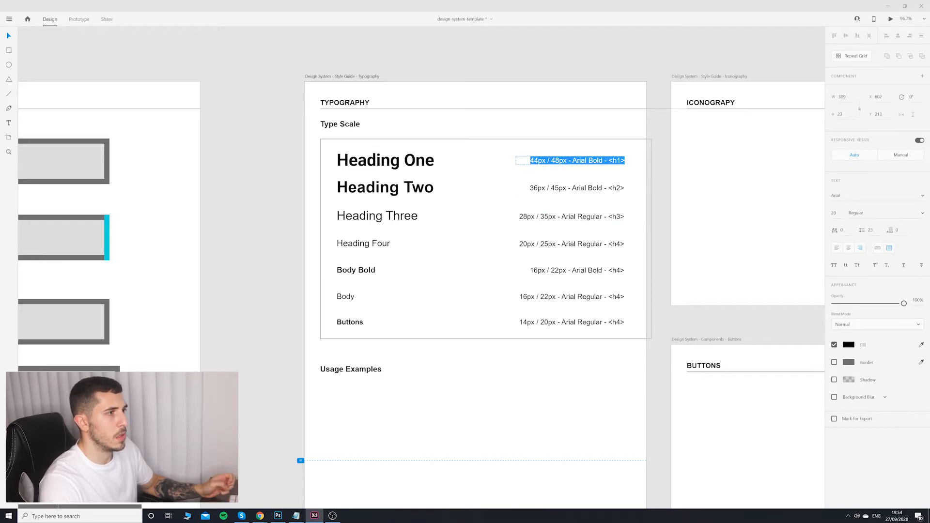
pyautogui.click(552, 160)
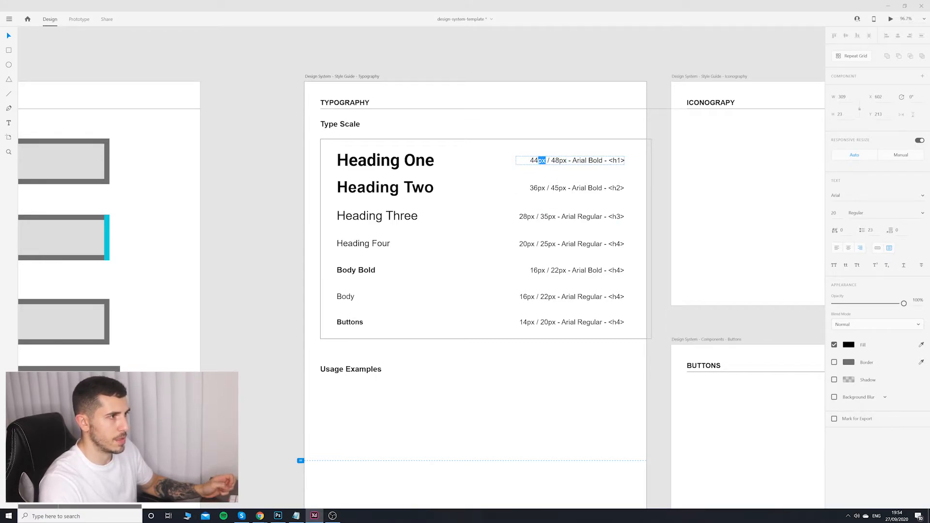
pyautogui.hotkey('shift', 'Left')
pyautogui.hotkey('shift', 'Left')
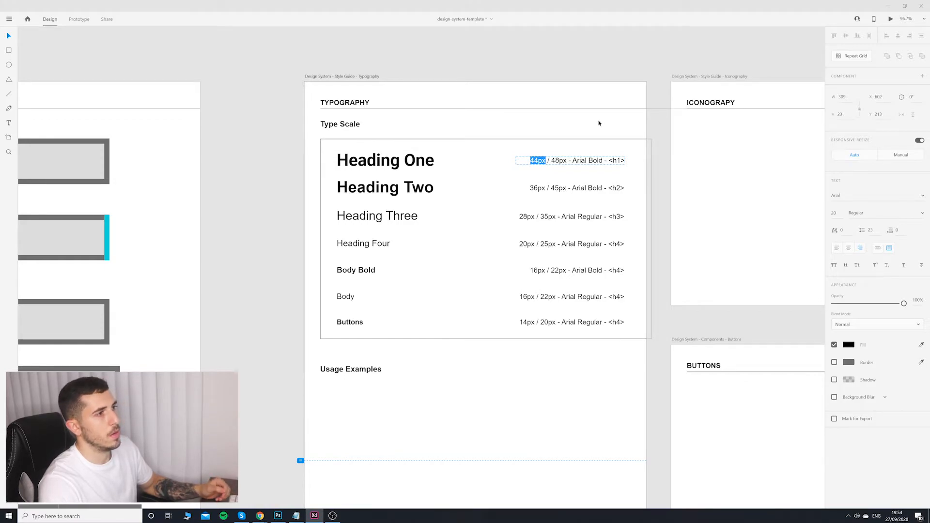
pyautogui.click(660, 179)
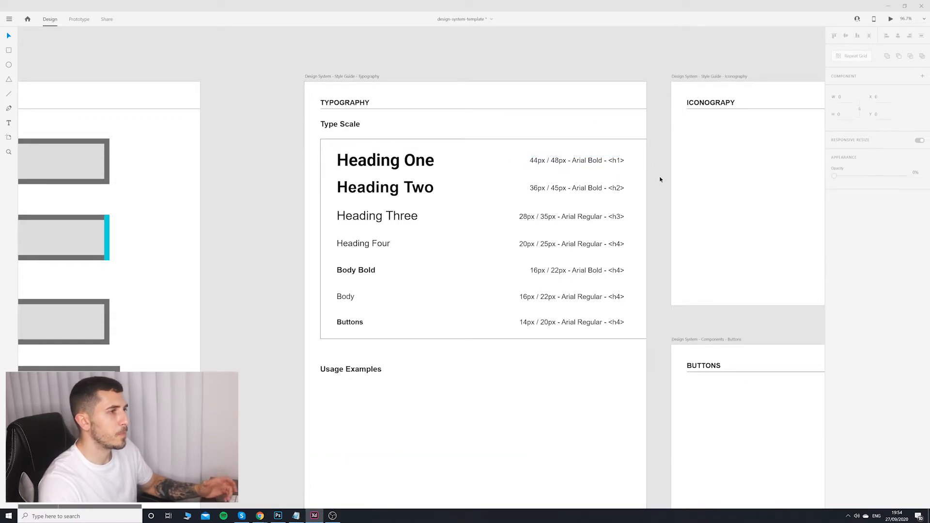
# Step: Replace Arial Bold with Roboto Bold in the specification text beside Heading One
pyautogui.doubleClick(574, 164)
pyautogui.moveTo(572, 160); pyautogui.dragTo(603, 160)
pyautogui.write('R')
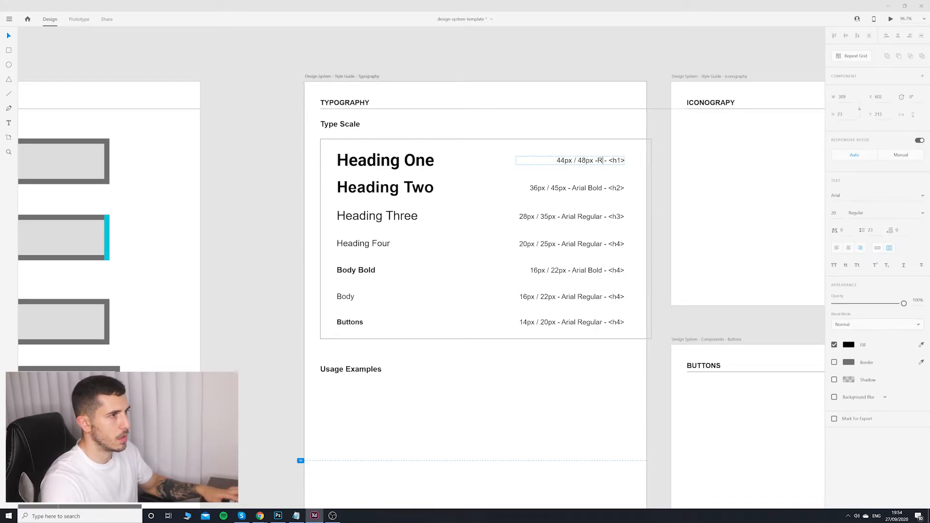
pyautogui.write('oboto')
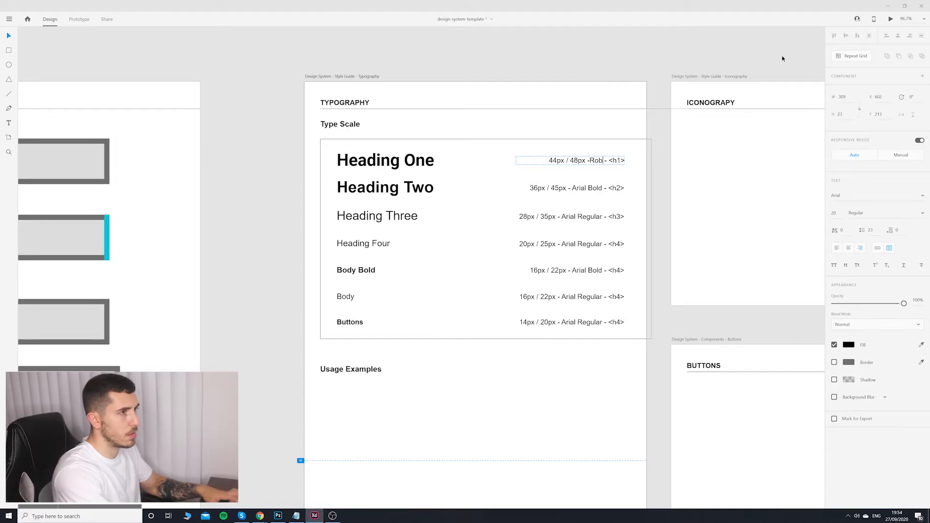
pyautogui.press('BackSpace')
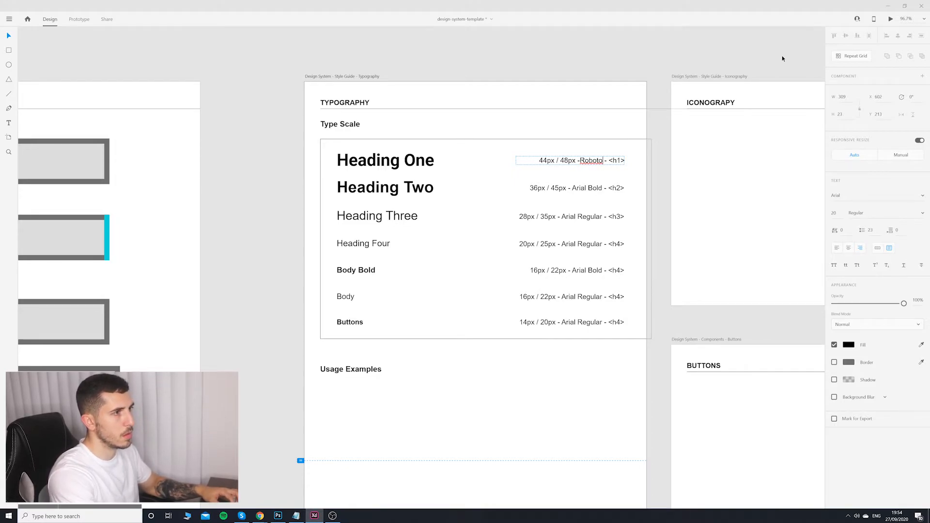
pyautogui.write('Bold')
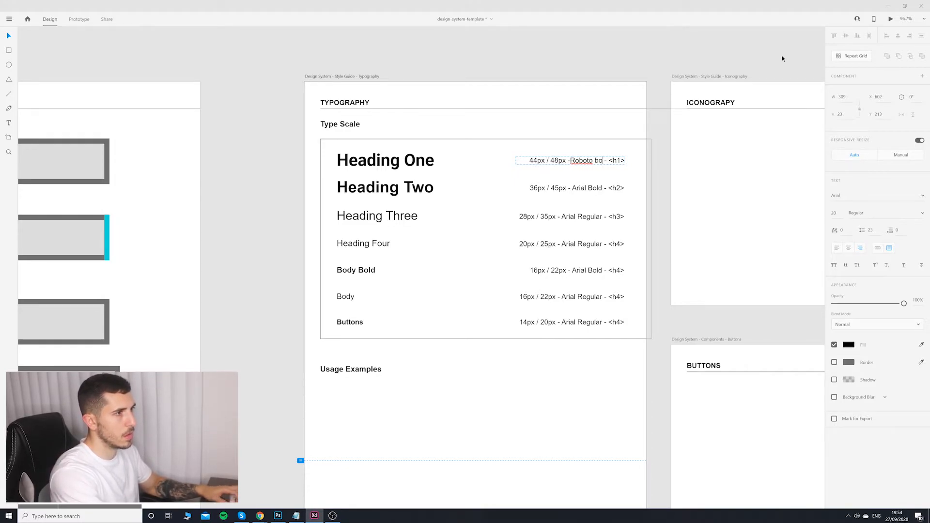
pyautogui.press('Escape')
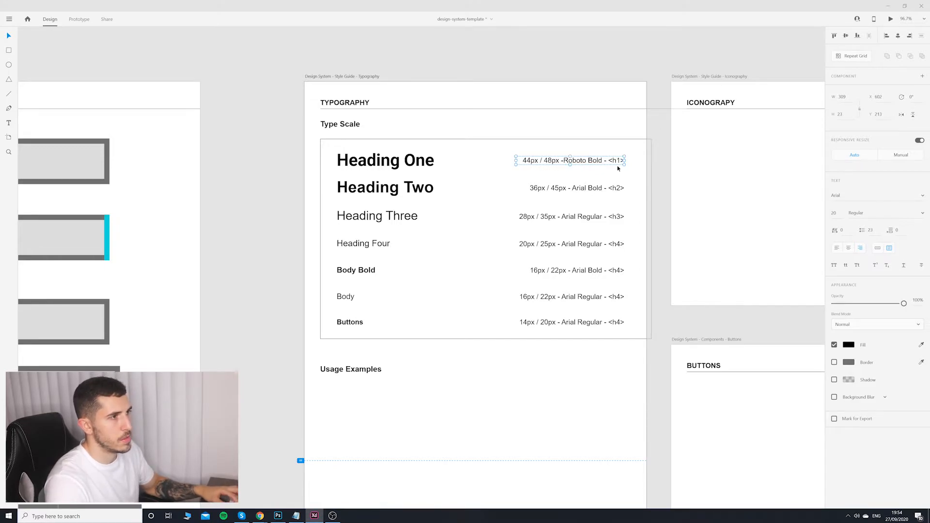
pyautogui.click(666, 167)
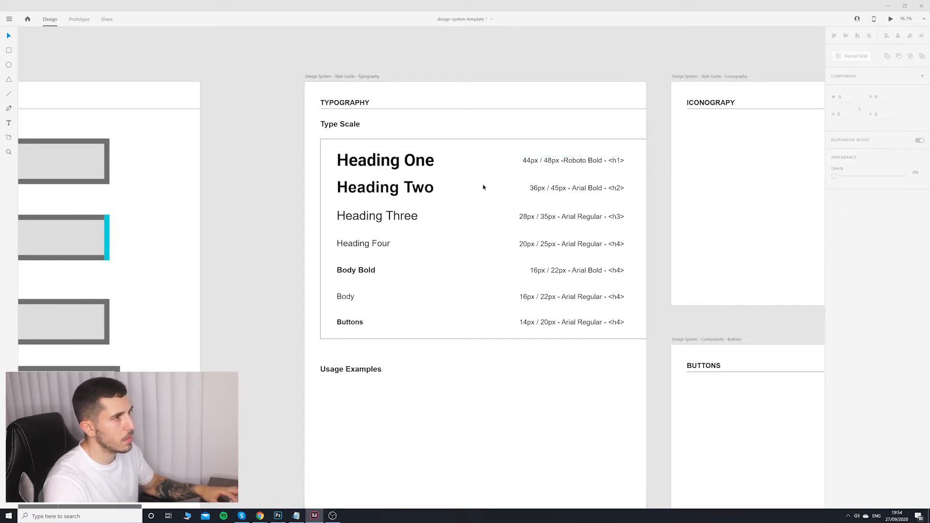
# Step: Add the missing space between the dash and Roboto Bold in Heading One's specification
pyautogui.doubleClick(576, 161)
pyautogui.click(564, 161)
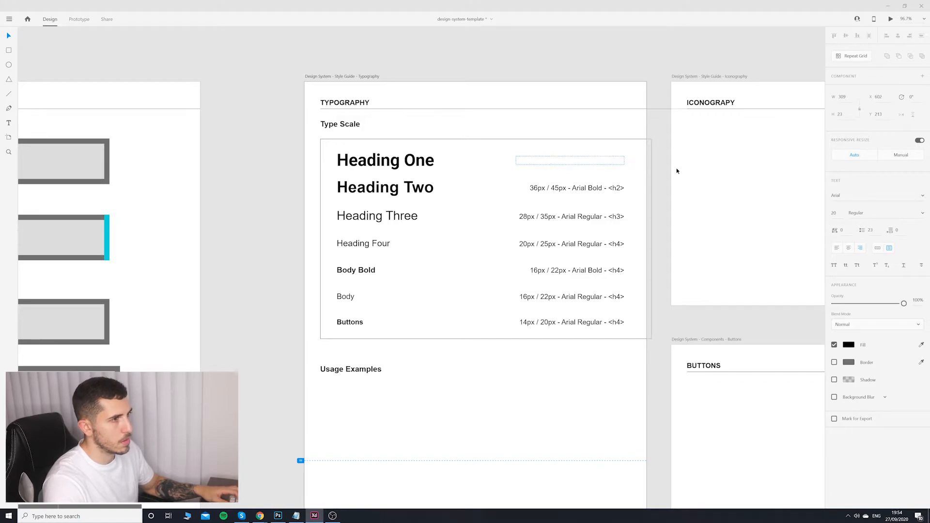
pyautogui.press('Escape')
pyautogui.click(661, 169)
# Step: Set the Heading Two sample's font to Roboto, keeping the Bold weight
pyautogui.click(394, 190)
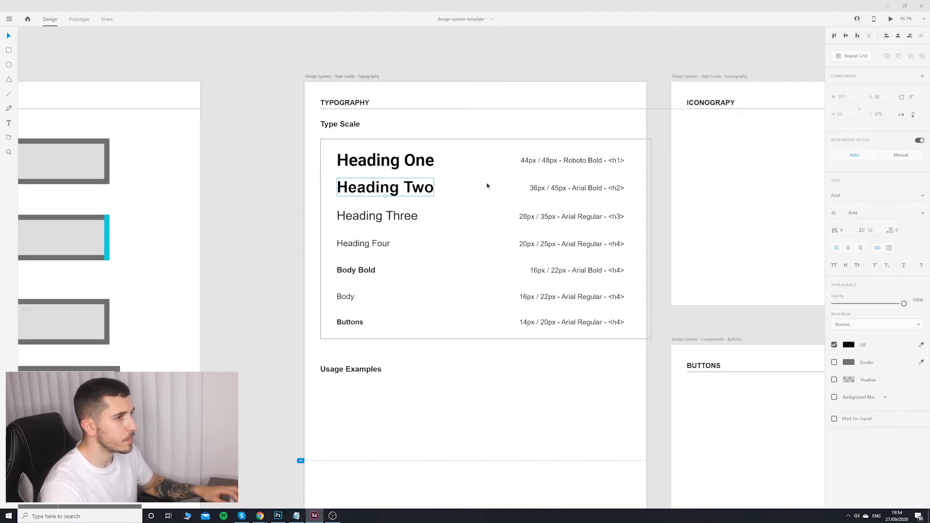
pyautogui.click(844, 203)
pyautogui.write('Roboto')
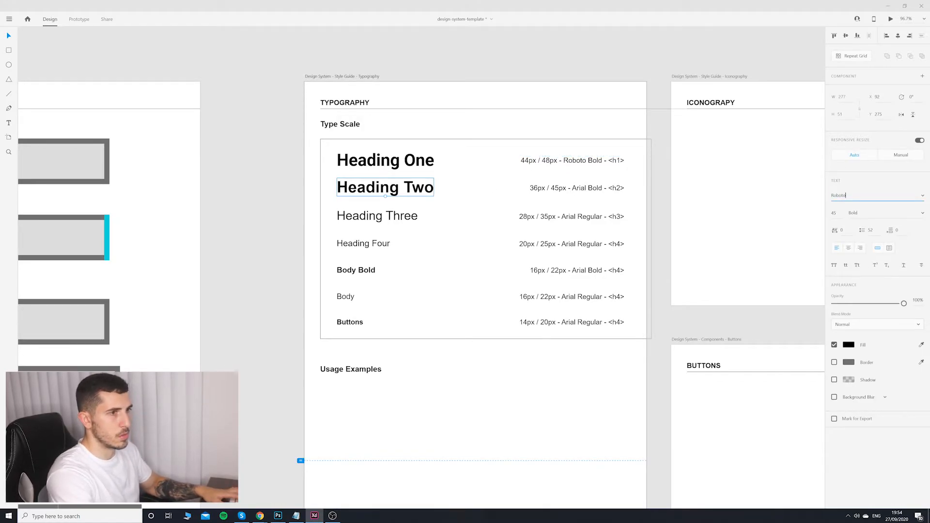
pyautogui.press('Return')
# Step: Copy Roboto Bold from Heading One's specification and paste it over Arial Bold in Heading Two's specification
pyautogui.click(547, 190)
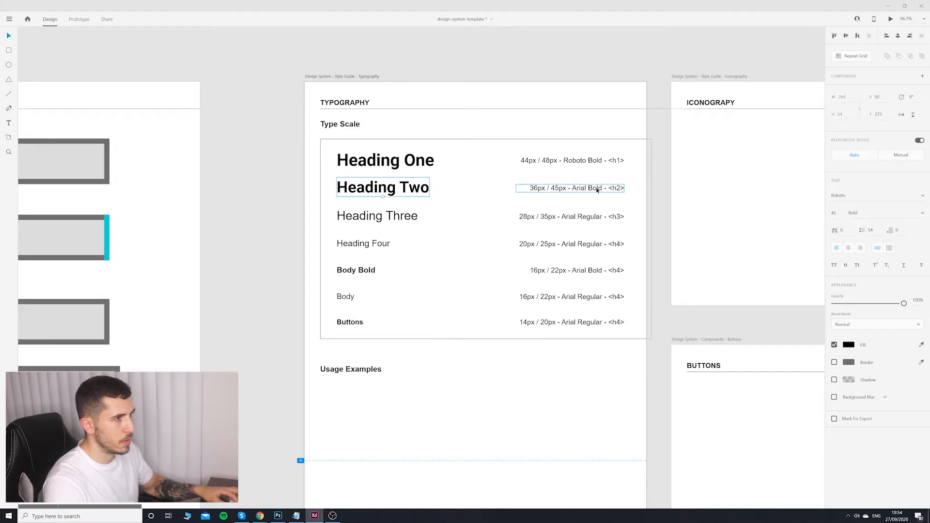
pyautogui.doubleClick(597, 190)
pyautogui.click(599, 163)
pyautogui.doubleClick(599, 162)
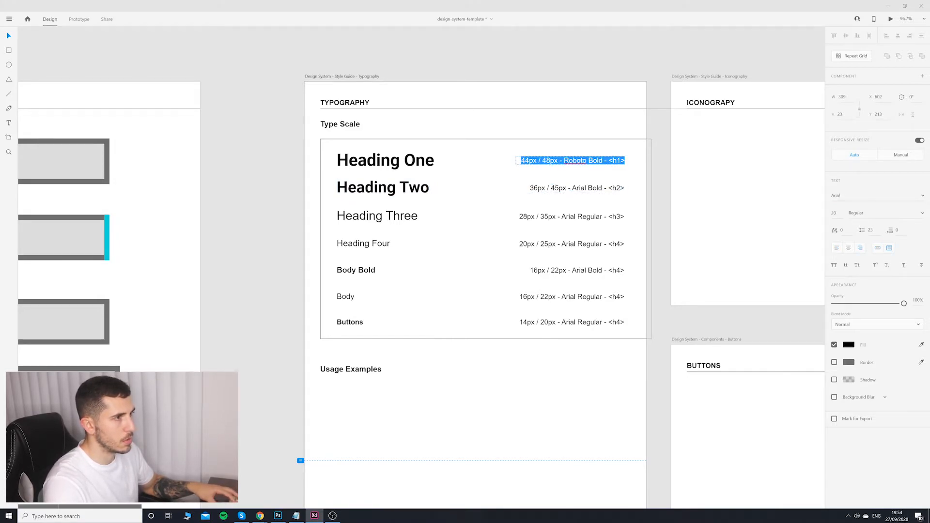
pyautogui.moveTo(602, 161); pyautogui.dragTo(566, 161)
pyautogui.click(590, 191)
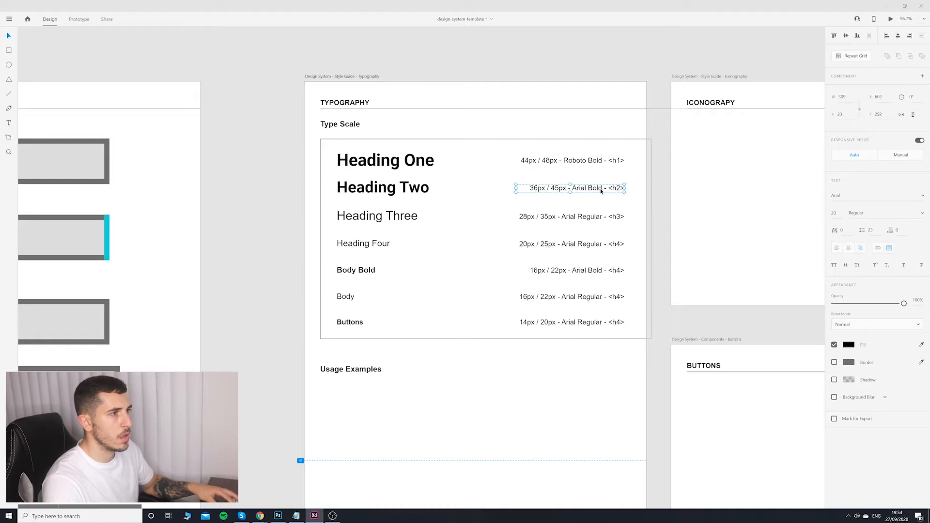
pyautogui.doubleClick(601, 190)
pyautogui.press('Escape')
pyautogui.doubleClick(602, 189)
pyautogui.click(603, 189)
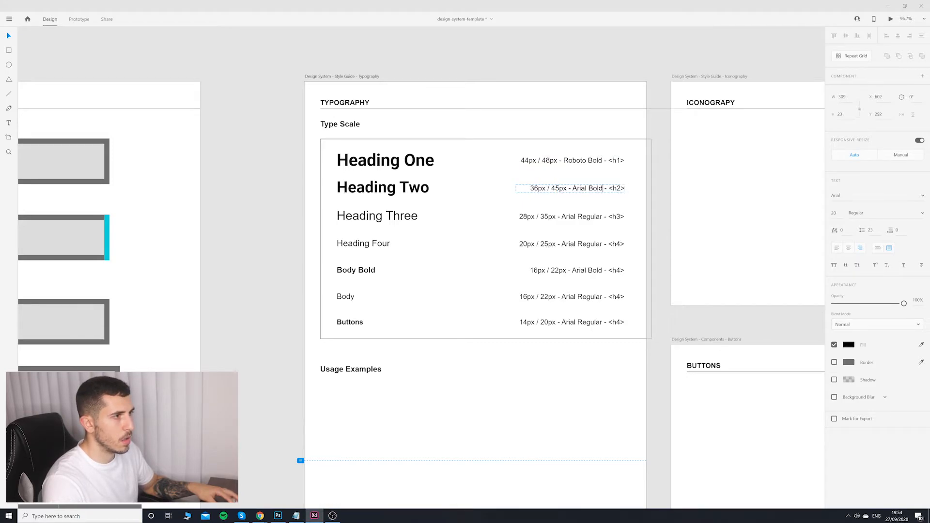
pyautogui.hotkey('ctrl', 'v')
pyautogui.press('Escape')
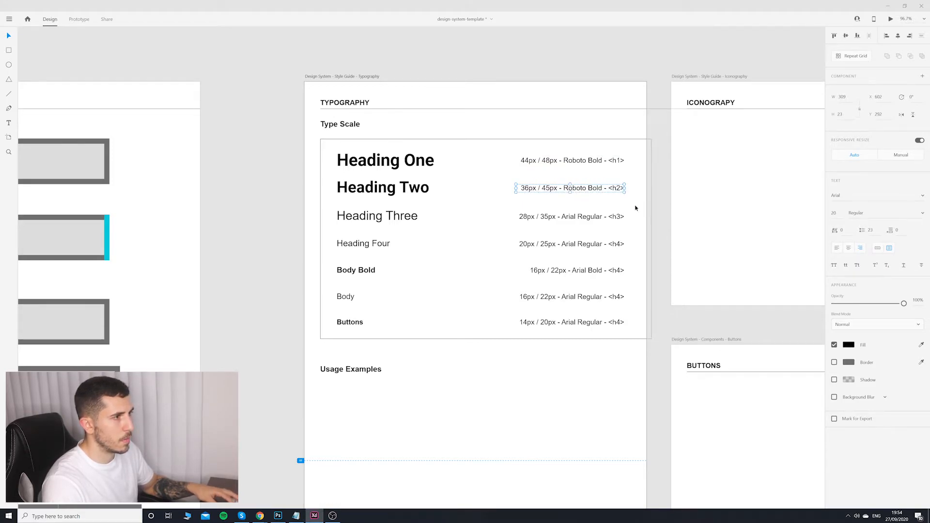
# Step: Set the Heading Three sample's font to Roboto with the Regular weight
pyautogui.click(392, 217)
pyautogui.click(862, 195)
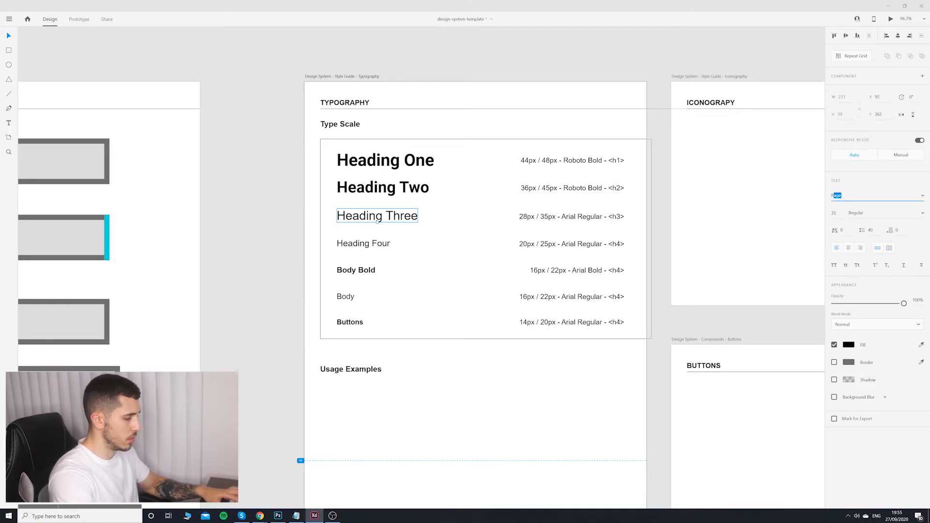
pyautogui.write('Roboto')
pyautogui.press('Return')
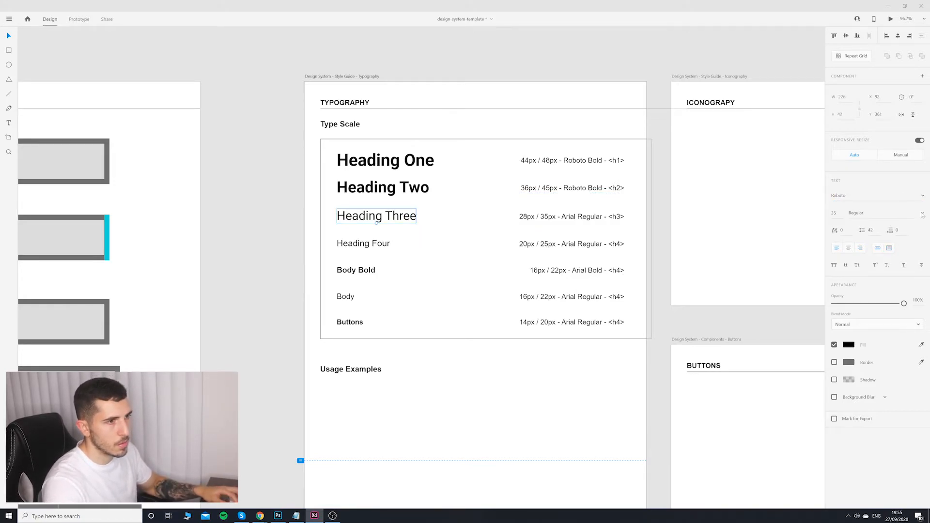
pyautogui.click(883, 213)
pyautogui.click(882, 212)
# Step: Replace Arial with Roboto in Heading Three's specification and widen its text box to about 347 so it fits on one line
pyautogui.doubleClick(566, 217)
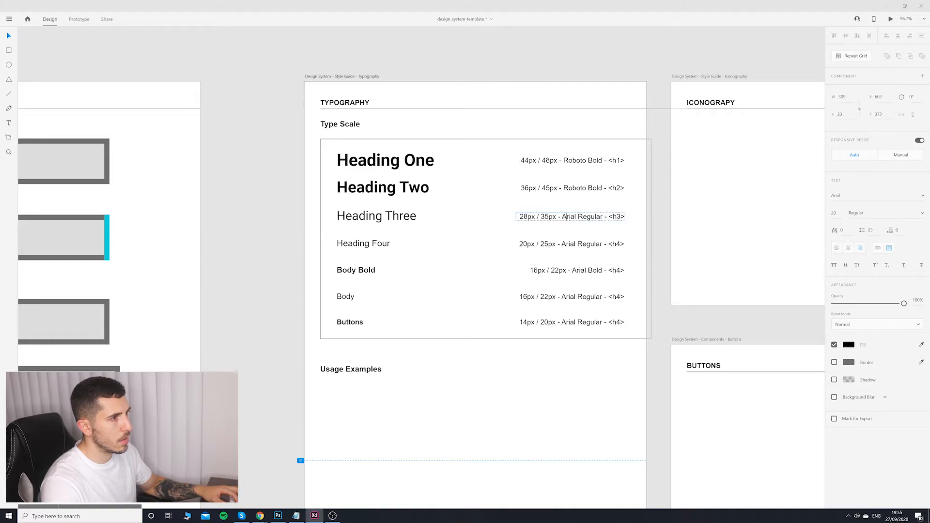
pyautogui.doubleClick(567, 217)
pyautogui.write('Roboto')
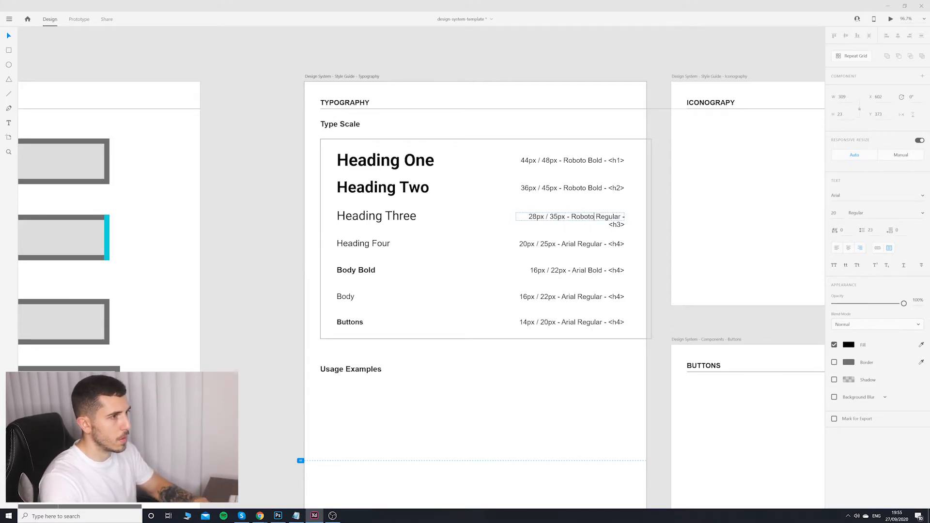
pyautogui.press('Escape')
pyautogui.moveTo(509, 214); pyautogui.dragTo(504, 217)
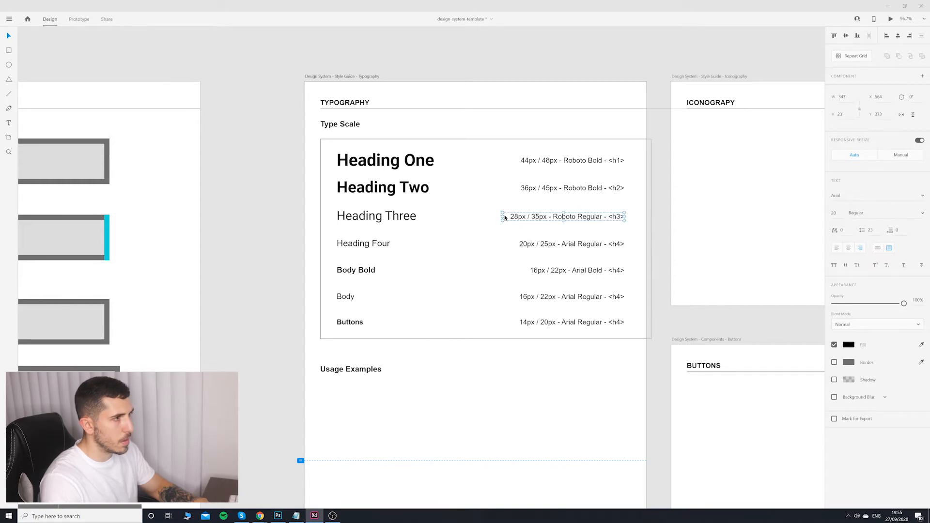
# Step: Compare Heading Three's text properties with its specification line
pyautogui.click(368, 215)
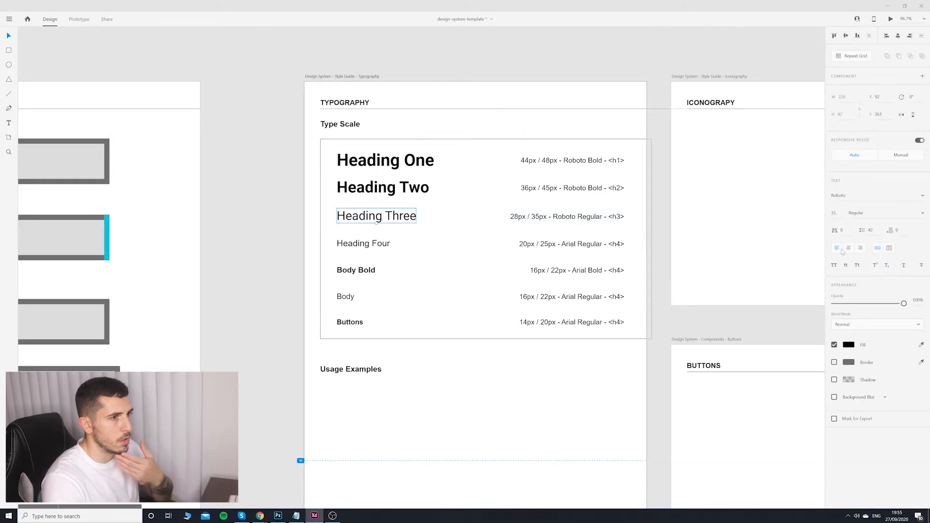
pyautogui.click(538, 216)
pyautogui.doubleClick(532, 216)
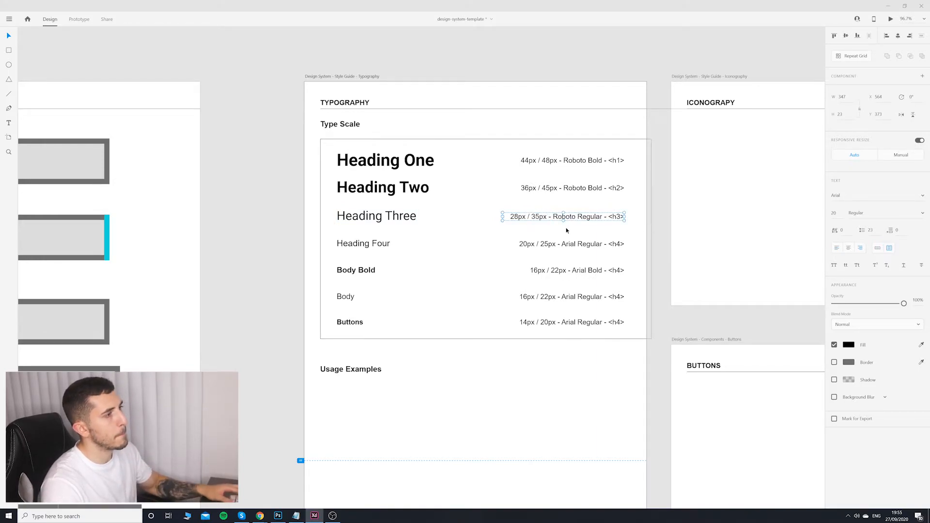
# Step: Set the Heading Four sample's font to Roboto
pyautogui.click(364, 245)
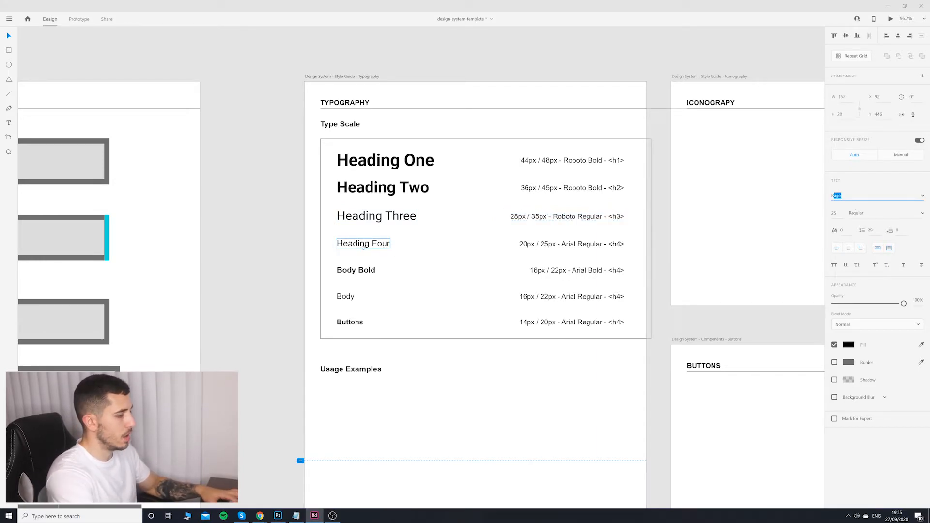
pyautogui.write('Roboto')
pyautogui.press('Return')
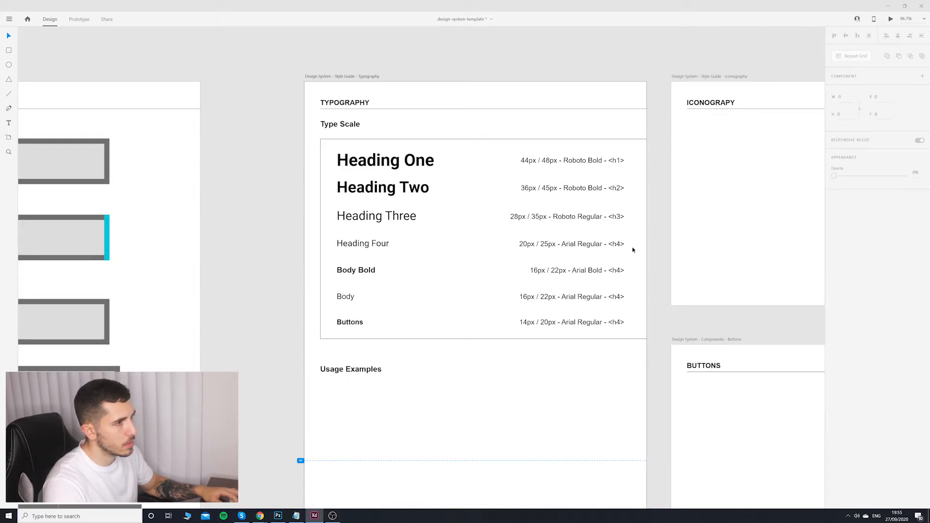
# Step: Replace the font name in the Heading Four specification with Roboto and widen its text box so the text fits on one line
pyautogui.click(389, 243)
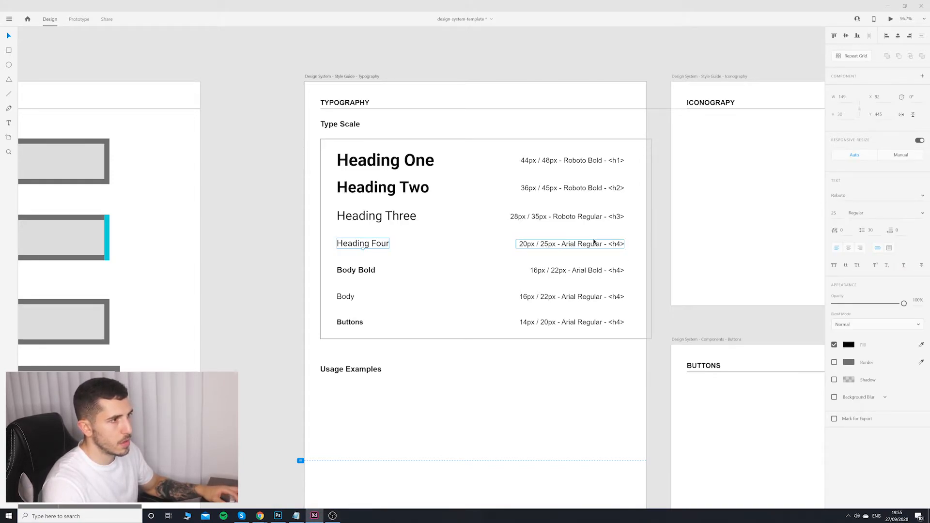
pyautogui.click(579, 247)
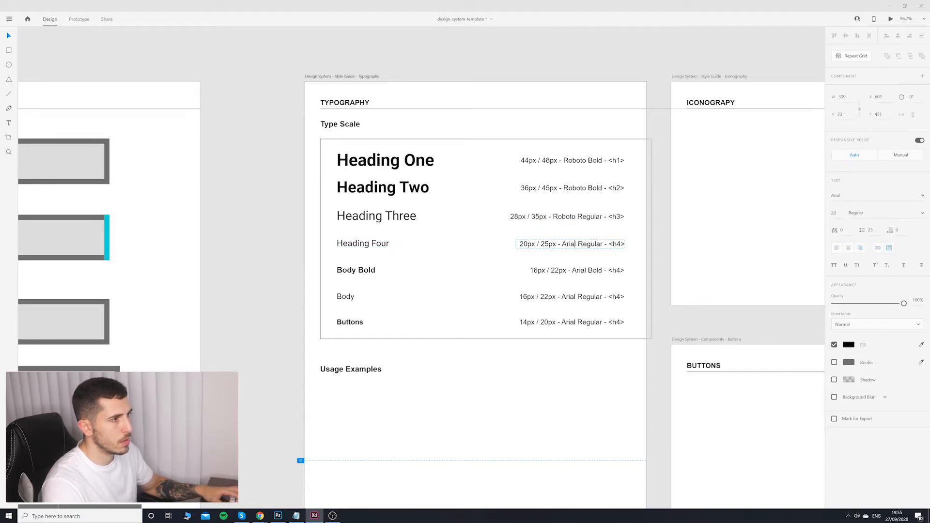
pyautogui.doubleClick(569, 244)
pyautogui.write('Roboto')
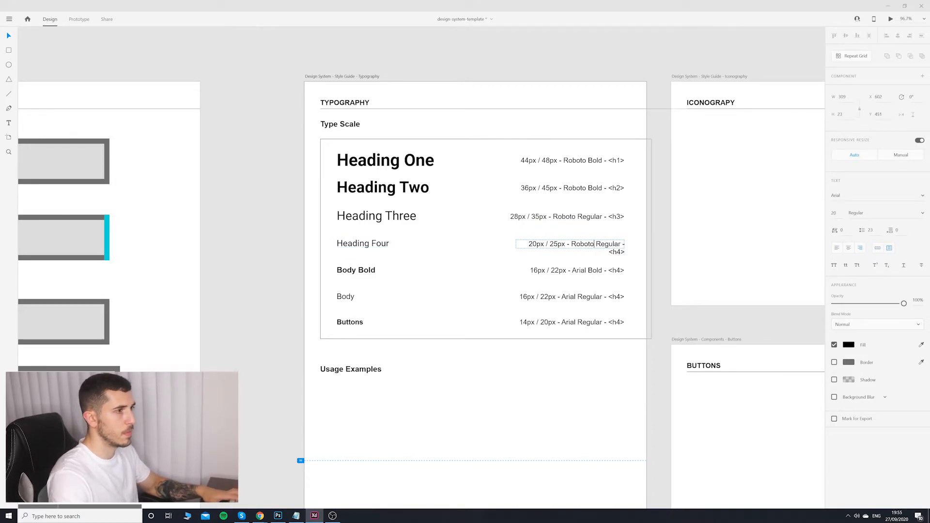
pyautogui.press('Escape')
pyautogui.moveTo(515, 243); pyautogui.dragTo(500, 244)
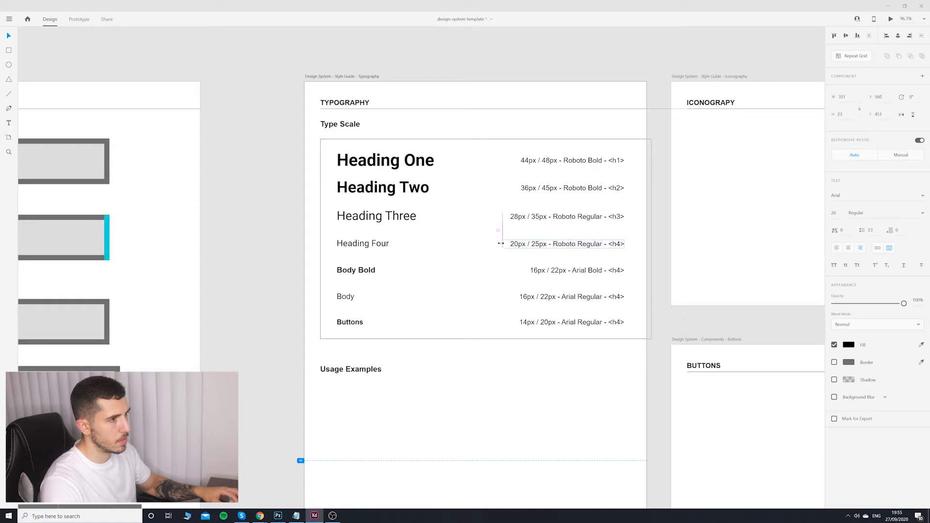
pyautogui.click(656, 250)
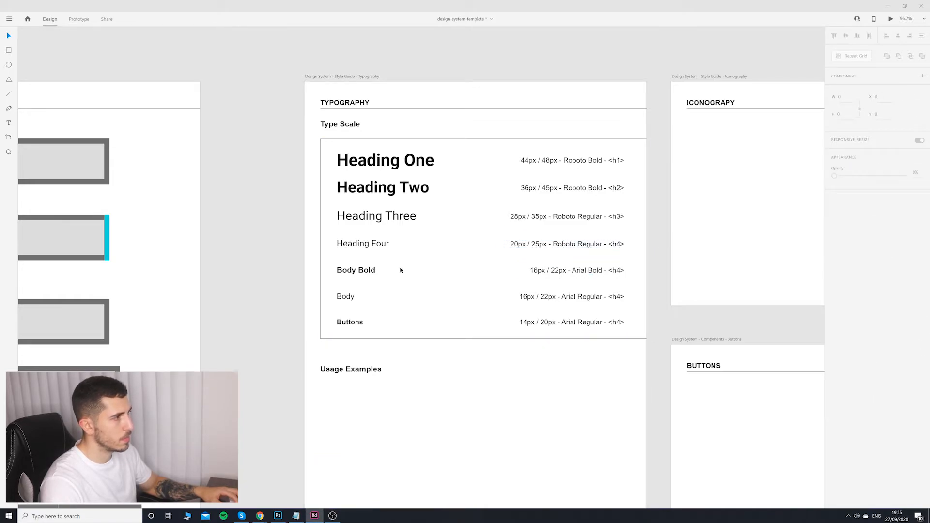
# Step: Change the font of the Body Bold sample text in the type scale to Open Sans
pyautogui.click(360, 272)
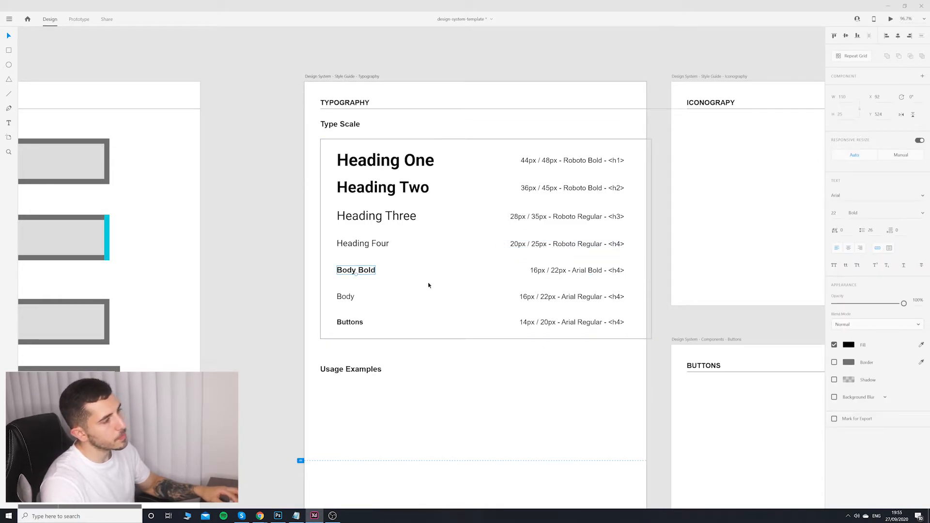
pyautogui.click(402, 277)
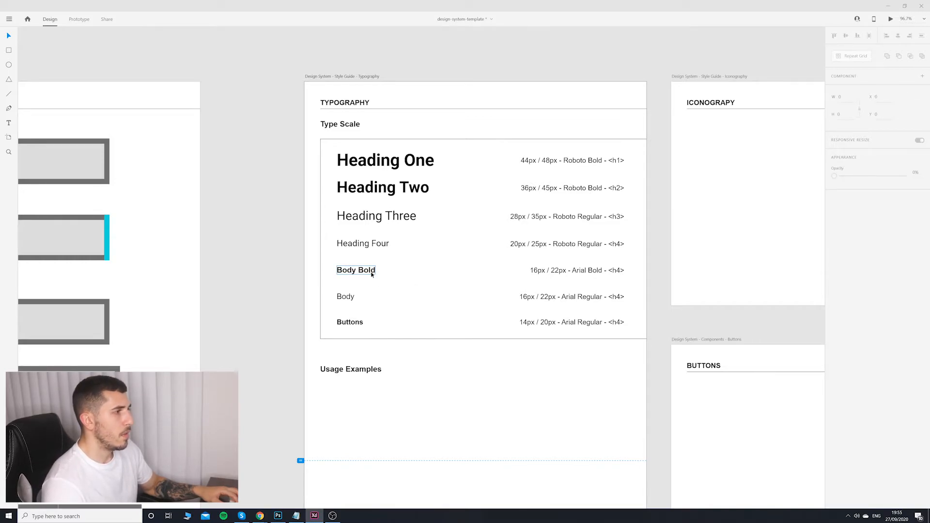
pyautogui.click(372, 274)
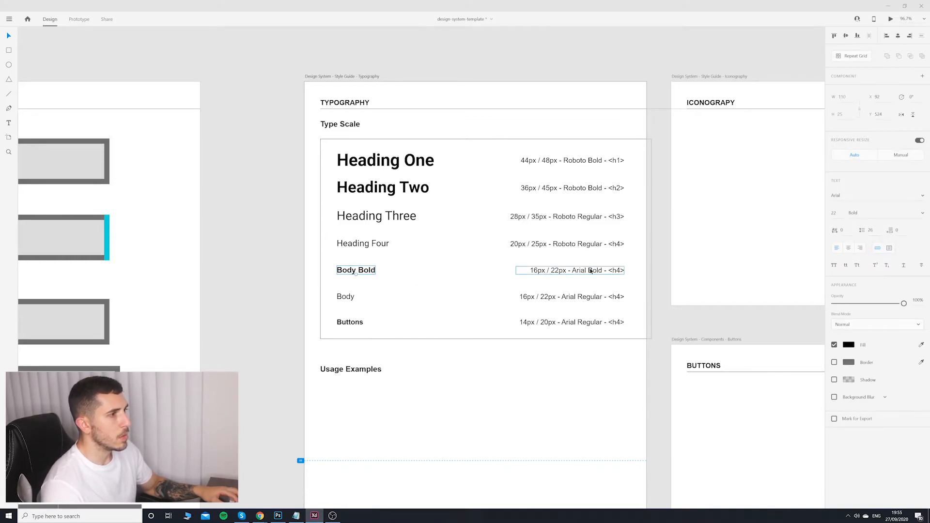
pyautogui.click(590, 272)
pyautogui.doubleClick(603, 270)
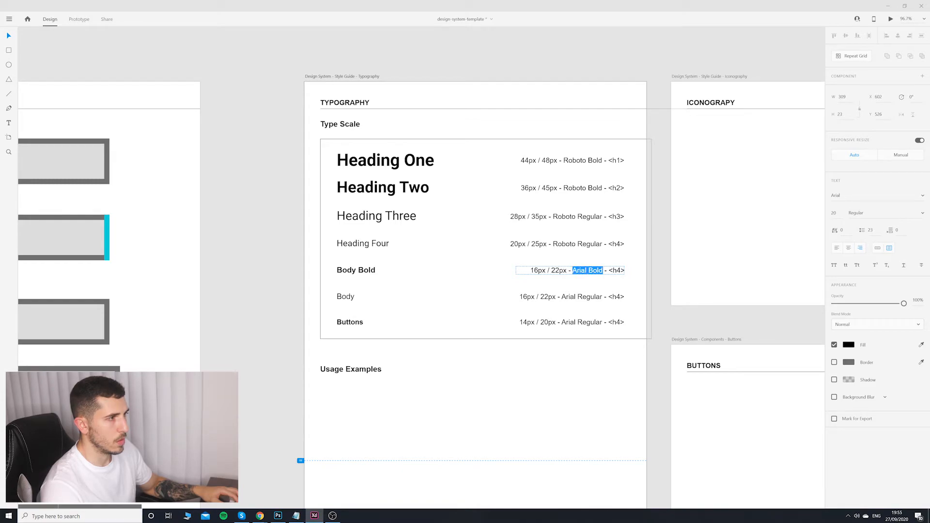
pyautogui.click(372, 274)
pyautogui.click(844, 196)
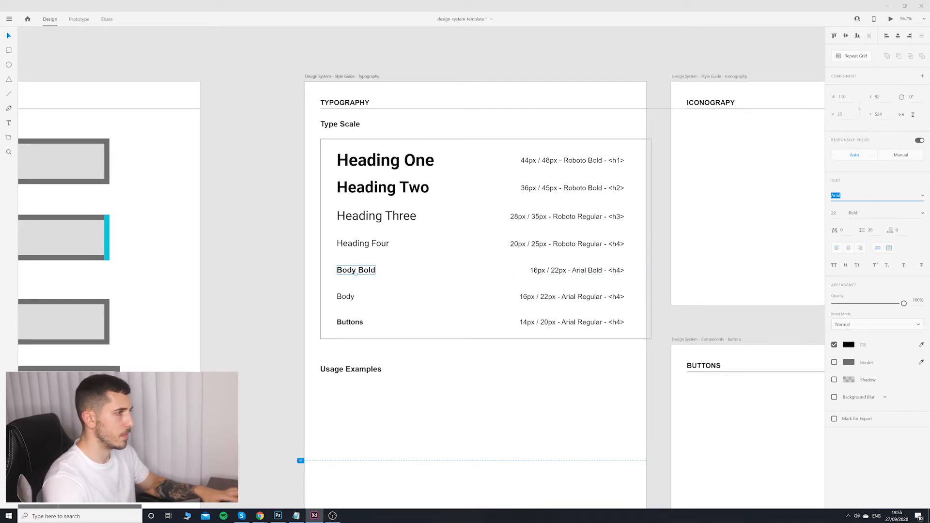
pyautogui.write('Ope')
pyautogui.press('Return')
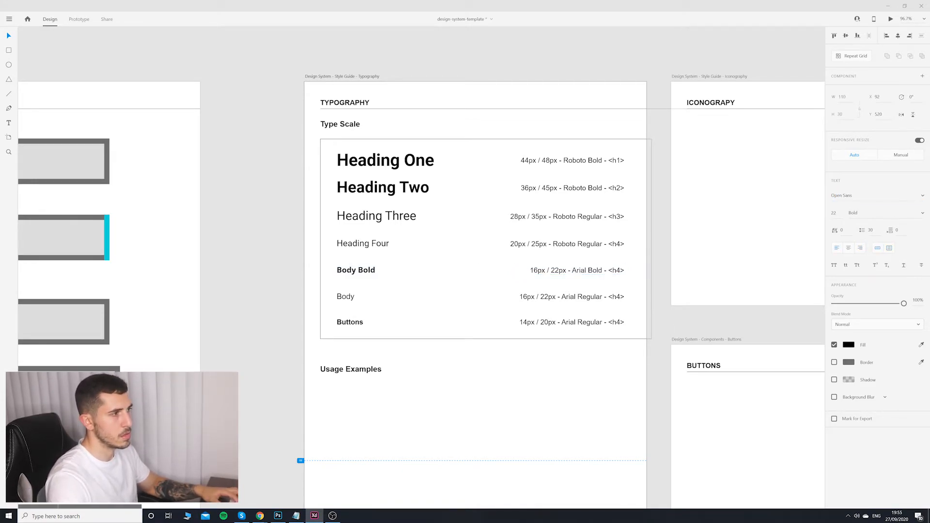
pyautogui.click(659, 262)
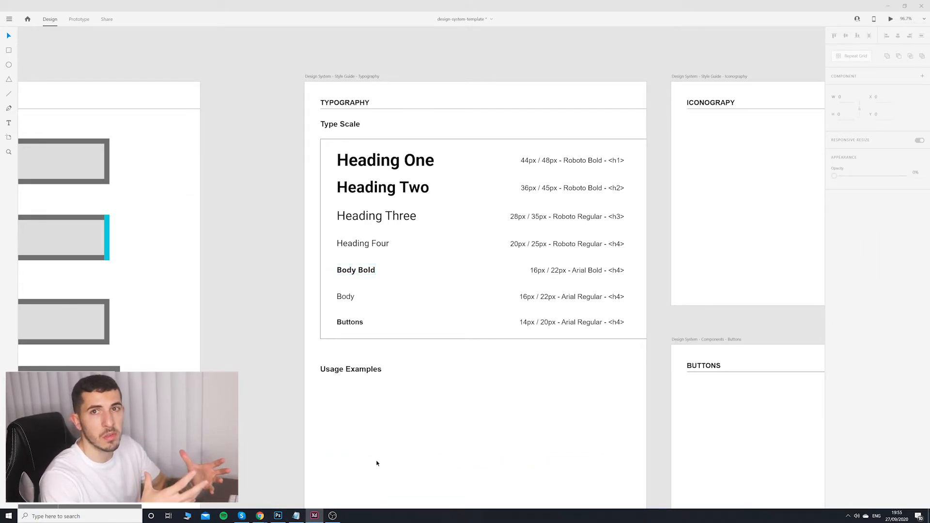
# Step: Switch to Chrome and open google.co.uk in a new tab
pyautogui.moveTo(259, 516)
pyautogui.click(301, 479)
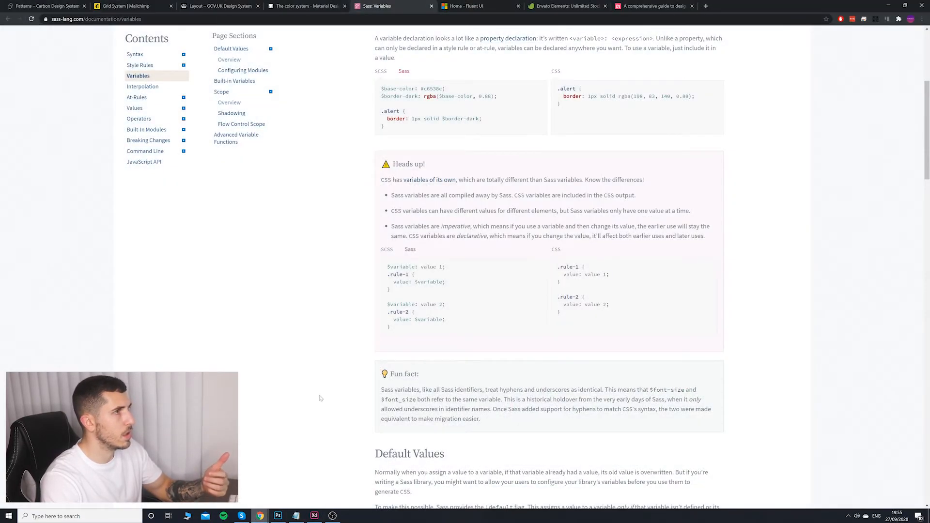
pyautogui.click(705, 5)
pyautogui.write('google.co.uk')
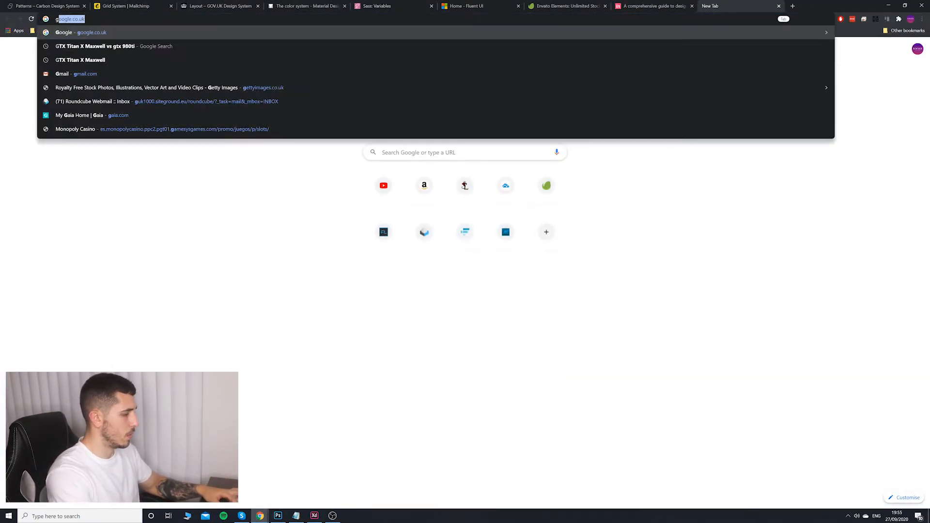
pyautogui.press('Return')
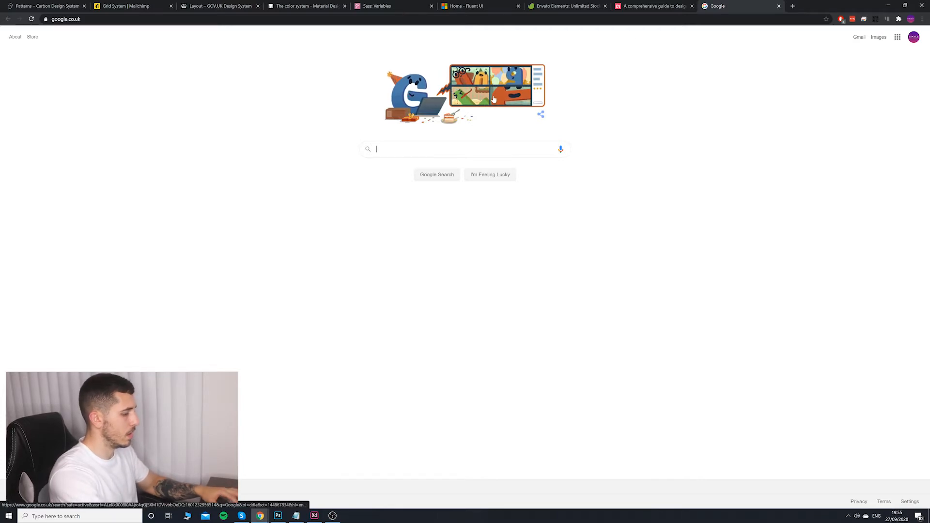
# Step: Search for "google fonts combinations" and open the FontPair website from the results
pyautogui.write('goog')
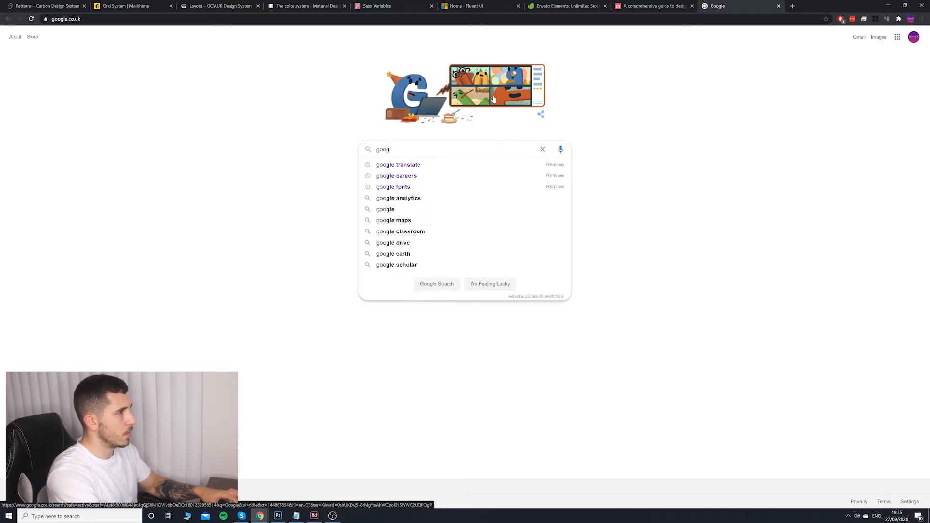
pyautogui.write('le fonts combinations')
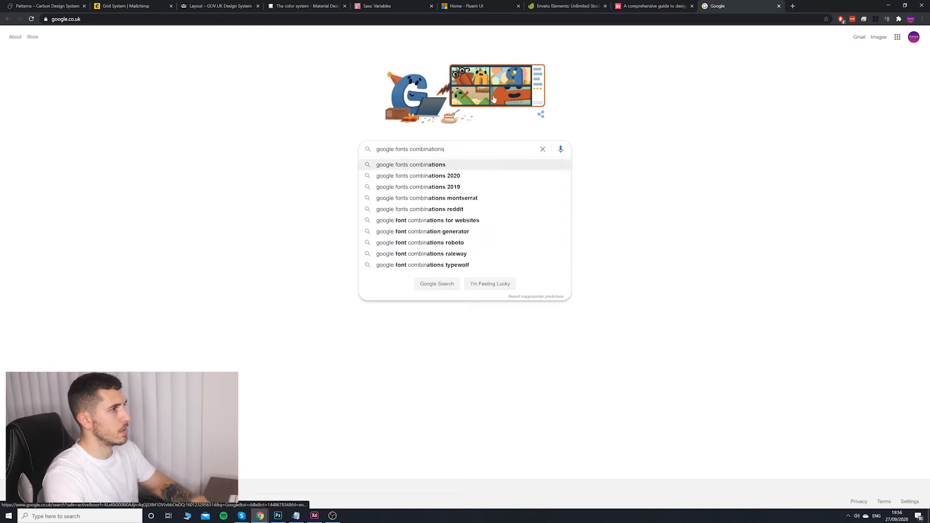
pyautogui.press('Return')
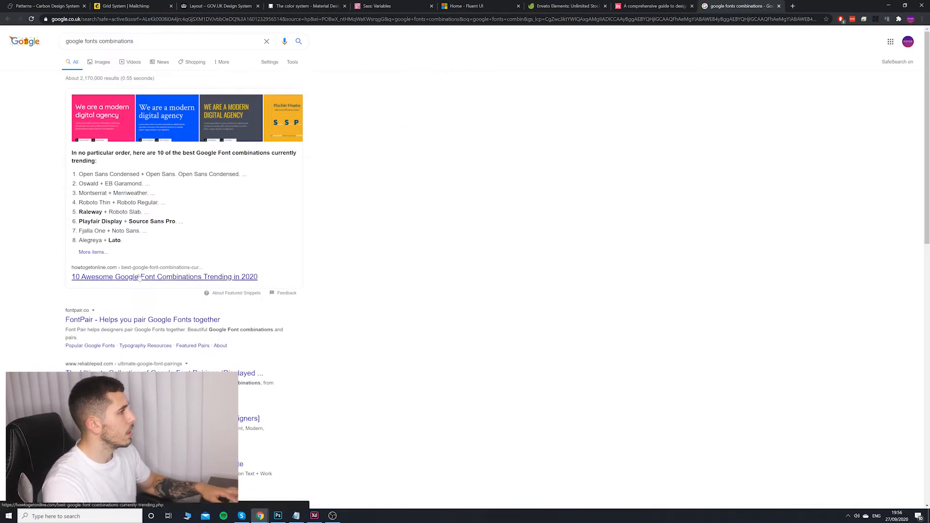
pyautogui.click(141, 319)
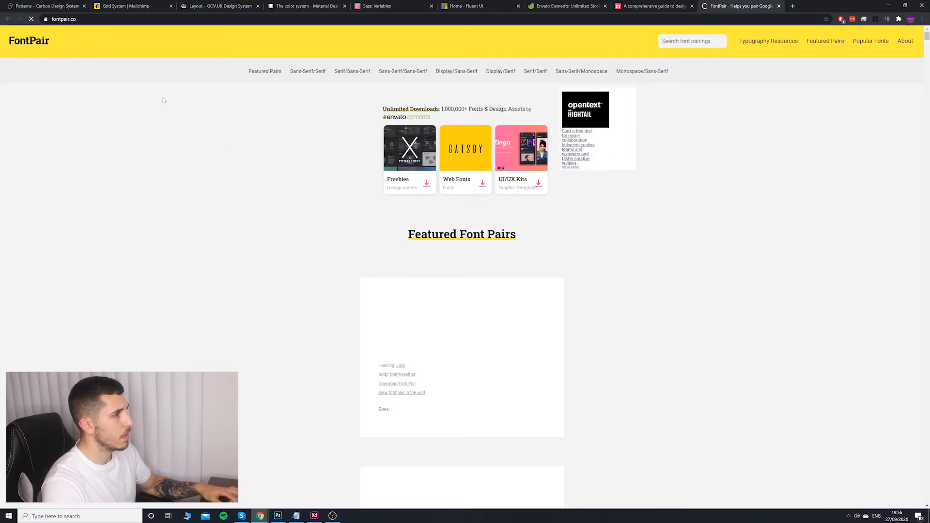
# Step: Browse the heading and body font pairings on FontPair, including the Montserrat & Source Sans Pro example, and return to the page's start
pyautogui.scroll(-2, 322, 216)
pyautogui.scroll(-6, 322, 223)
pyautogui.scroll(8, 327, 237)
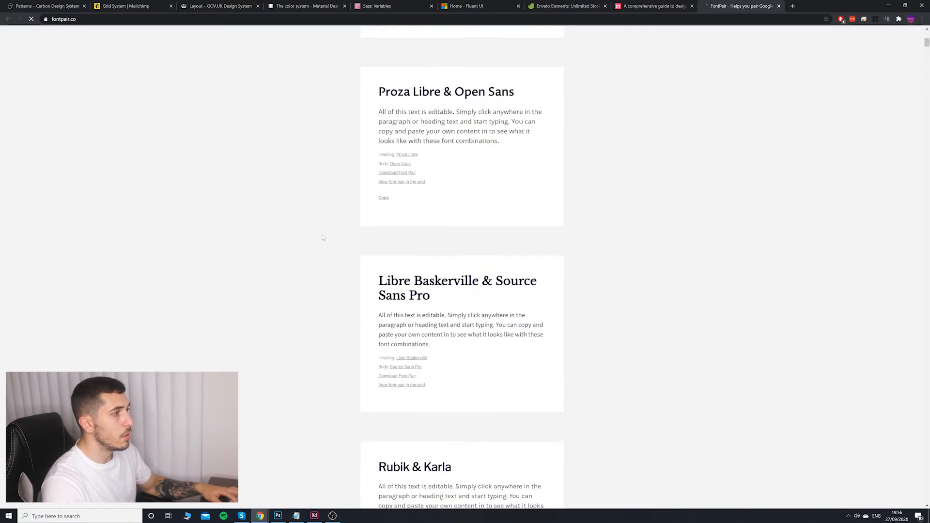
pyautogui.scroll(-15, 516, 315)
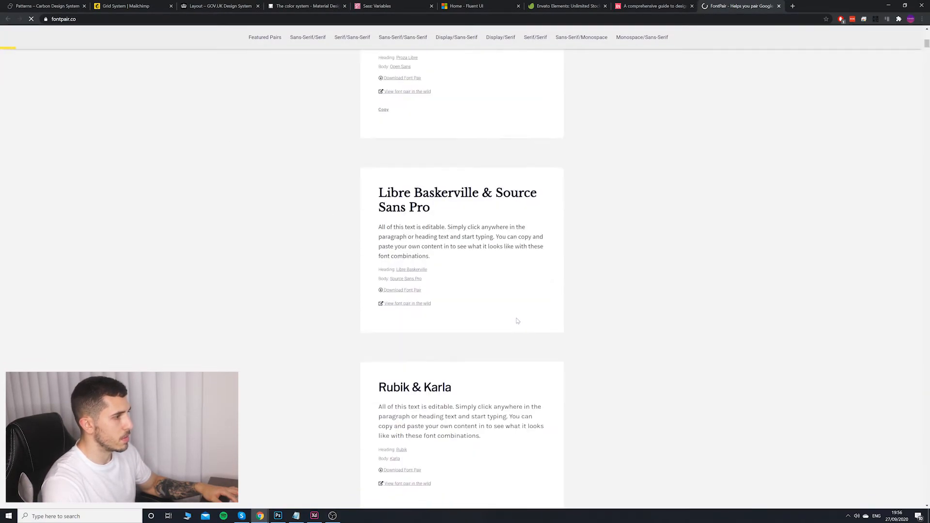
pyautogui.scroll(-8, 484, 218)
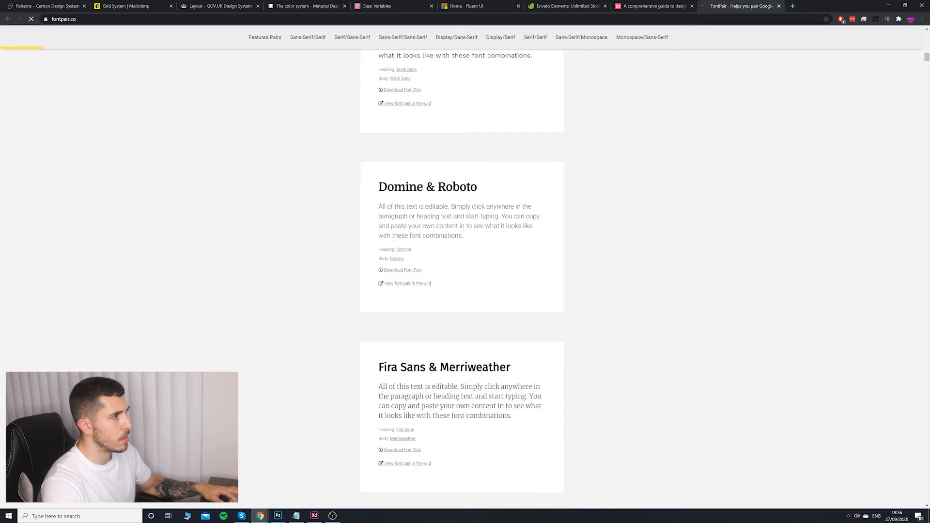
pyautogui.scroll(-4, 402, 274)
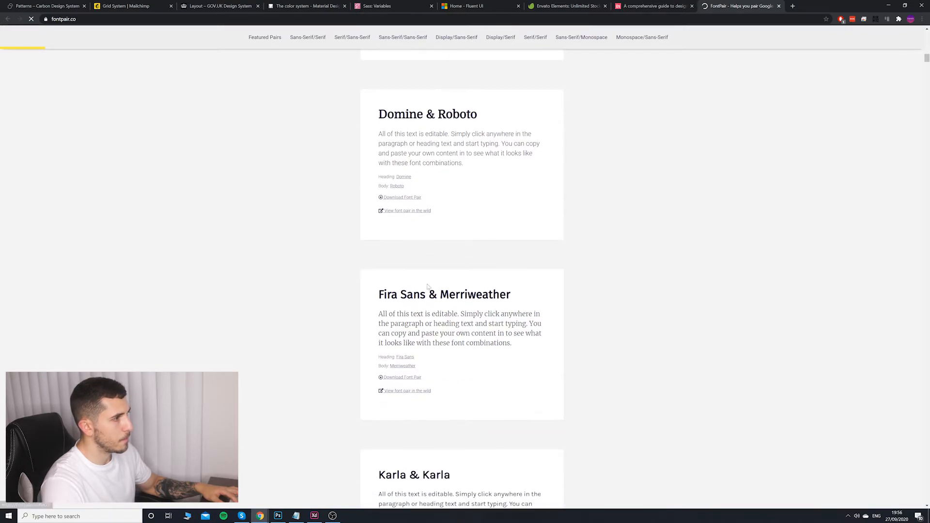
pyautogui.scroll(-8, 462, 281)
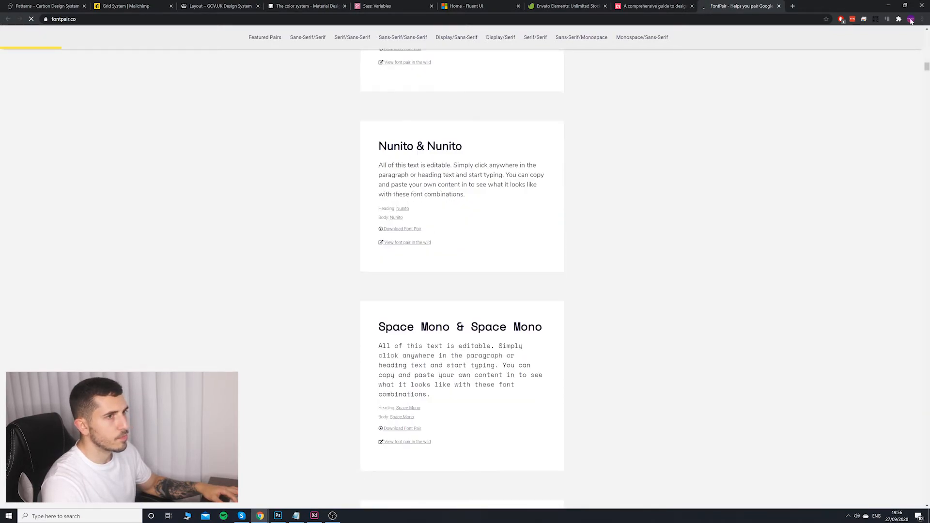
pyautogui.scroll(-20, 462, 281)
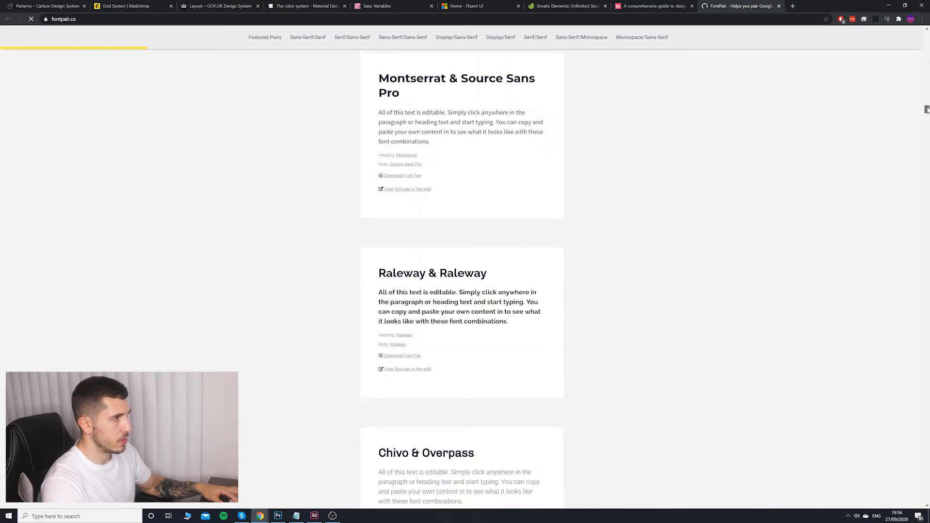
pyautogui.scroll(7, 462, 281)
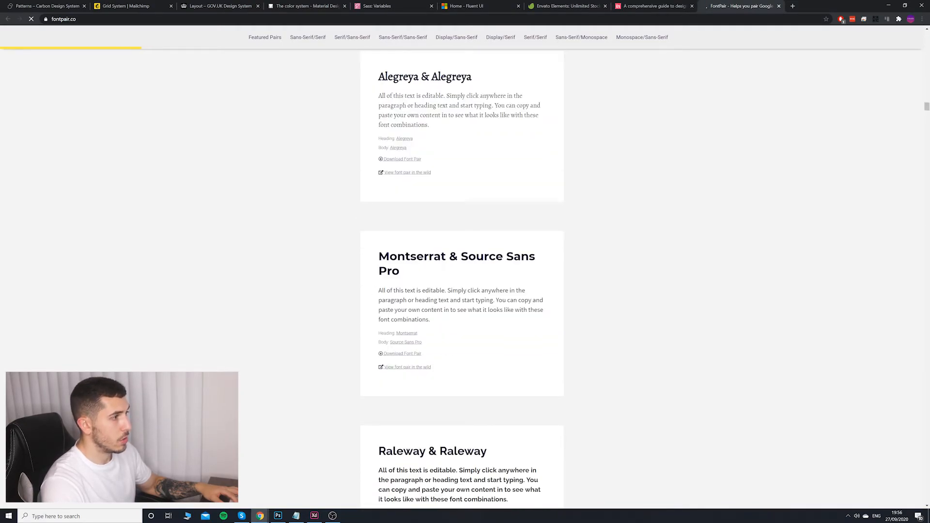
pyautogui.moveTo(378, 256); pyautogui.dragTo(400, 272)
pyautogui.click(458, 330)
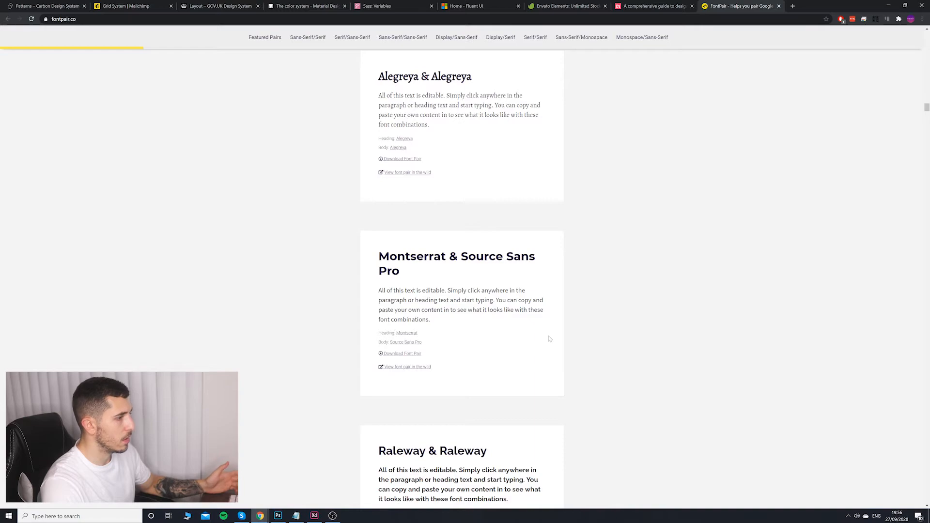
pyautogui.scroll(-16, 550, 339)
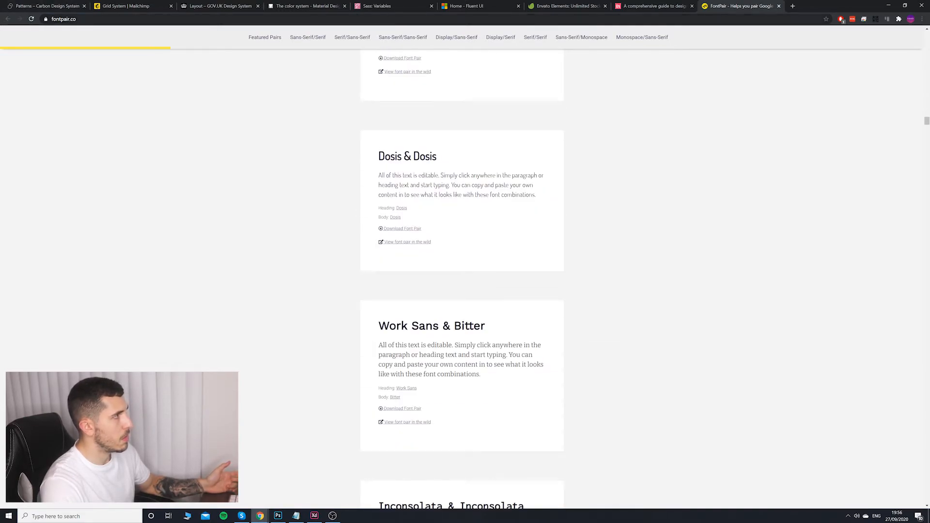
pyautogui.hotkey('ctrl', 'l')
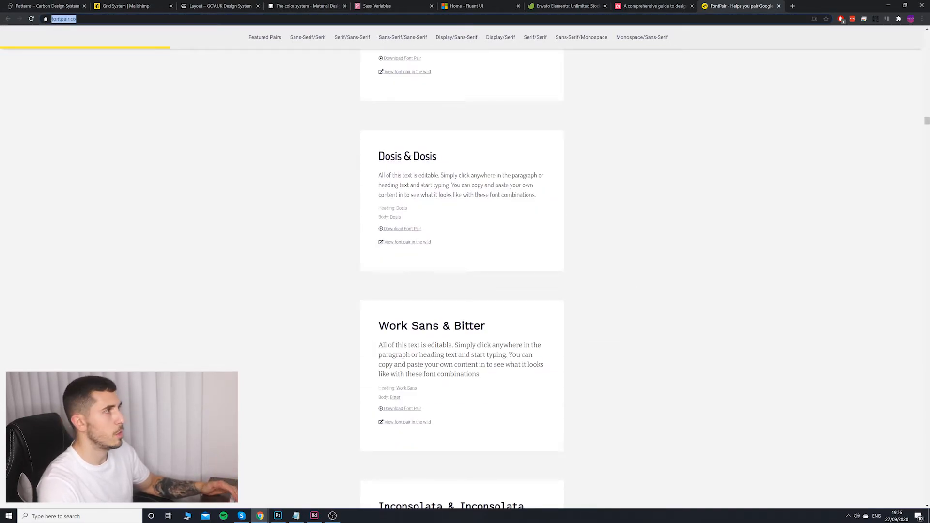
pyautogui.click(104, 89)
pyautogui.scroll(-6, 378, 234)
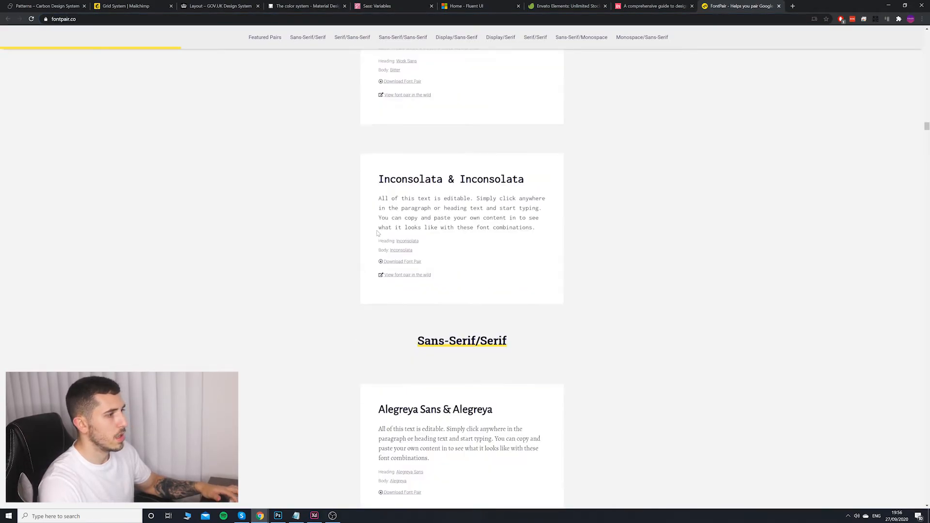
pyautogui.scroll(-6, 378, 234)
pyautogui.moveTo(928, 134); pyautogui.dragTo(926, 36)
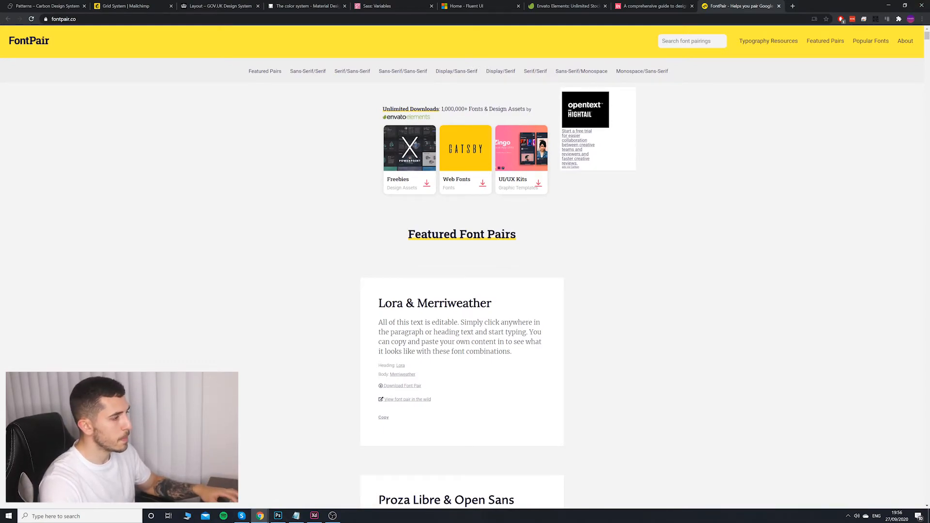
# Step: Switch to Adobe XD and replace "Arial" with "Open" in the Body Bold specification label of the type scale
pyautogui.click(314, 515)
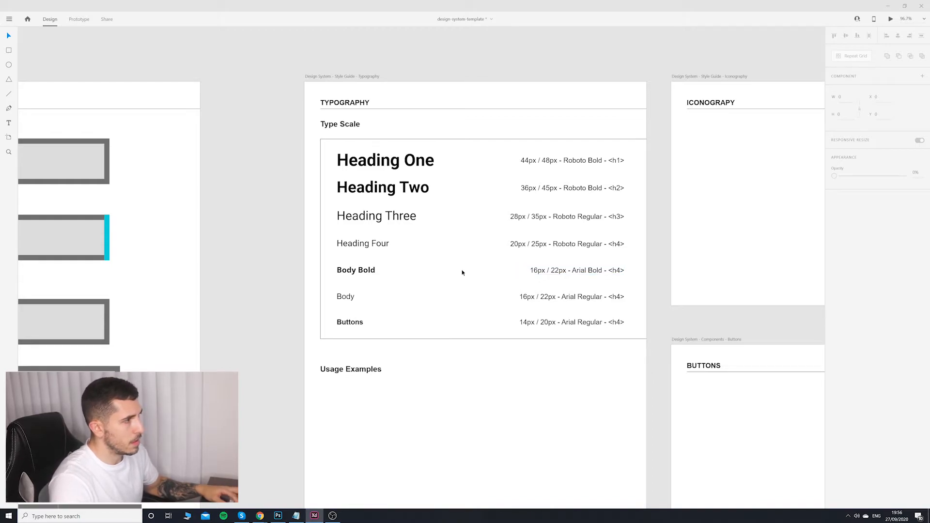
pyautogui.click(356, 270)
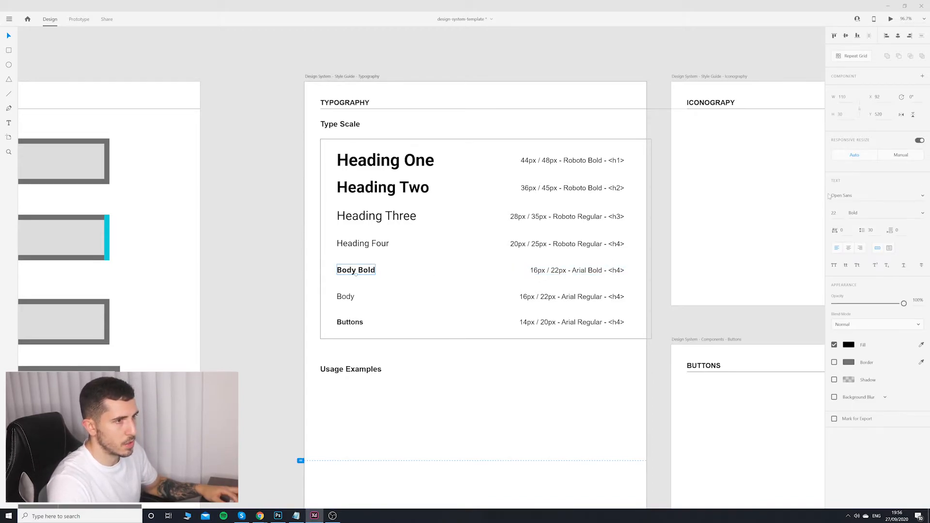
pyautogui.doubleClick(588, 270)
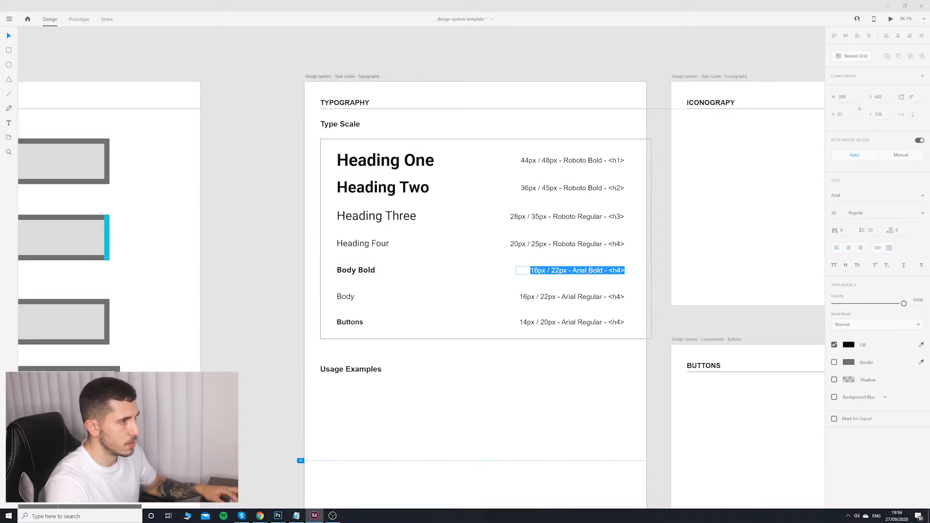
pyautogui.click(589, 269)
pyautogui.moveTo(587, 270); pyautogui.dragTo(571, 270)
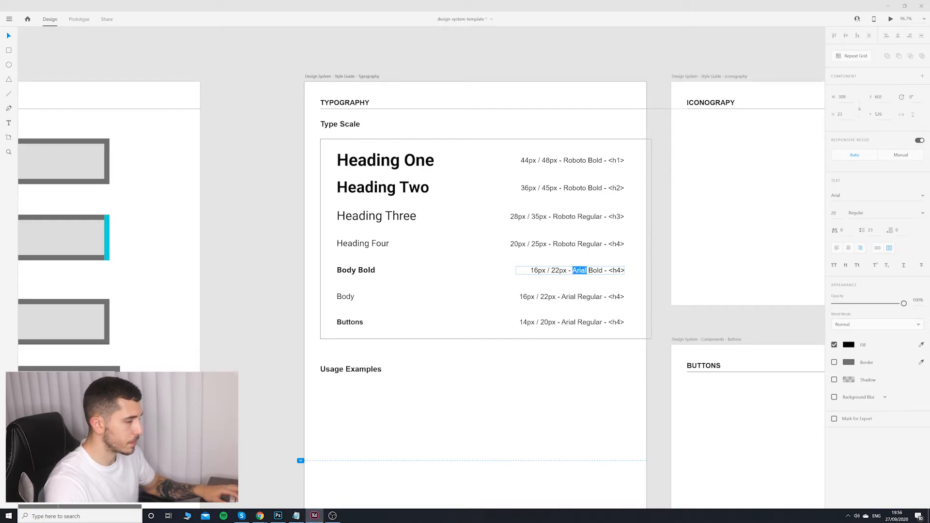
pyautogui.write('Open')
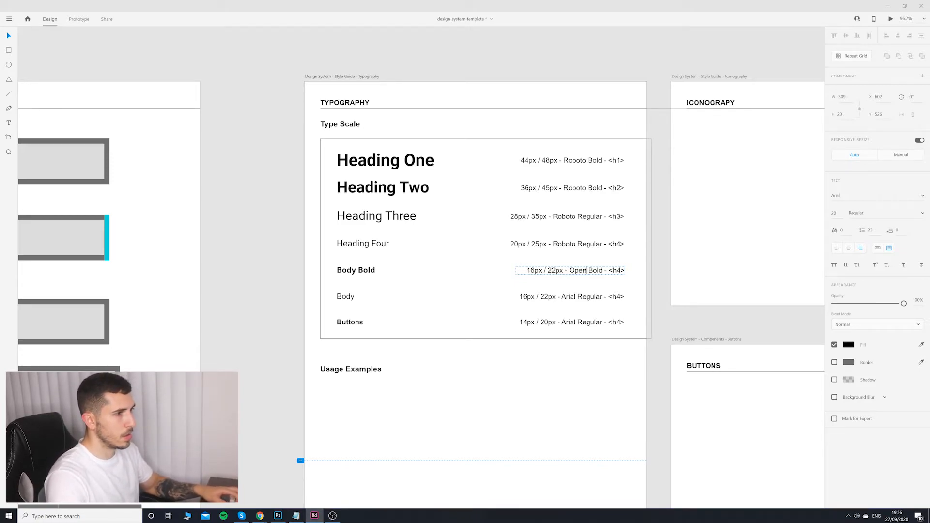
pyautogui.press('Escape')
# Step: Replace the "- <h4>" ending of the Body Bold specification label with "<p>"
pyautogui.doubleClick(618, 271)
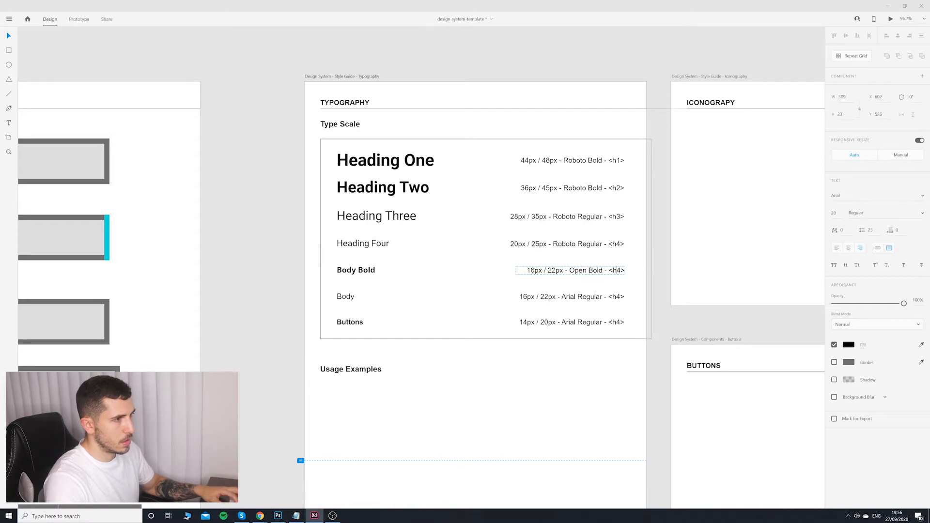
pyautogui.moveTo(608, 270); pyautogui.dragTo(645, 272)
pyautogui.press('BackSpace')
pyautogui.press('BackSpace')
pyautogui.press('BackSpace')
pyautogui.press('BackSpace')
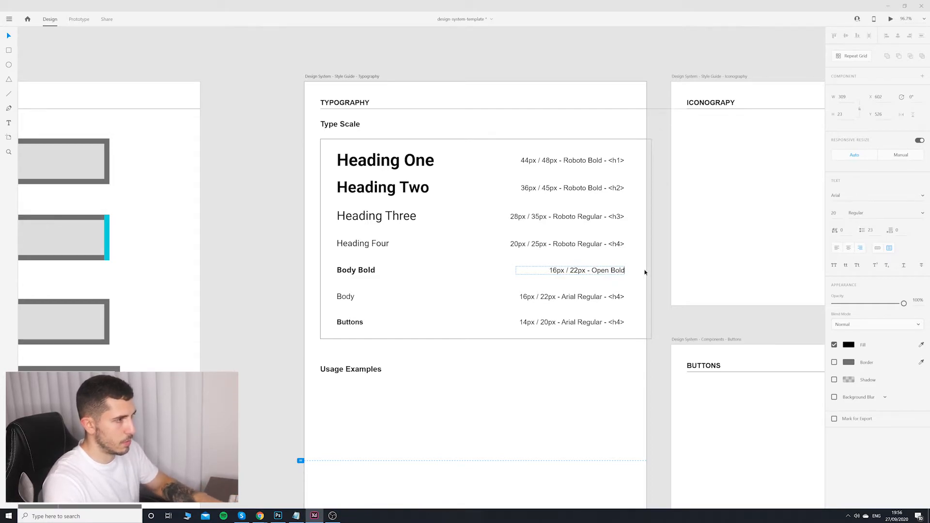
pyautogui.write('<p>')
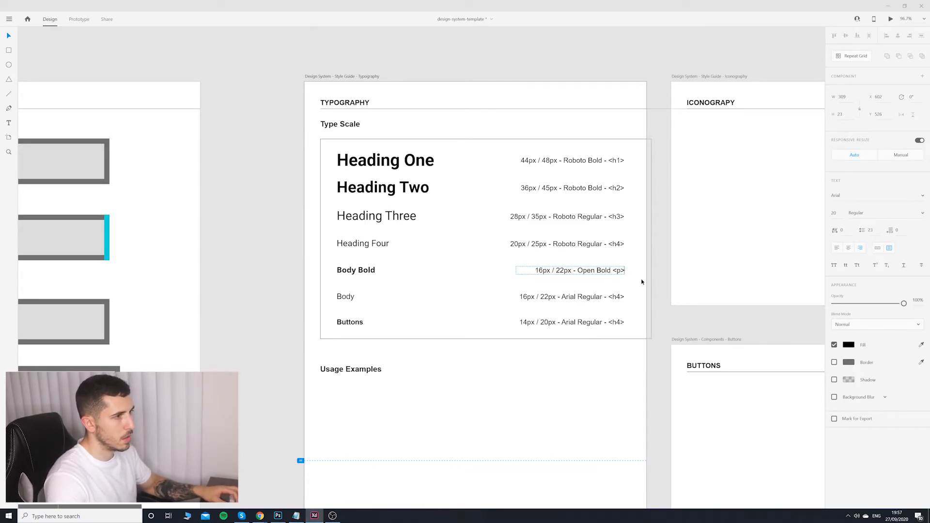
pyautogui.press('Escape')
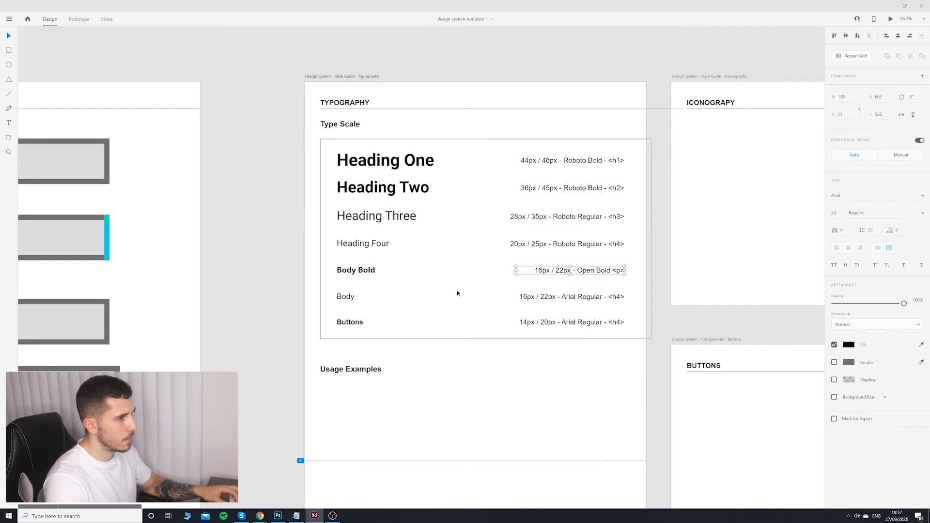
# Step: Change the font of the Body sample text in the type scale to Open Sans
pyautogui.click(367, 295)
pyautogui.click(852, 196)
pyautogui.write('O')
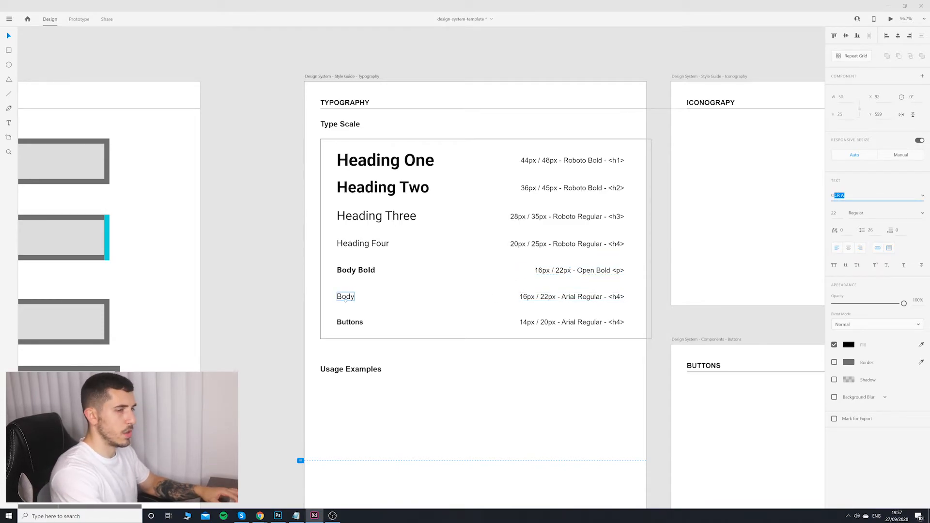
pyautogui.write('pen Sans')
pyautogui.press('Return')
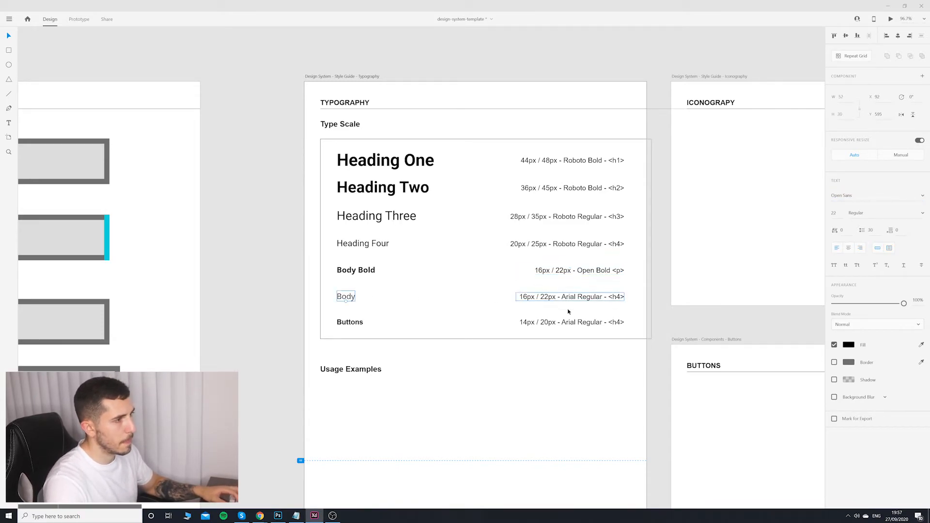
# Step: Replace "Arial" with "Open Sans" in the Body specification label and widen its text box to fit on one line
pyautogui.doubleClick(575, 297)
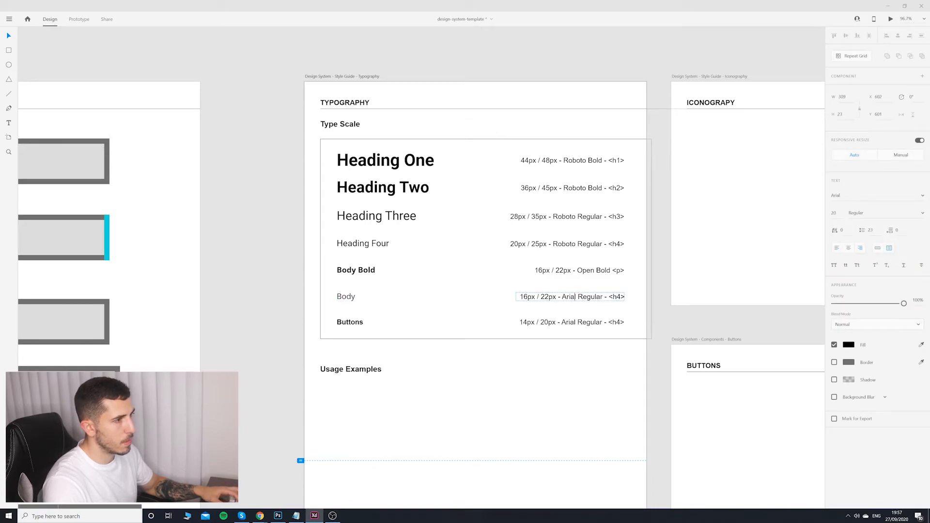
pyautogui.hotkey('ctrl', 'shift', 'Left')
pyautogui.write('Open Sans')
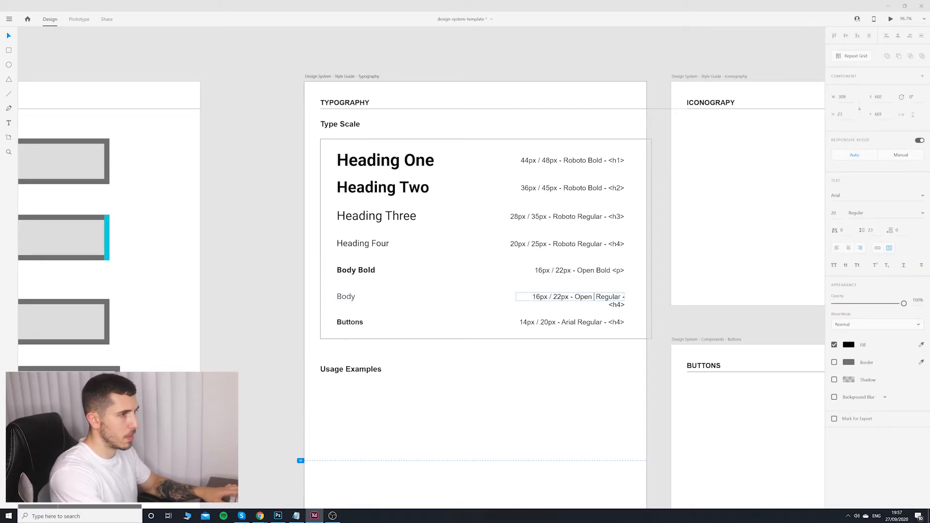
pyautogui.press('Escape')
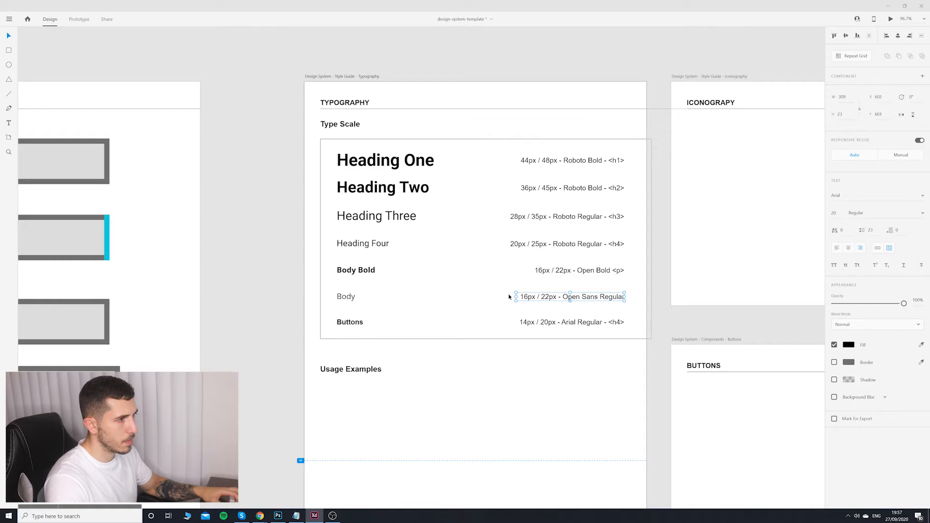
pyautogui.moveTo(516, 296); pyautogui.dragTo(475, 296)
# Step: Complete the font name in the Body Bold specification label to "Open Sans Bold"
pyautogui.doubleClick(602, 274)
pyautogui.click(591, 270)
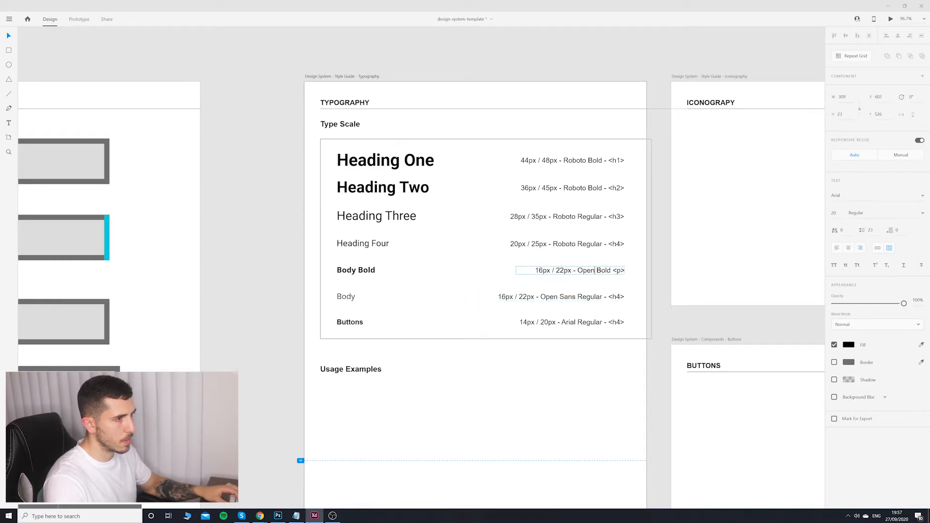
pyautogui.write('Sans')
# Step: Change the HTML tag in the Body specification label to "<p>"
pyautogui.doubleClick(606, 297)
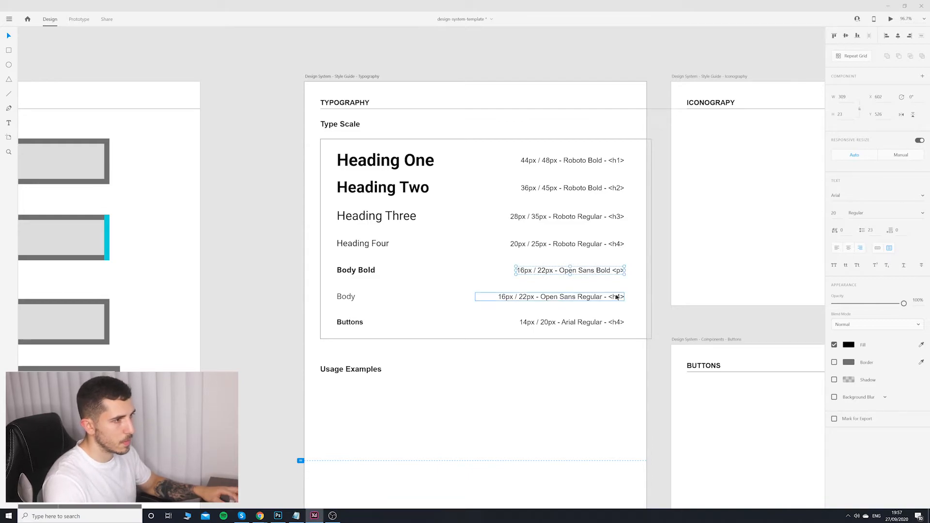
pyautogui.doubleClick(618, 296)
pyautogui.write('p')
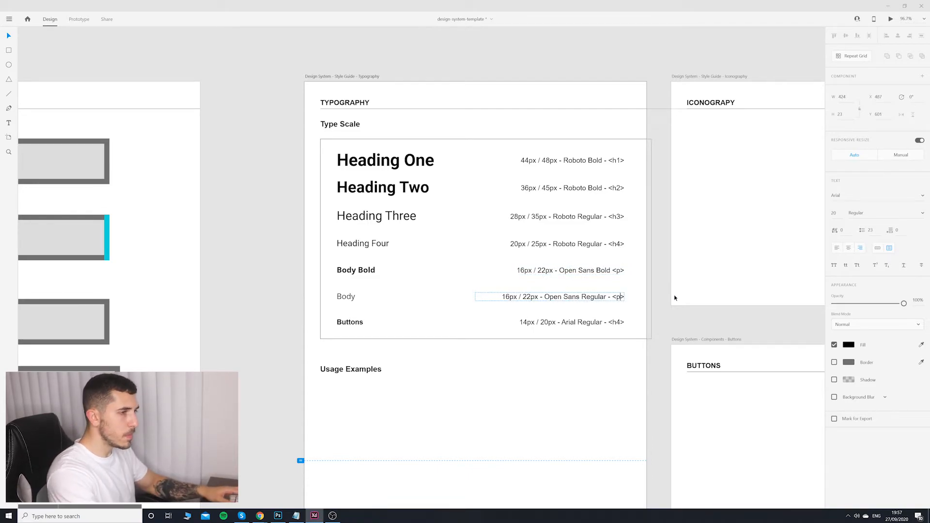
pyautogui.press('Escape')
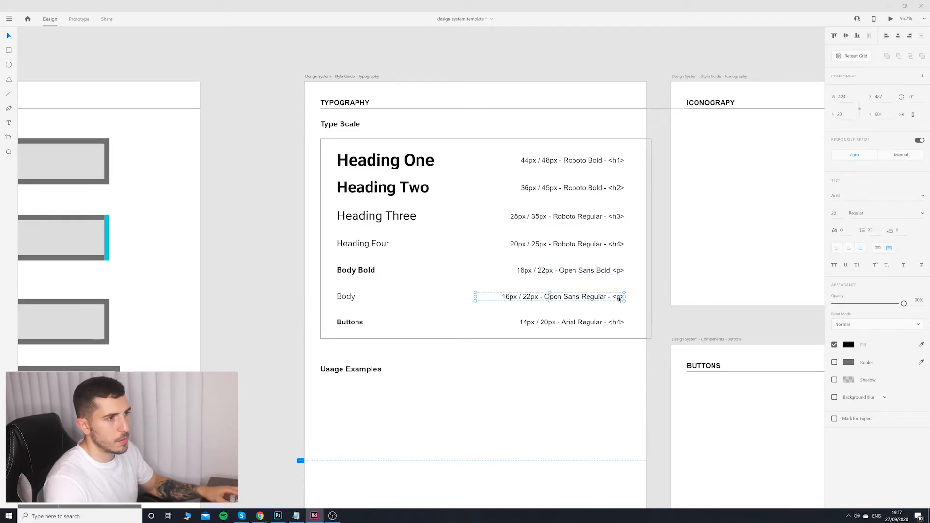
pyautogui.click(619, 270)
pyautogui.doubleClick(620, 271)
pyautogui.click(621, 270)
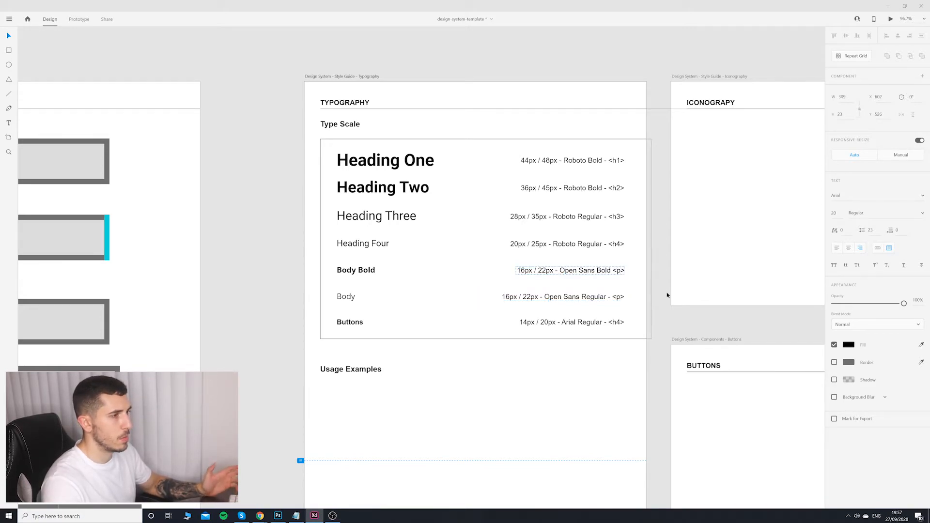
pyautogui.click(604, 297)
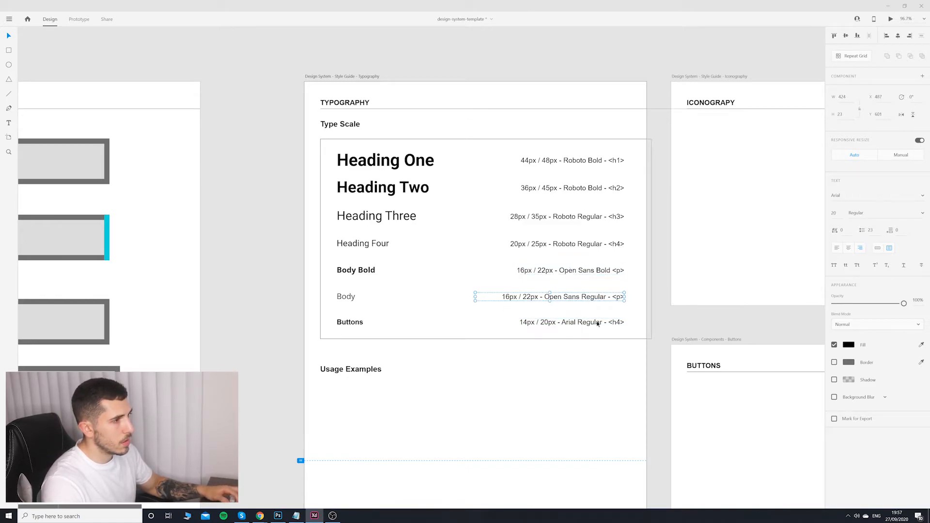
pyautogui.click(360, 324)
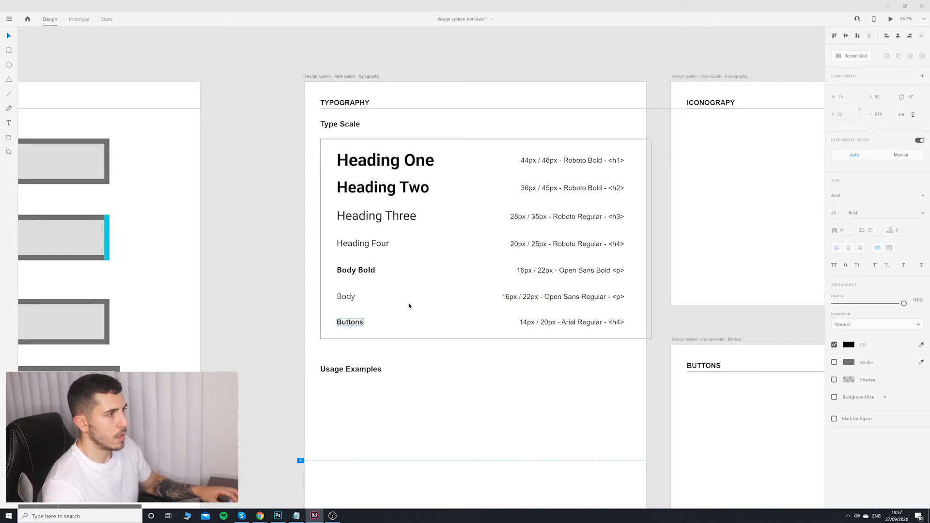
# Step: Change the HTML tag in the Buttons specification label to "<button>" and widen its text box to fit on one line
pyautogui.click(588, 325)
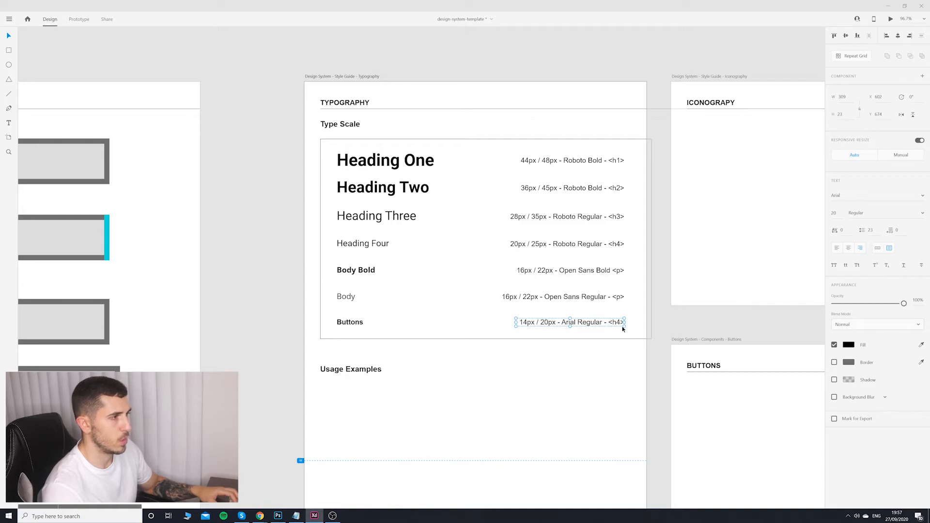
pyautogui.scroll(-1, 649, 339)
pyautogui.doubleClick(614, 306)
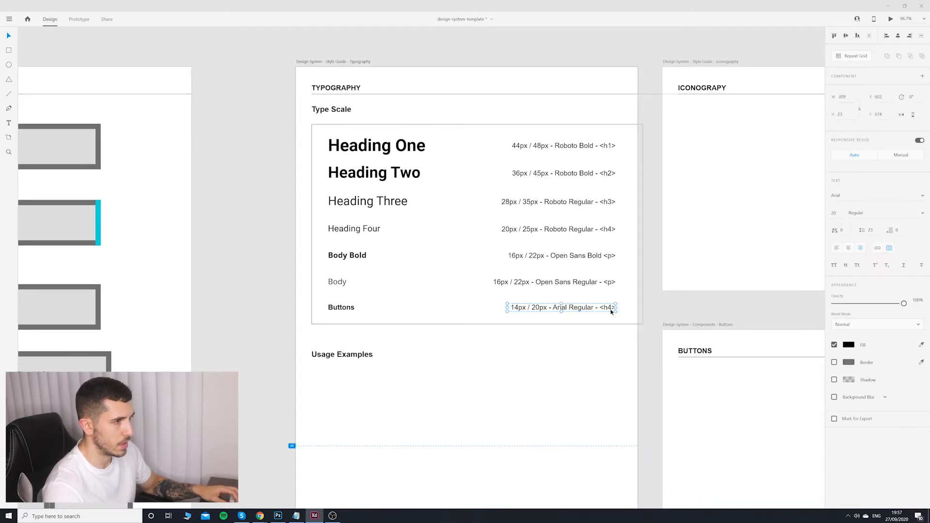
pyautogui.press('BackSpace')
pyautogui.press('BackSpace')
pyautogui.write('butto')
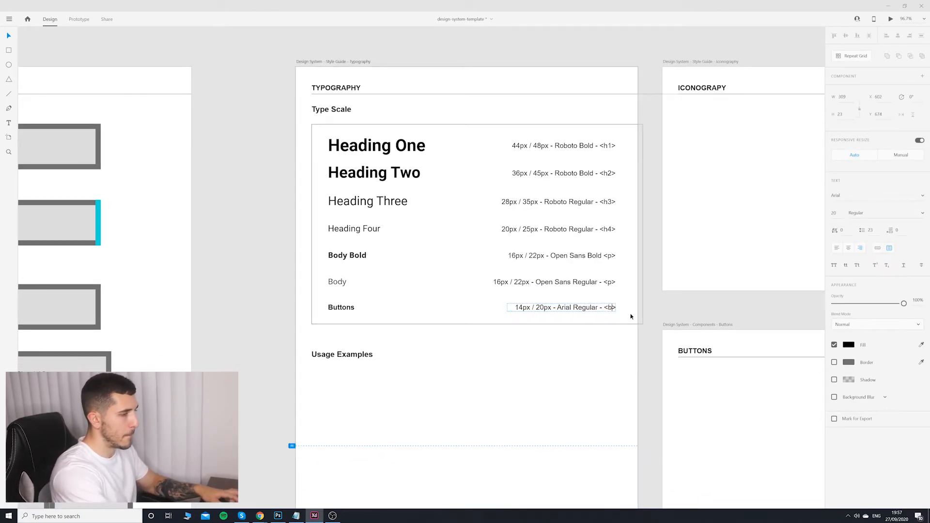
pyautogui.write('n')
pyautogui.press('Escape')
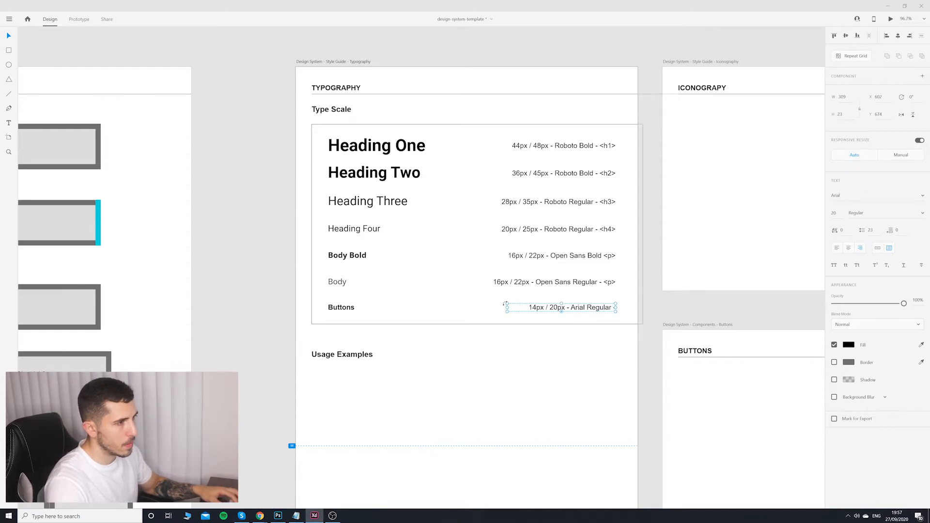
pyautogui.moveTo(507, 307); pyautogui.dragTo(479, 307)
# Step: Remove the HTML tag and its dash from the Buttons specification label, leaving "14px / 20px - Arial Regular"
pyautogui.doubleClick(603, 308)
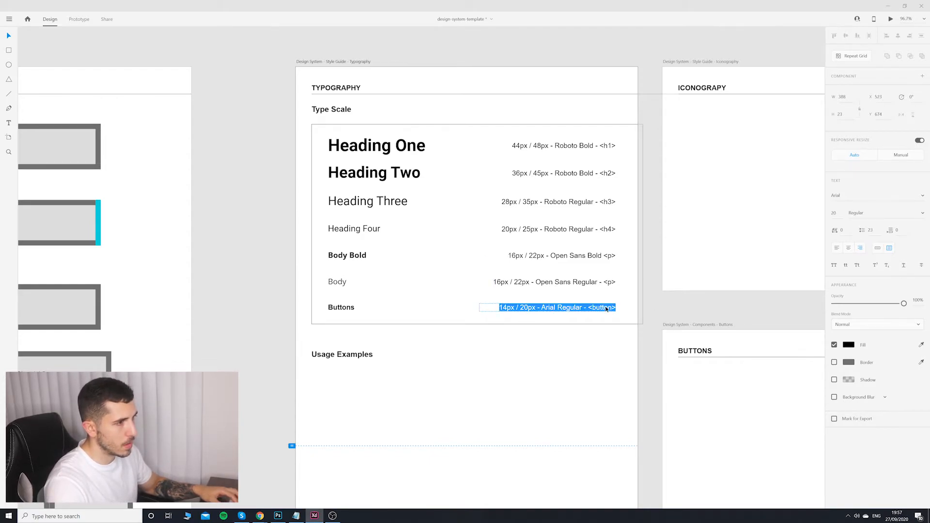
pyautogui.click(609, 308)
pyautogui.press('Right')
pyautogui.hotkey('shift', 'Left')
pyautogui.hotkey('shift', 'Left')
pyautogui.hotkey('shift', 'Left')
pyautogui.hotkey('shift', 'Left')
pyautogui.hotkey('shift', 'Left')
pyautogui.hotkey('shift', 'Left')
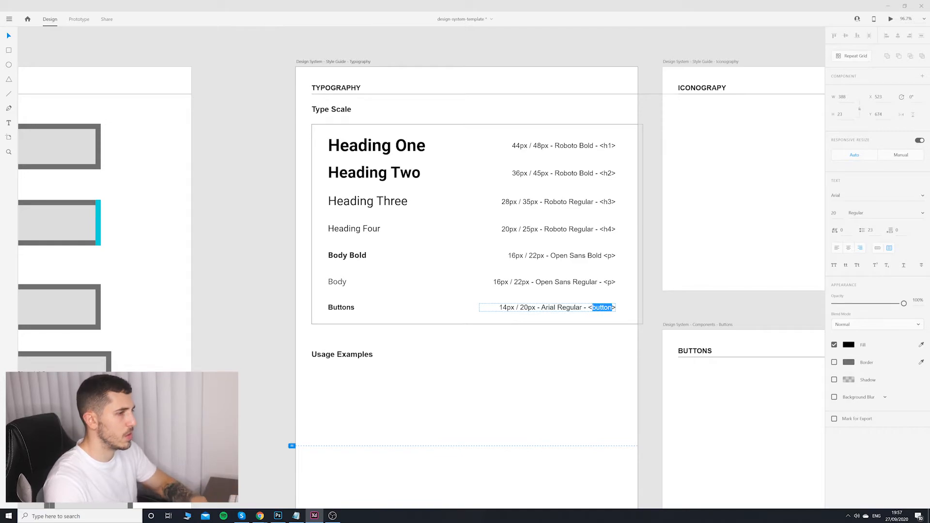
pyautogui.press('Right')
pyautogui.press('BackSpace')
pyautogui.press('BackSpace')
pyautogui.press('BackSpace')
pyautogui.press('BackSpace')
pyautogui.press('BackSpace')
pyautogui.press('BackSpace')
pyautogui.press('BackSpace')
pyautogui.press('BackSpace')
pyautogui.press('BackSpace')
pyautogui.press('BackSpace')
pyautogui.press('BackSpace')
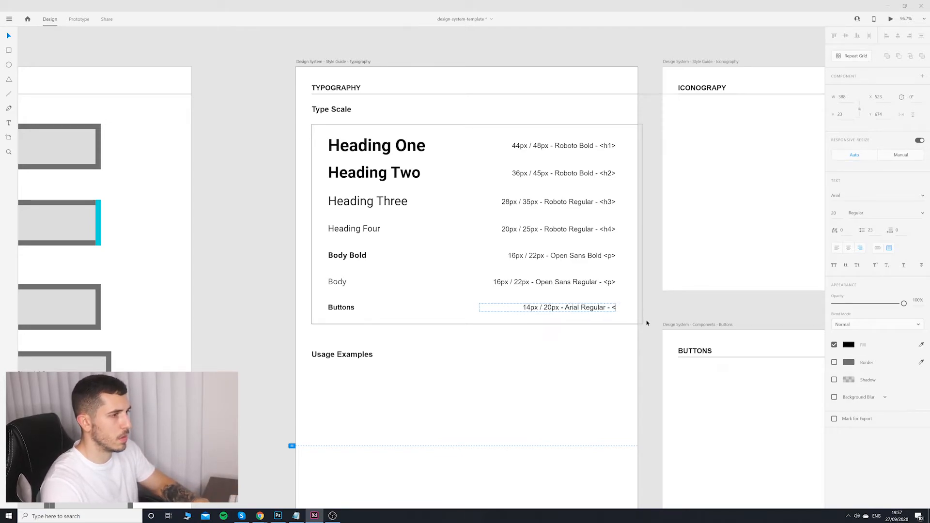
pyautogui.press('Escape')
pyautogui.click(683, 317)
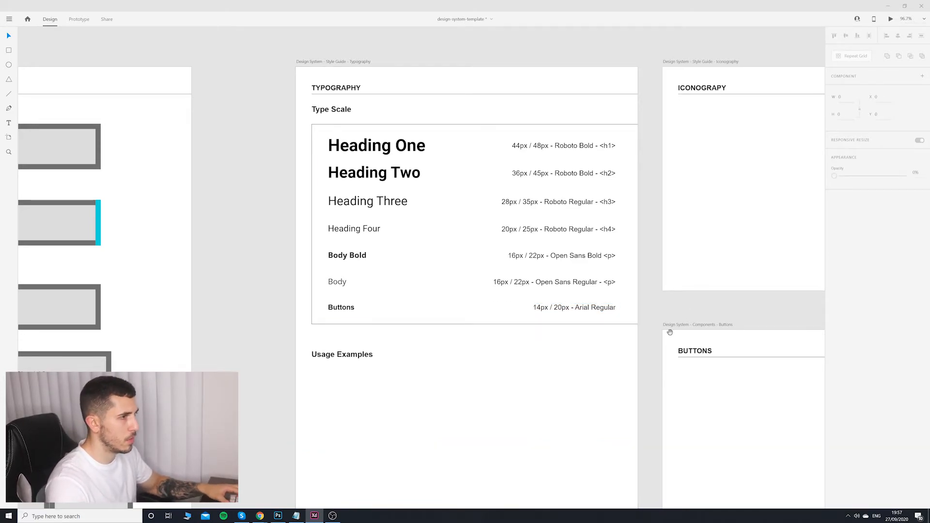
pyautogui.scroll(-3, 668, 329)
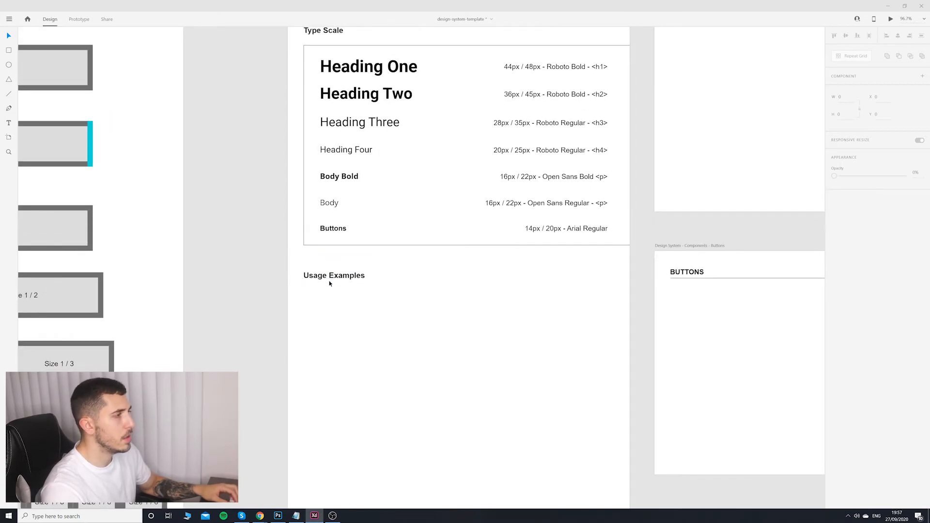
pyautogui.scroll(-3, 370, 291)
pyautogui.moveTo(396, 302)
pyautogui.mouseDown()
pyautogui.moveTo(448, 295)
pyautogui.moveTo(407, 303)
pyautogui.mouseUp()
pyautogui.scroll(3, 408, 305)
pyautogui.scroll(-2, 420, 307)
pyautogui.scroll(3, 422, 306)
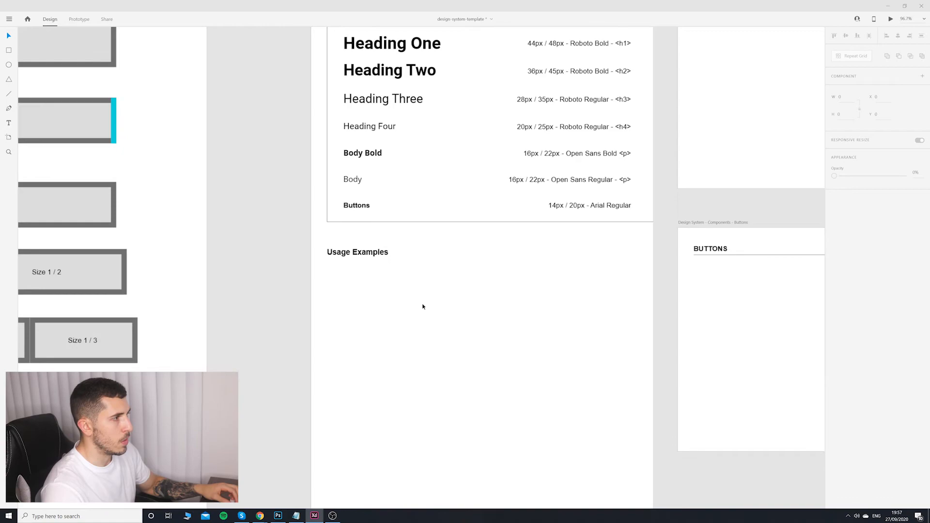
pyautogui.scroll(-2, 423, 307)
pyautogui.moveTo(388, 302); pyautogui.dragTo(386, 311)
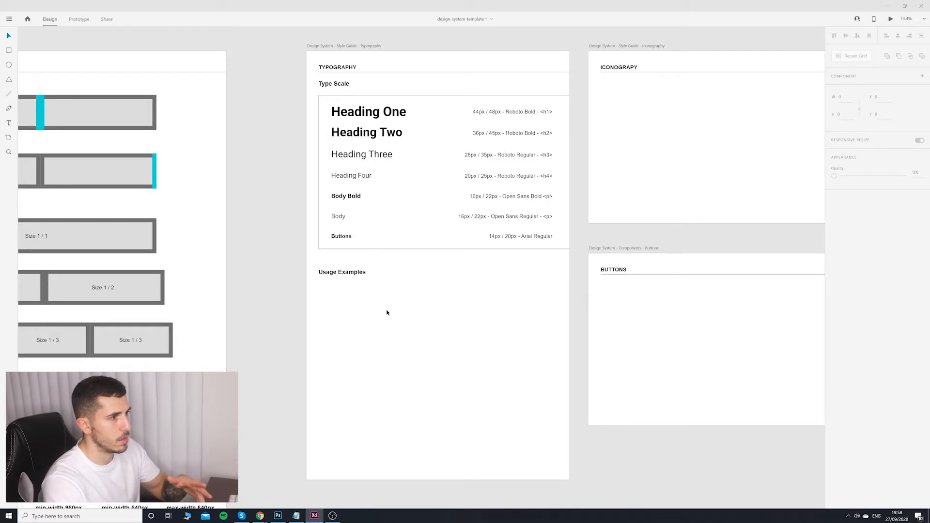
pyautogui.click(653, 248)
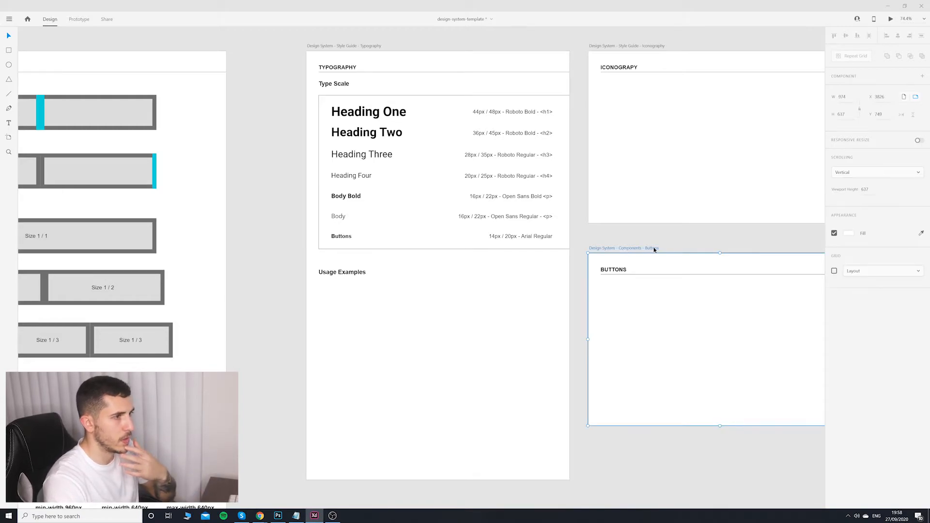
pyautogui.click(695, 249)
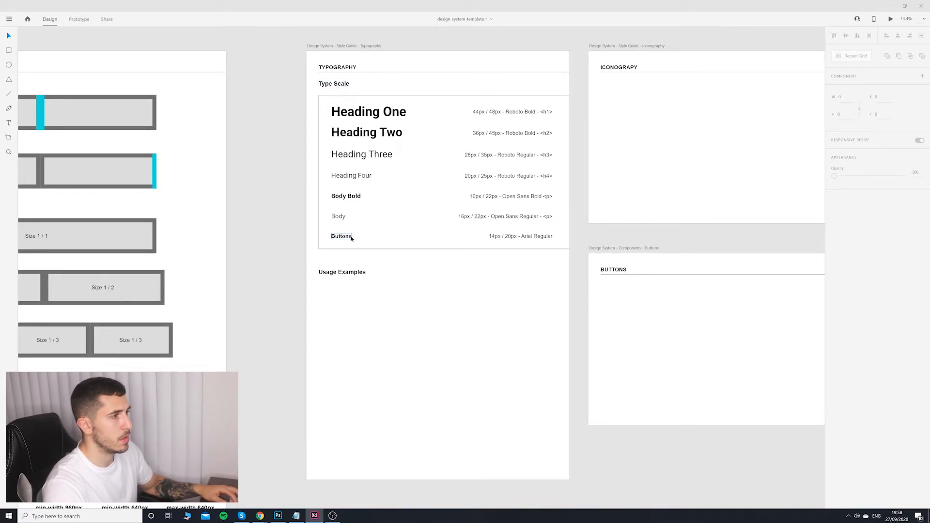
# Step: Place a copy of the Heading One sample below the Usage Examples heading and change its text to "Page Title"
pyautogui.click(384, 114)
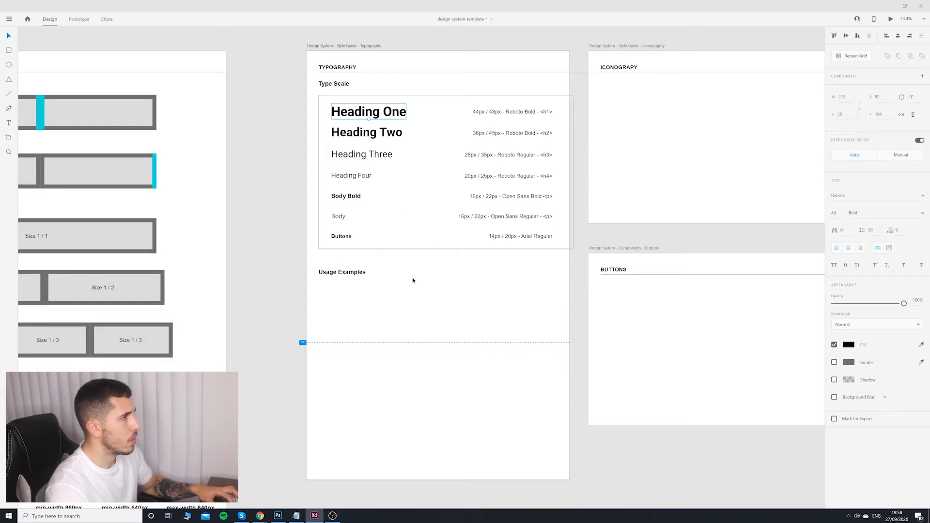
pyautogui.moveTo(389, 118); pyautogui.dragTo(377, 302)
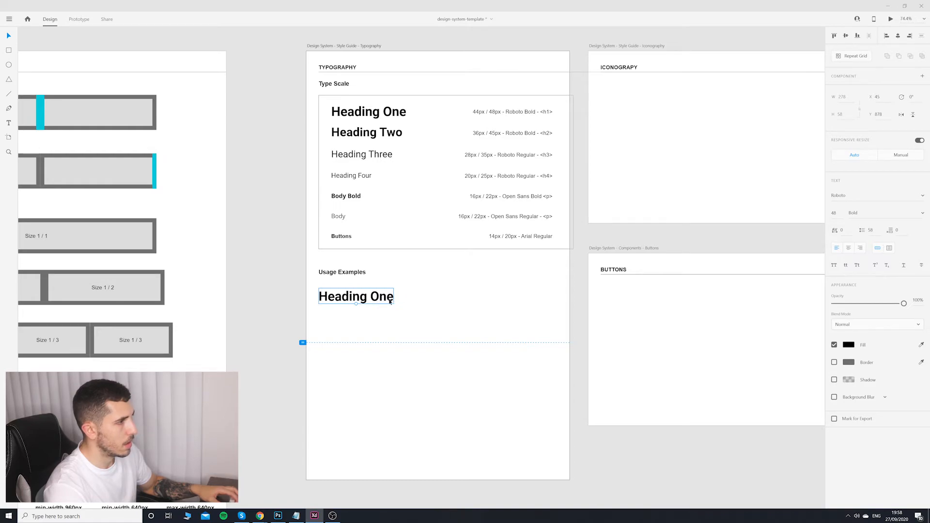
pyautogui.doubleClick(390, 302)
pyautogui.write('P')
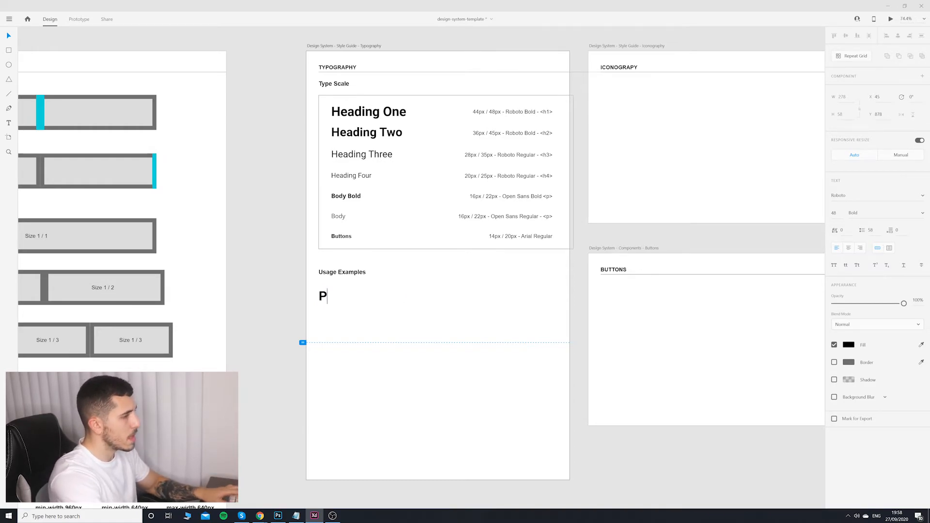
pyautogui.write('age Title')
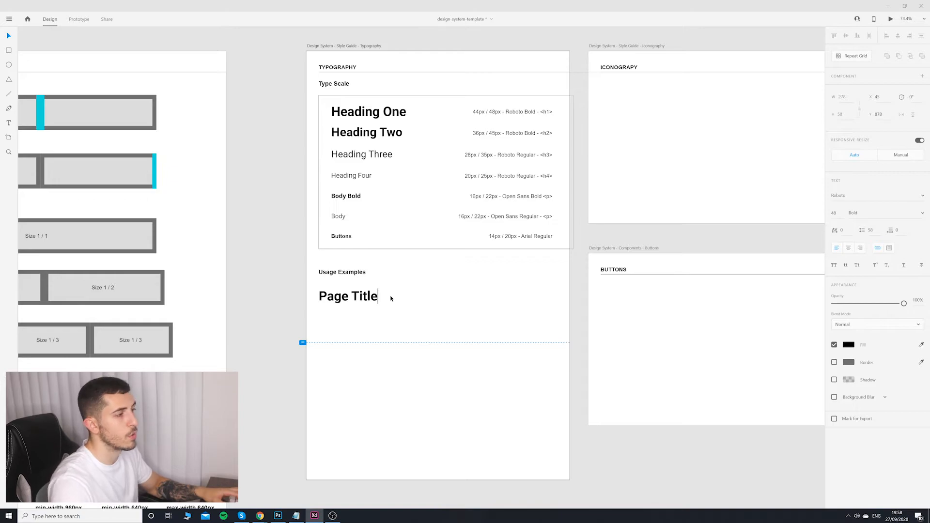
pyautogui.press('Escape')
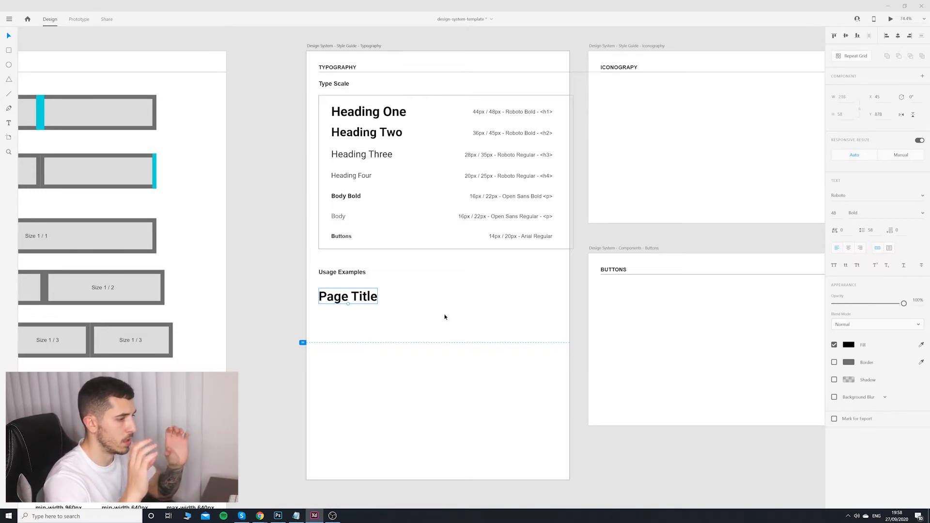
pyautogui.click(396, 313)
pyautogui.click(355, 297)
pyautogui.click(381, 313)
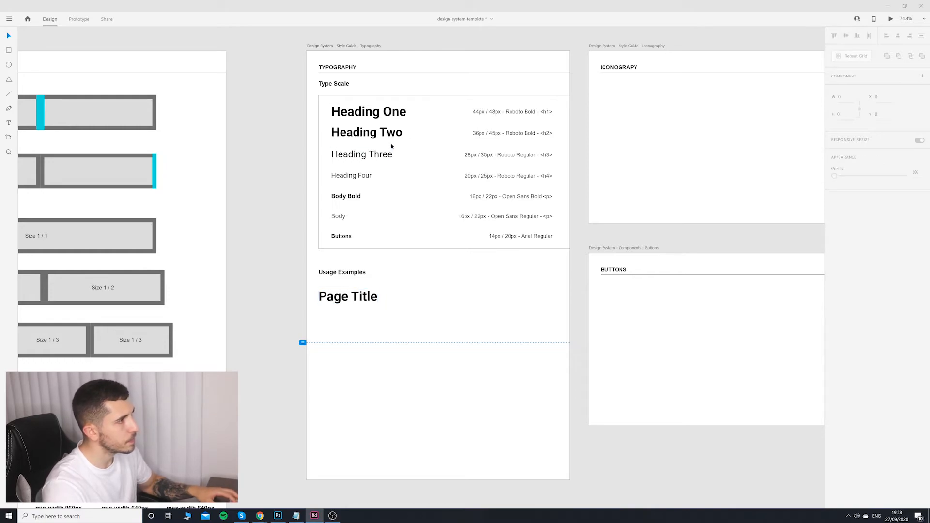
# Step: Place a copy of the Heading Three sample below the page title and change its text to "This is the latest article title"
pyautogui.click(385, 136)
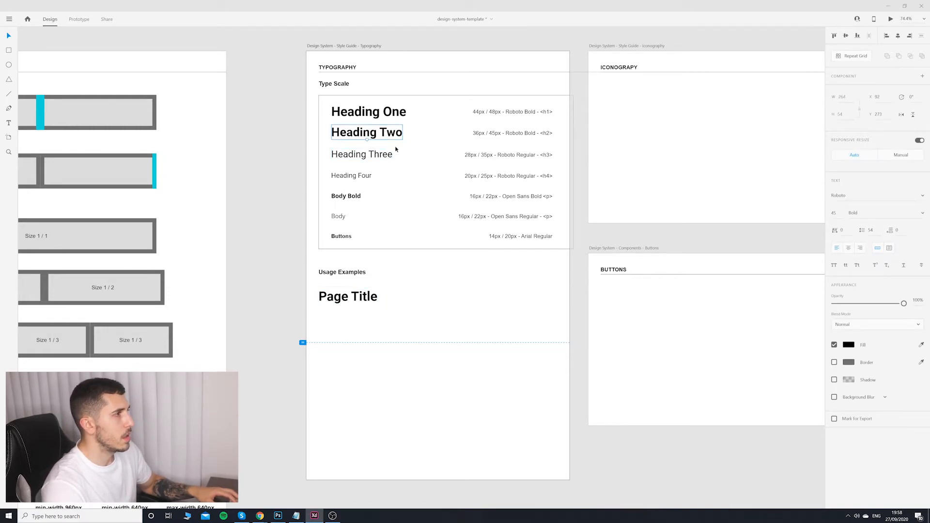
pyautogui.click(389, 154)
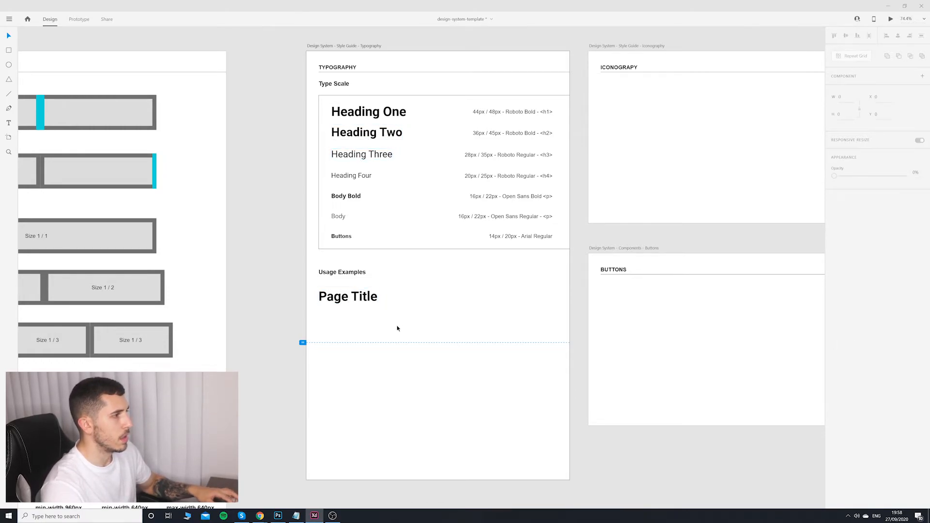
pyautogui.moveTo(384, 161); pyautogui.dragTo(366, 309)
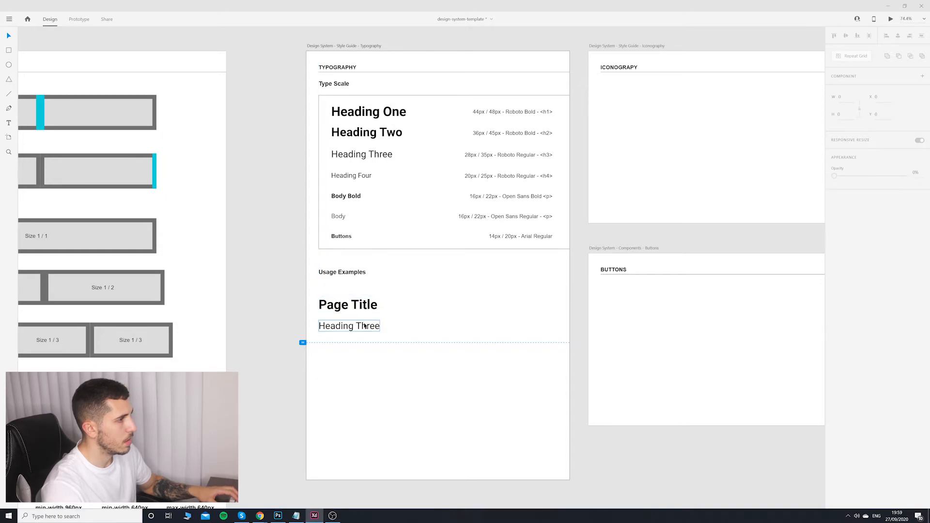
pyautogui.doubleClick(367, 327)
pyautogui.hotkey('ctrl', 'a')
pyautogui.write('A')
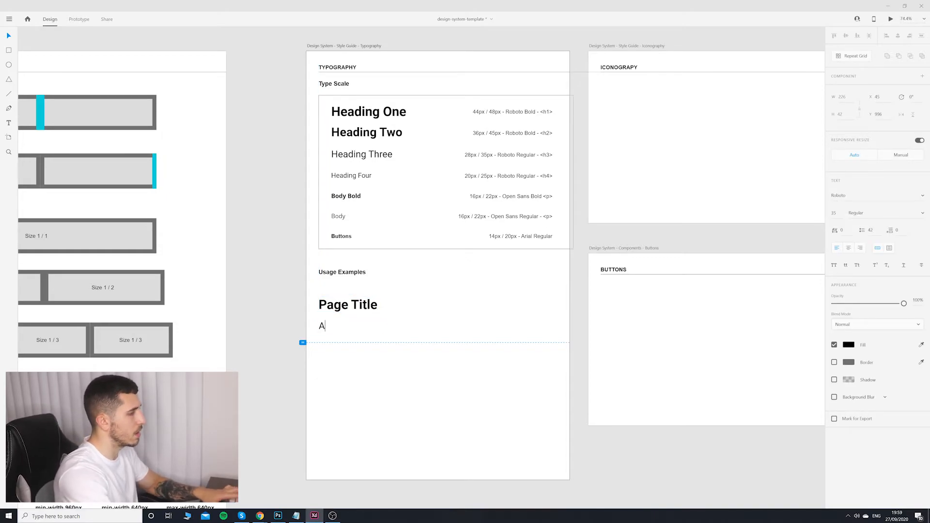
pyautogui.write('rticle')
pyautogui.hotkey('ctrl', 'a')
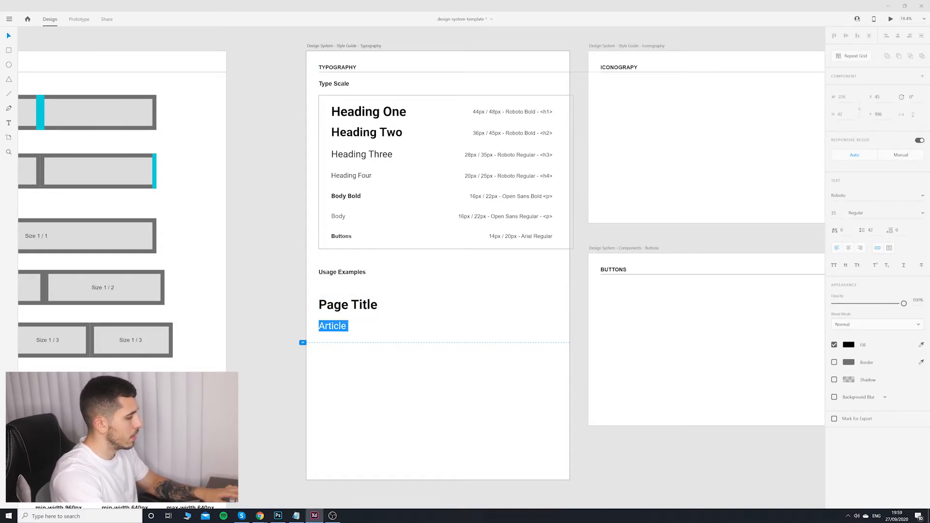
pyautogui.write('This is the lates')
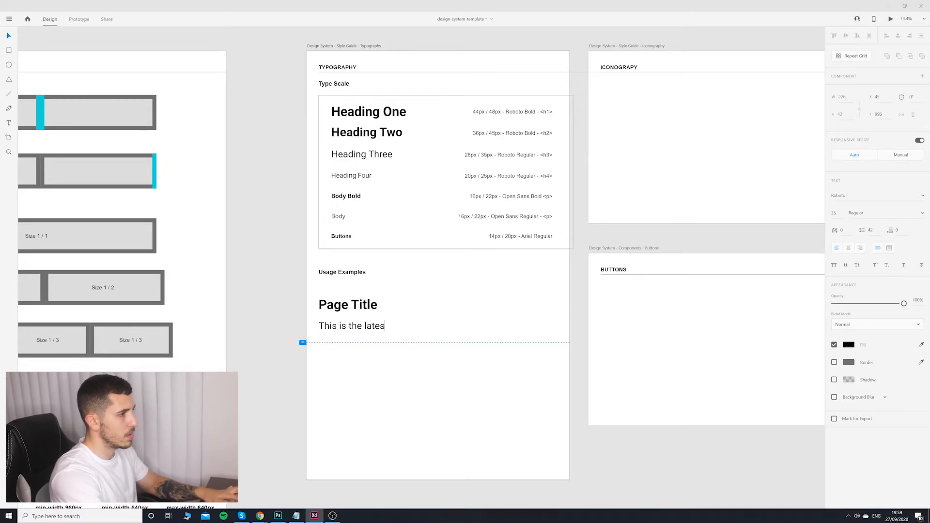
pyautogui.write('t article title')
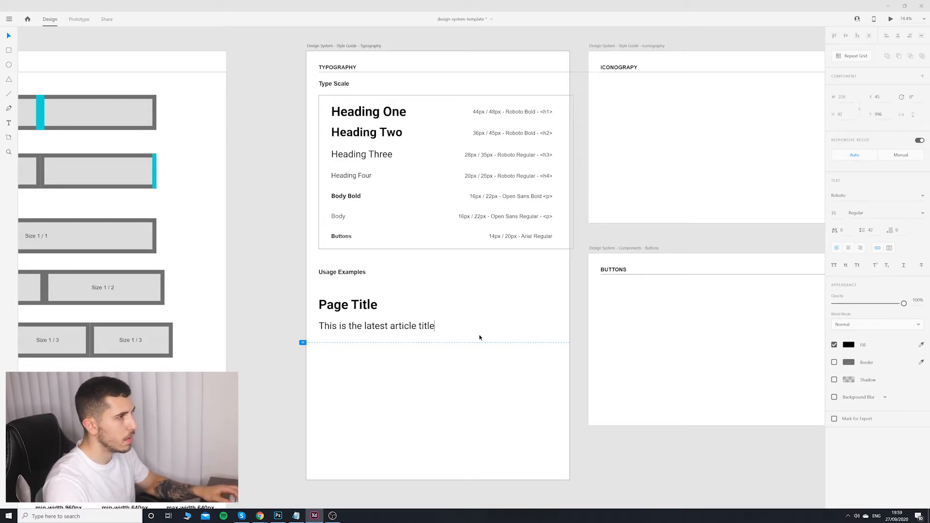
pyautogui.press('Escape')
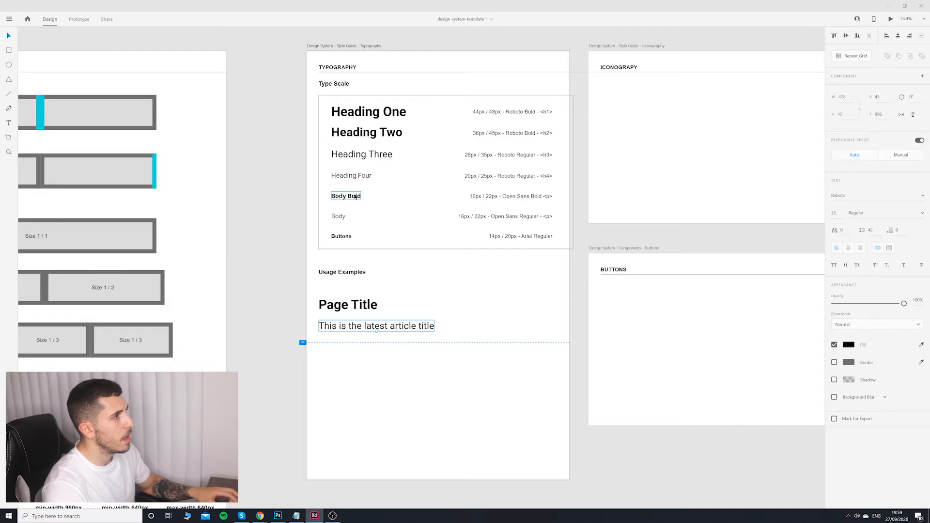
# Step: Place a copy of the Heading Four sample below the article title with the text "Short description about the contents of this article"
pyautogui.click(365, 178)
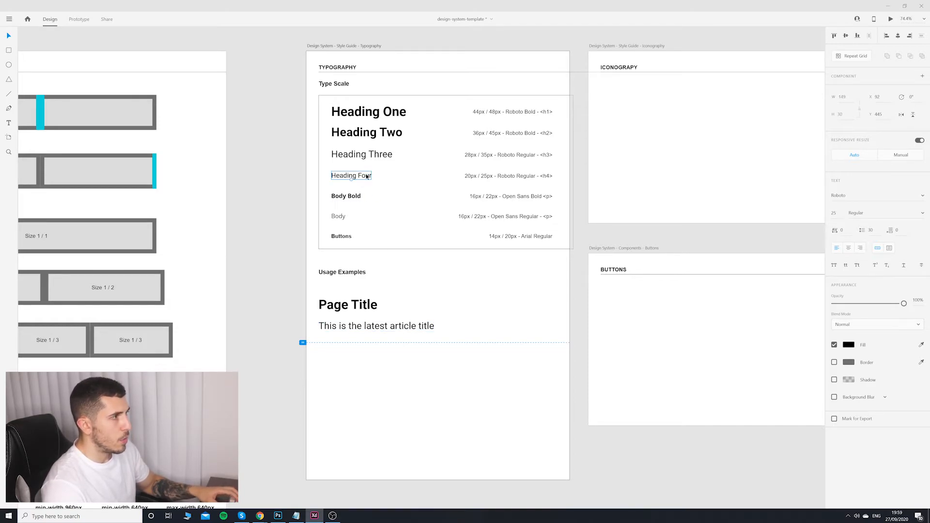
pyautogui.moveTo(367, 177); pyautogui.dragTo(354, 339)
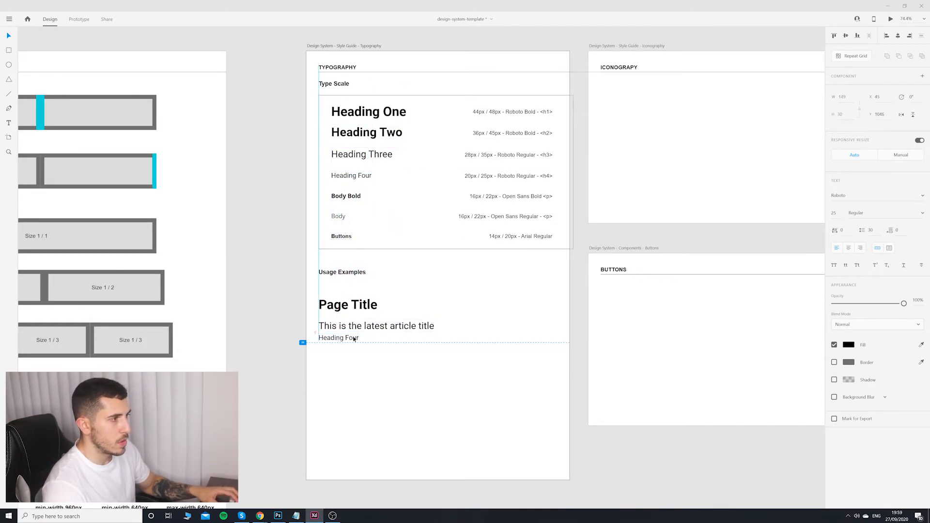
pyautogui.doubleClick(354, 339)
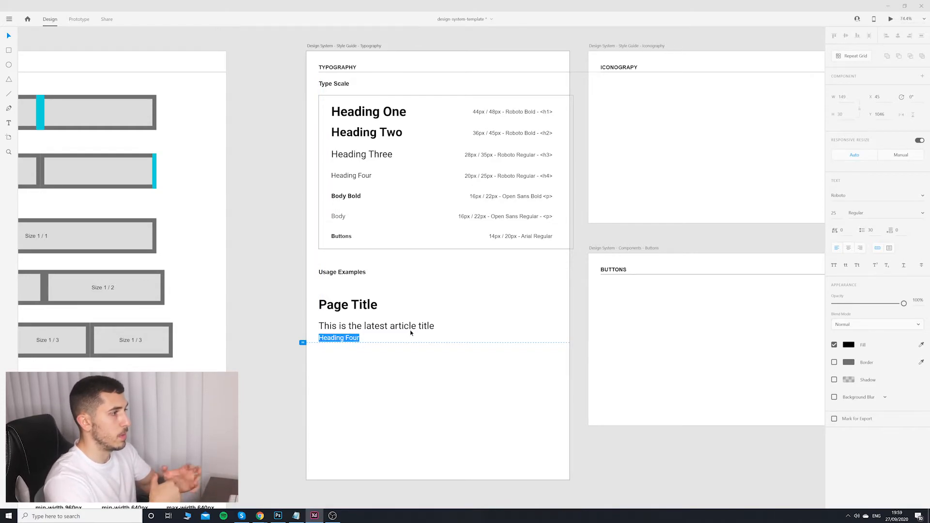
pyautogui.write('Short description about the contents of this article.')
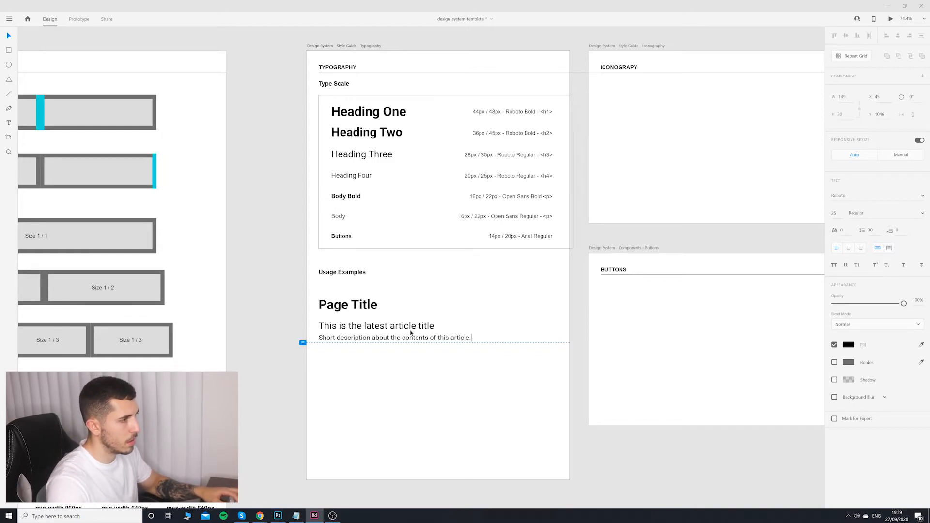
pyautogui.press('BackSpace')
pyautogui.press('Escape')
# Step: Nudge the short description line vertically so it sits slightly closer beneath the article title
pyautogui.click(442, 350)
pyautogui.click(442, 339)
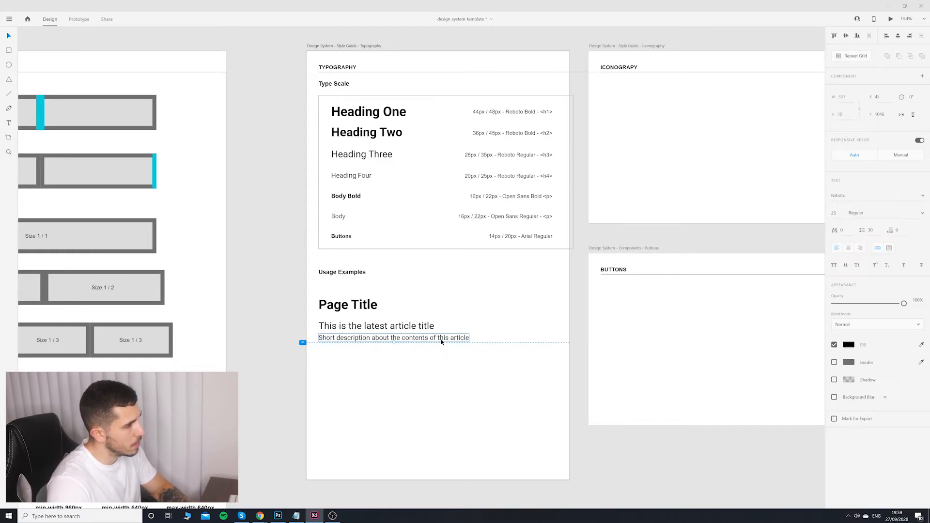
pyautogui.hotkey('shift', 'Up')
pyautogui.click(458, 373)
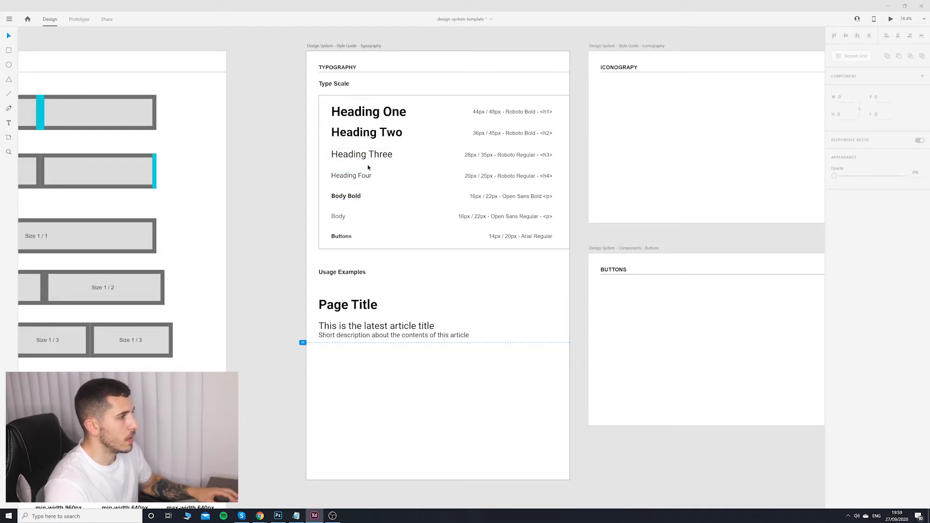
pyautogui.moveTo(370, 338); pyautogui.dragTo(411, 344)
pyautogui.click(407, 353)
pyautogui.press('Up')
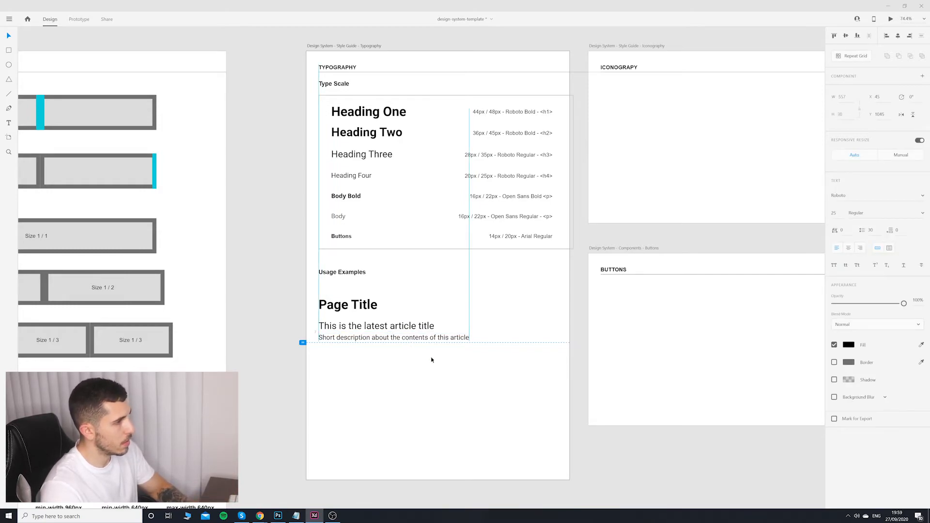
pyautogui.click(421, 291)
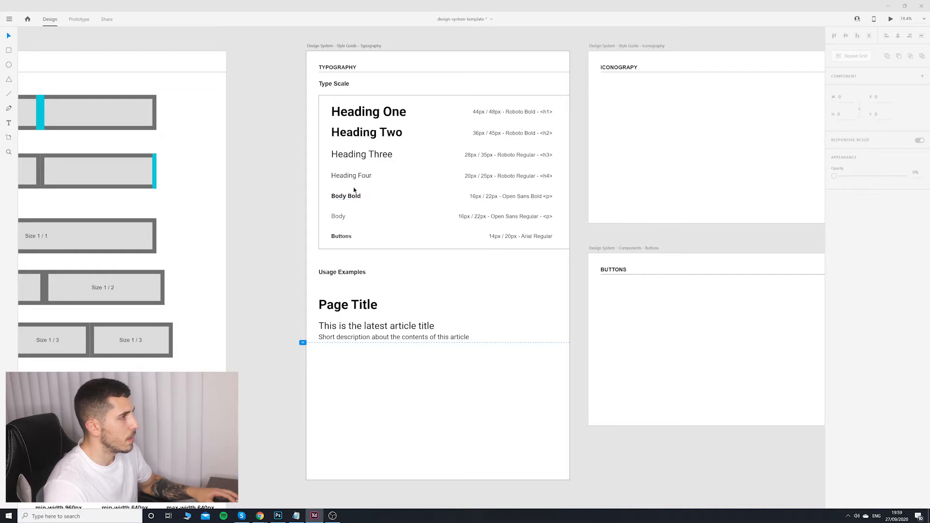
# Step: Place a copy of the Body sample below the short description, aligned with its start, and select its text for replacement
pyautogui.click(338, 217)
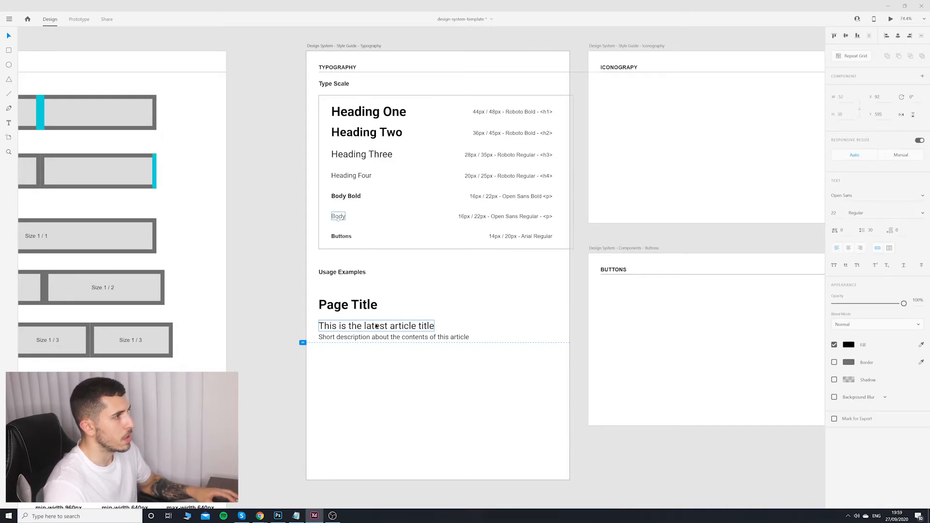
pyautogui.moveTo(340, 217); pyautogui.dragTo(329, 355)
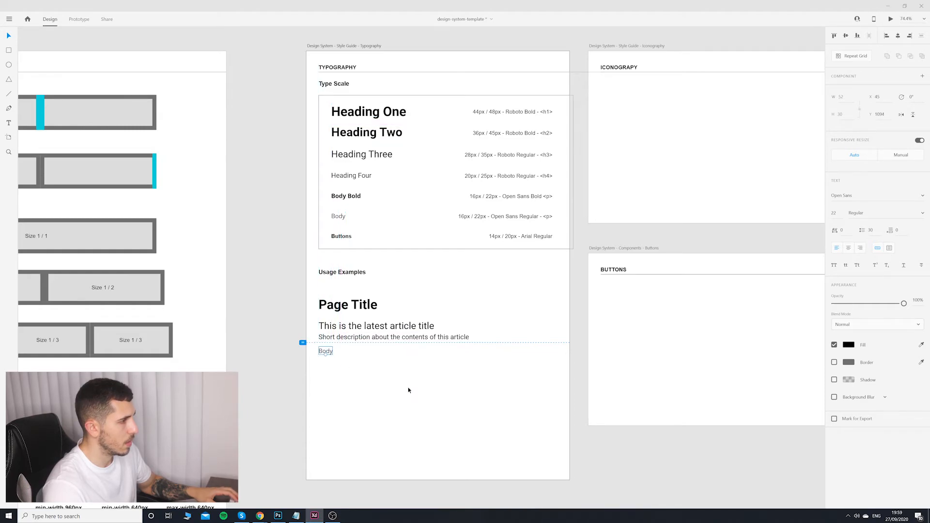
pyautogui.doubleClick(327, 352)
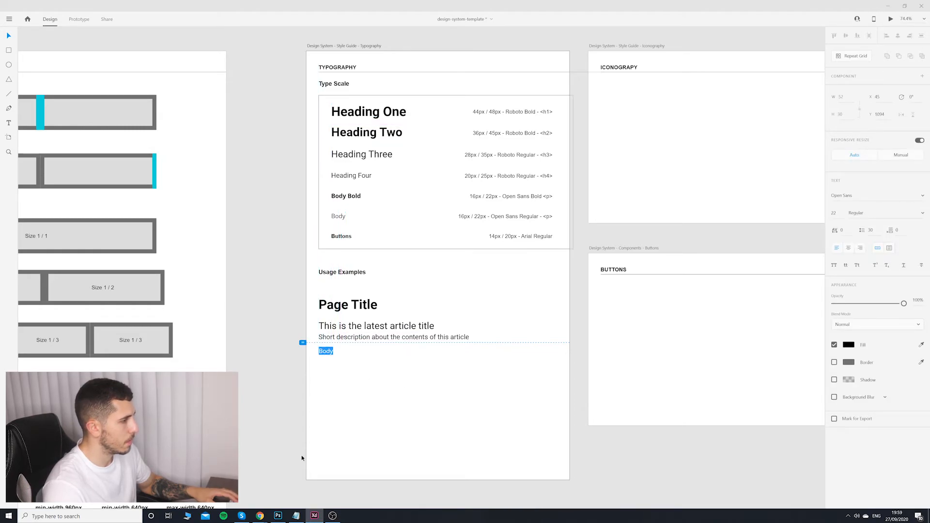
# Step: Switch to Chrome, search the web for "lorem ipsum" and open the loremipsum.io result
pyautogui.click(260, 515)
pyautogui.click(269, 486)
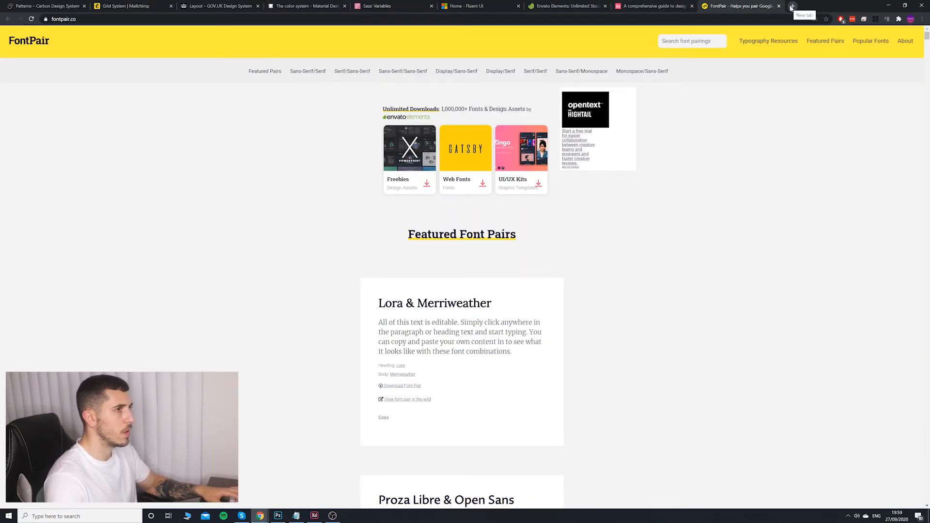
pyautogui.hotkey('ctrl', 'l')
pyautogui.write('lorem')
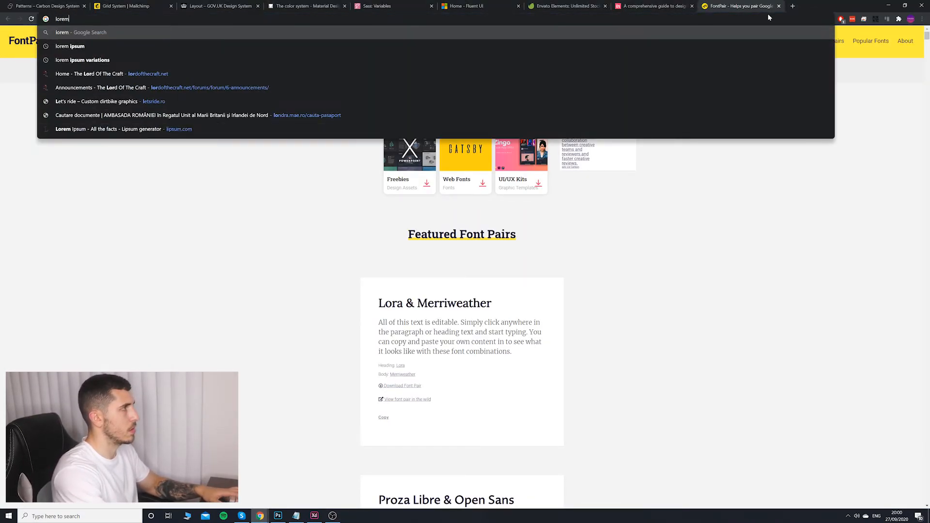
pyautogui.write(' i')
pyautogui.press('Return')
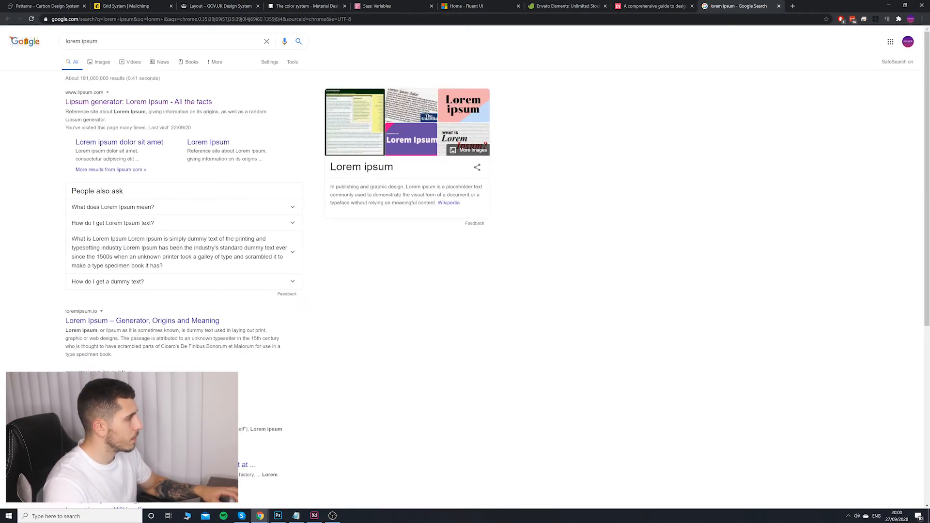
pyautogui.click(129, 321)
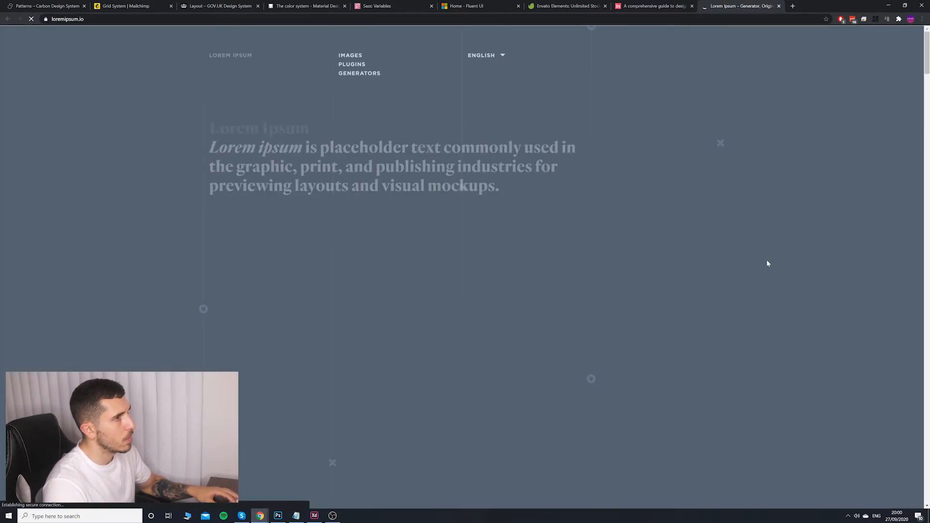
# Step: Copy the introductory sentence under "Meaning of Lorem Ipsum" on the page
pyautogui.scroll(-10, 558, 277)
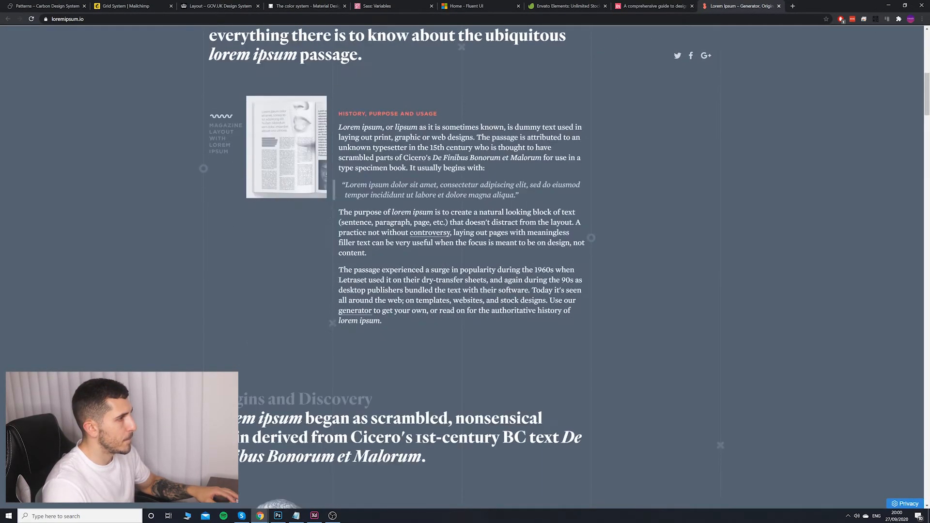
pyautogui.scroll(-7, 346, 249)
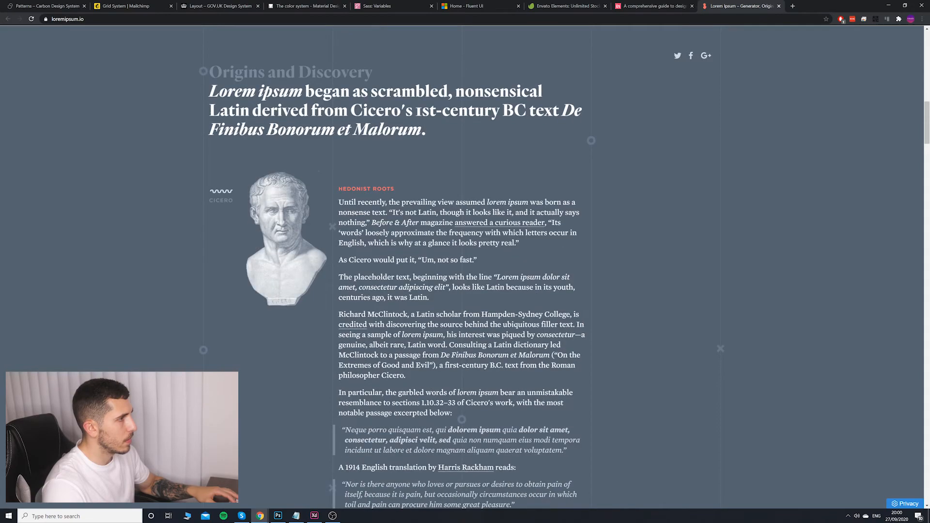
pyautogui.scroll(-20, 347, 250)
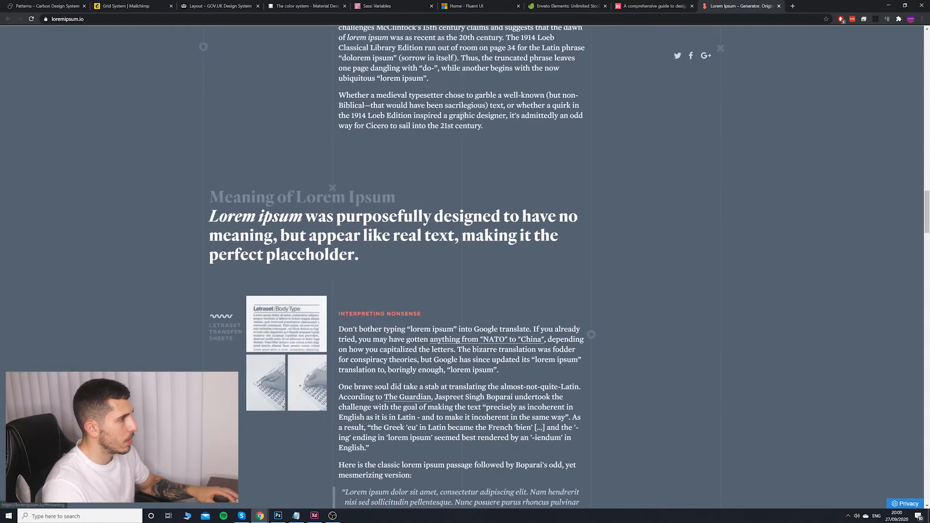
pyautogui.moveTo(210, 216); pyautogui.dragTo(363, 260)
pyautogui.hotkey('ctrl', 'c')
# Step: Switch back to Adobe XD, replace the copied Body sample's text with the lorem ipsum sentence and convert it to area text
pyautogui.click(314, 516)
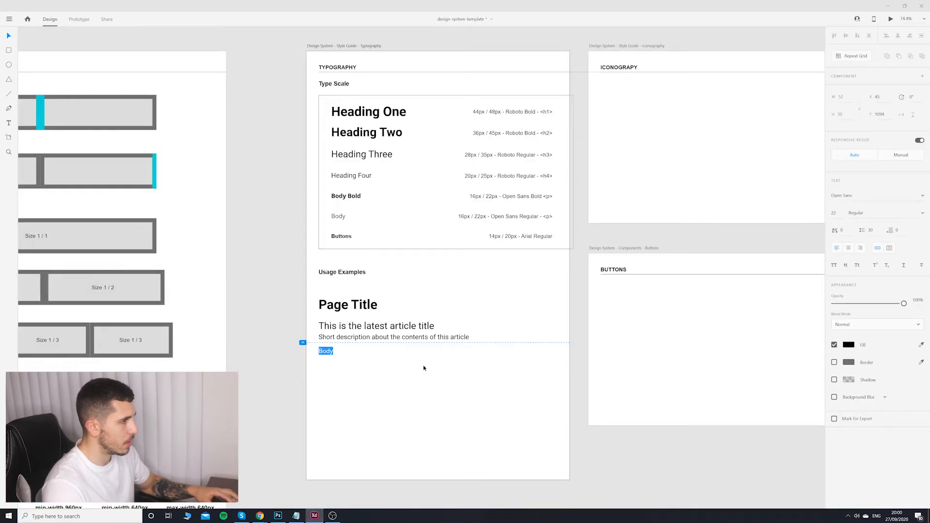
pyautogui.hotkey('ctrl', 'v')
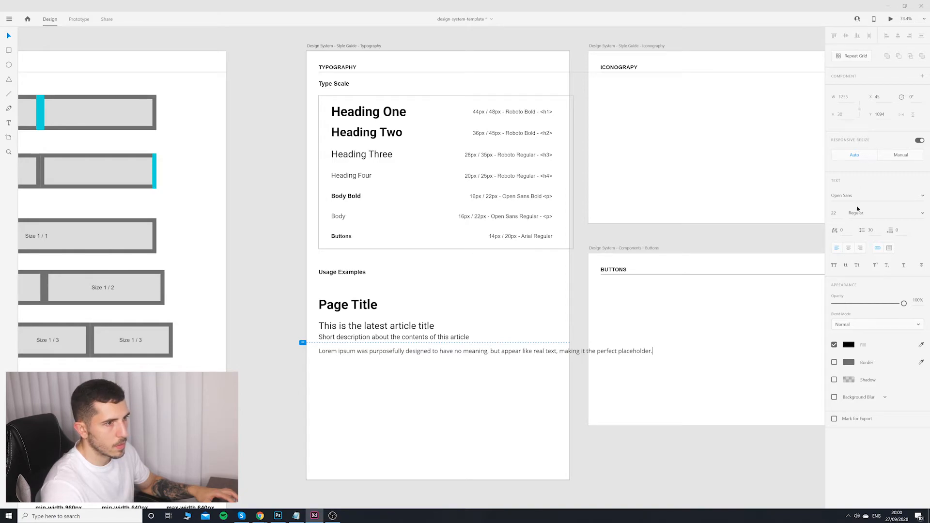
pyautogui.click(888, 248)
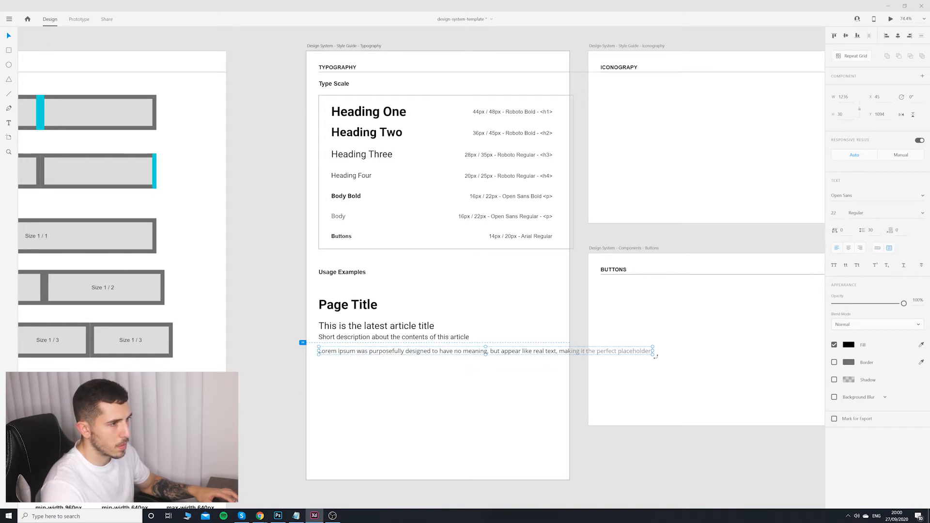
# Step: Resize the lorem ipsum area text to about 821 px wide, append the same sentence again and make the box tall enough for the paragraph
pyautogui.moveTo(655, 351); pyautogui.dragTo(541, 355)
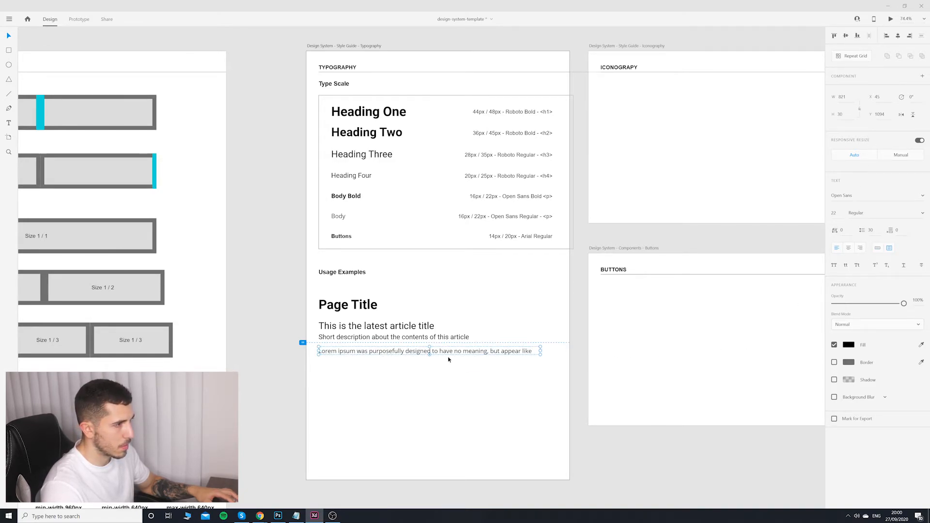
pyautogui.moveTo(429, 353); pyautogui.dragTo(435, 381)
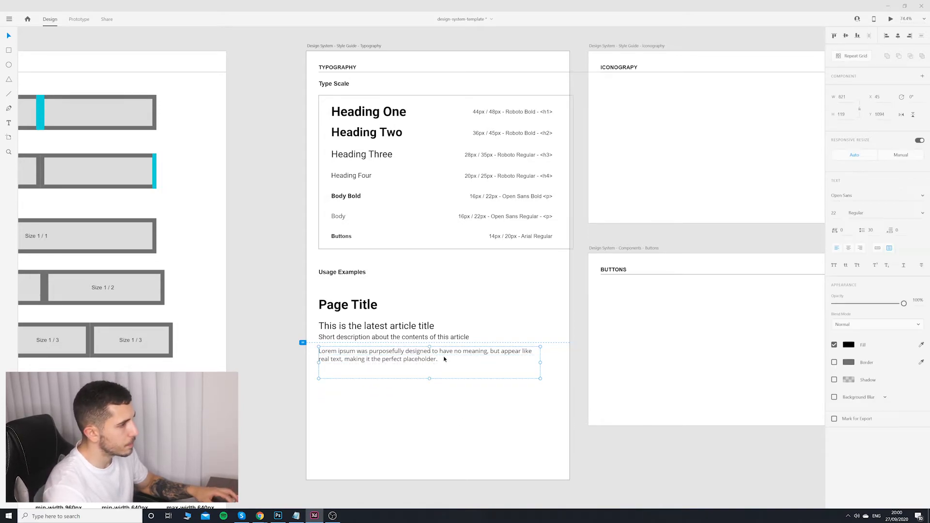
pyautogui.doubleClick(475, 365)
pyautogui.hotkey('ctrl', 'v')
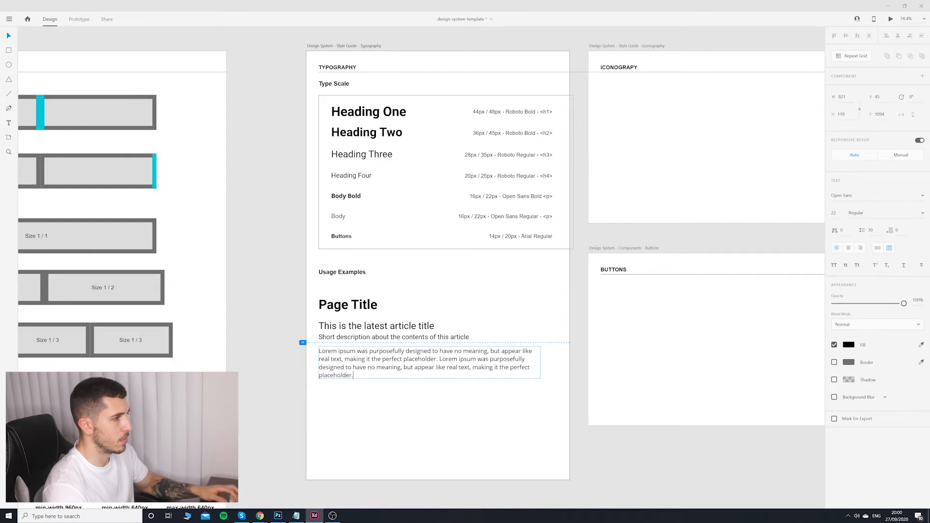
pyautogui.press('Escape')
pyautogui.moveTo(429, 379); pyautogui.dragTo(430, 396)
pyautogui.click(565, 434)
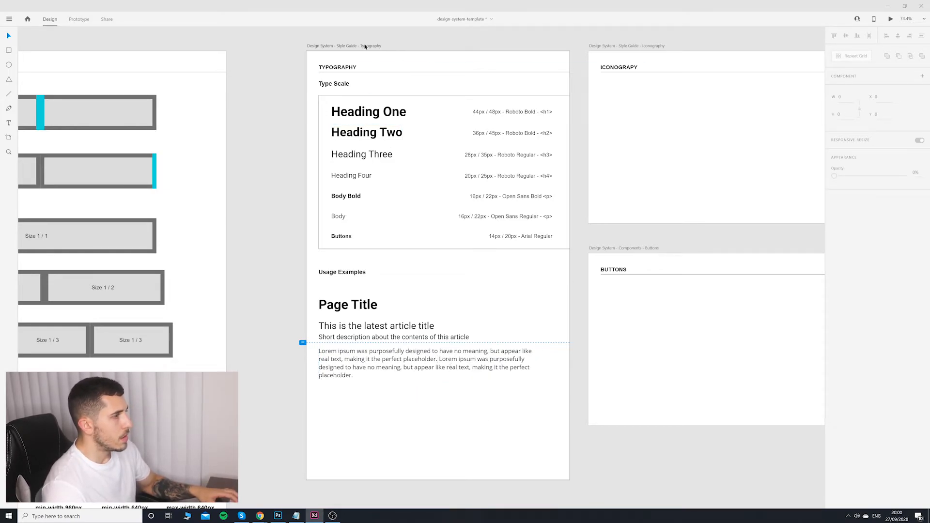
# Step: Preview the Typography artboard, check the type scale and usage examples down the page, and close the preview
pyautogui.click(372, 46)
pyautogui.click(891, 20)
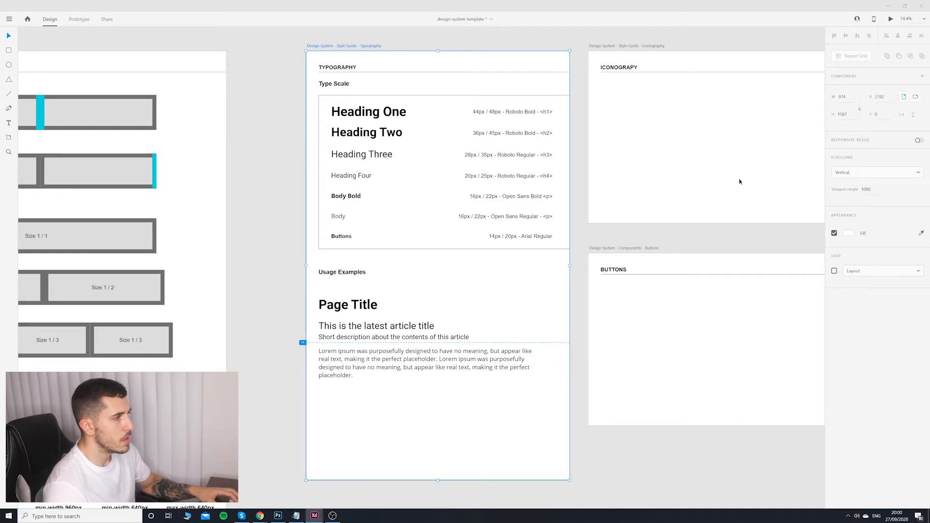
pyautogui.moveTo(367, 35); pyautogui.dragTo(385, 43)
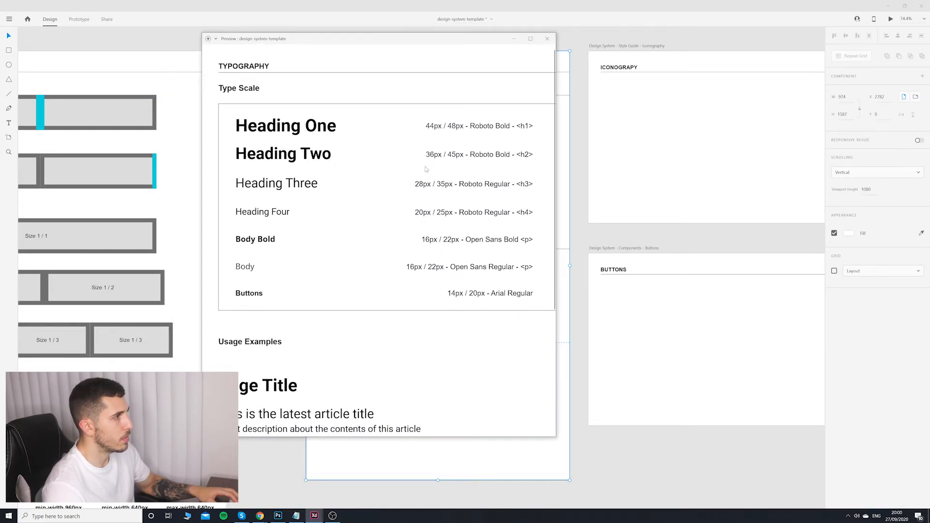
pyautogui.scroll(-4, 392, 300)
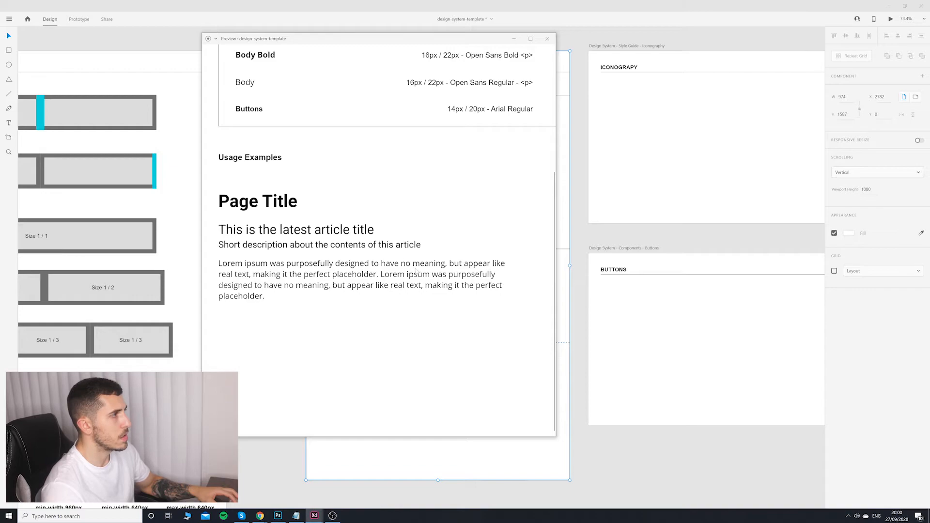
pyautogui.click(548, 38)
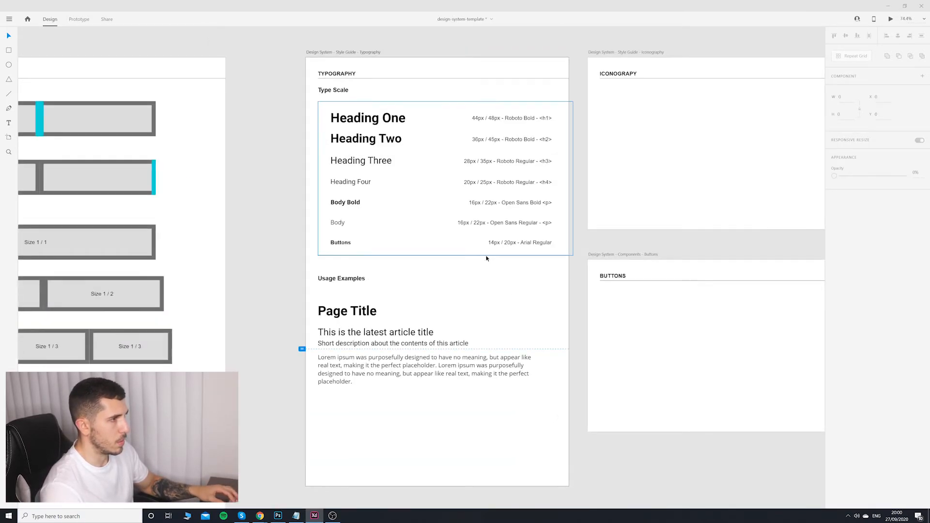
# Step: Duplicate the type scale's border rectangle below Page Title, aligned with the original, and shorten it to frame the article example
pyautogui.click(486, 256)
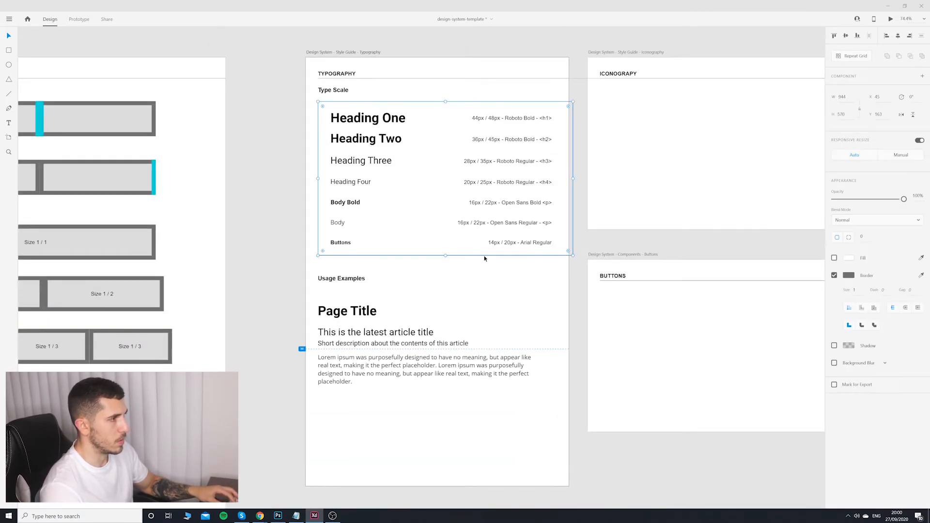
pyautogui.moveTo(471, 257); pyautogui.dragTo(467, 372)
pyautogui.click(462, 257)
pyautogui.moveTo(458, 255); pyautogui.dragTo(446, 397)
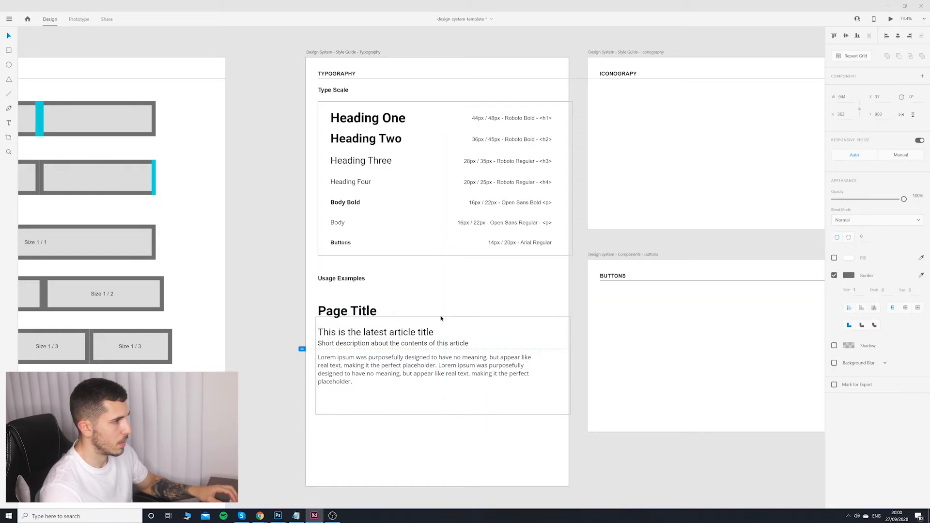
pyautogui.moveTo(445, 299); pyautogui.dragTo(444, 322)
# Step: Move the article title, short description and lorem ipsum paragraph together inward so they sit padded inside the new frame
pyautogui.click(375, 332)
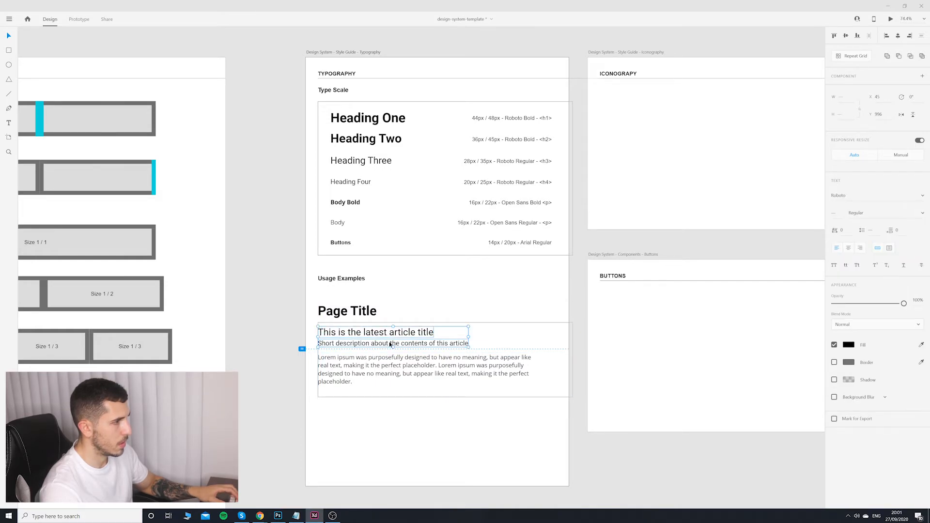
pyautogui.keyDown('shift'); pyautogui.click(413, 369); pyautogui.keyUp('shift')
pyautogui.moveTo(413, 369); pyautogui.dragTo(427, 375)
pyautogui.click(448, 426)
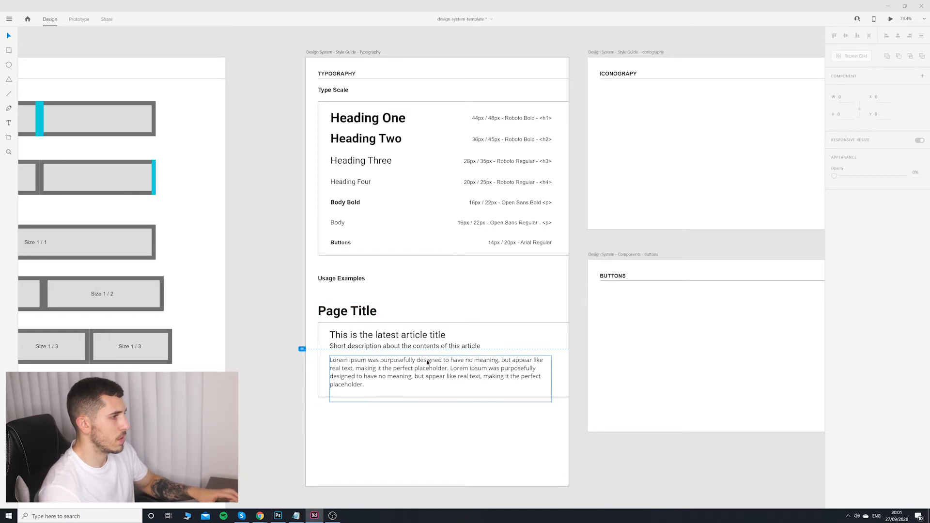
pyautogui.scroll(-4, 431, 363)
pyautogui.scroll(6, 435, 386)
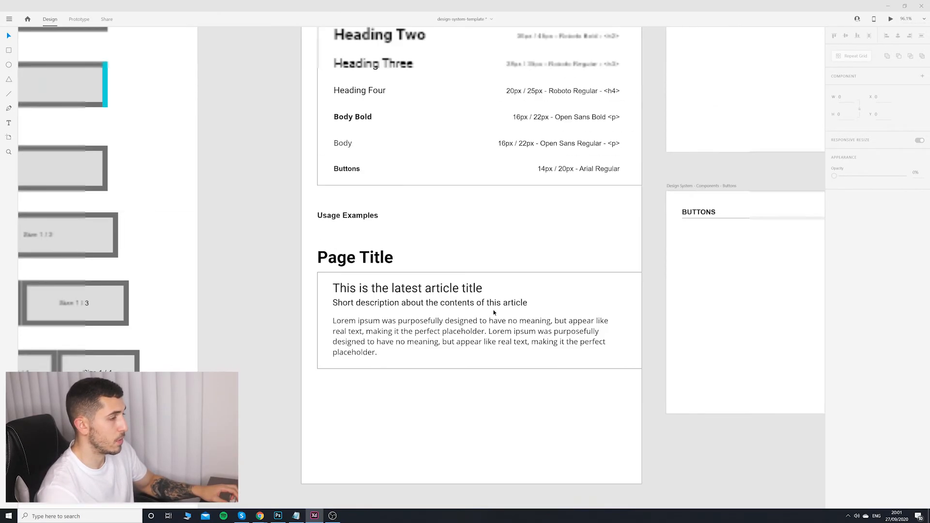
pyautogui.scroll(-2, 493, 309)
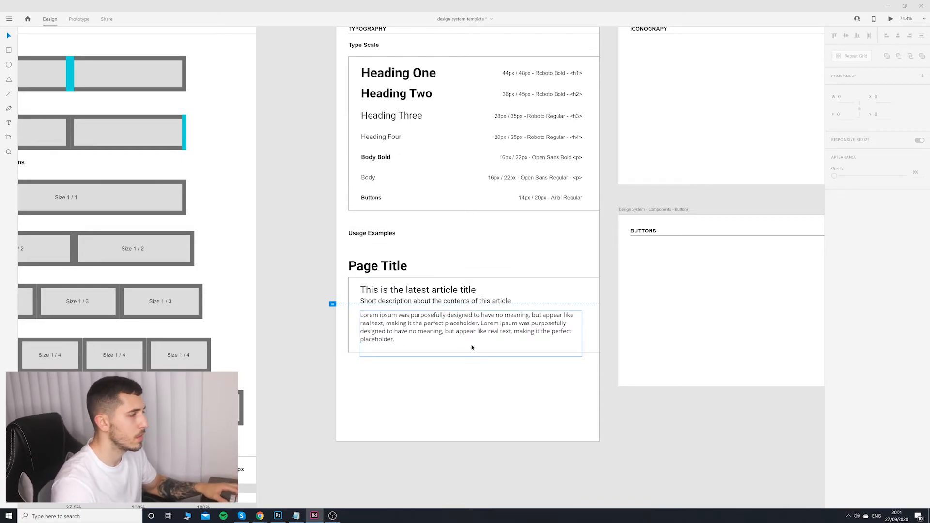
pyautogui.scroll(-8, 472, 344)
pyautogui.scroll(8, 475, 376)
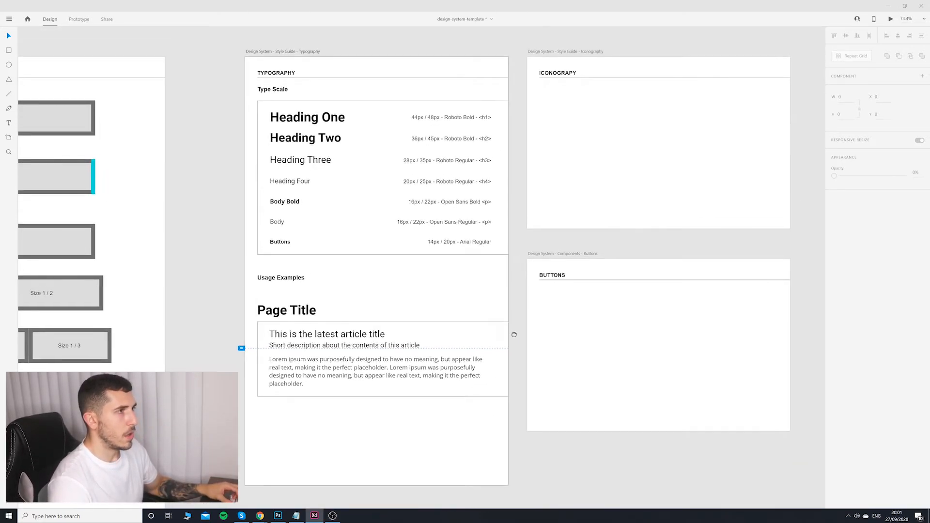
pyautogui.moveTo(514, 334); pyautogui.dragTo(466, 397)
pyautogui.hscroll(3, 565, 208)
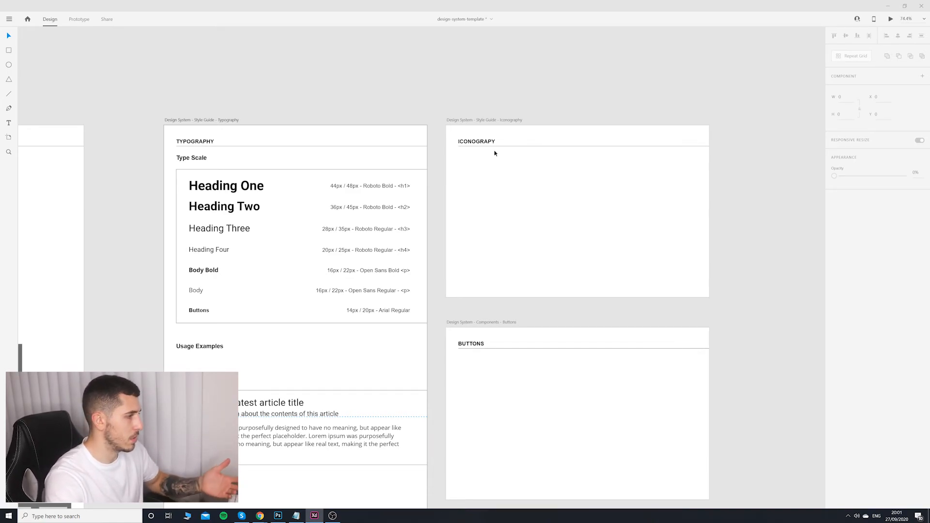
# Step: Switch to Chrome, search Envato Elements for "ui icons" and open the full list of Graphics results
pyautogui.click(261, 515)
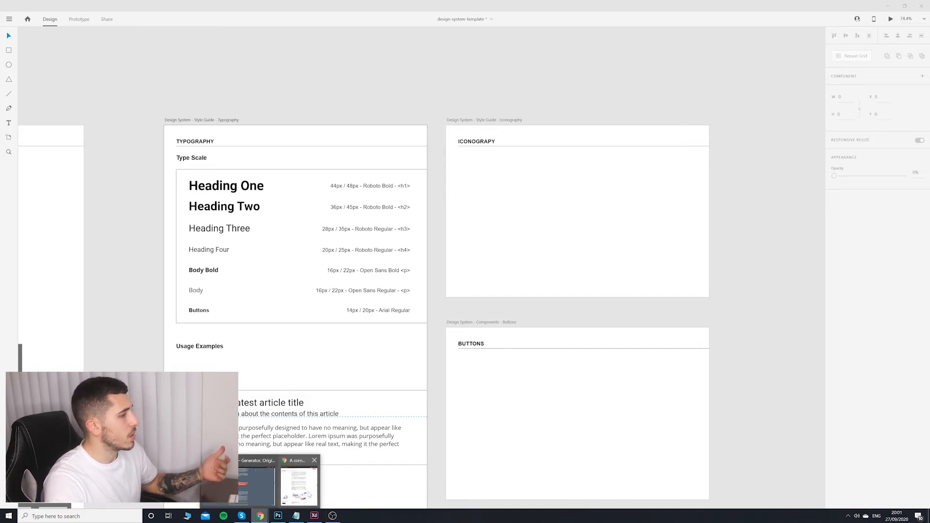
pyautogui.click(251, 486)
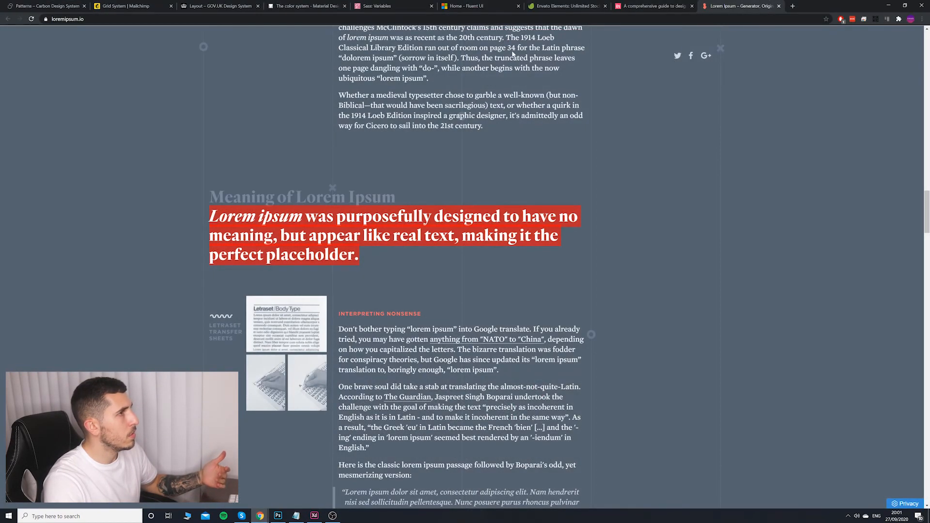
pyautogui.click(567, 6)
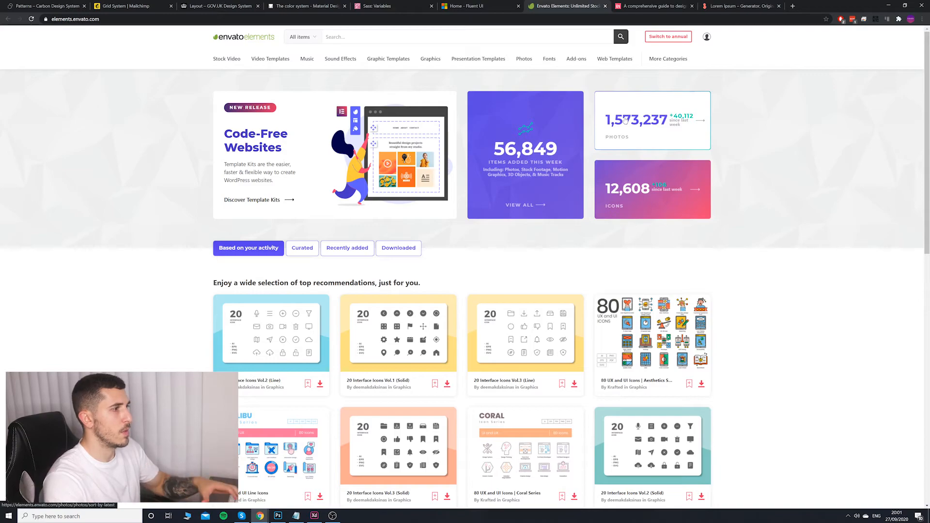
pyautogui.write('ui')
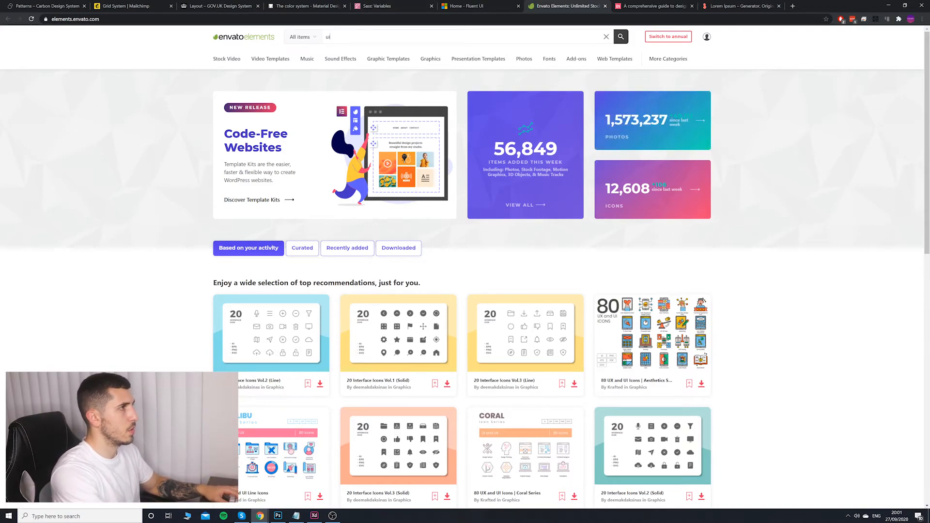
pyautogui.write(' icons')
pyautogui.press('Return')
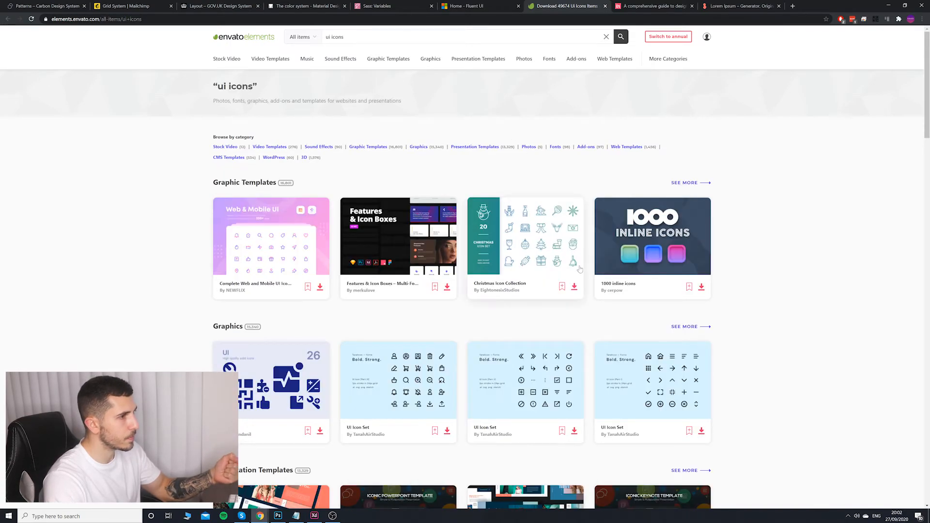
pyautogui.scroll(-3, 605, 251)
pyautogui.click(684, 181)
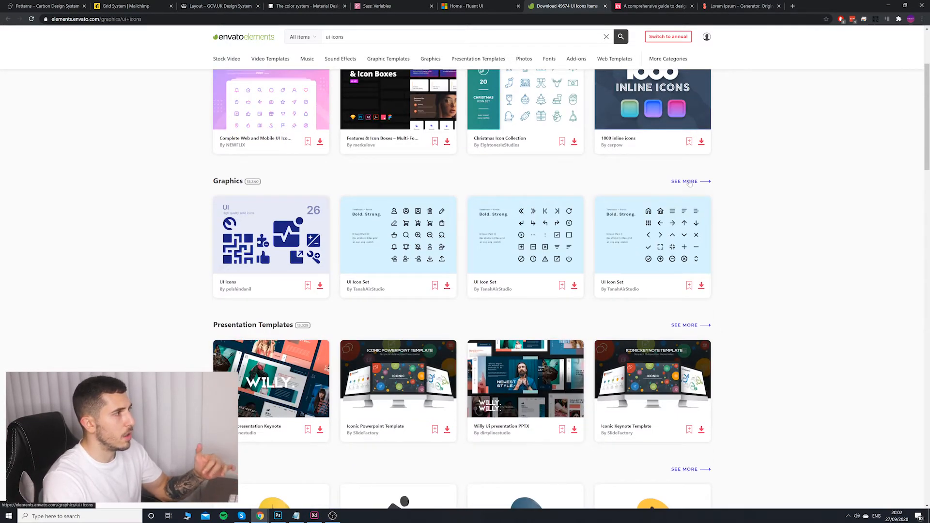
# Step: Examine the UI icon packs in the Graphics results for a set suited to the iconography page
pyautogui.scroll(-2, 613, 220)
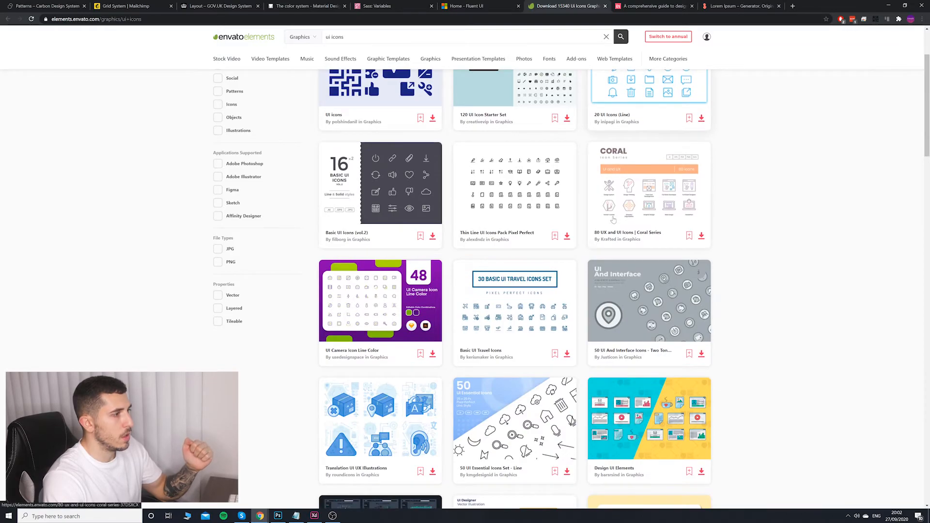
pyautogui.scroll(2, 741, 226)
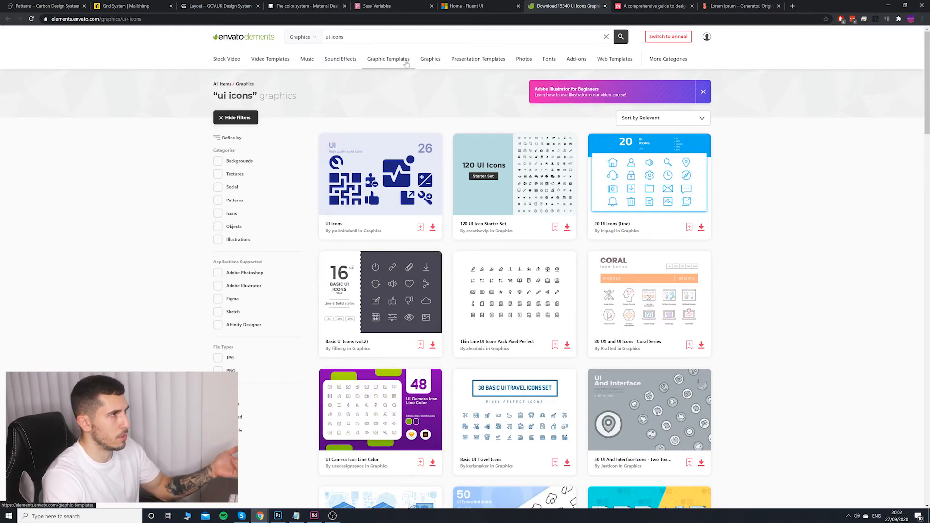
pyautogui.moveTo(264, 62)
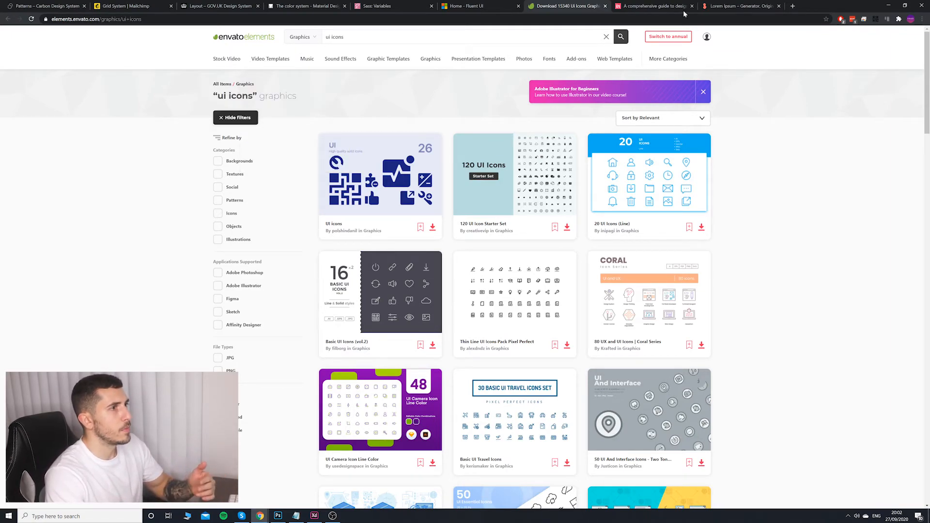
pyautogui.moveTo(713, 43)
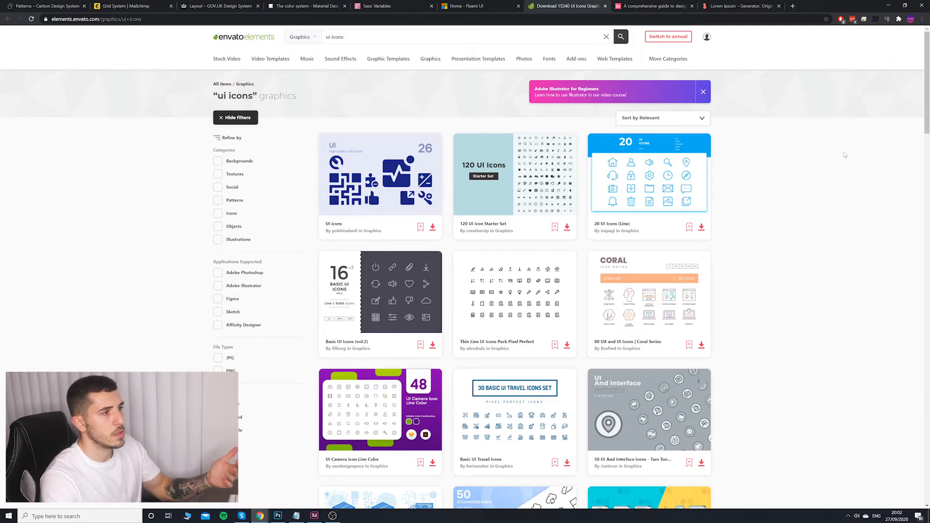
pyautogui.scroll(-3, 649, 216)
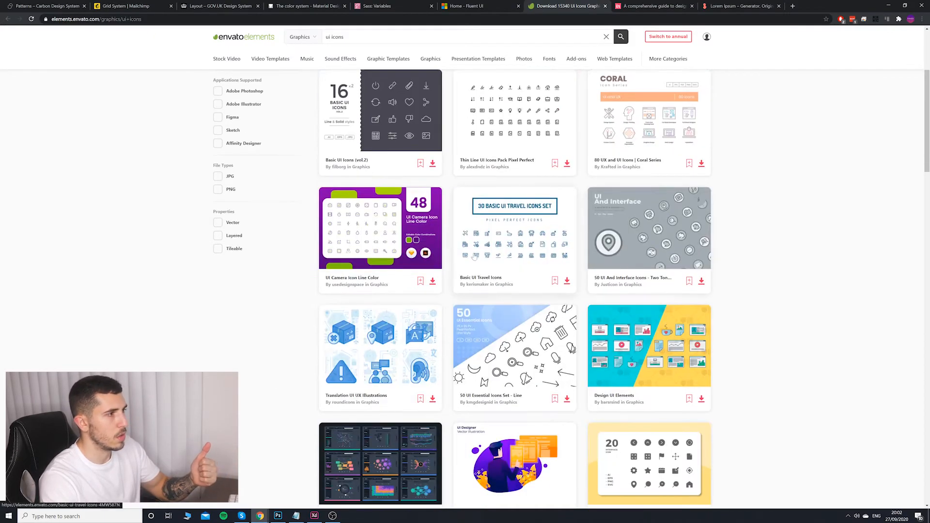
pyautogui.scroll(-2, 546, 289)
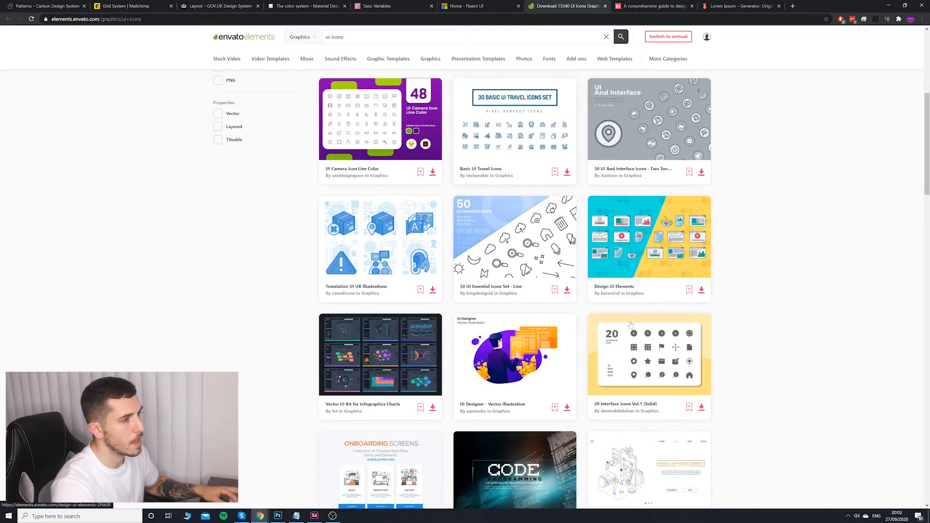
pyautogui.scroll(-2, 629, 339)
pyautogui.scroll(-2, 683, 371)
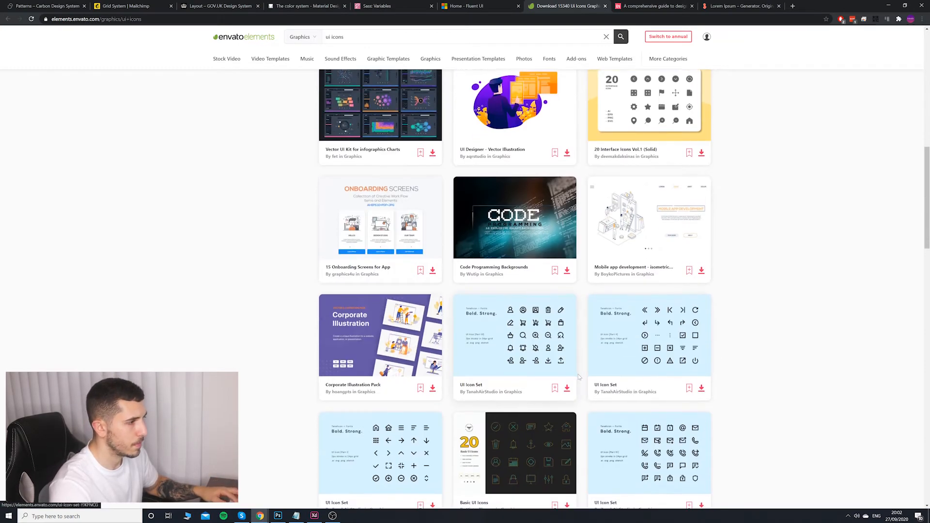
pyautogui.scroll(-3, 511, 349)
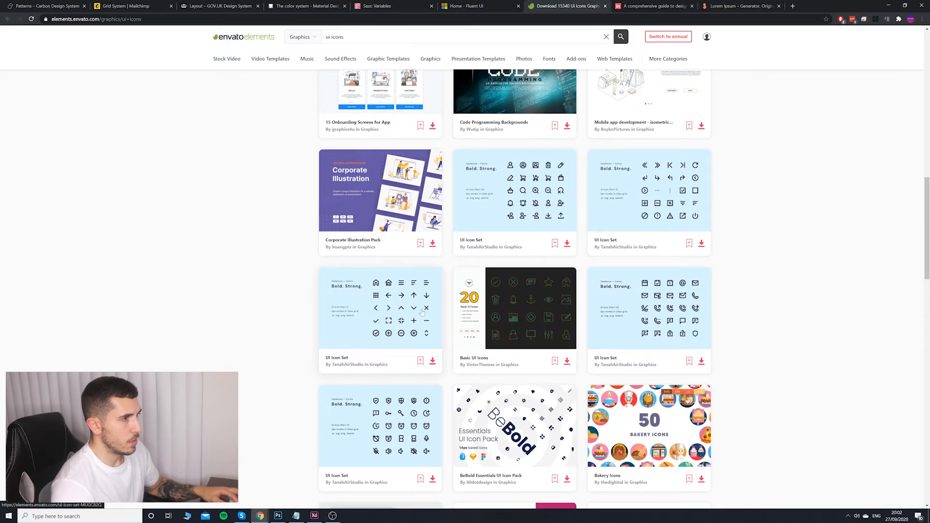
# Step: Open the Tanahcon Fortis UI Icon Set Part II, look over its icons and return to the results
pyautogui.click(656, 191)
pyautogui.scroll(-1, 616, 206)
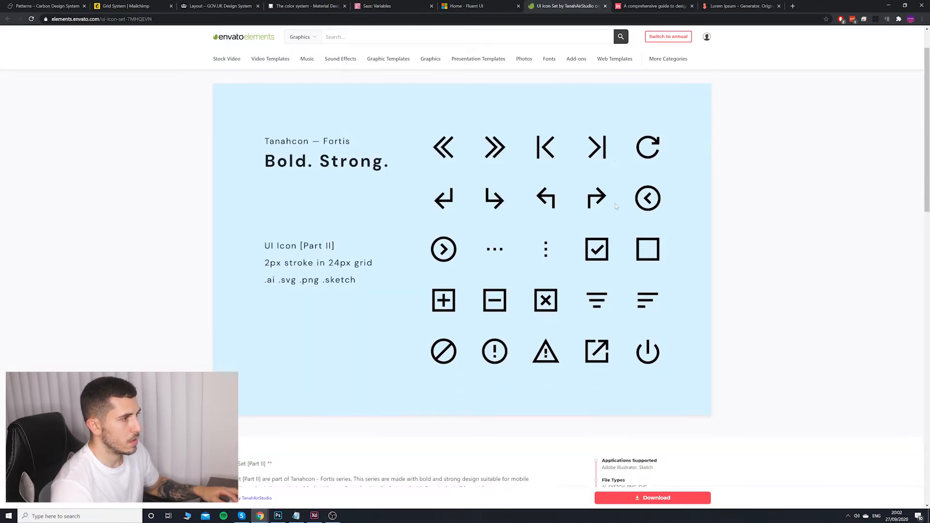
pyautogui.scroll(1, 616, 206)
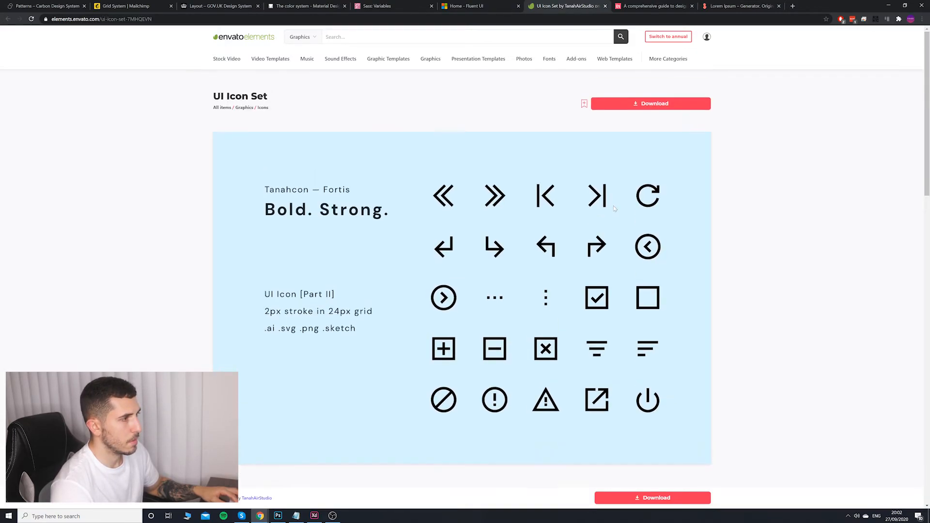
pyautogui.click(8, 19)
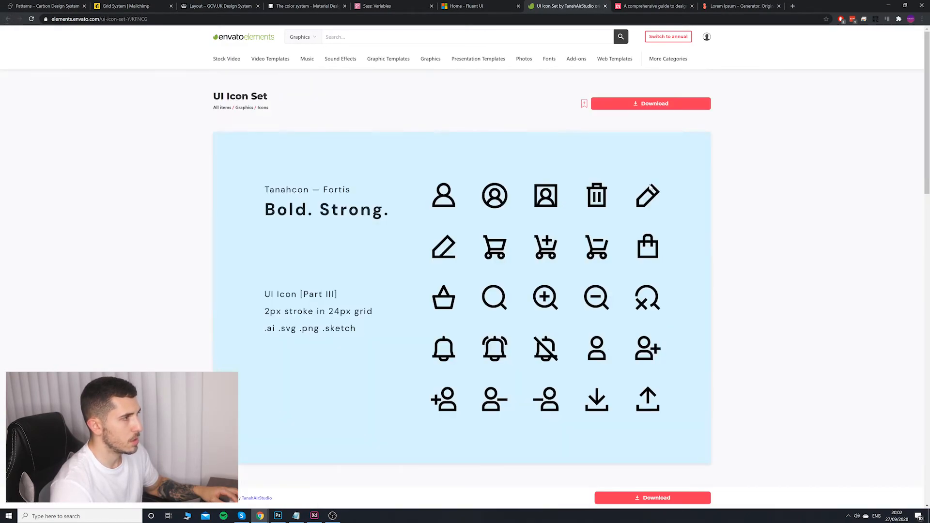
# Step: Download the Tanahcon Fortis UI Icon Set Part III, licensing it to the second of the recent projects
pyautogui.click(650, 101)
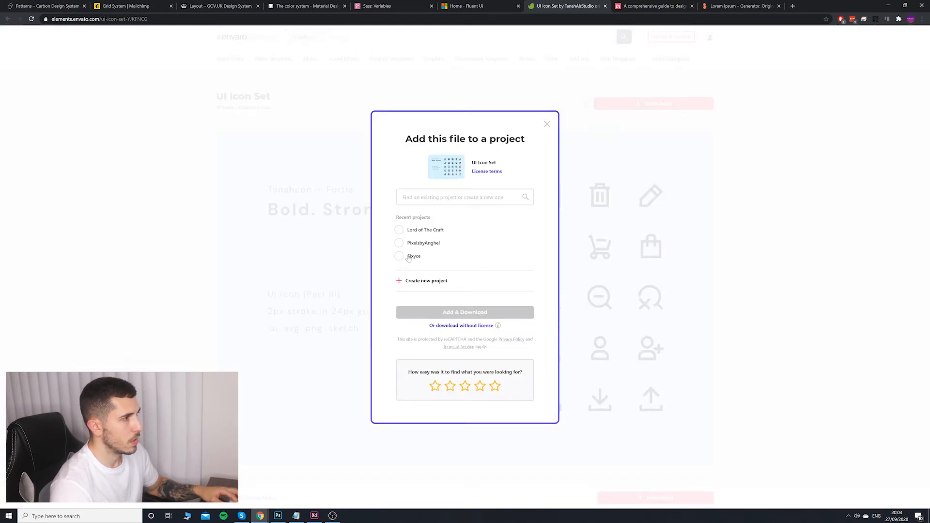
pyautogui.click(419, 244)
pyautogui.click(465, 313)
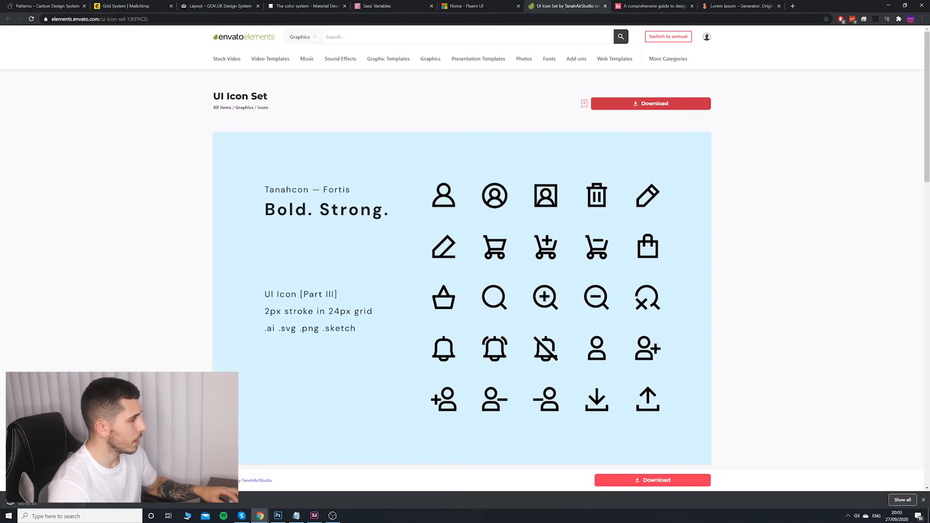
# Step: Open the downloaded icon set archive and go into the SVG folder inside UI Icon Set [Part III]
pyautogui.click(44, 500)
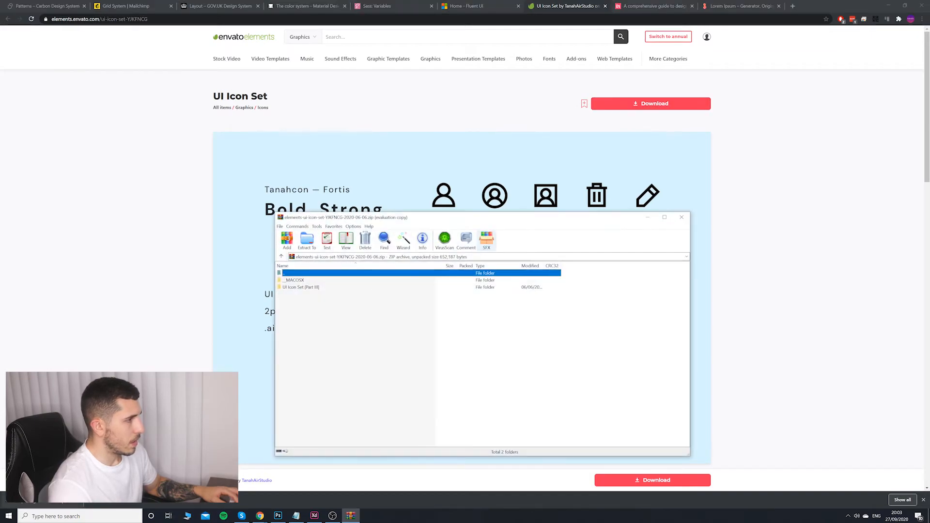
pyautogui.doubleClick(303, 286)
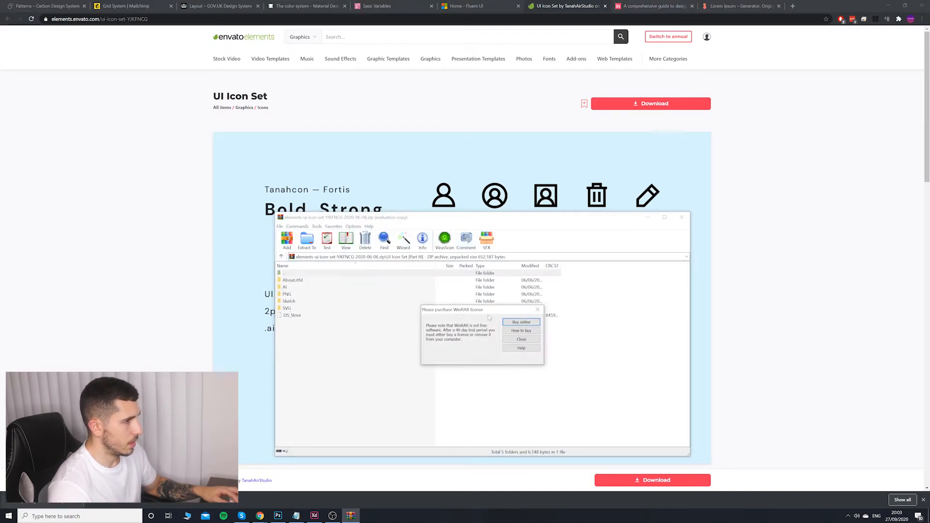
pyautogui.click(538, 311)
pyautogui.doubleClick(345, 314)
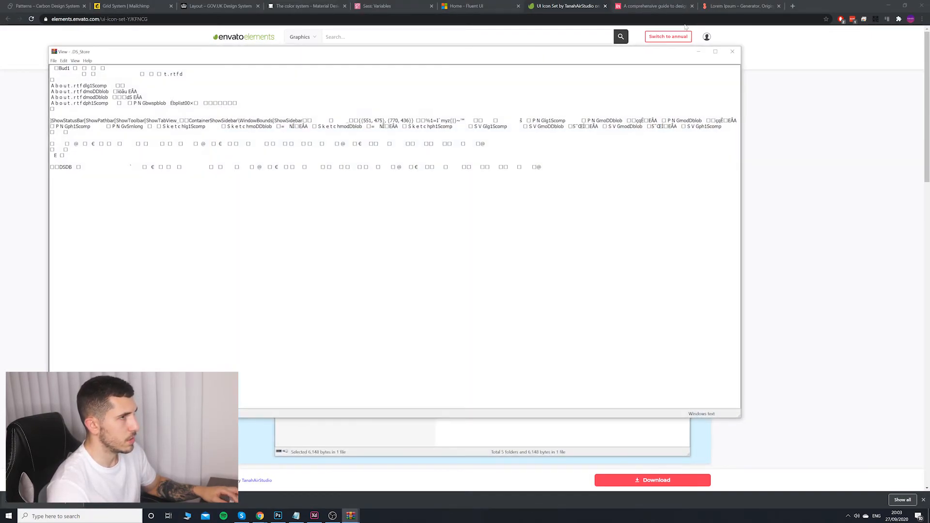
pyautogui.press('Escape')
pyautogui.doubleClick(310, 308)
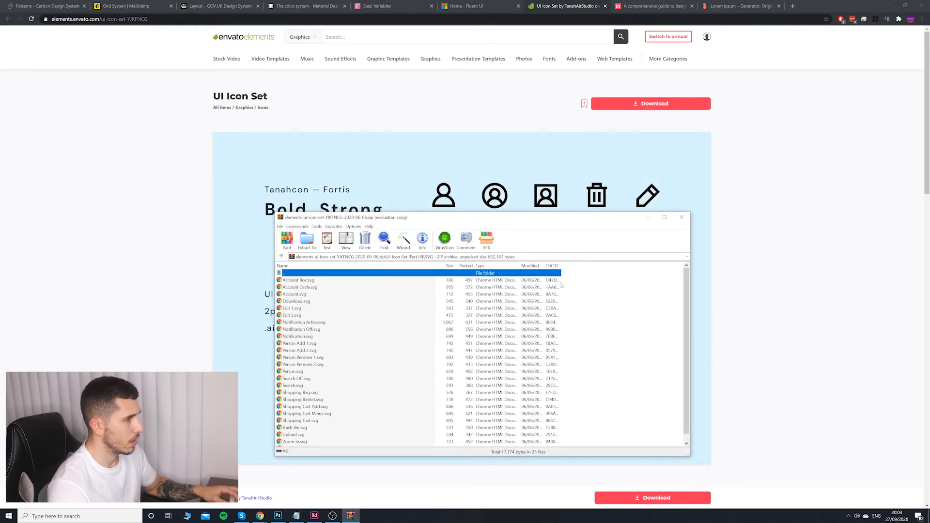
# Step: Try to place all the SVG icons directly from the archive onto the Iconography artboard in Adobe XD
pyautogui.moveTo(573, 280); pyautogui.dragTo(314, 447)
pyautogui.moveTo(310, 406); pyautogui.dragTo(305, 395)
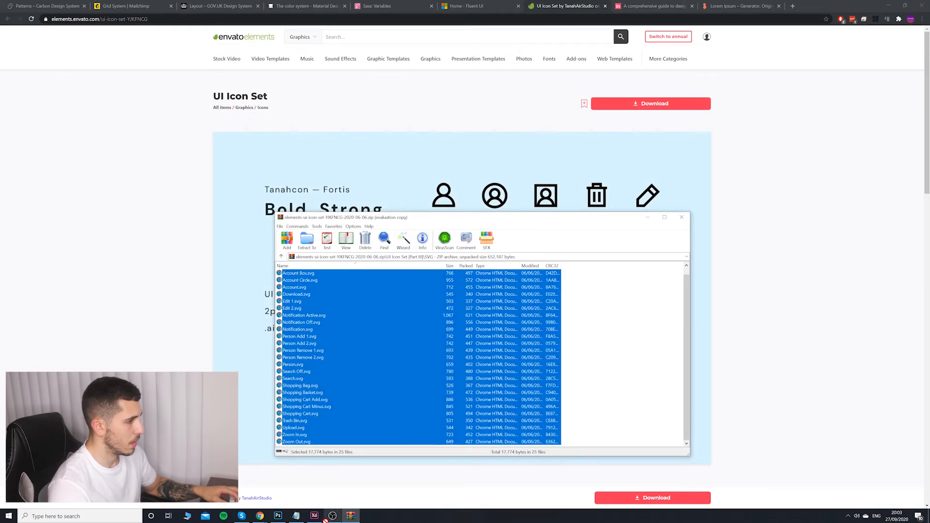
pyautogui.moveTo(326, 519); pyautogui.dragTo(623, 206)
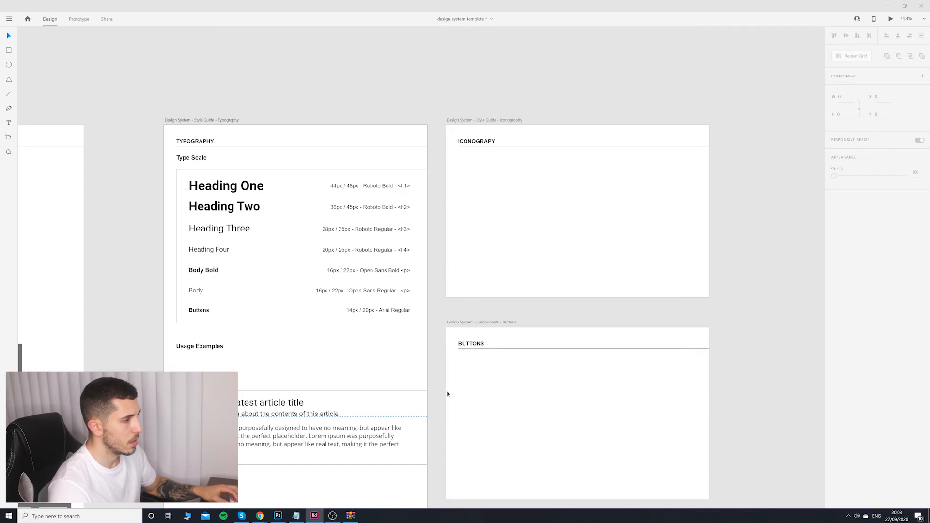
# Step: Switch back to the WinRAR archive, extract the SVG icon files to the Desktop and close the archive
pyautogui.click(351, 515)
pyautogui.click(585, 375)
pyautogui.click(307, 240)
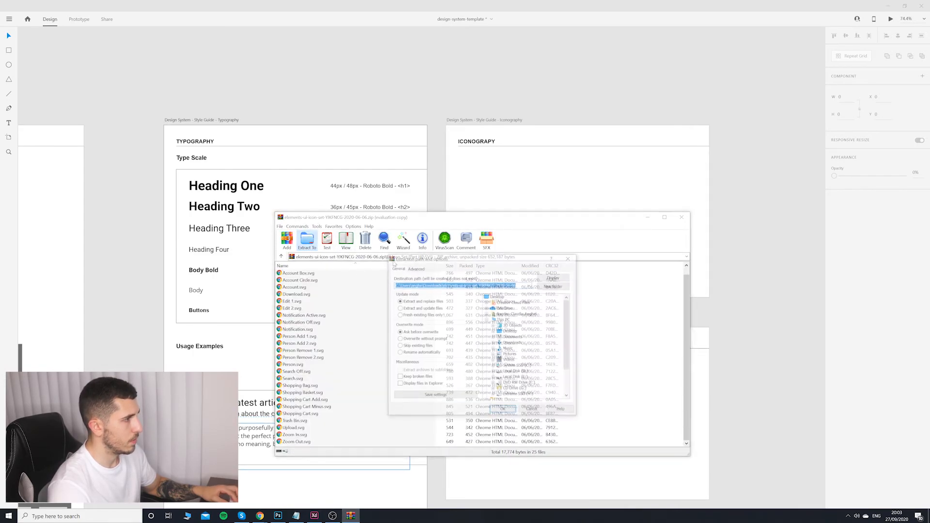
pyautogui.click(510, 331)
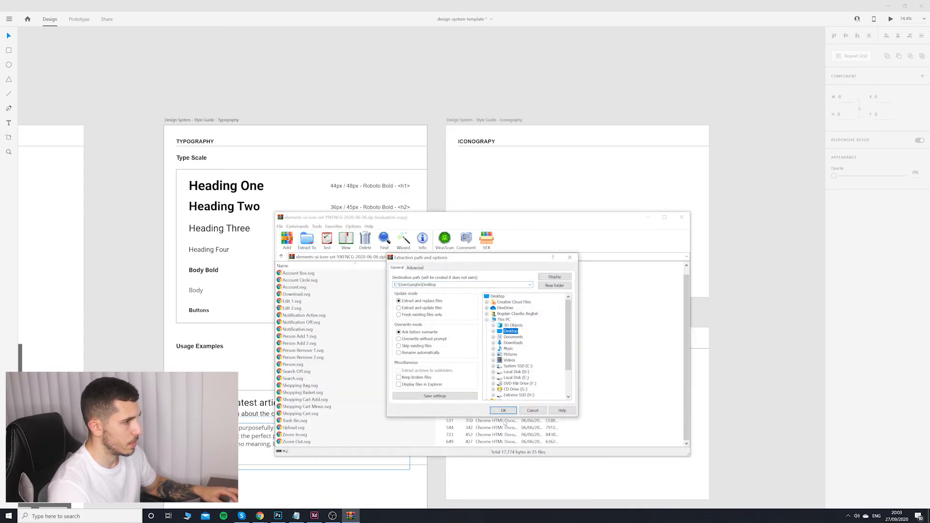
pyautogui.click(504, 410)
pyautogui.click(682, 217)
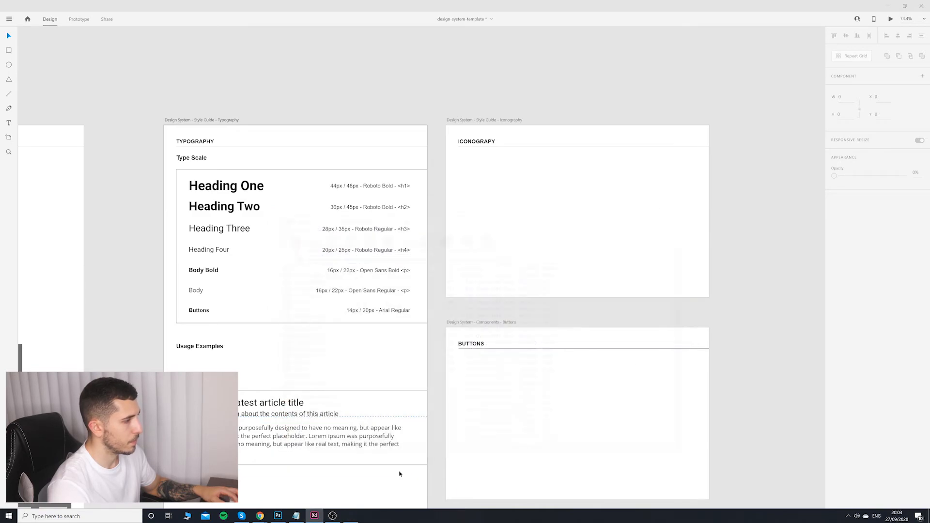
# Step: Import all the extracted SVG icons from the Desktop folder onto the Iconography artboard, in a row aligned with the heading's left edge
pyautogui.click(188, 515)
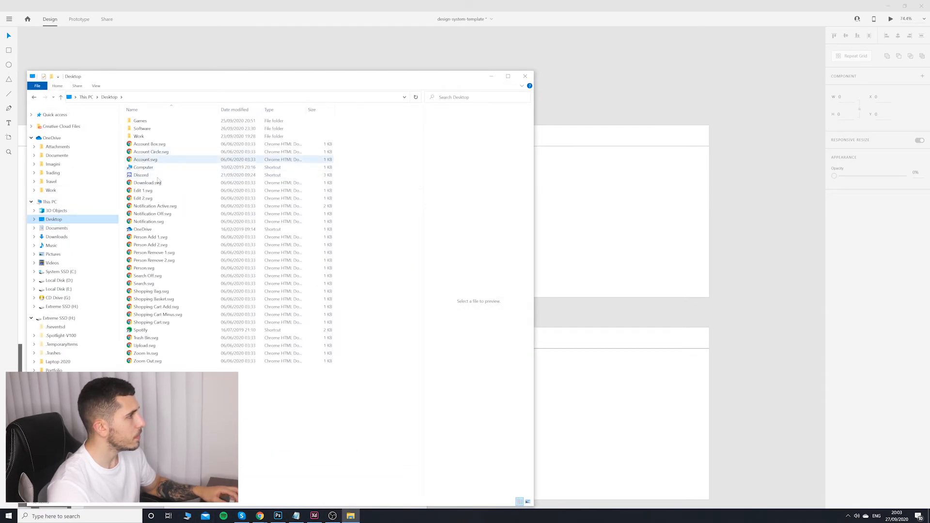
pyautogui.moveTo(176, 371); pyautogui.dragTo(146, 143)
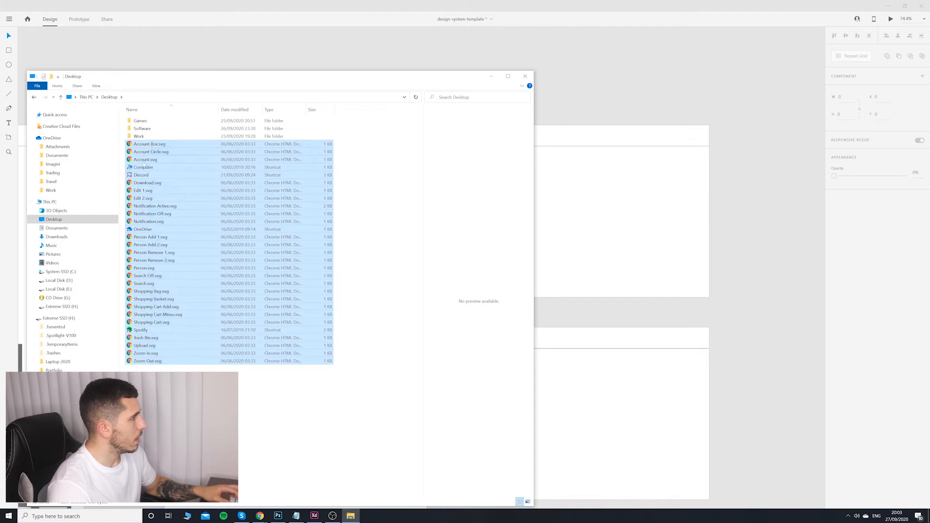
pyautogui.keyDown('ctrl'); pyautogui.click(144, 167); pyautogui.keyUp('ctrl')
pyautogui.keyDown('ctrl'); pyautogui.click(141, 175); pyautogui.keyUp('ctrl')
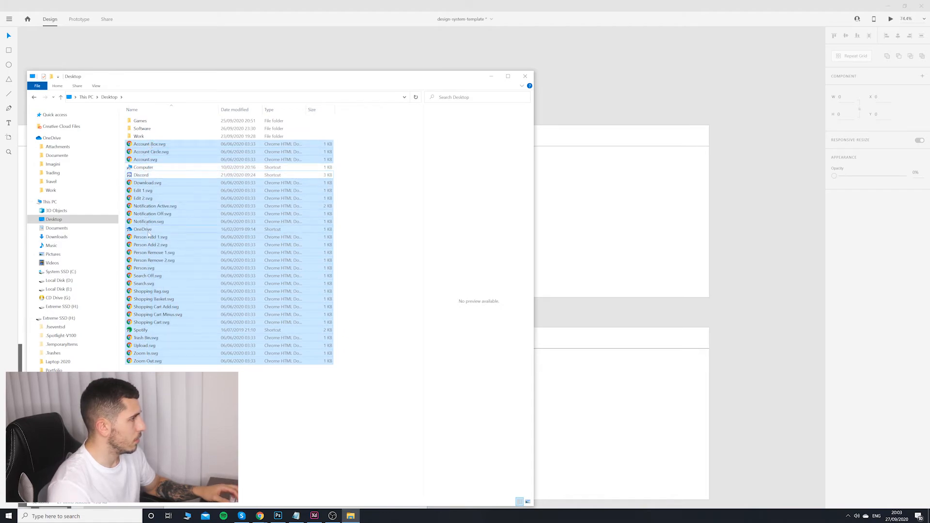
pyautogui.keyDown('ctrl'); pyautogui.click(145, 230); pyautogui.keyUp('ctrl')
pyautogui.keyDown('ctrl'); pyautogui.click(141, 332); pyautogui.keyUp('ctrl')
pyautogui.moveTo(155, 298); pyautogui.dragTo(492, 165)
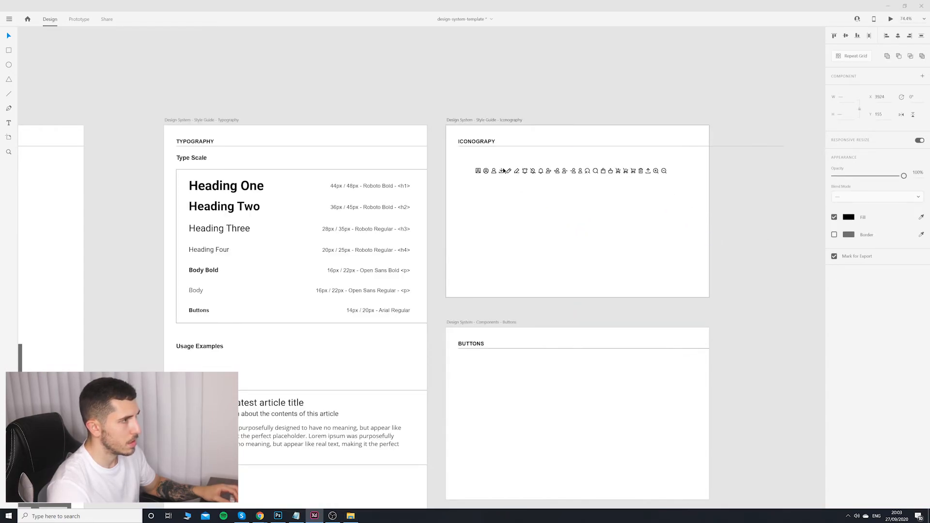
pyautogui.click(683, 159)
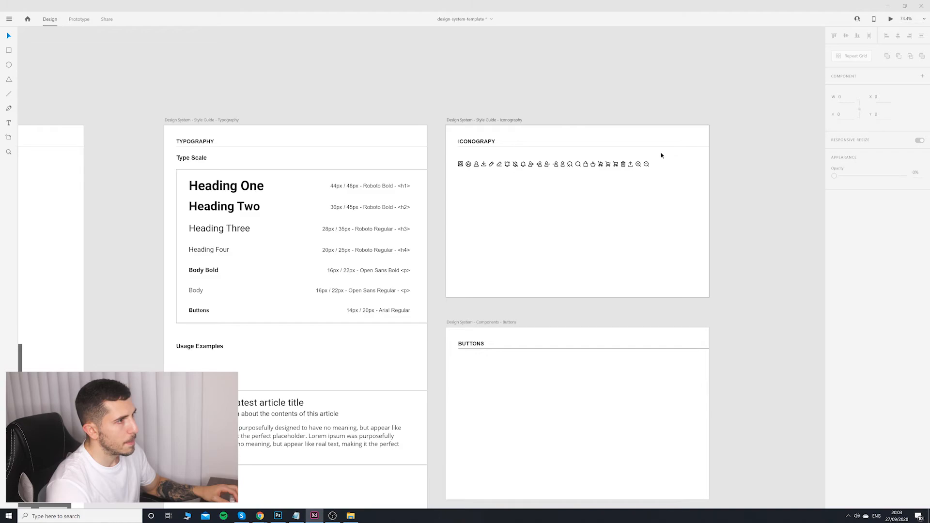
# Step: Shorten the Iconography artboard from its lower edge to a height of about 503
pyautogui.moveTo(661, 155); pyautogui.dragTo(450, 208)
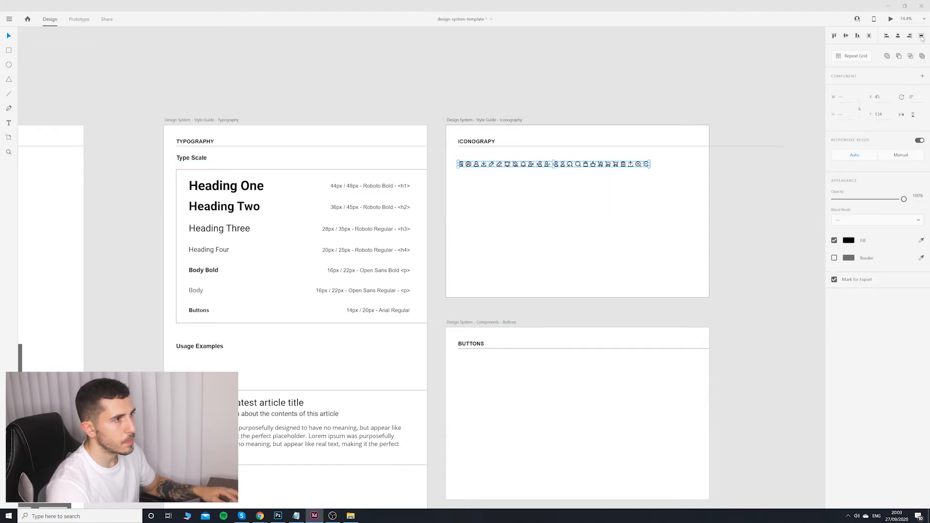
pyautogui.click(637, 258)
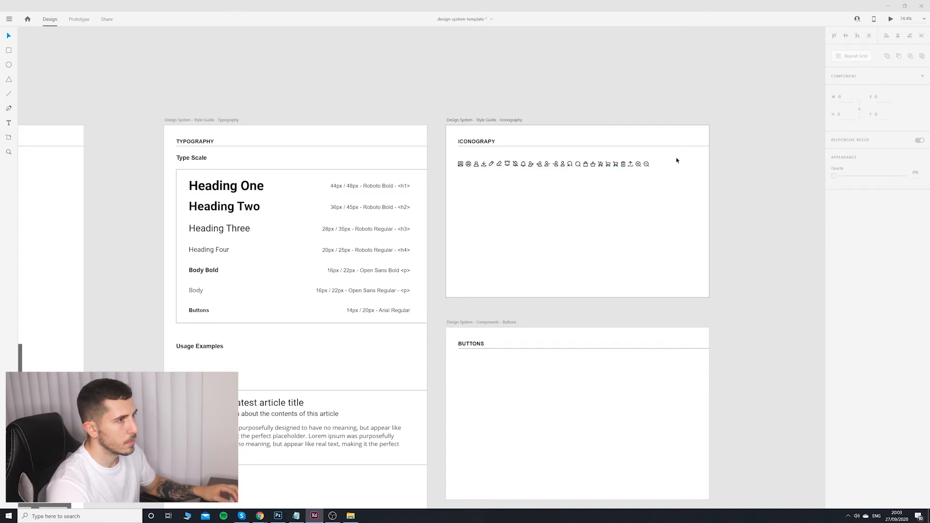
pyautogui.moveTo(677, 160); pyautogui.dragTo(480, 194)
pyautogui.click(586, 233)
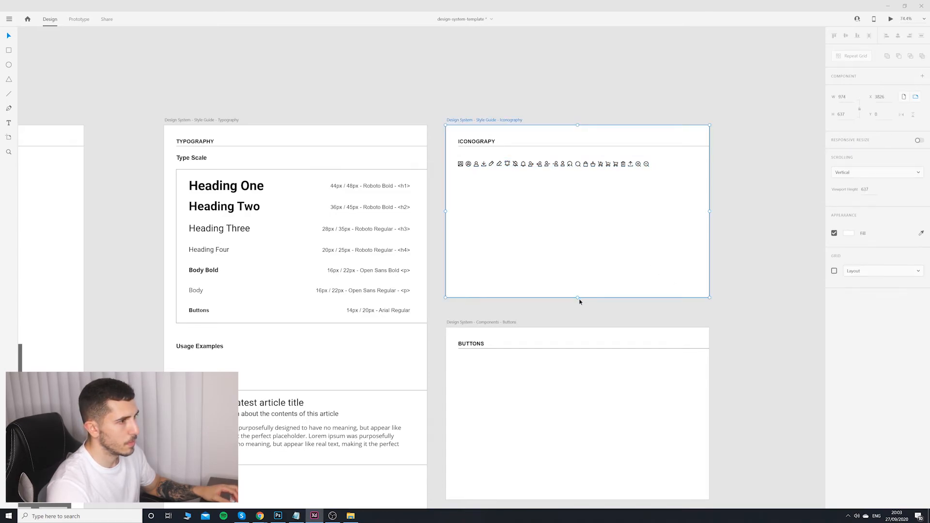
pyautogui.moveTo(579, 300); pyautogui.dragTo(571, 262)
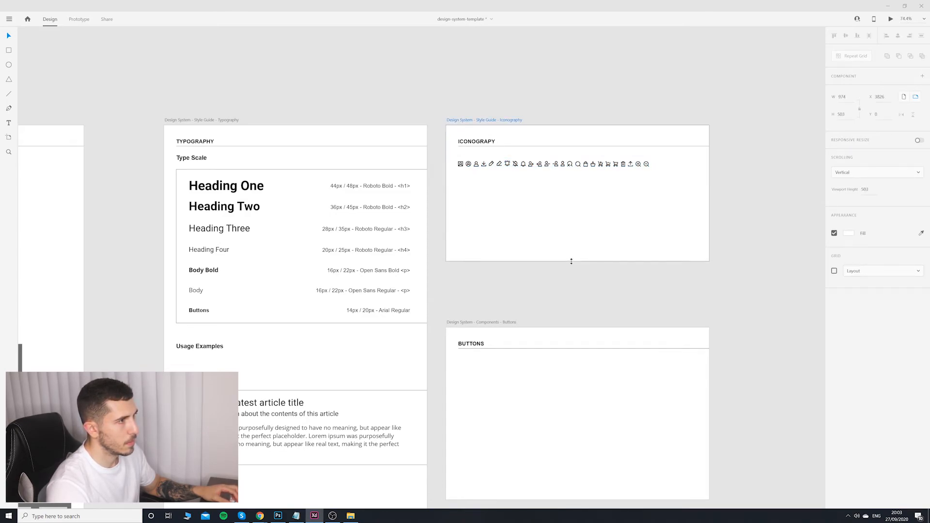
# Step: Select the whole row of icons and move it up to Y 110, closer to the Iconography heading
pyautogui.moveTo(667, 159); pyautogui.dragTo(475, 162)
pyautogui.moveTo(684, 149); pyautogui.dragTo(442, 176)
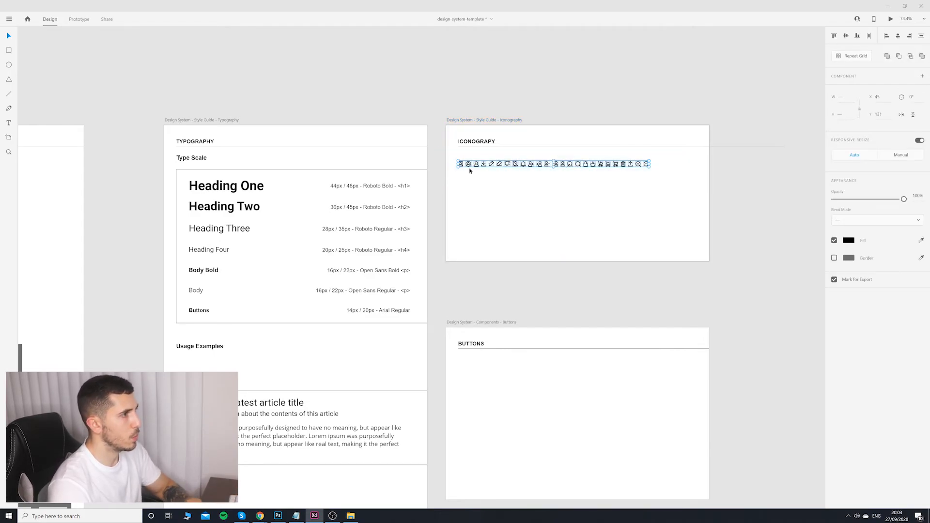
pyautogui.hotkey('shift', 'Up')
pyautogui.hotkey('shift', 'Up')
pyautogui.press('Up')
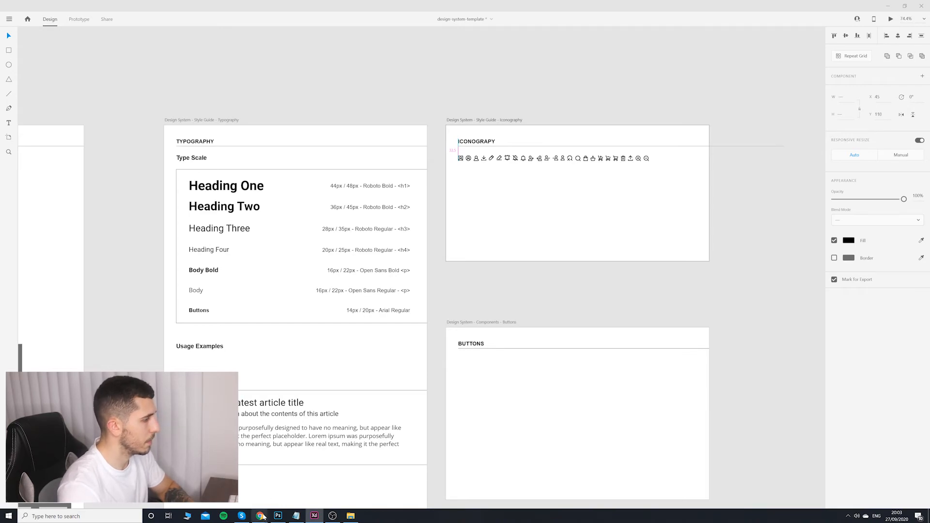
pyautogui.click(260, 516)
pyautogui.click(721, 296)
pyautogui.scroll(5, 641, 178)
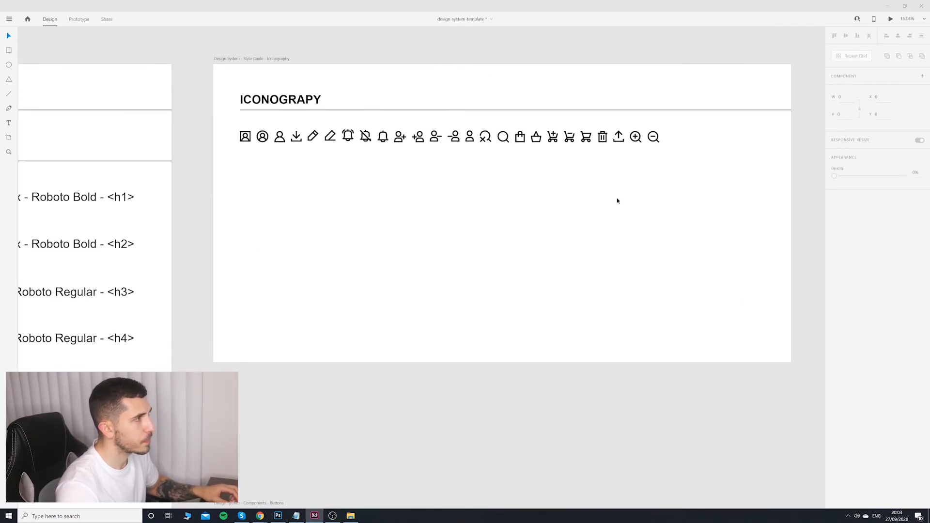
pyautogui.click(595, 209)
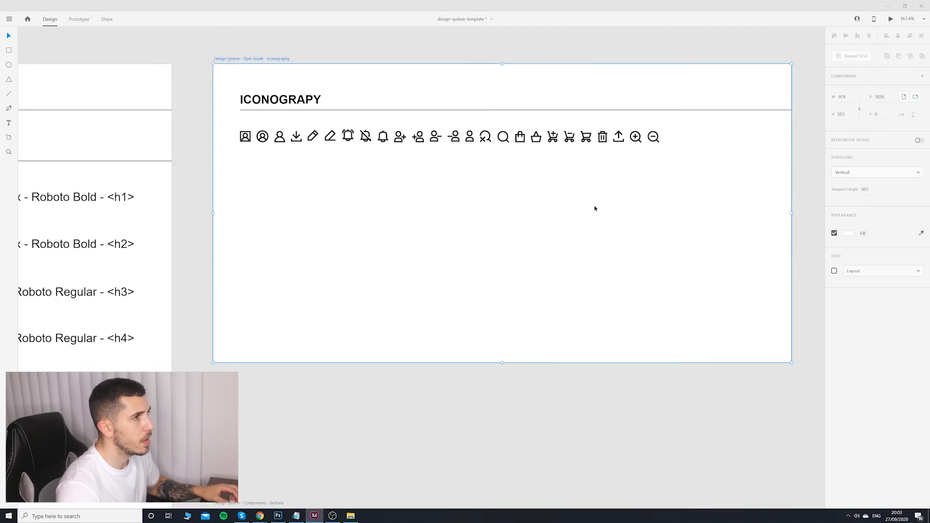
# Step: Switch to Chrome, open the similar Tanahcon Fortis UI Icon Set Part I and look over its icons and details
pyautogui.click(260, 516)
pyautogui.click(300, 479)
pyautogui.scroll(-12, 347, 192)
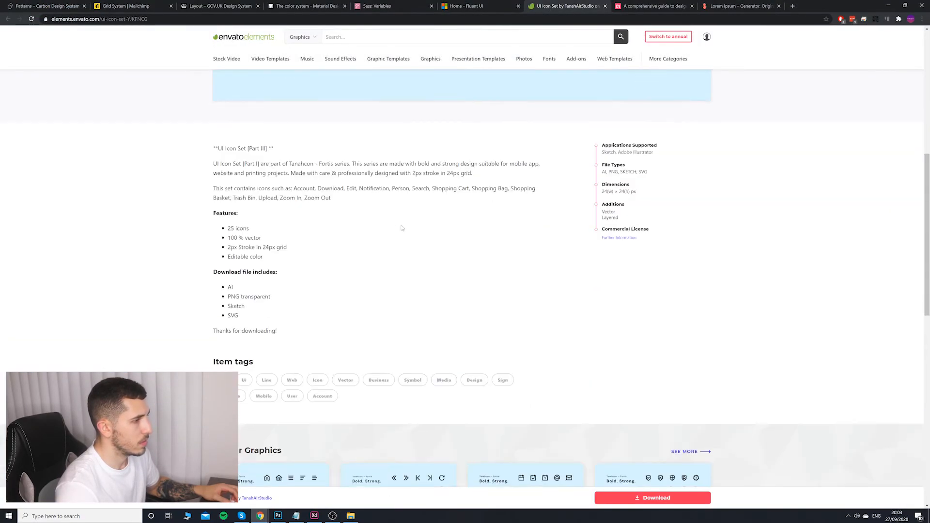
pyautogui.click(272, 302)
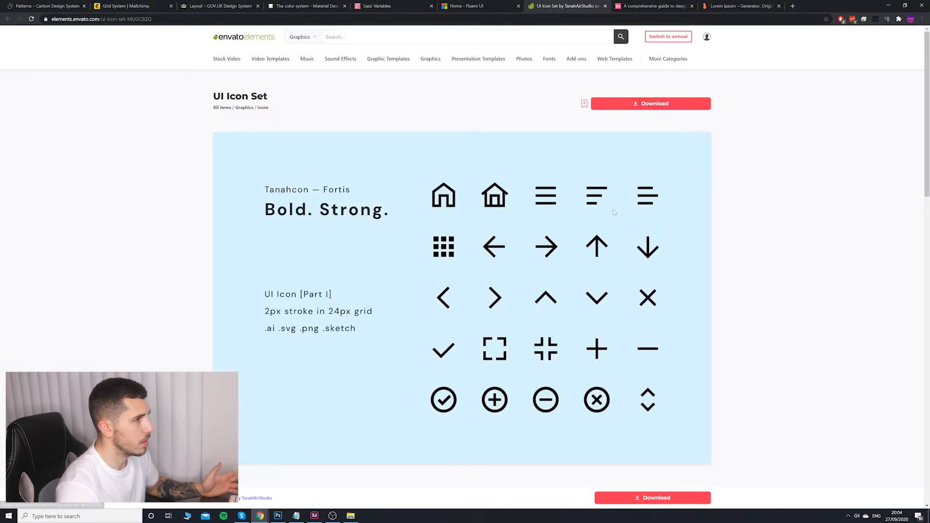
pyautogui.scroll(-2, 589, 249)
pyautogui.scroll(2, 590, 249)
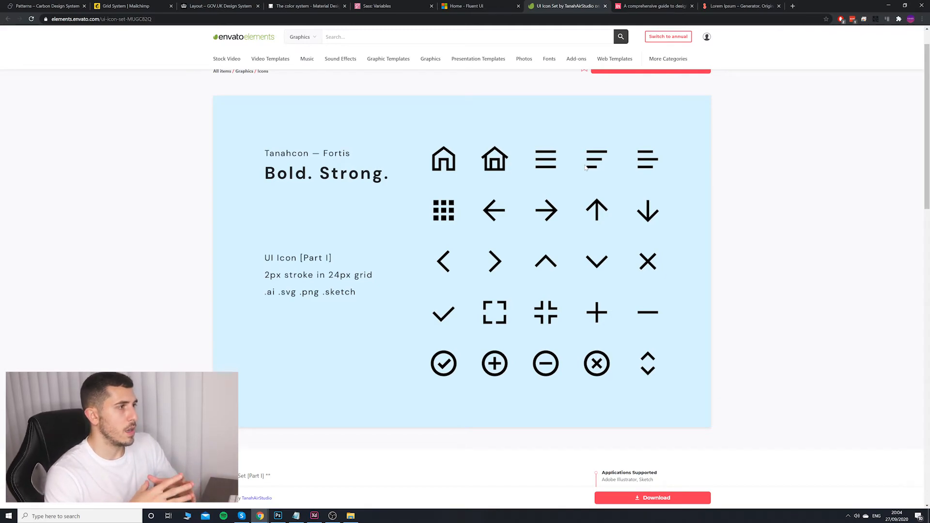
pyautogui.scroll(-12, 383, 275)
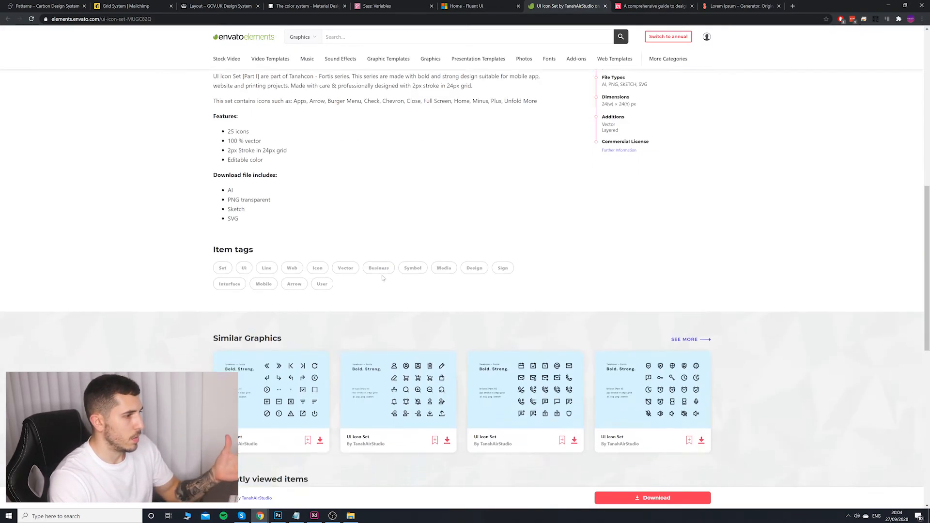
# Step: View the full list of similar graphics and the modern business thin line flat design icons in new tabs, then return to the Part I set
pyautogui.middleClick(696, 213)
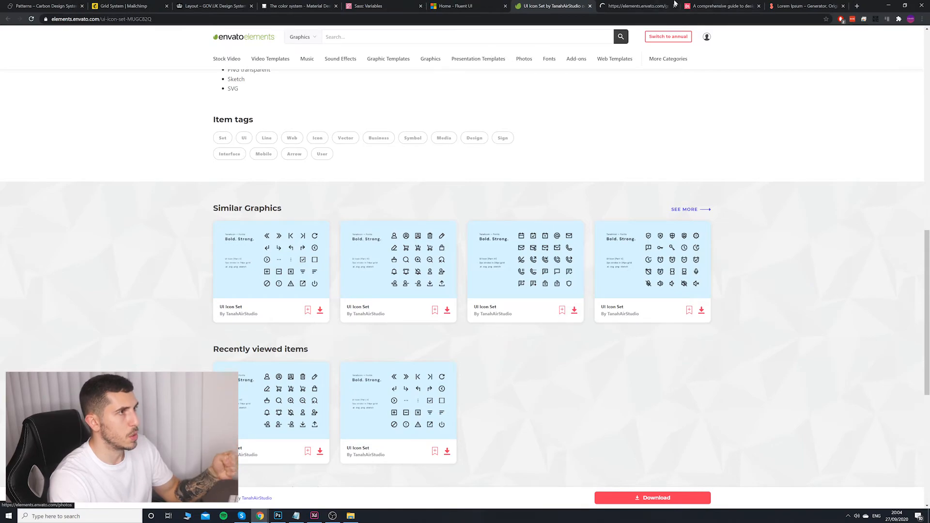
pyautogui.click(635, 7)
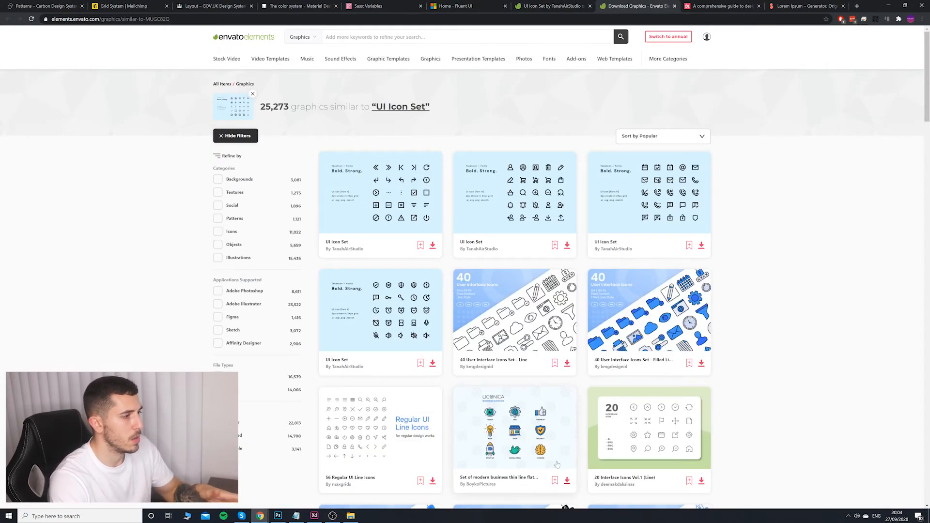
pyautogui.rightClick(521, 424)
pyautogui.click(577, 337)
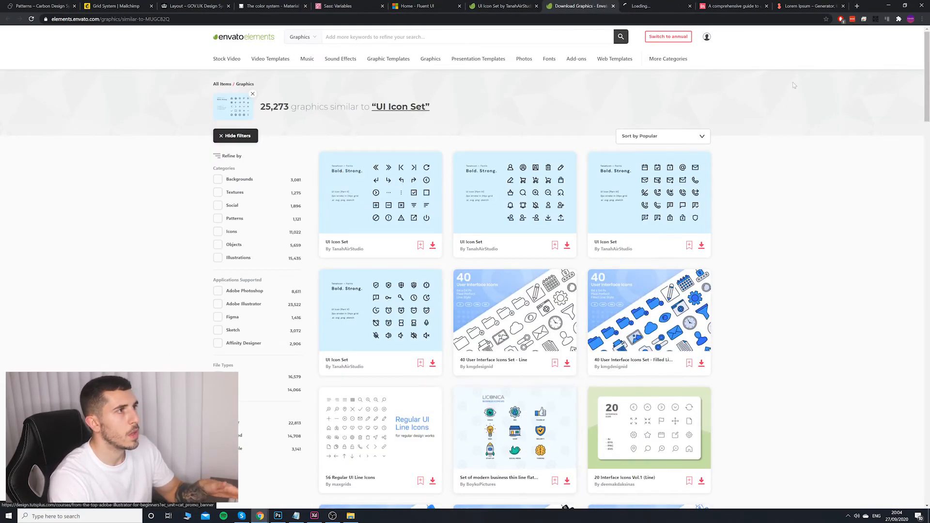
pyautogui.click(650, 7)
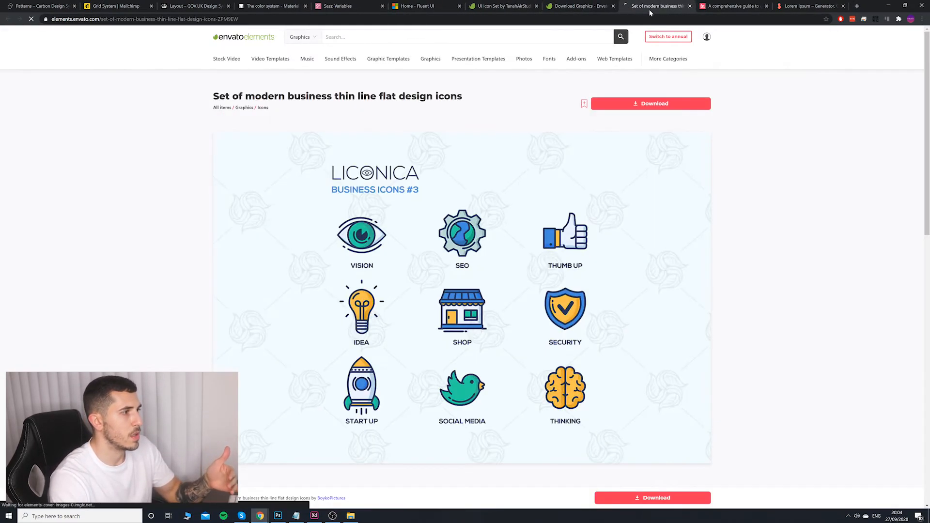
pyautogui.click(574, 7)
pyautogui.click(504, 6)
pyautogui.scroll(15, 516, 249)
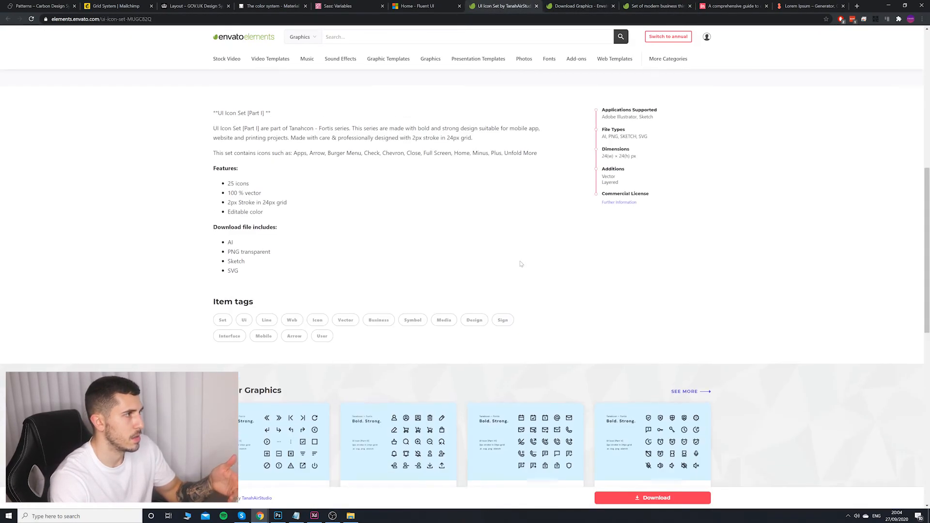
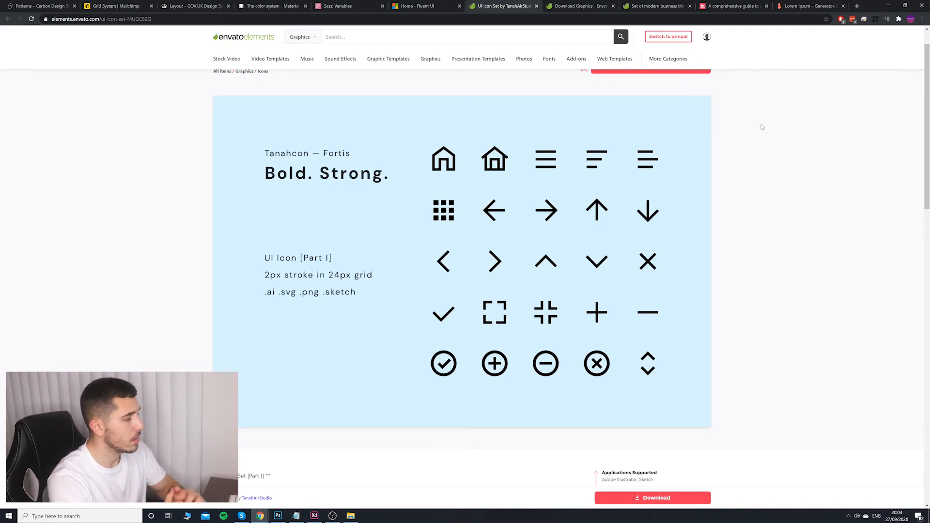
# Step: Switch to Adobe XD and narrow the Iconography artboard from its right edge, closer to the end of the icon row
pyautogui.click(314, 516)
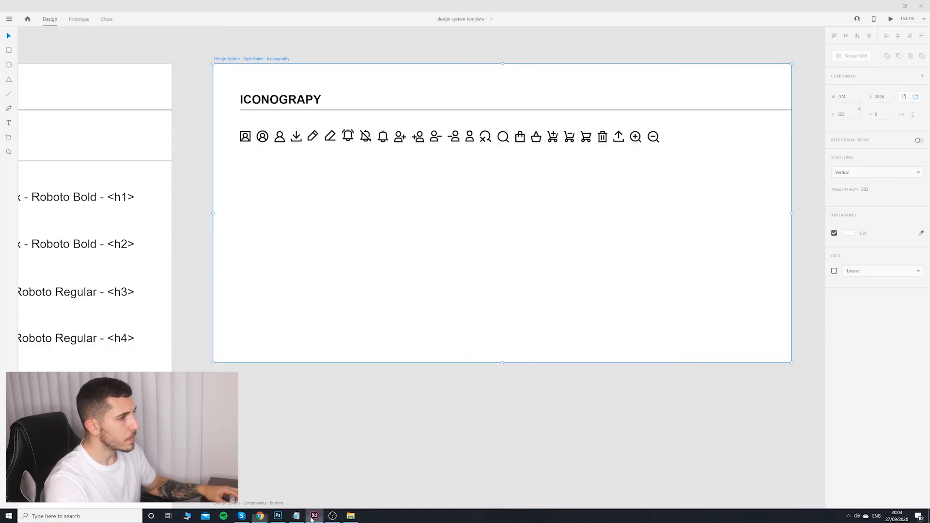
pyautogui.moveTo(694, 129); pyautogui.dragTo(209, 178)
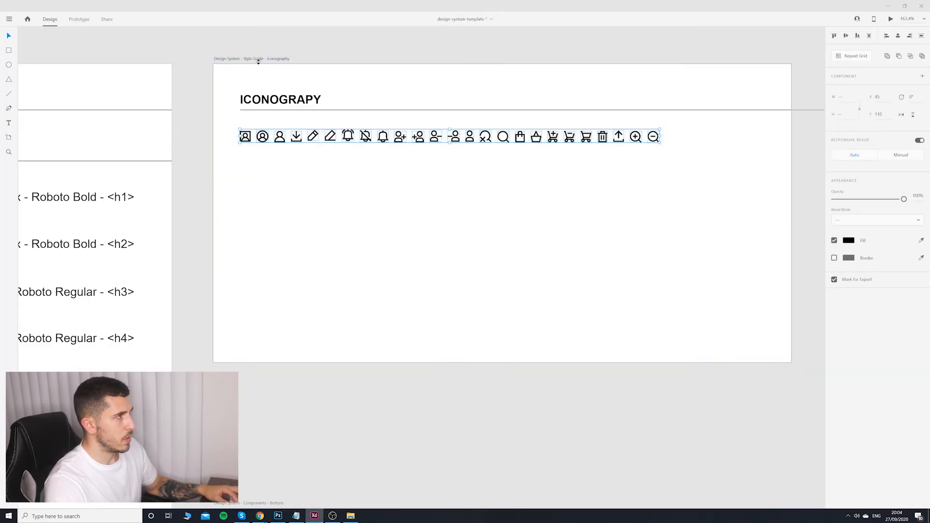
pyautogui.click(257, 58)
pyautogui.moveTo(788, 212); pyautogui.dragTo(698, 213)
pyautogui.click(765, 231)
pyautogui.scroll(-4, 728, 298)
pyautogui.moveTo(688, 336); pyautogui.dragTo(522, 198)
pyautogui.scroll(2, 553, 296)
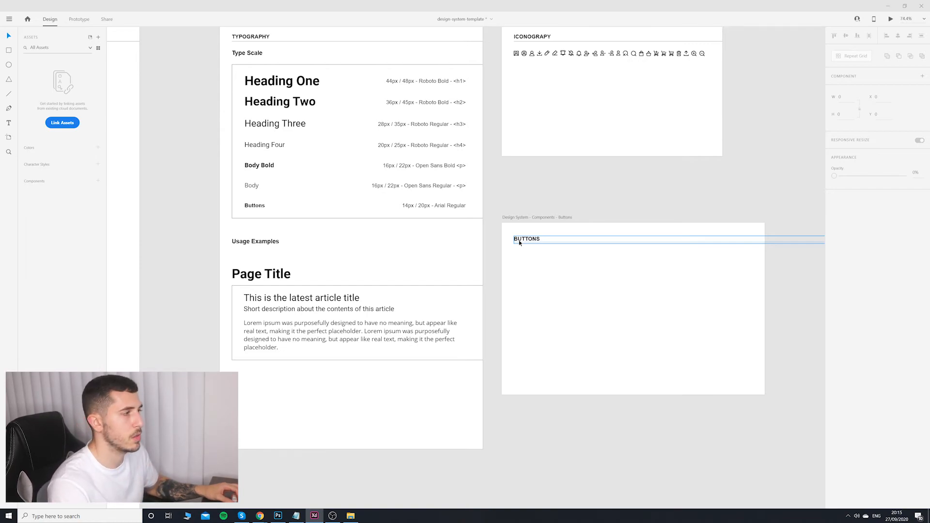
# Step: Review the finished style guide artboards, from Iconography and Typography back to the Grid System, Colour Palette and Main Colors
pyautogui.scroll(-4, 519, 242)
pyautogui.moveTo(523, 290); pyautogui.dragTo(573, 308)
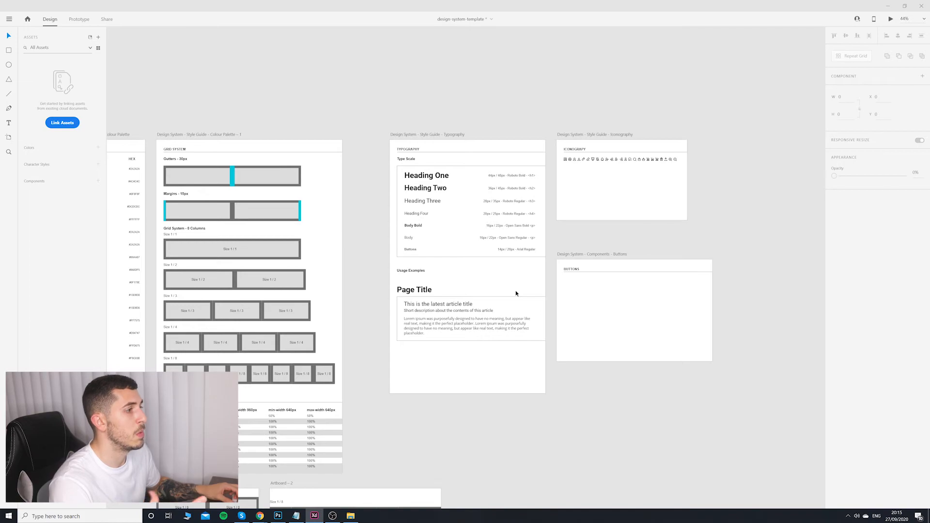
pyautogui.scroll(4, 490, 258)
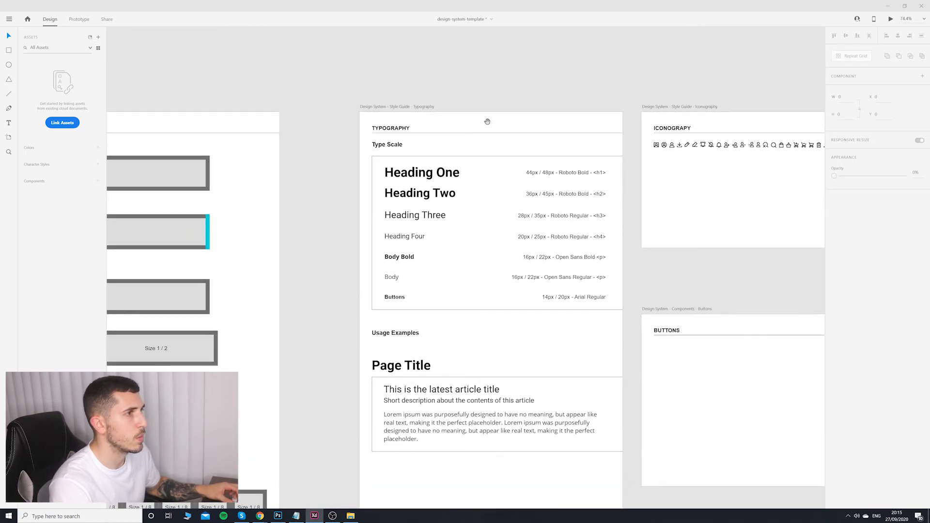
pyautogui.hscroll(-15, 462, 266)
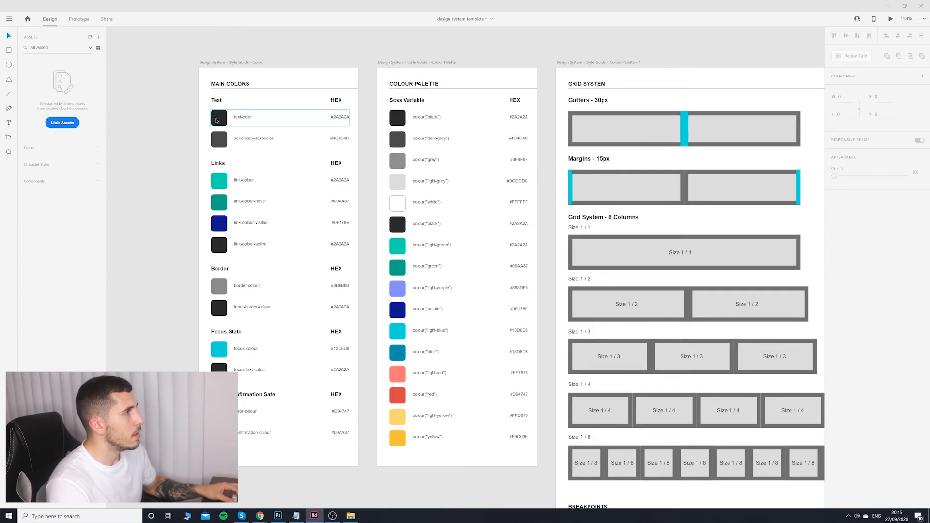
pyautogui.scroll(-3, 705, 226)
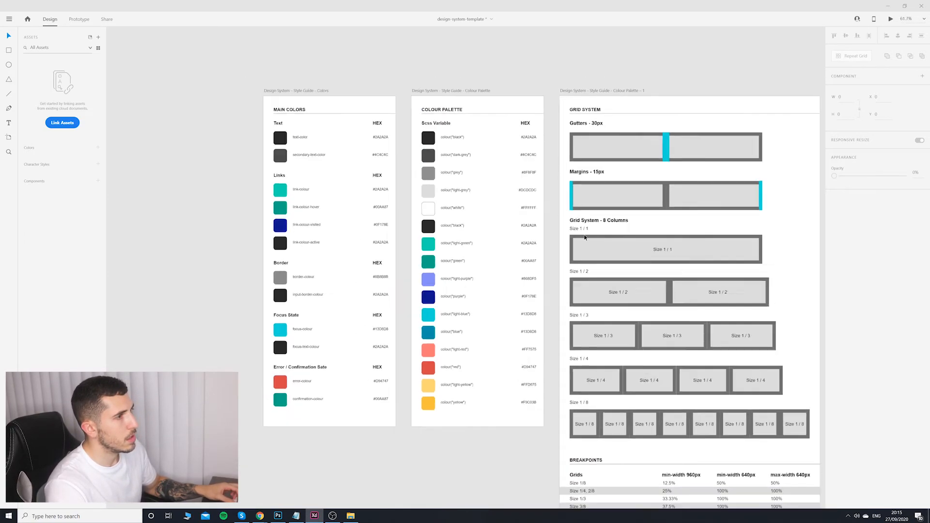
pyautogui.moveTo(655, 228); pyautogui.dragTo(504, 230)
pyautogui.hscroll(-5, 492, 234)
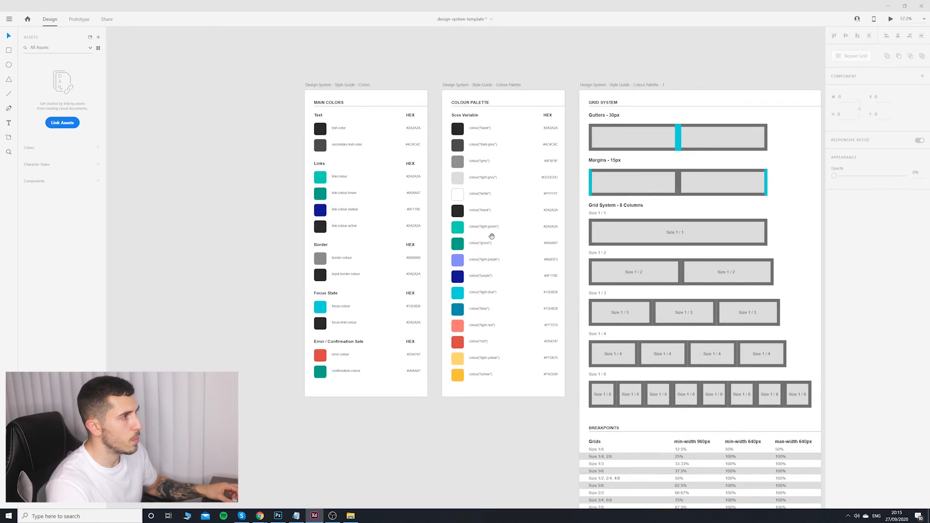
pyautogui.scroll(3, 426, 268)
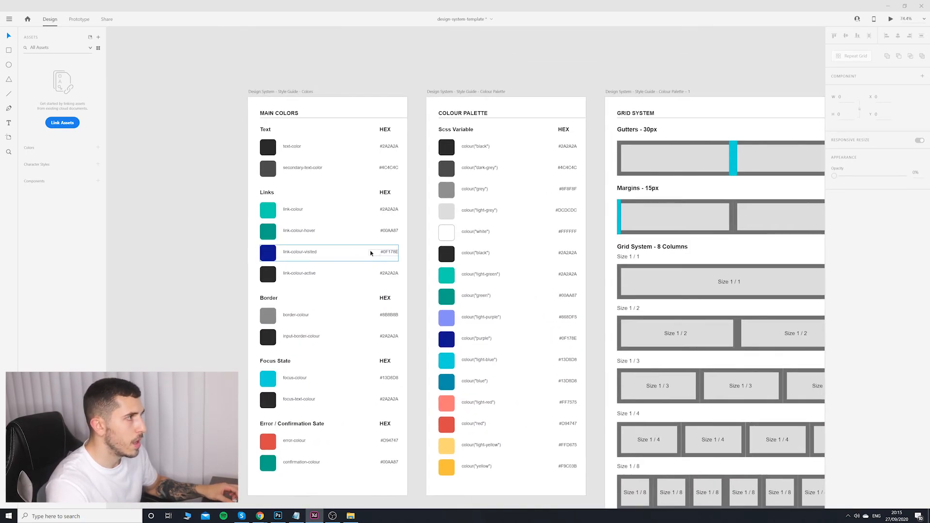
pyautogui.hscroll(2, 364, 232)
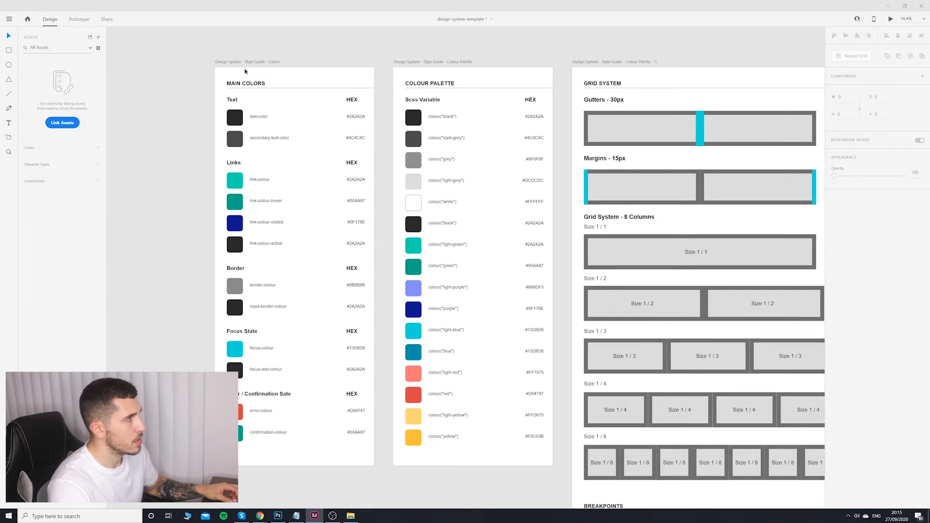
pyautogui.moveTo(657, 153); pyautogui.dragTo(132, 203)
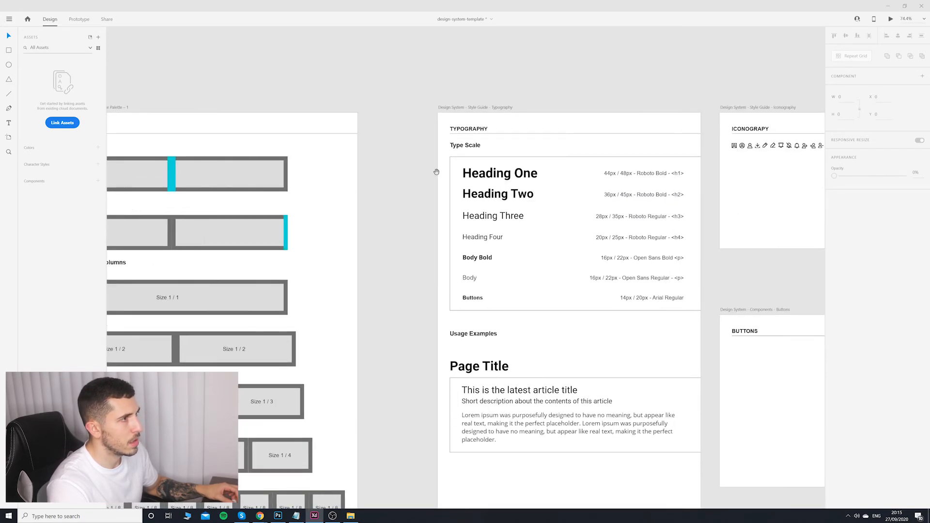
pyautogui.hscroll(-10, 436, 172)
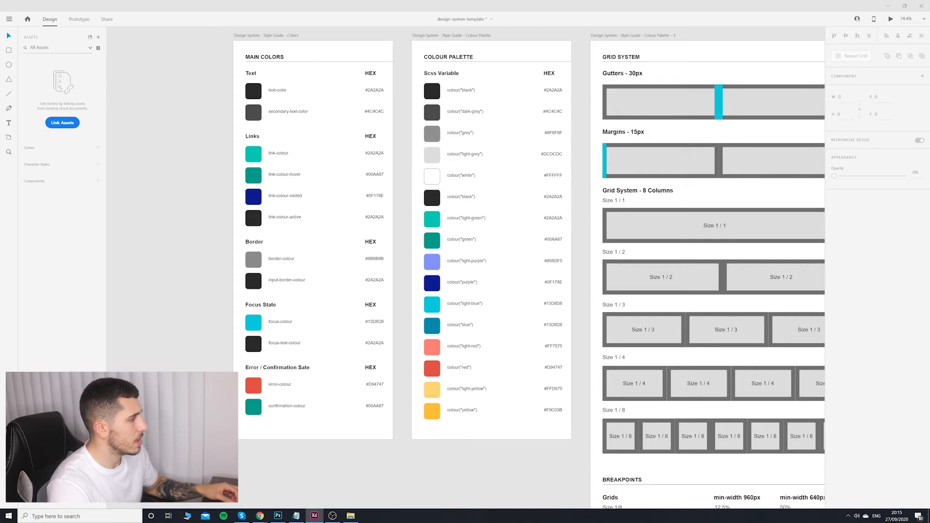
pyautogui.moveTo(216, 133); pyautogui.dragTo(204, 151)
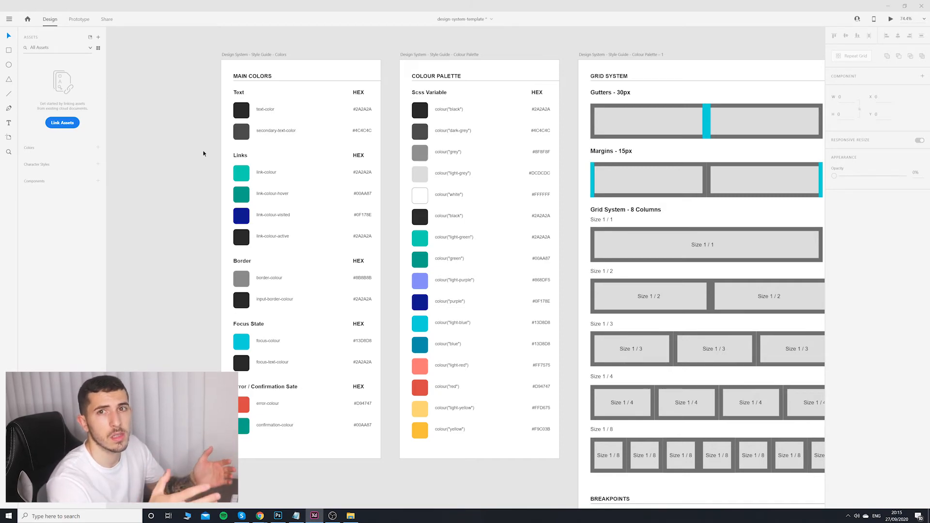
# Step: Try to add the colors of the Main Colors rows from Links downward to the document assets, and undo it
pyautogui.click(246, 175)
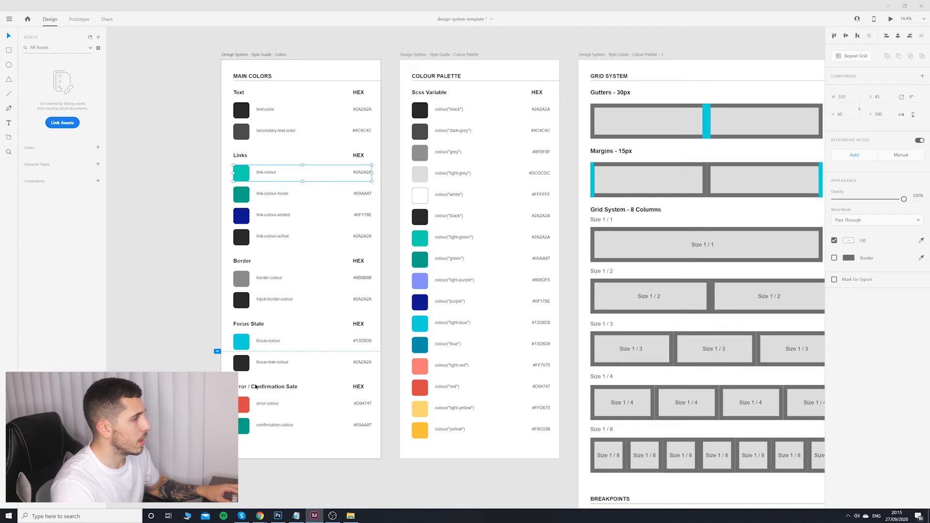
pyautogui.moveTo(250, 457); pyautogui.dragTo(243, 176)
pyautogui.rightClick(243, 176)
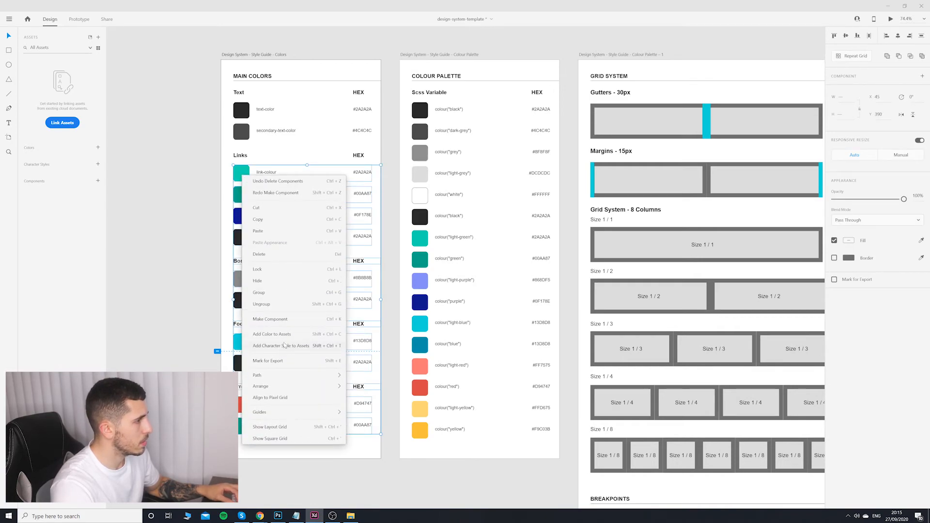
pyautogui.click(274, 335)
pyautogui.hotkey('ctrl', 'z')
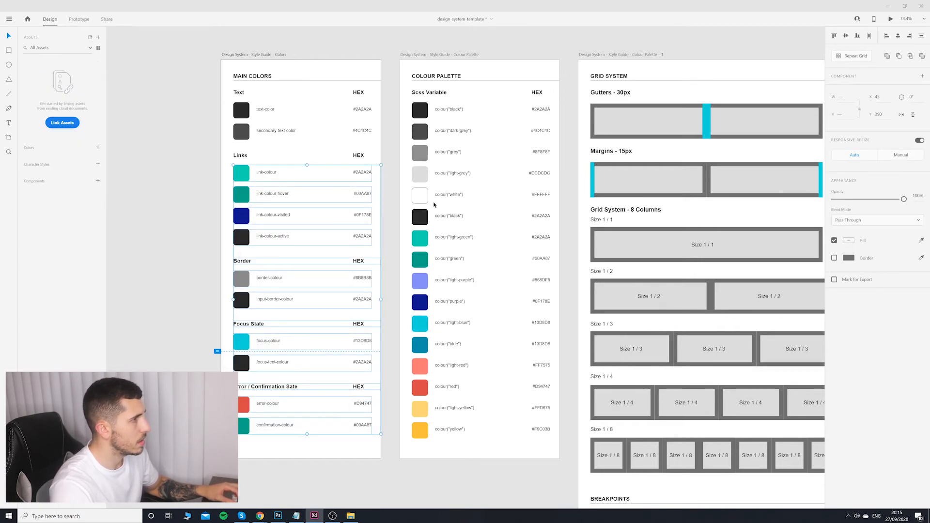
pyautogui.moveTo(561, 100); pyautogui.dragTo(407, 446)
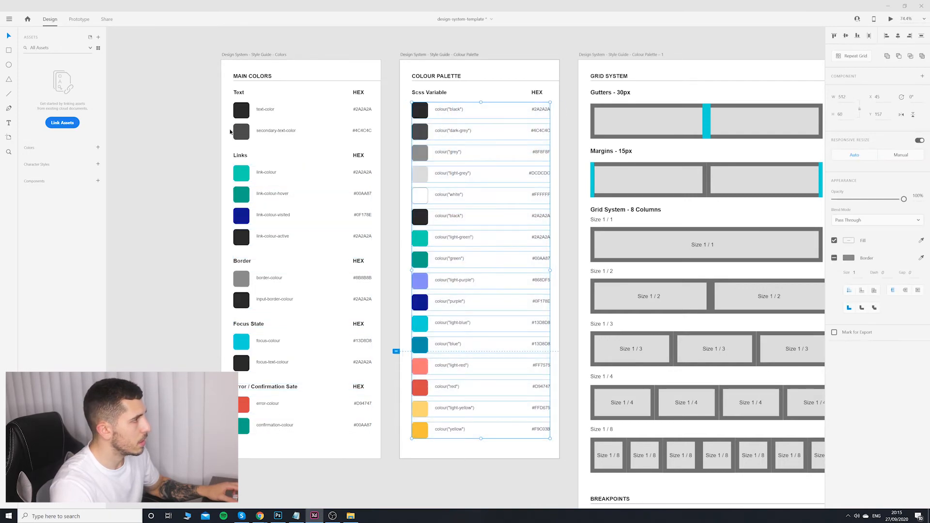
pyautogui.click(248, 323)
pyautogui.moveTo(268, 457); pyautogui.dragTo(240, 398)
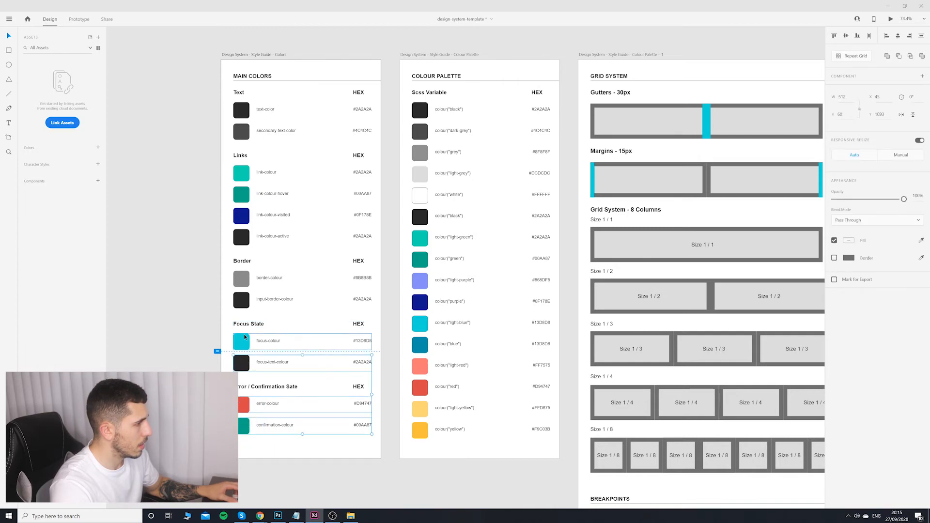
pyautogui.click(201, 332)
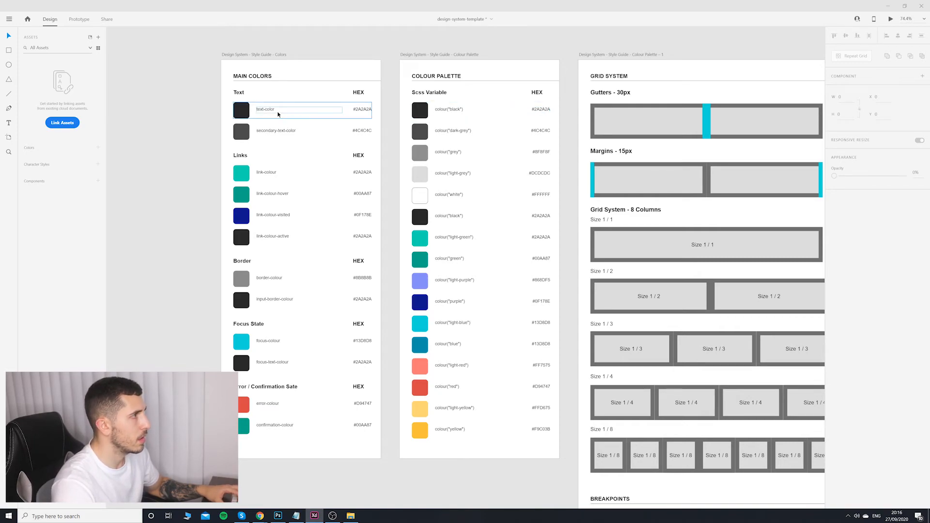
# Step: Select all swatch rows on the Main Colors artboard, from text-color to confirmation-colour, and add their colors to the document assets
pyautogui.click(247, 113)
pyautogui.keyDown('shift'); pyautogui.click(246, 134); pyautogui.keyUp('shift')
pyautogui.keyDown('shift'); pyautogui.click(247, 175); pyautogui.keyUp('shift')
pyautogui.keyDown('shift'); pyautogui.click(245, 196); pyautogui.keyUp('shift')
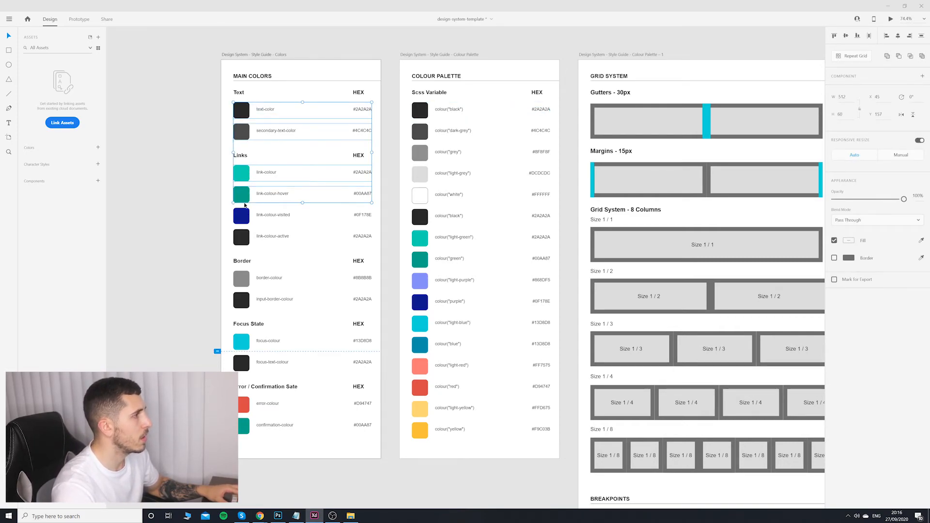
pyautogui.keyDown('shift'); pyautogui.click(246, 217); pyautogui.keyUp('shift')
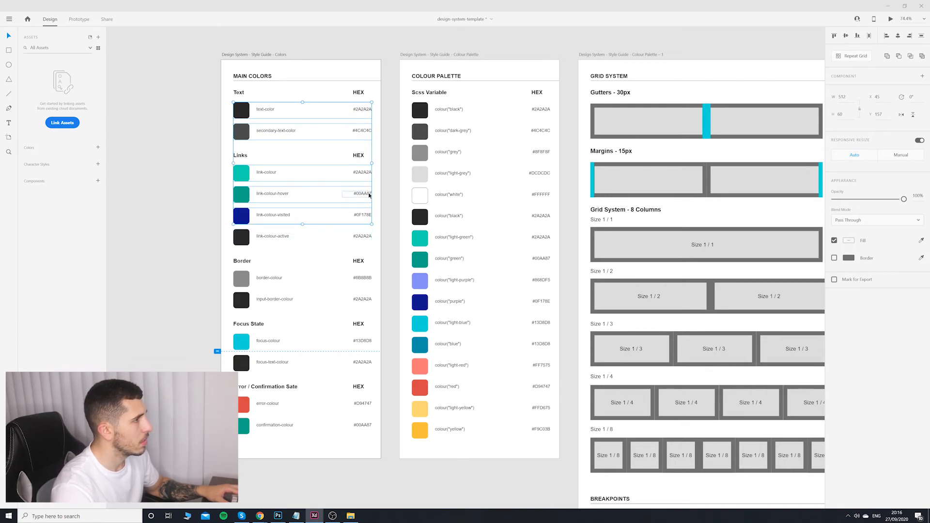
pyautogui.keyDown('shift'); pyautogui.click(241, 241); pyautogui.keyUp('shift')
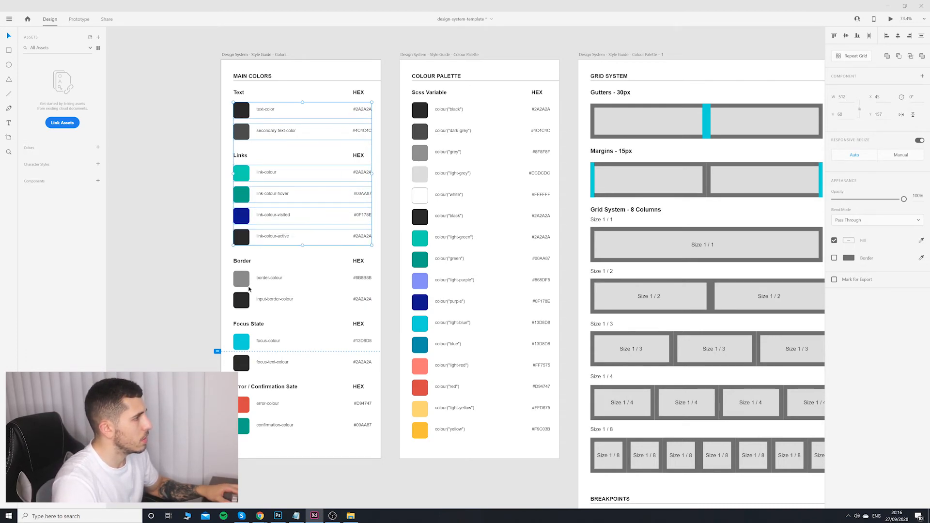
pyautogui.keyDown('shift'); pyautogui.click(241, 279); pyautogui.keyUp('shift')
pyautogui.keyDown('shift'); pyautogui.click(242, 300); pyautogui.keyUp('shift')
pyautogui.keyDown('shift'); pyautogui.click(242, 342); pyautogui.keyUp('shift')
pyautogui.keyDown('shift'); pyautogui.click(242, 363); pyautogui.keyUp('shift')
pyautogui.keyDown('shift'); pyautogui.click(243, 414); pyautogui.keyUp('shift')
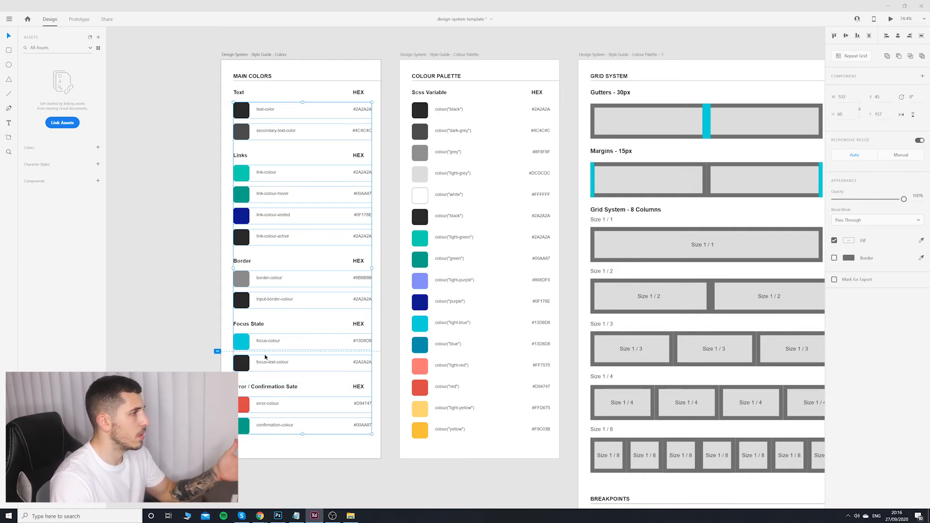
pyautogui.rightClick(274, 134)
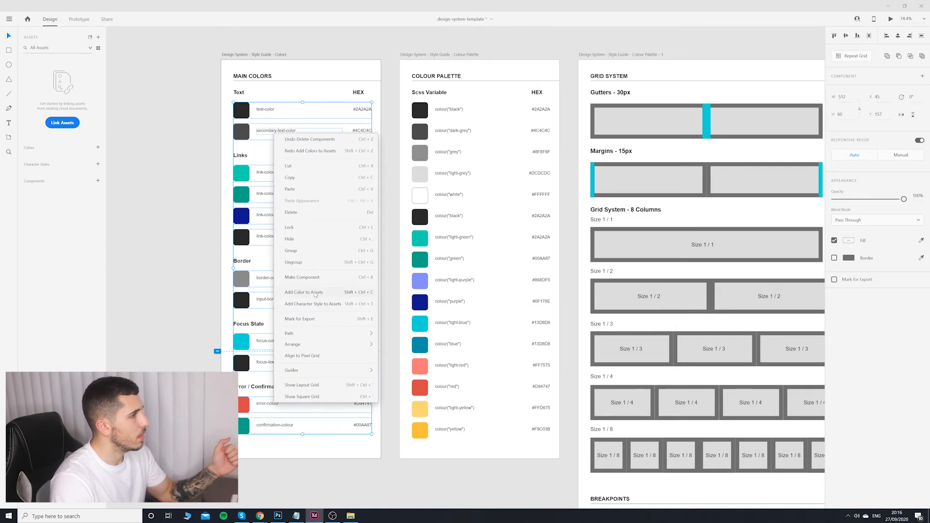
pyautogui.click(315, 293)
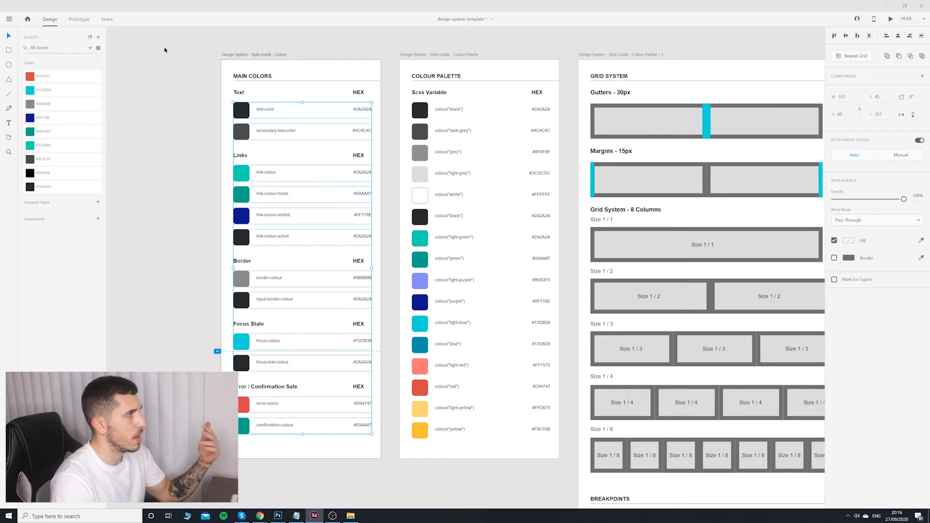
# Step: Select all swatch rows on the Colour Palette artboard, from black to yellow, and add their colors to the document assets
pyautogui.moveTo(405, 103); pyautogui.dragTo(436, 474)
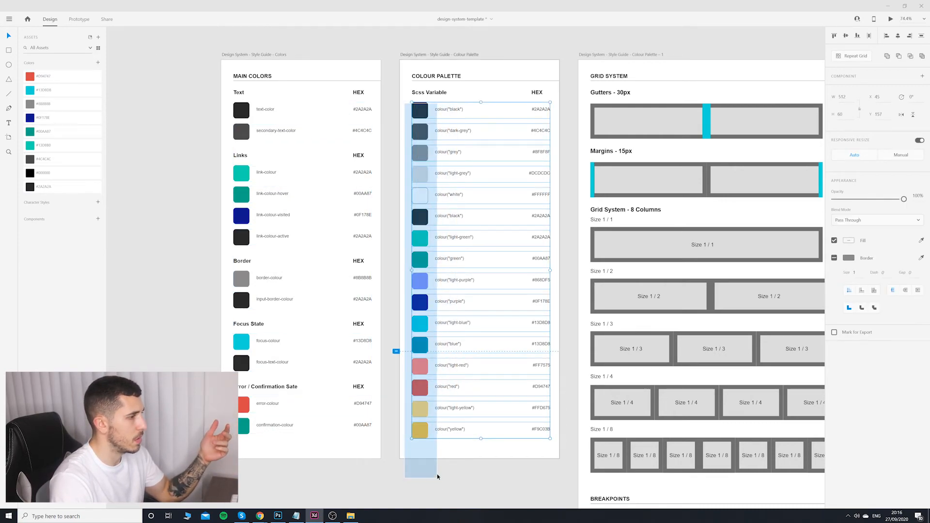
pyautogui.rightClick(417, 404)
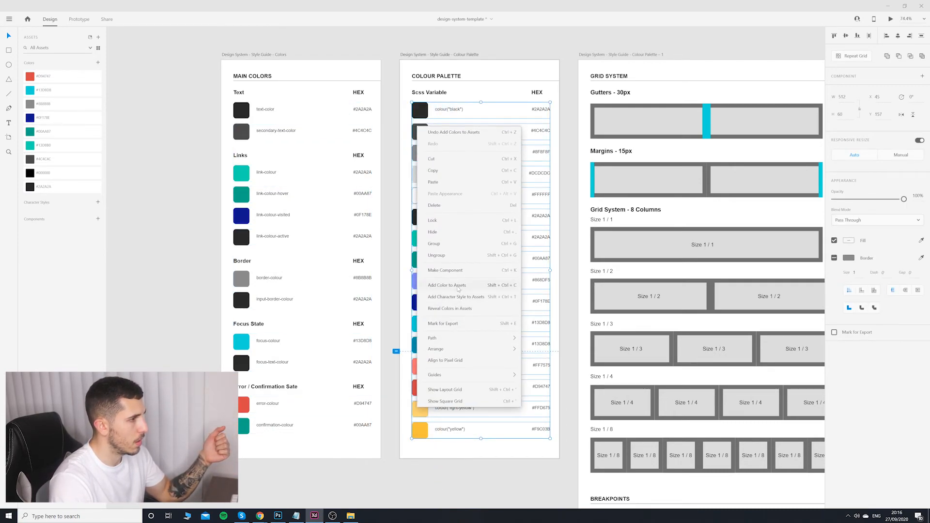
pyautogui.click(458, 288)
pyautogui.click(382, 485)
# Step: Select the Type Scale samples from Heading One to Buttons on the Typography artboard and add their character styles to the assets
pyautogui.scroll(-2, 393, 376)
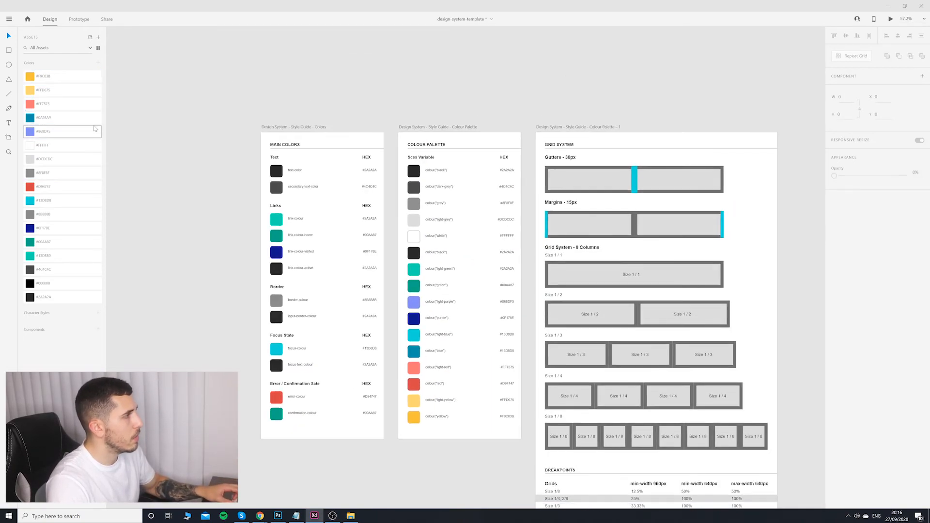
pyautogui.hscroll(10, 487, 96)
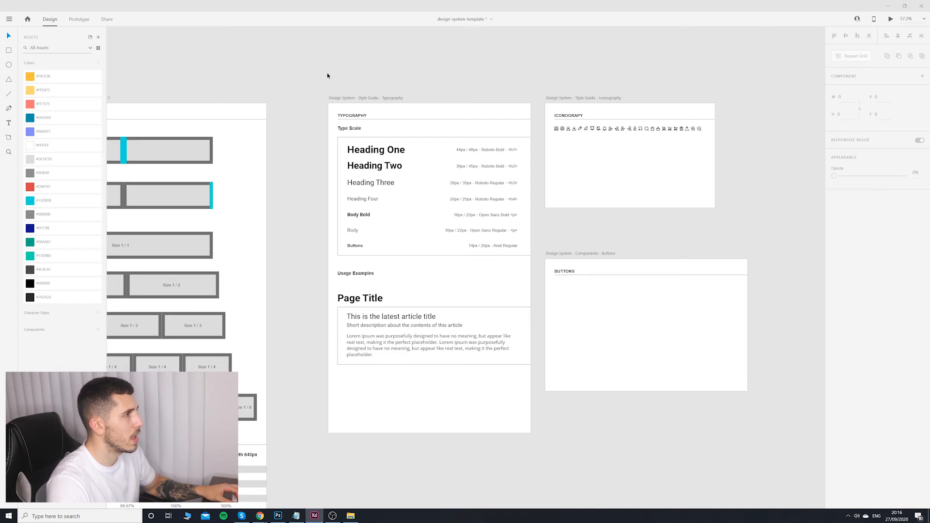
pyautogui.moveTo(343, 144); pyautogui.dragTo(364, 247)
pyautogui.rightClick(373, 184)
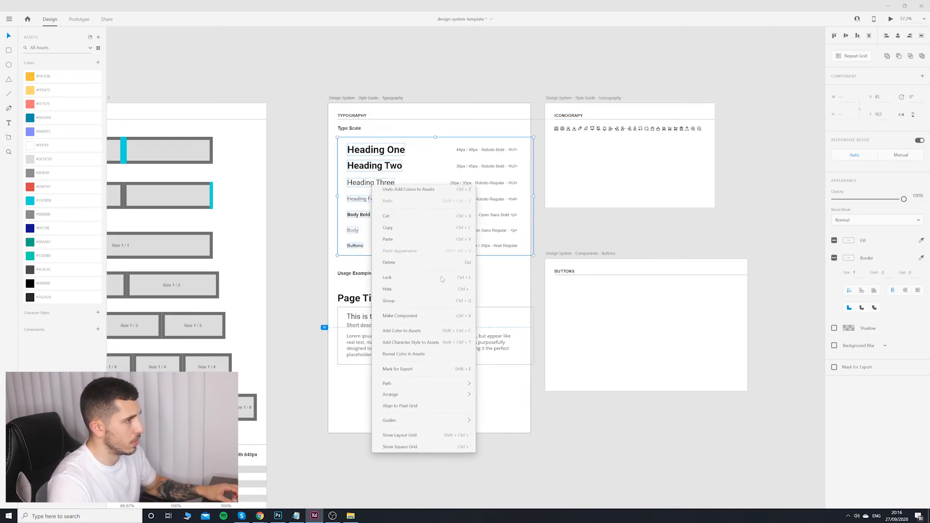
pyautogui.click(411, 343)
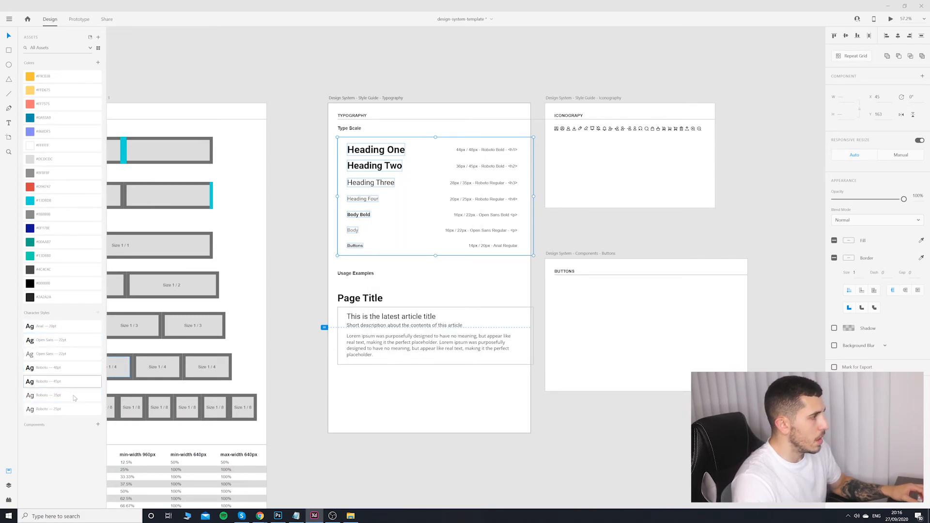
pyautogui.click(52, 409)
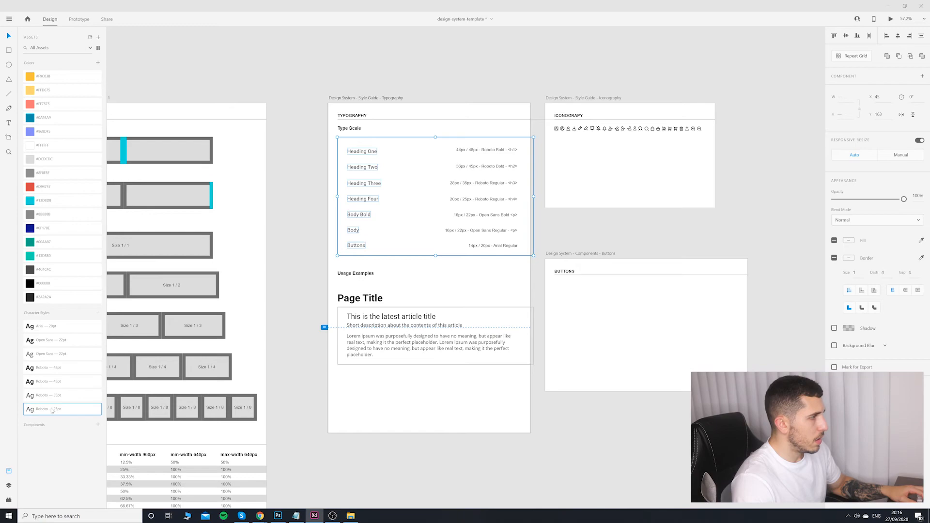
pyautogui.hotkey('ctrl', 'z')
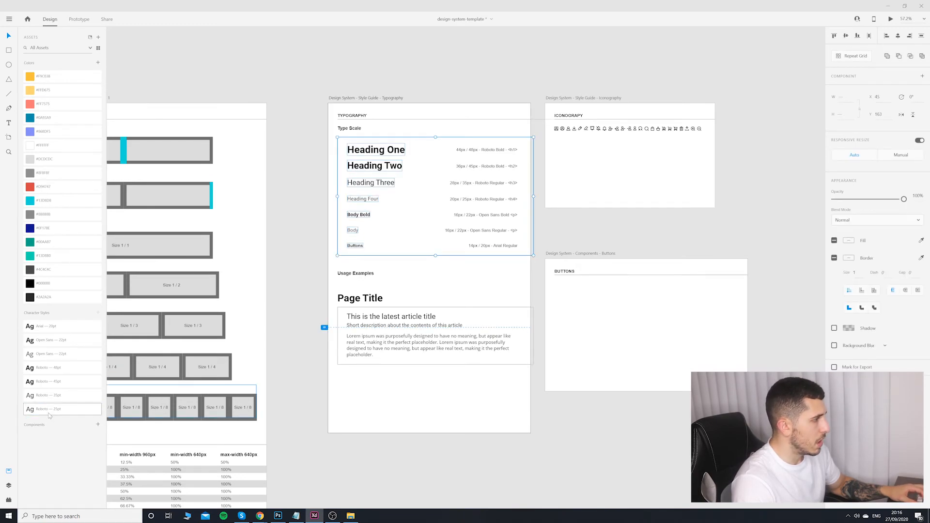
pyautogui.click(291, 378)
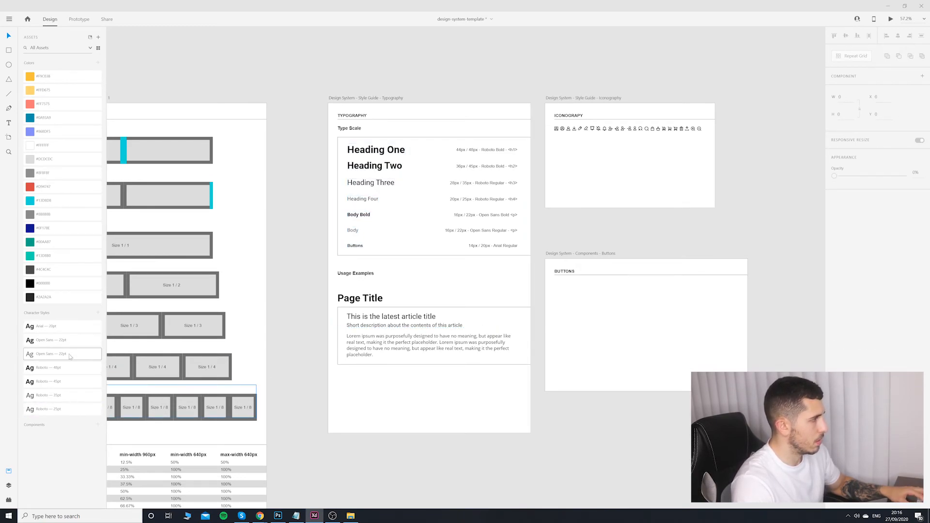
# Step: Rename the 48pt Roboto character style as Heading One
pyautogui.doubleClick(52, 368)
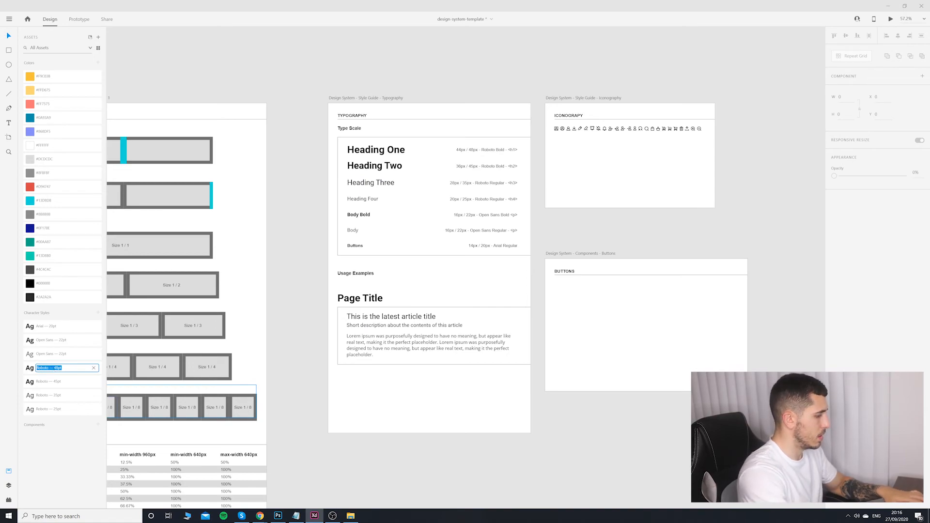
pyautogui.write('Heading One')
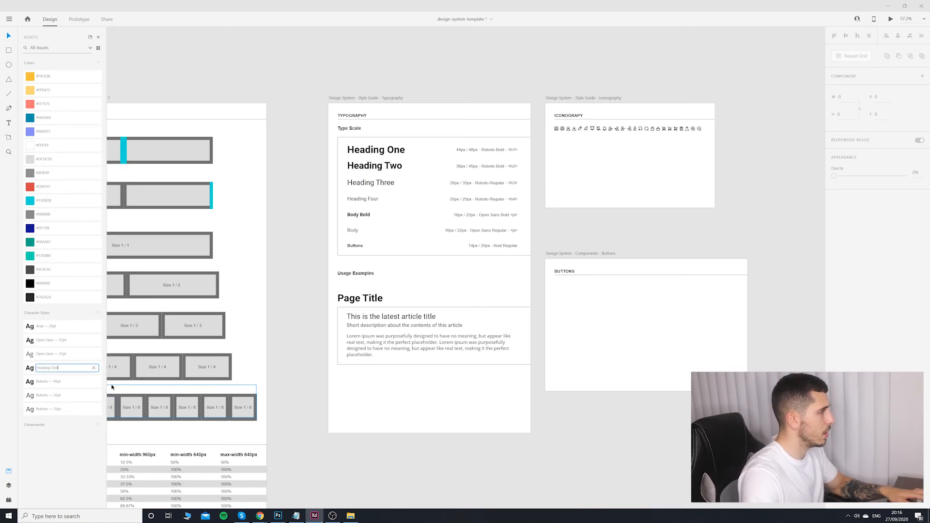
pyautogui.click(300, 376)
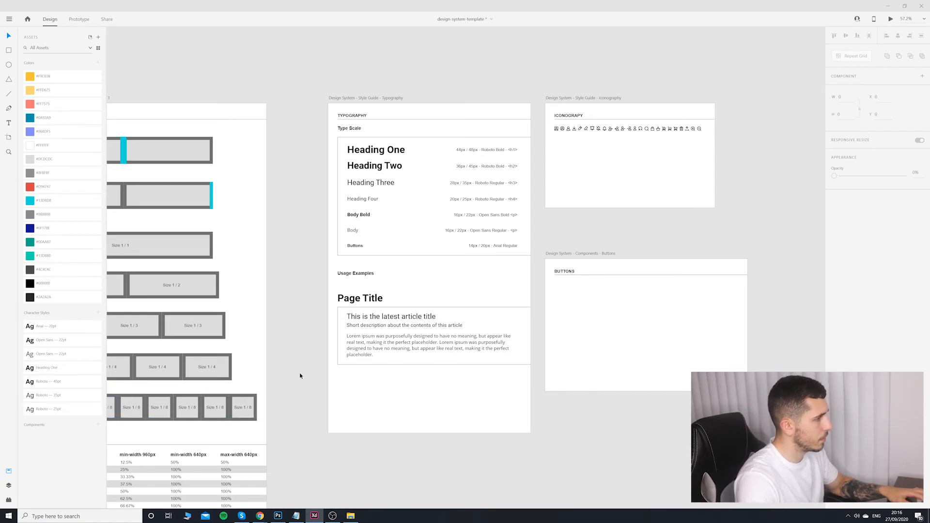
# Step: Rename the 25pt Roboto character style as Heading Four
pyautogui.click(53, 409)
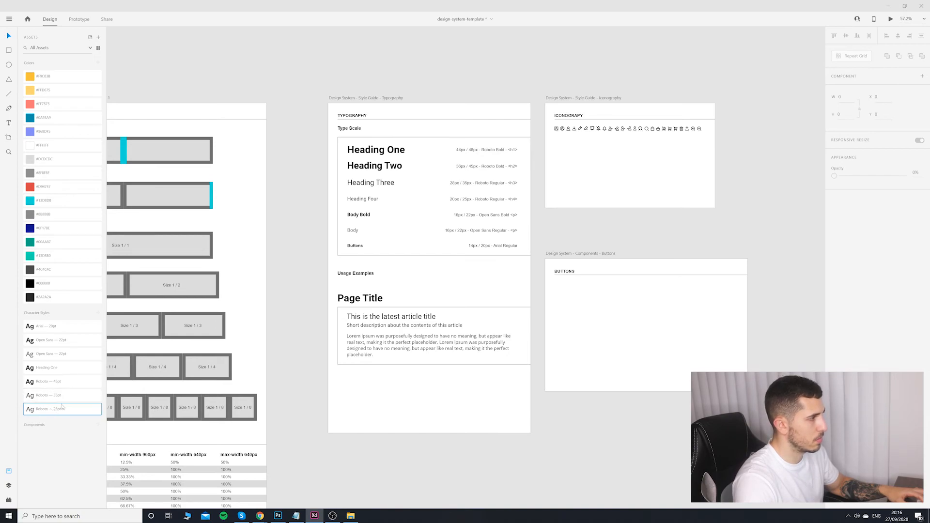
pyautogui.rightClick(62, 407)
pyautogui.click(83, 439)
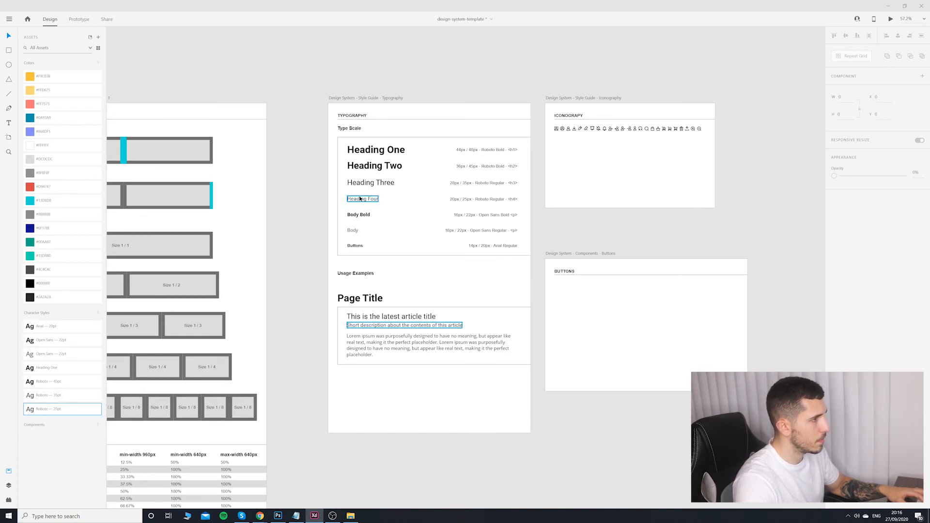
pyautogui.doubleClick(52, 409)
pyautogui.write('Heading Four')
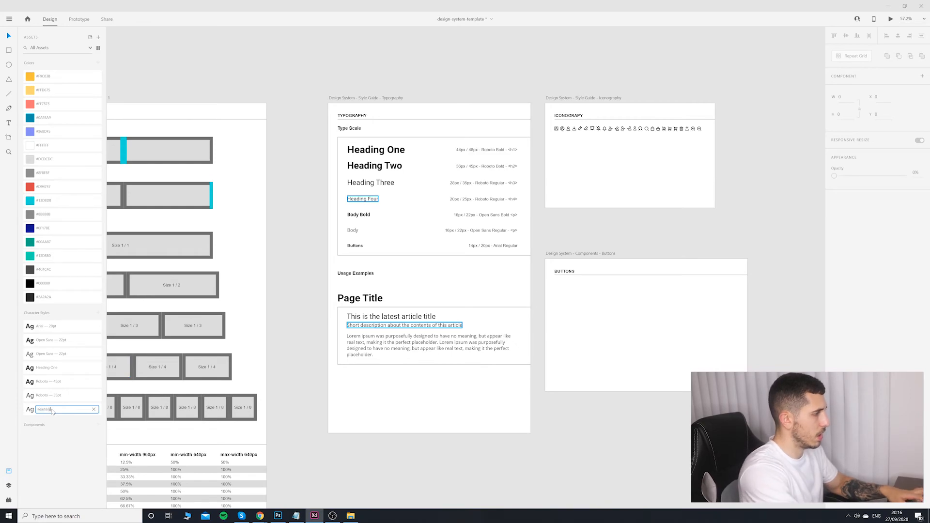
pyautogui.press('Return')
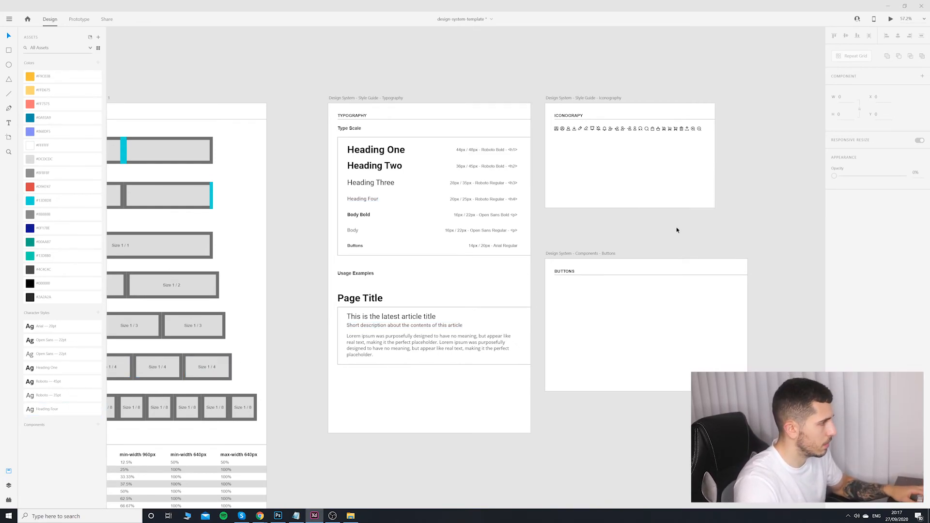
# Step: Draw a button rectangle about 216 by 66 below the BUTTONS heading, aligned with the heading's left edge
pyautogui.moveTo(673, 230); pyautogui.dragTo(547, 232)
pyautogui.scroll(3, 539, 287)
pyautogui.moveTo(470, 239); pyautogui.dragTo(472, 213)
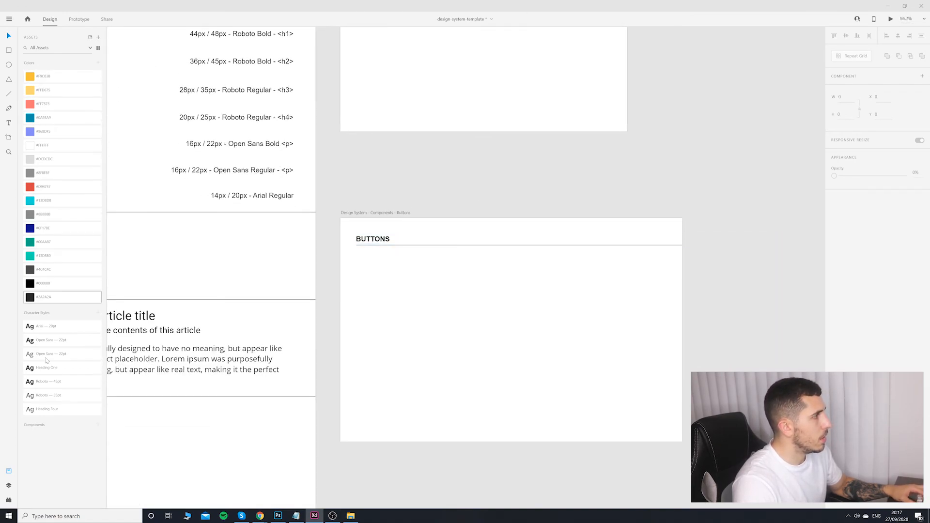
pyautogui.click(8, 51)
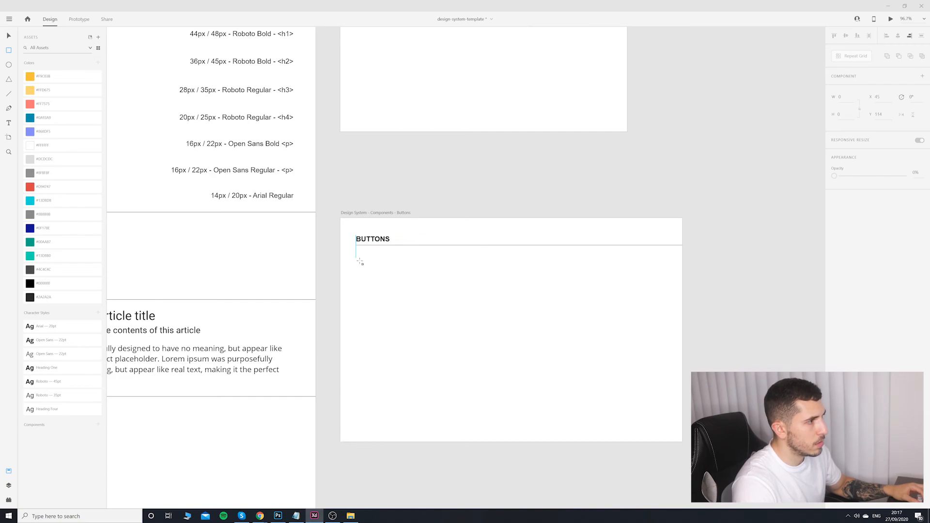
pyautogui.moveTo(356, 259); pyautogui.dragTo(431, 284)
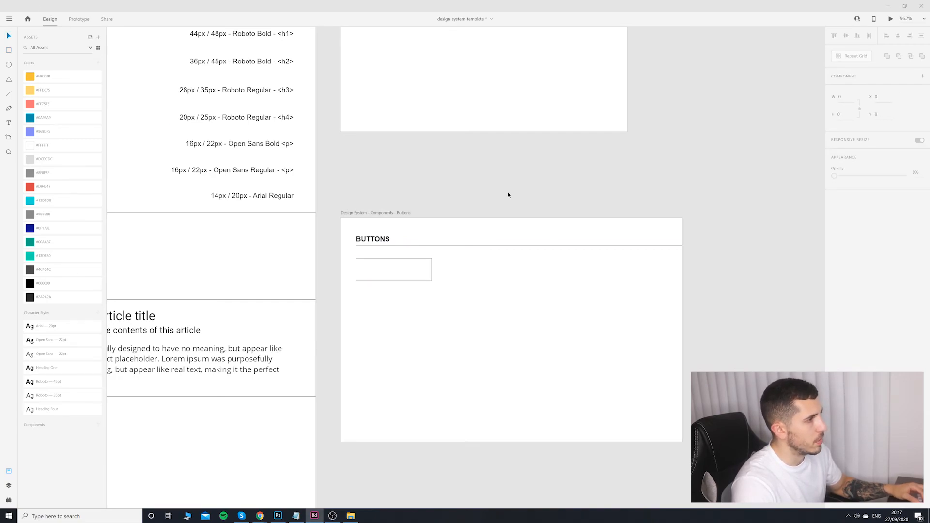
# Step: Remove the button rectangle's border and fill it with the bright teal color from the document assets
pyautogui.click(833, 276)
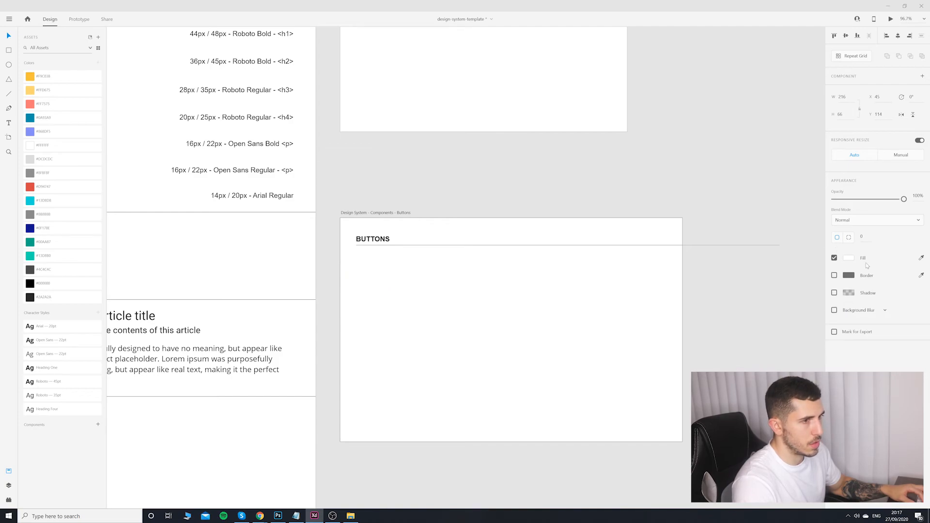
pyautogui.doubleClick(37, 258)
pyautogui.click(400, 312)
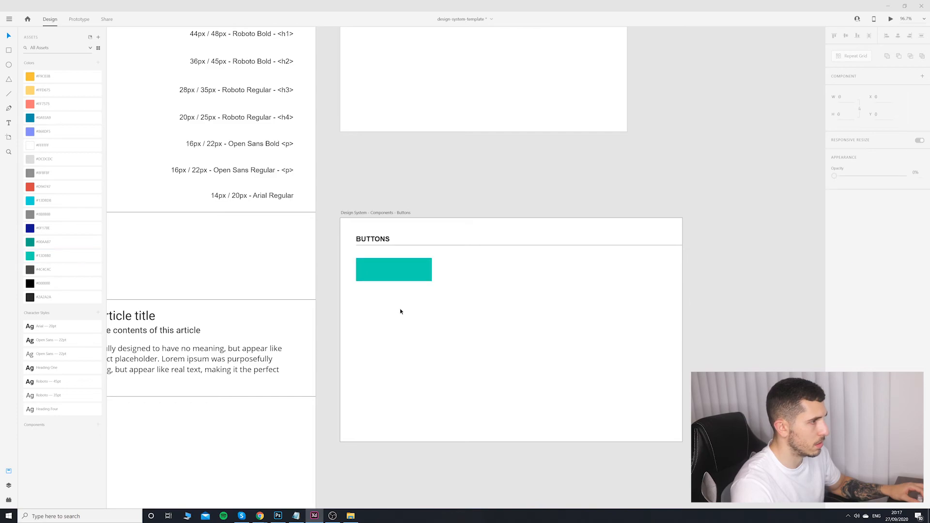
pyautogui.scroll(-2, 427, 310)
pyautogui.moveTo(317, 312); pyautogui.dragTo(576, 311)
pyautogui.scroll(-1, 575, 311)
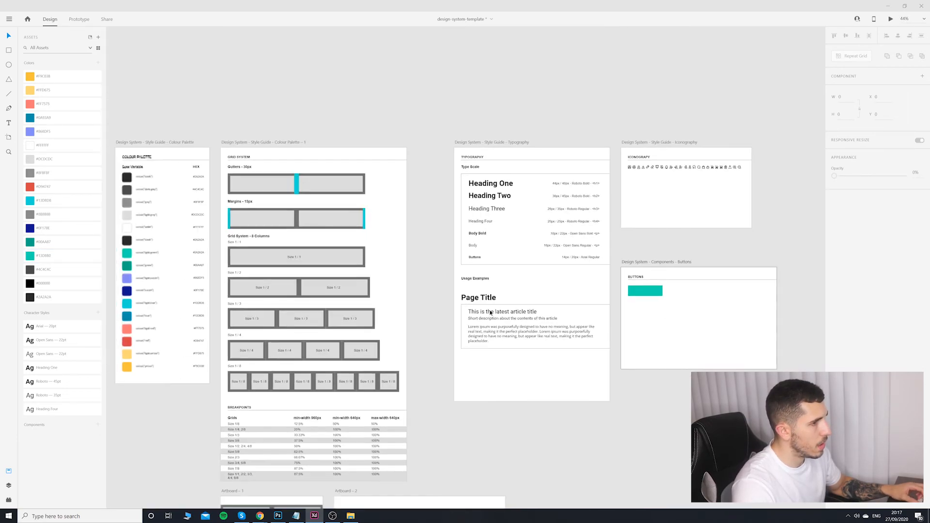
pyautogui.moveTo(400, 300); pyautogui.dragTo(705, 288)
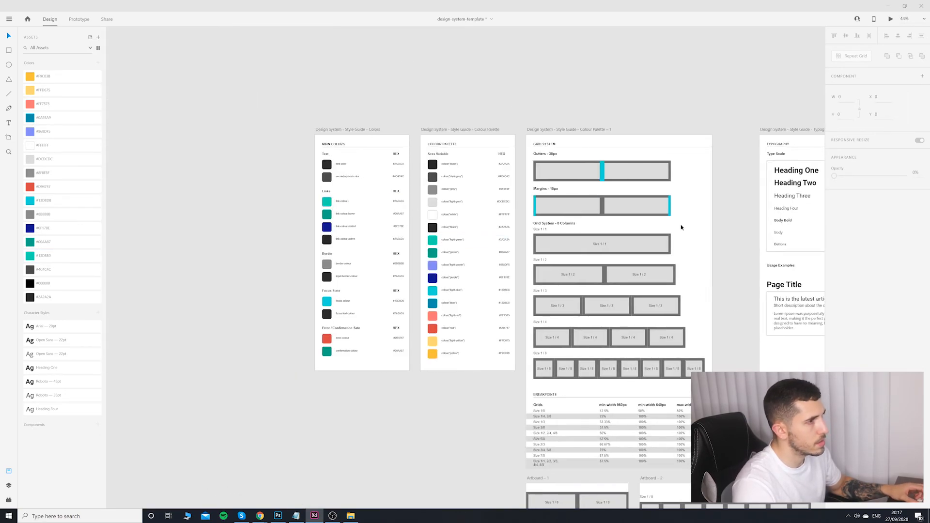
pyautogui.moveTo(634, 236); pyautogui.dragTo(326, 240)
# Step: Add the text label "Submit" on the teal button rectangle of the Buttons artboard
pyautogui.scroll(3, 581, 294)
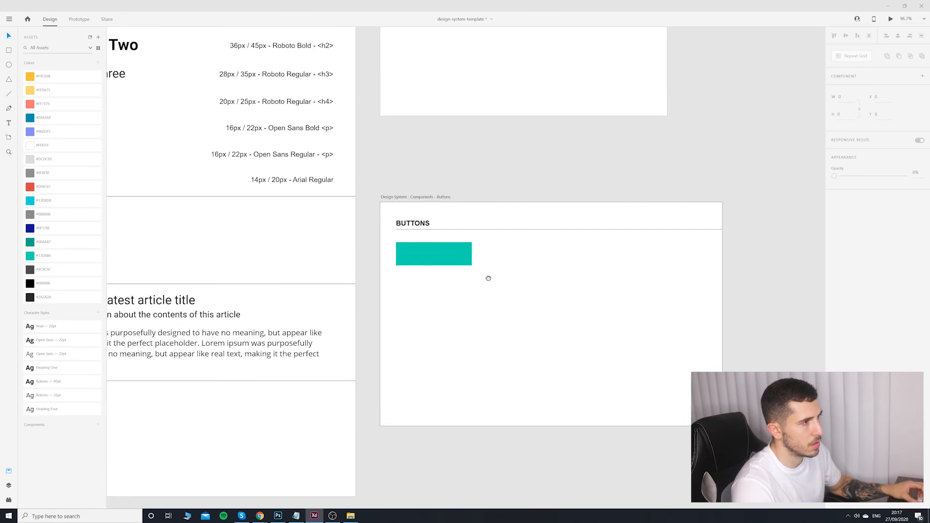
pyautogui.click(423, 262)
pyautogui.press('t')
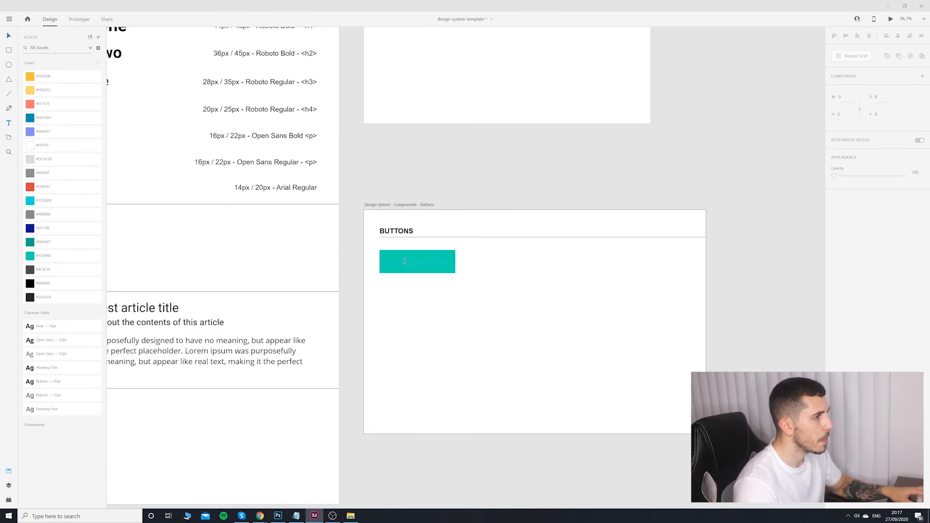
pyautogui.click(405, 261)
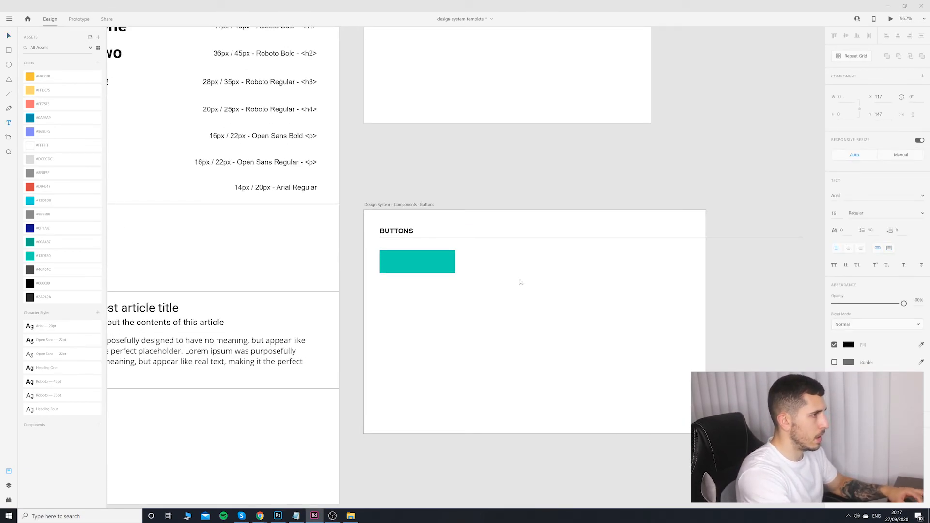
pyautogui.write('Submit')
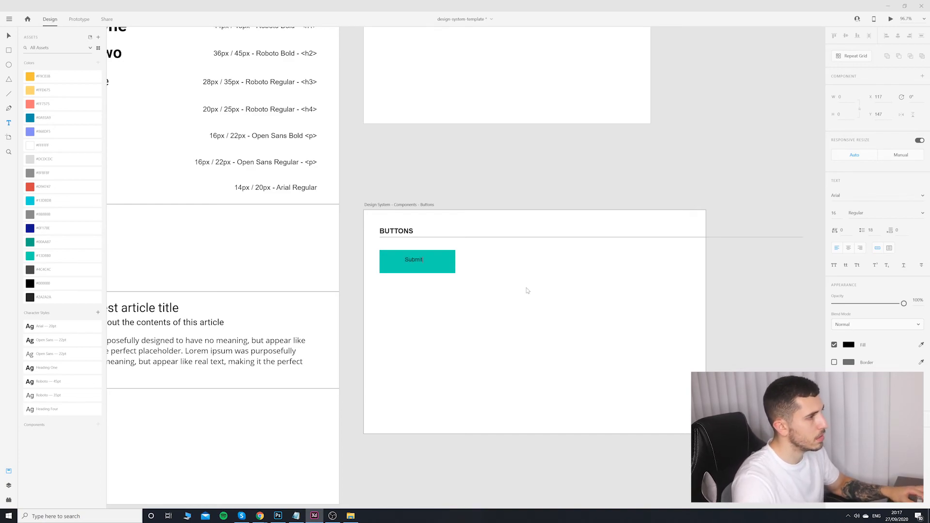
# Step: Change the teal button's text label to "Search"
pyautogui.scroll(-5, 526, 287)
pyautogui.scroll(6, 473, 228)
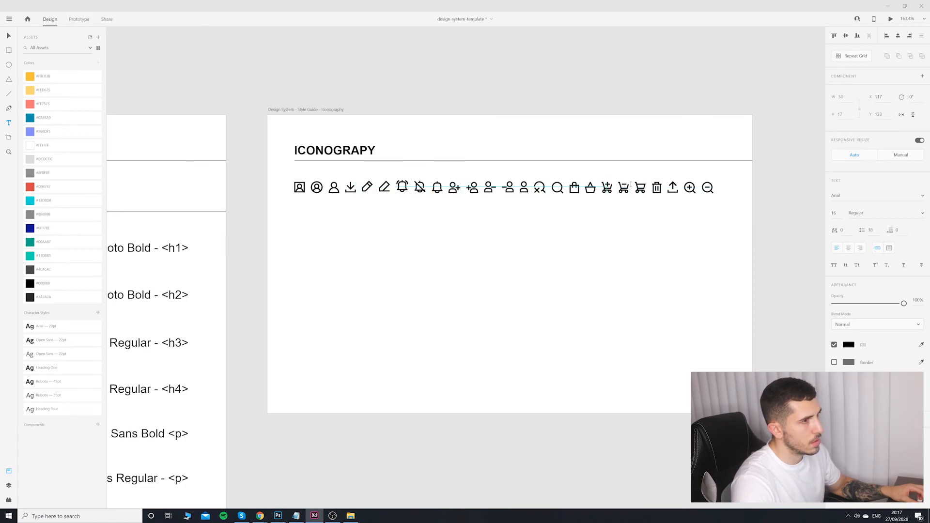
pyautogui.click(415, 285)
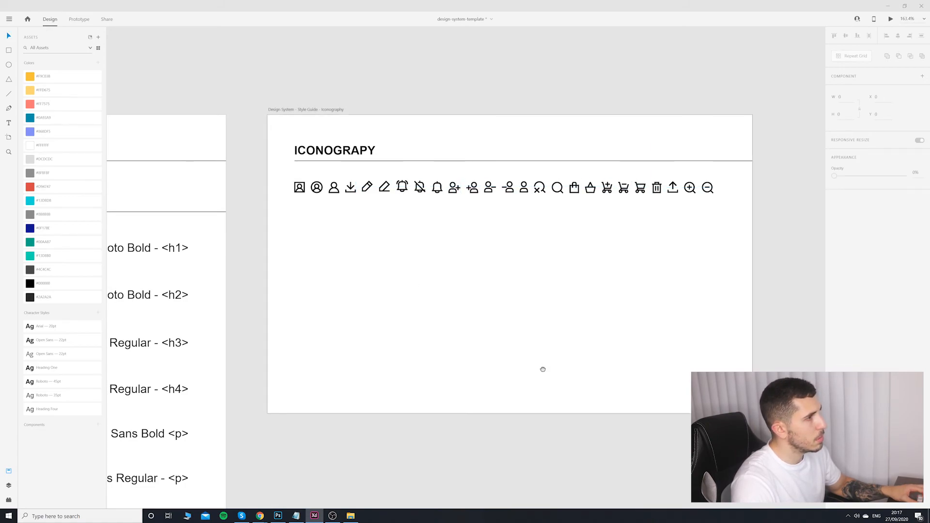
pyautogui.moveTo(544, 369); pyautogui.dragTo(493, 256)
pyautogui.scroll(-3, 509, 265)
pyautogui.moveTo(518, 306); pyautogui.dragTo(512, 275)
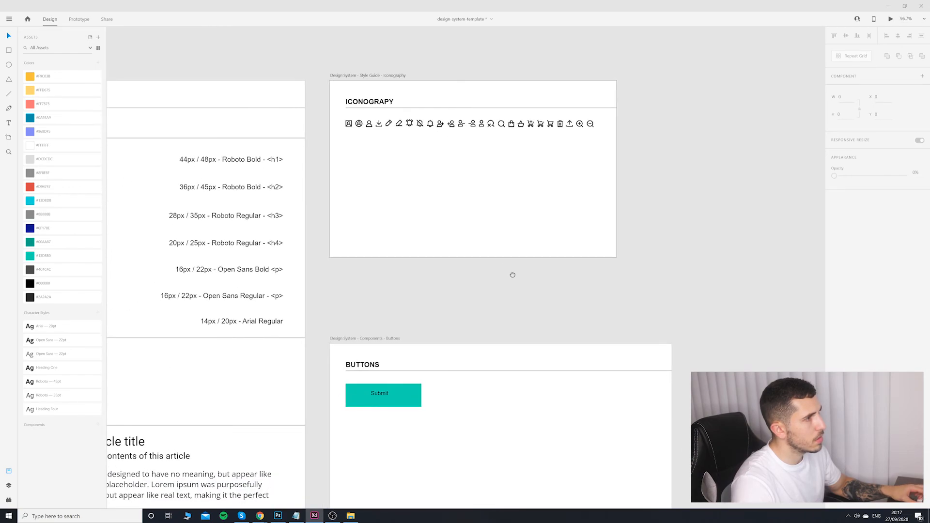
pyautogui.doubleClick(376, 393)
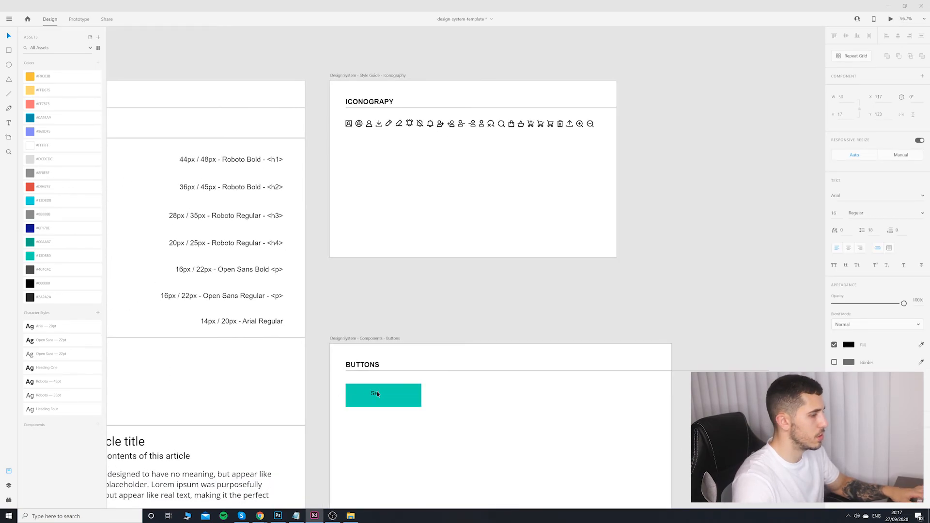
pyautogui.write('Search')
pyautogui.press('Escape')
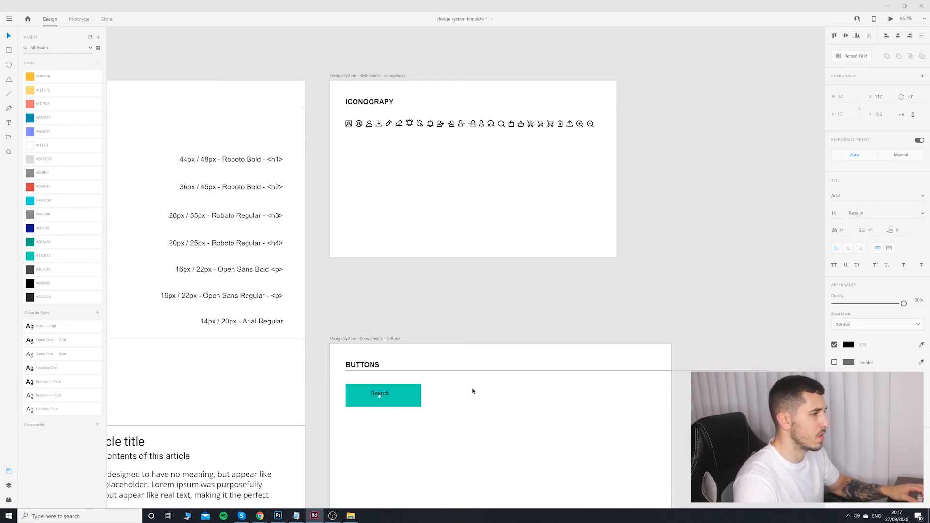
pyautogui.click(465, 416)
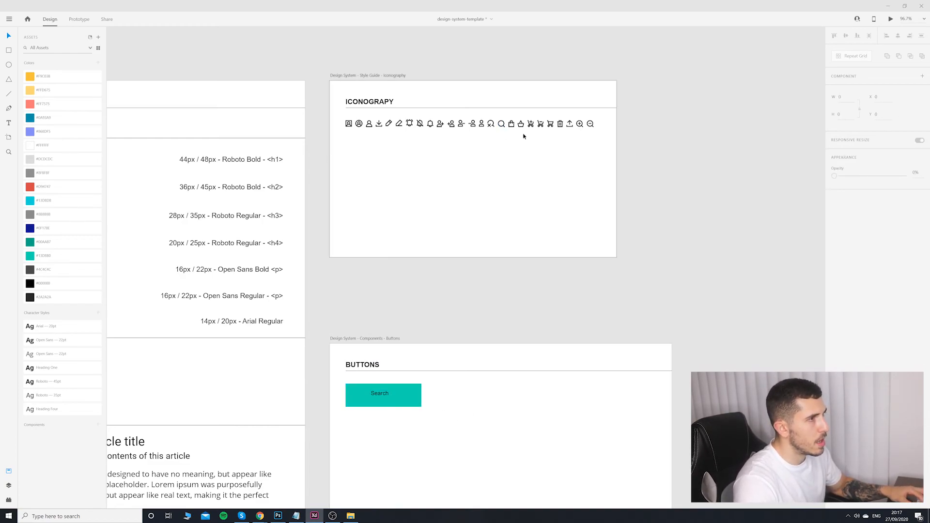
# Step: Try to make one component from all the icons on the Iconography artboard, and undo it
pyautogui.moveTo(606, 138); pyautogui.dragTo(589, 125)
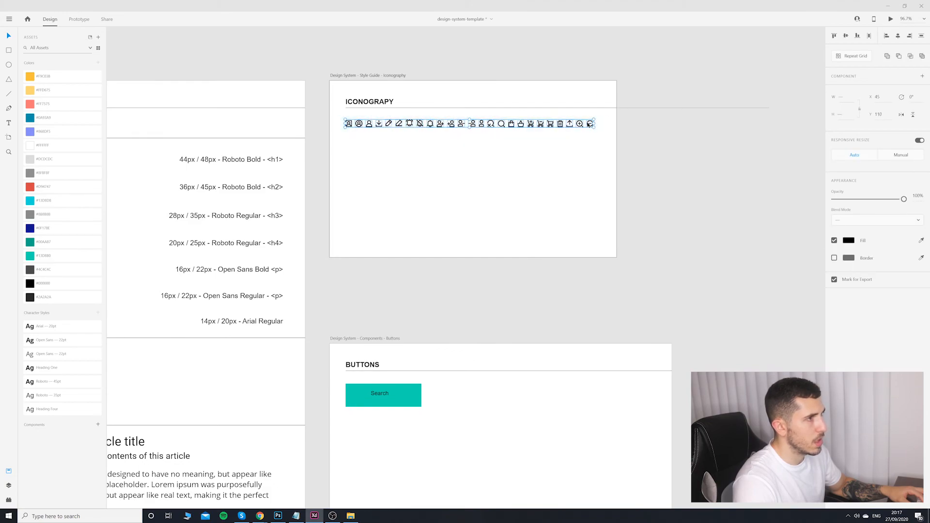
pyautogui.rightClick(589, 125)
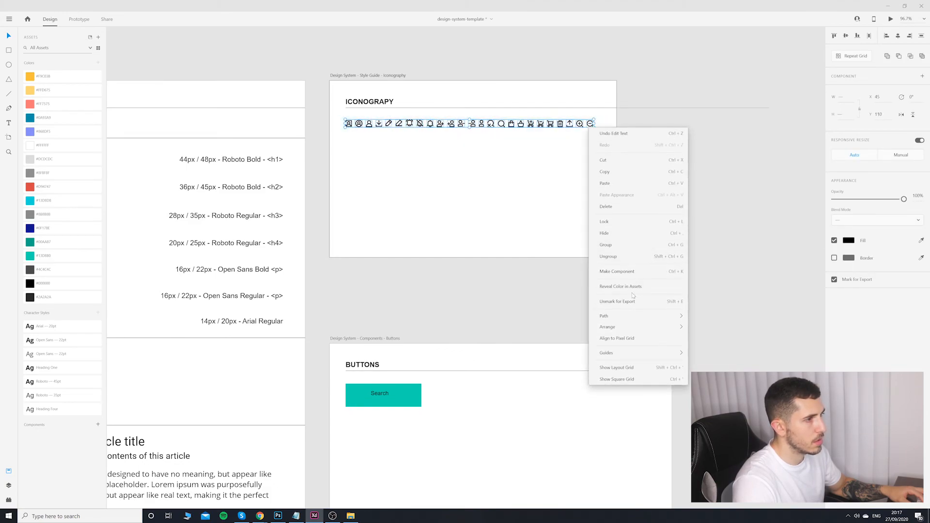
pyautogui.click(618, 272)
pyautogui.hotkey('ctrl', 'z')
pyautogui.click(504, 164)
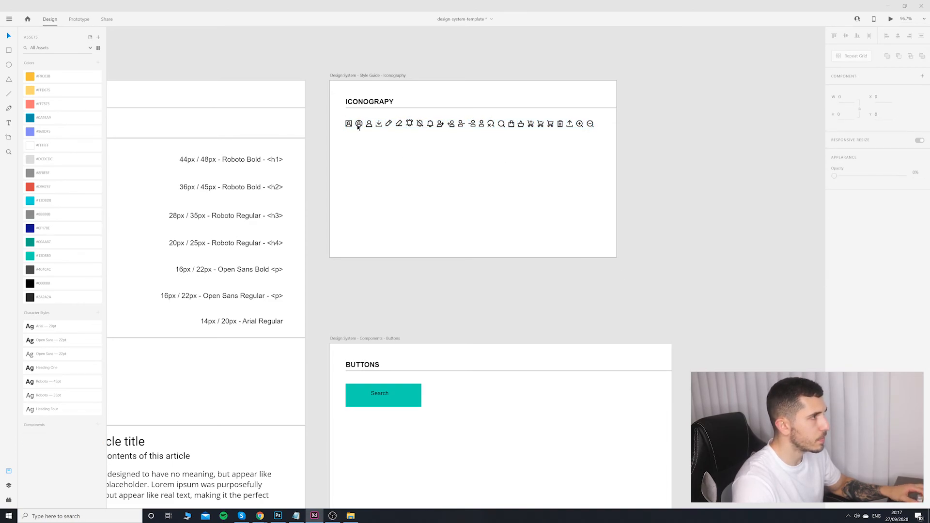
# Step: Try to turn the first icon in the Iconography row, the framed user, into a component
pyautogui.click(348, 124)
pyautogui.scroll(5, 387, 103)
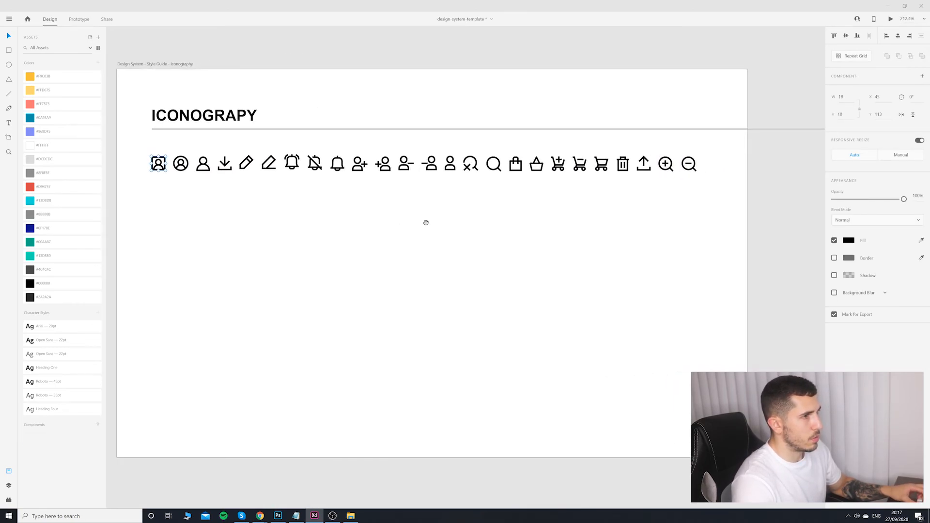
pyautogui.rightClick(182, 171)
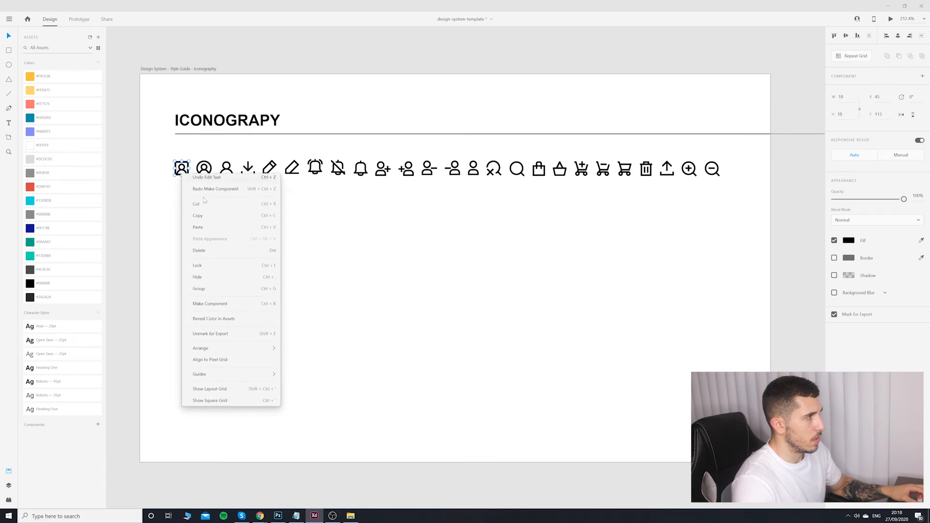
pyautogui.click(226, 306)
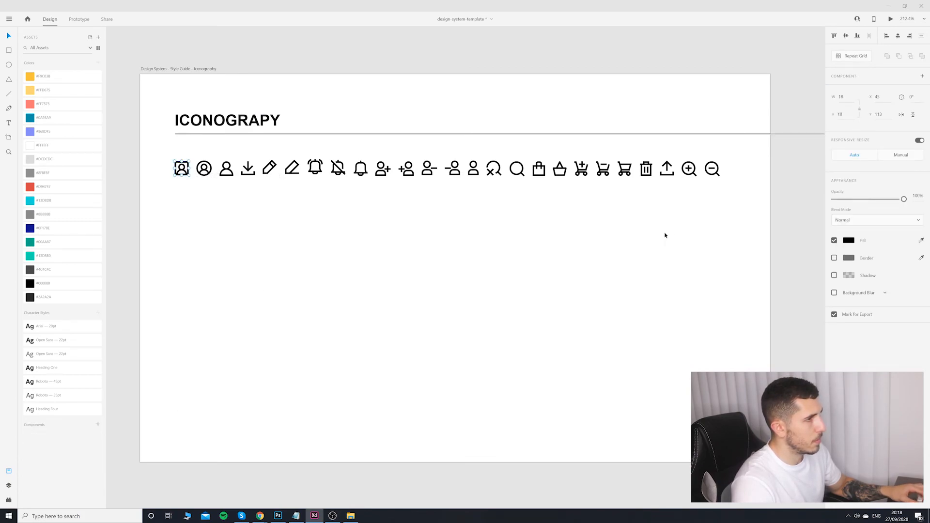
# Step: Try adding the whole icon row to the component assets, undo it, and leave the first icon unconverted
pyautogui.moveTo(720, 193); pyautogui.dragTo(349, 199)
pyautogui.hotkey('ctrl', 'z')
pyautogui.click(98, 424)
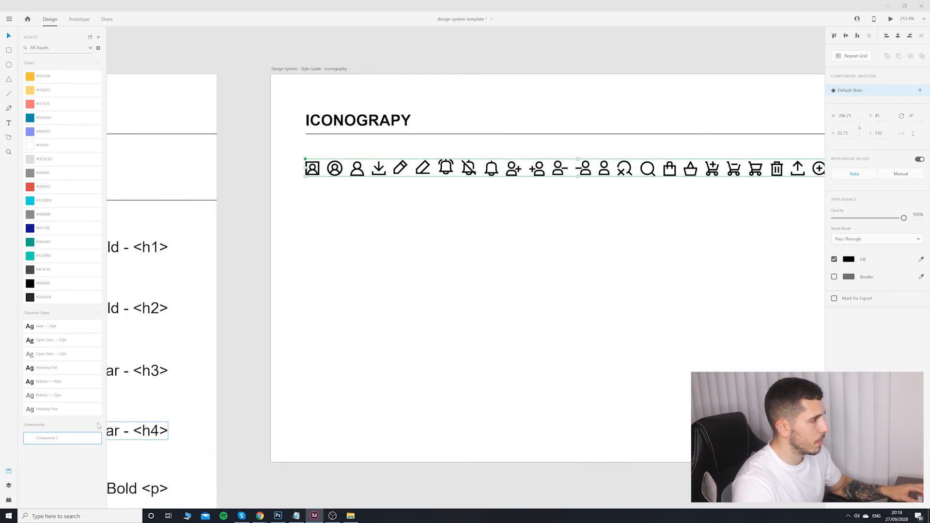
pyautogui.hotkey('ctrl', 'z')
pyautogui.moveTo(558, 297); pyautogui.dragTo(452, 308)
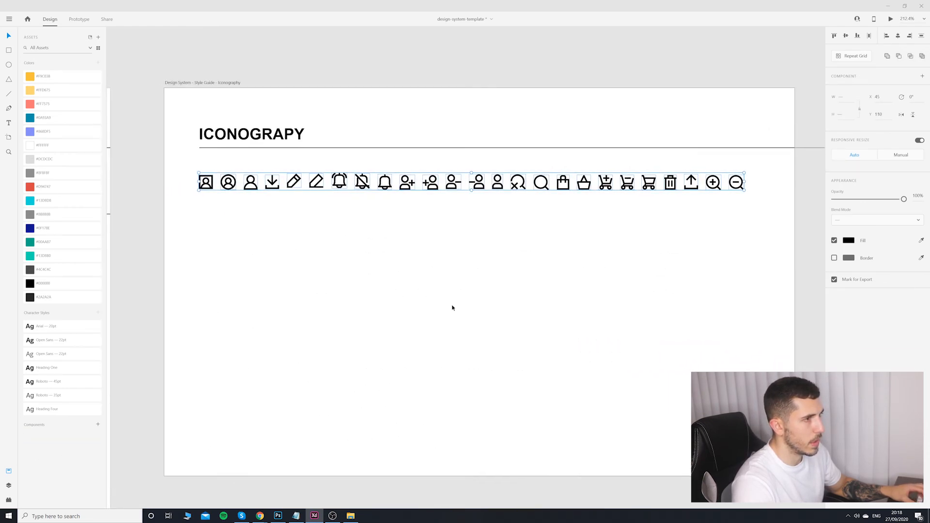
pyautogui.click(453, 308)
pyautogui.rightClick(210, 187)
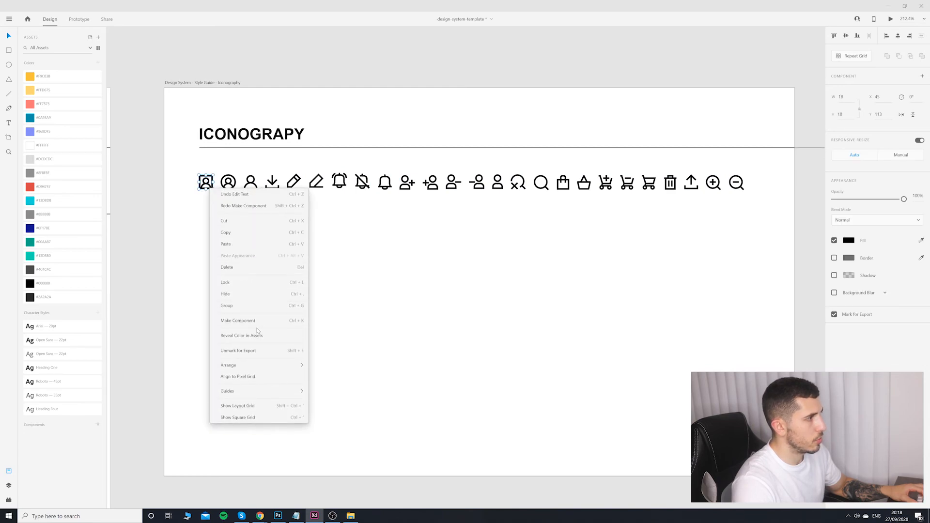
pyautogui.click(509, 375)
# Step: Turn the plain magnifying-glass icon on the Iconography artboard into a component
pyautogui.scroll(-1, 587, 372)
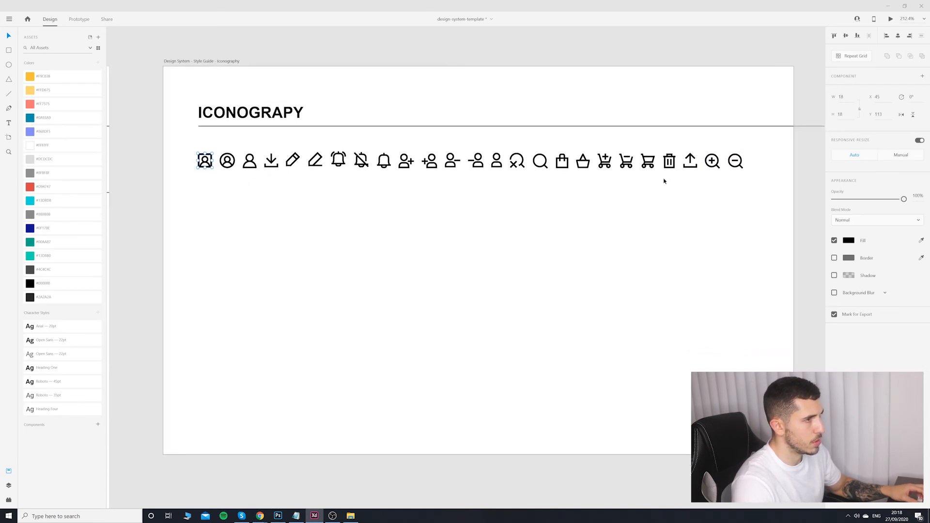
pyautogui.click(544, 166)
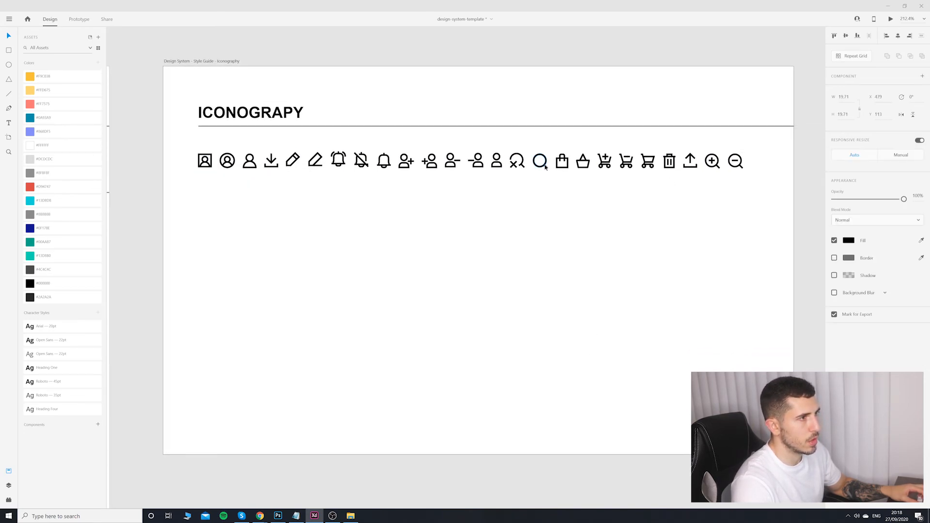
pyautogui.rightClick(545, 166)
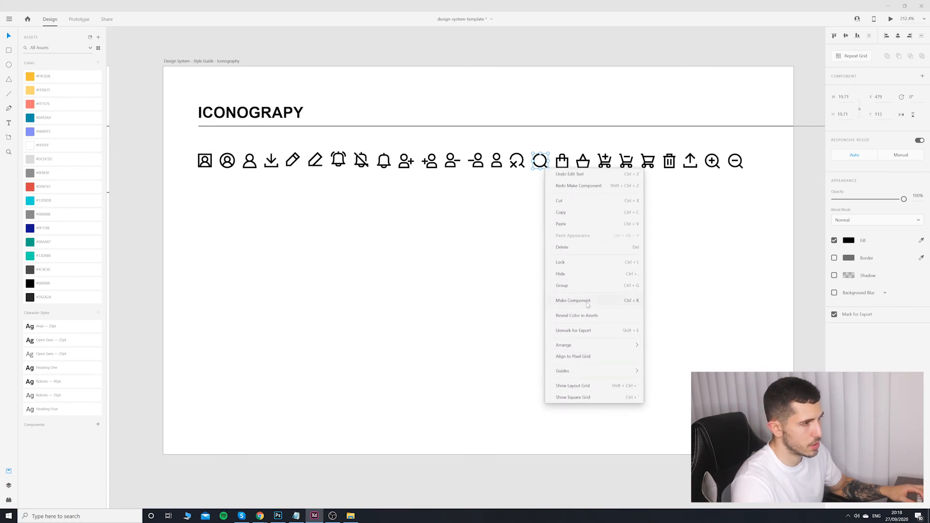
pyautogui.click(573, 300)
pyautogui.click(307, 429)
pyautogui.scroll(-6, 358, 427)
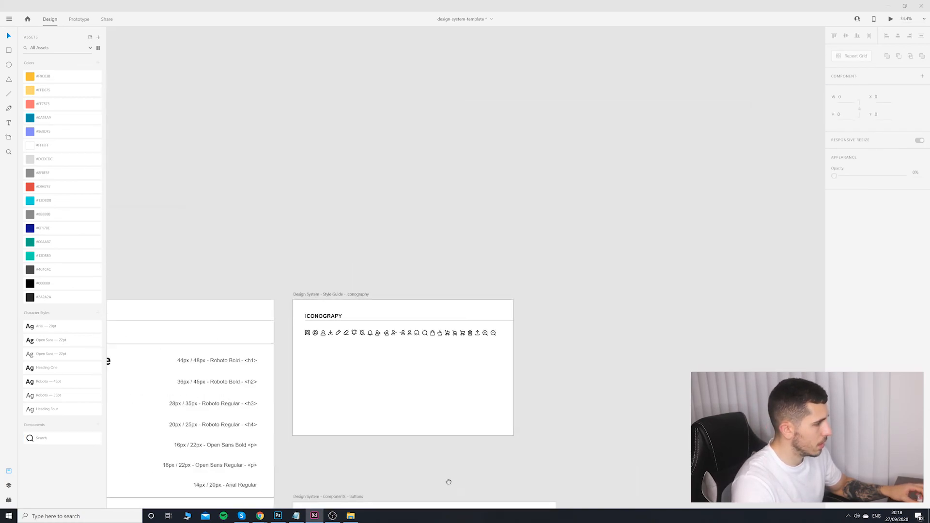
pyautogui.moveTo(449, 481); pyautogui.dragTo(436, 174)
pyautogui.scroll(2, 335, 233)
pyautogui.scroll(2, 331, 235)
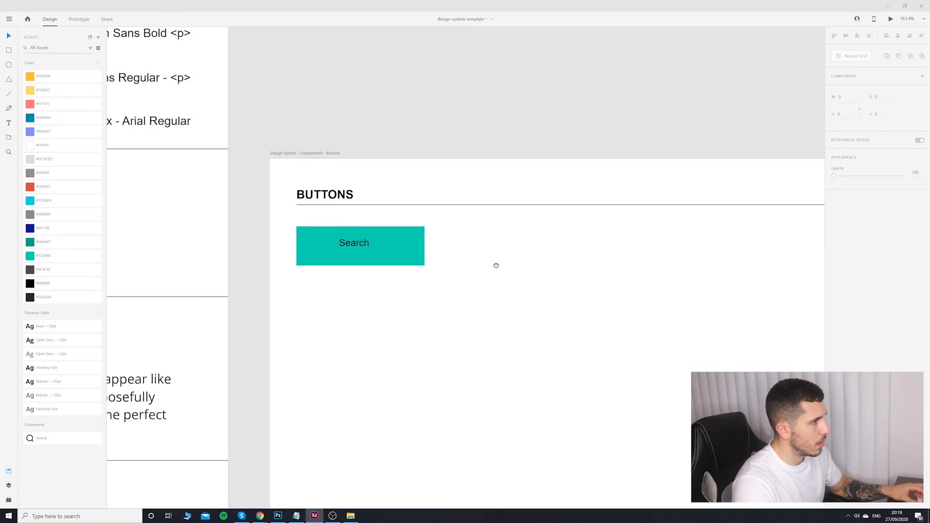
# Step: Apply the saved Arial 20pt character style to the Search label on the green button
pyautogui.scroll(2, 382, 250)
pyautogui.doubleClick(388, 248)
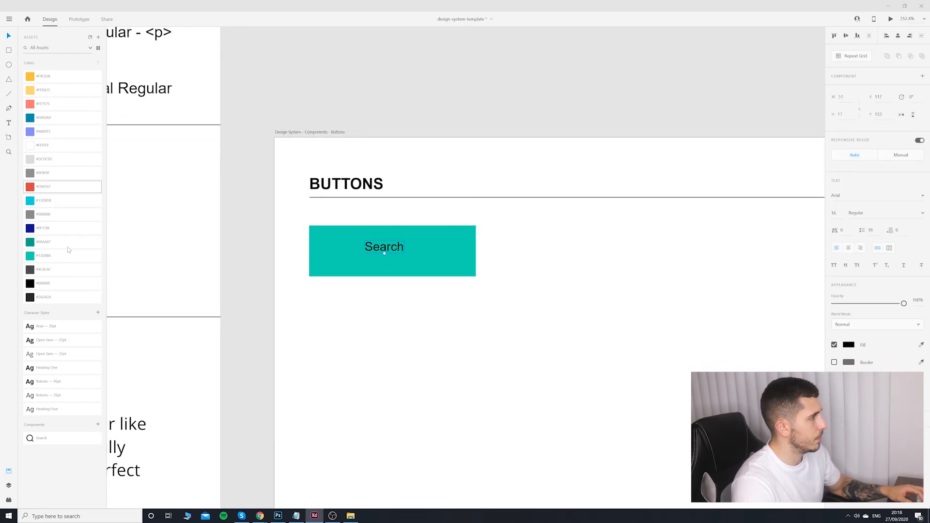
pyautogui.scroll(6, 322, 315)
pyautogui.hscroll(-3, 321, 316)
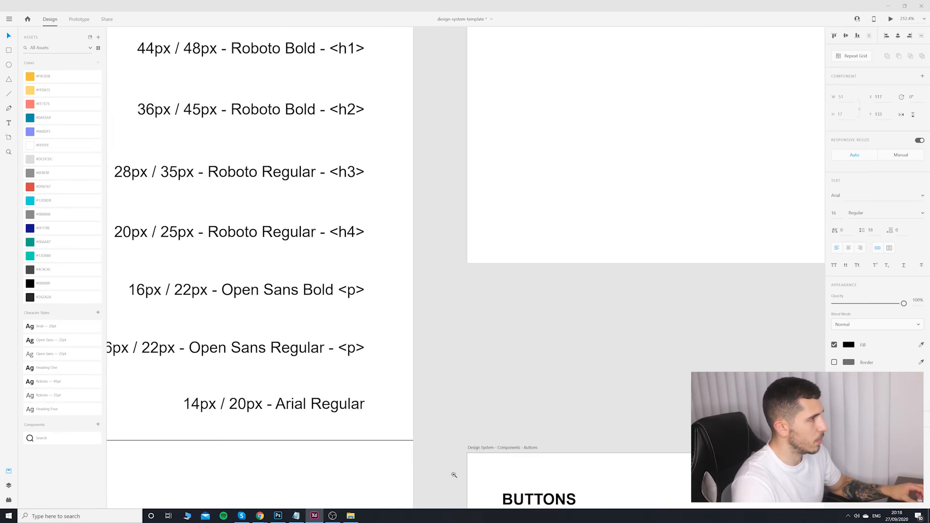
pyautogui.scroll(-3, 351, 443)
pyautogui.scroll(-3, 352, 443)
pyautogui.hscroll(-3, 351, 443)
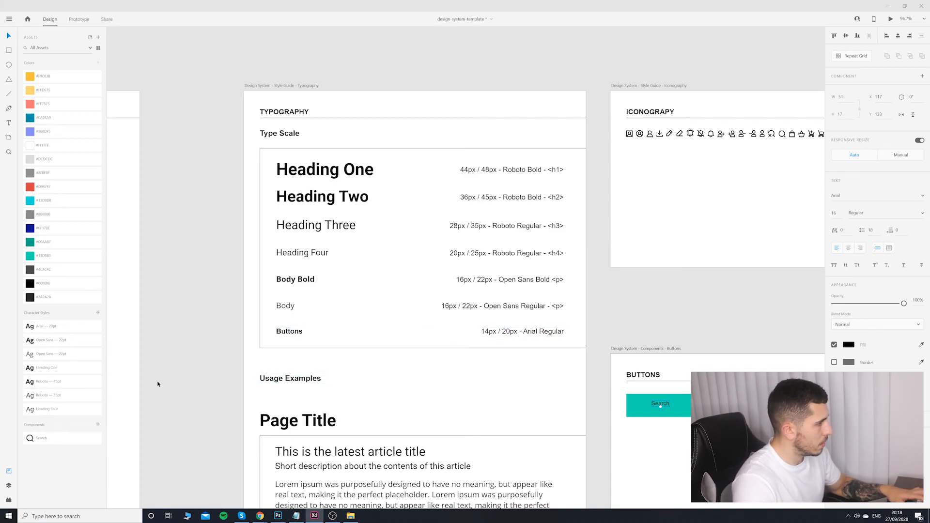
pyautogui.rightClick(55, 328)
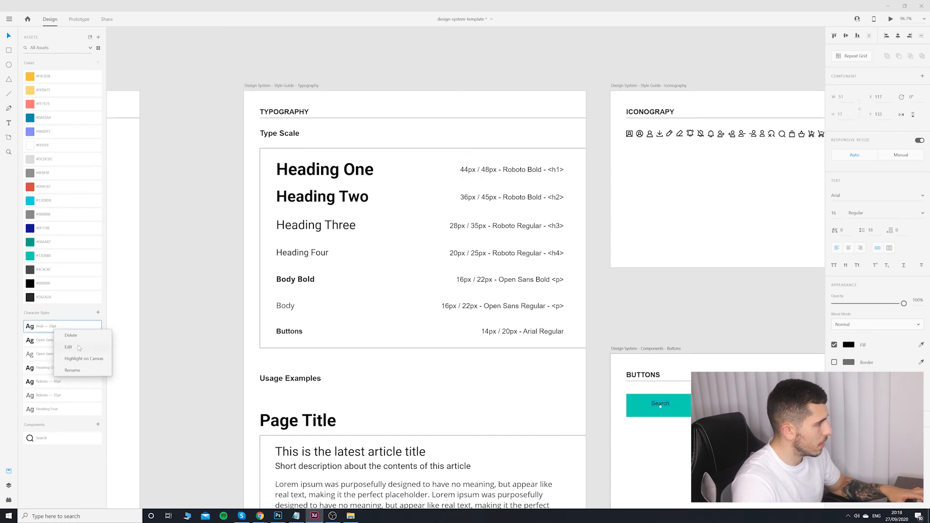
pyautogui.click(51, 329)
pyautogui.doubleClick(53, 327)
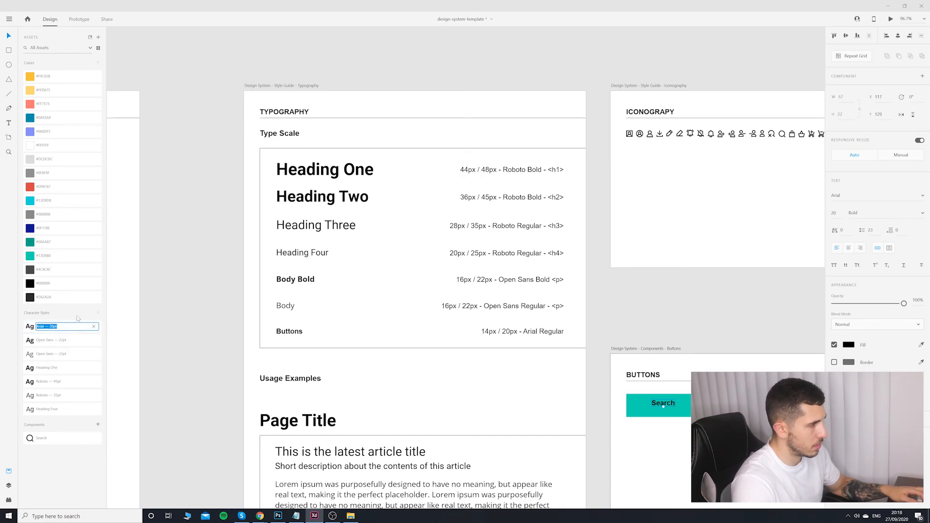
pyautogui.click(183, 359)
# Step: Shrink the green button rectangle to about 187 by 59 and shift the Search label slightly to its right
pyautogui.moveTo(753, 477); pyautogui.dragTo(591, 409)
pyautogui.scroll(2, 544, 349)
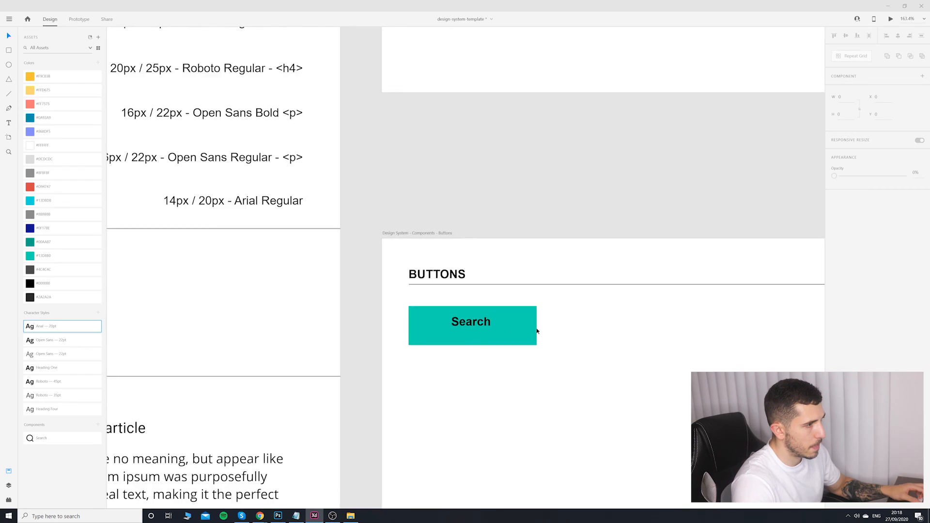
pyautogui.click(535, 330)
pyautogui.moveTo(537, 344); pyautogui.dragTo(486, 324)
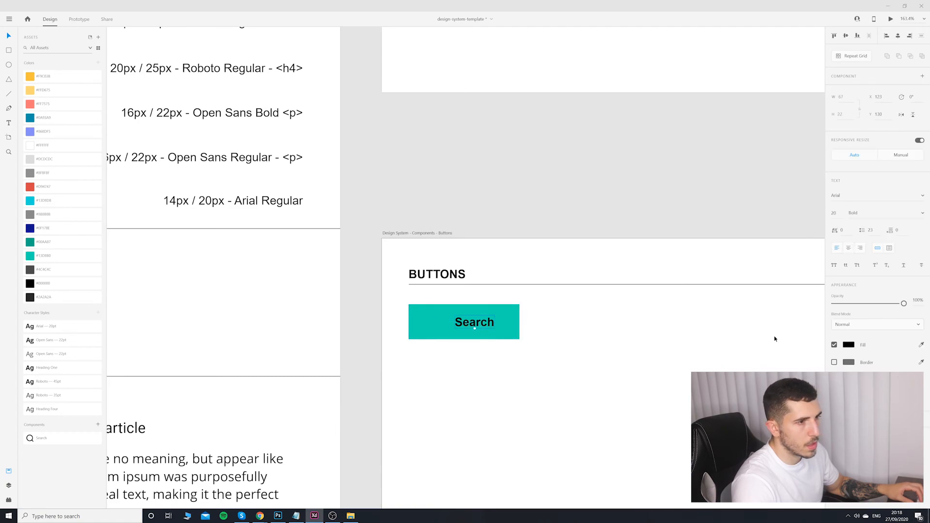
# Step: Fill the Search label with the saved white color #FFFFFF
pyautogui.rightClick(54, 146)
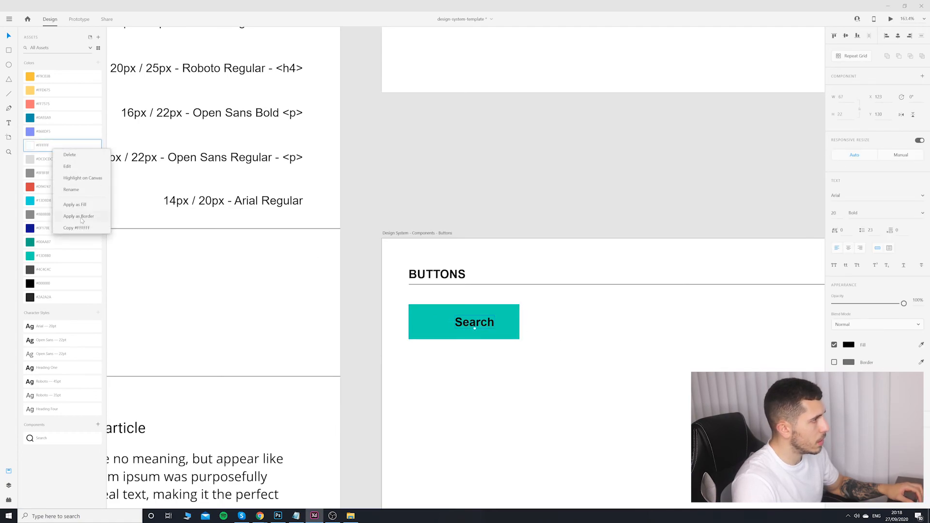
pyautogui.click(80, 205)
pyautogui.scroll(-3, 597, 386)
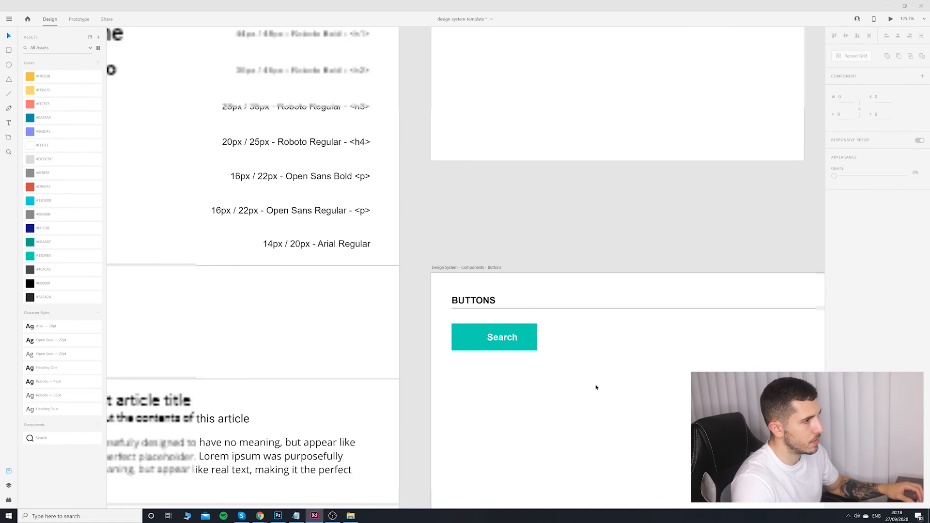
# Step: Place an instance of the Search icon component on the green button, in front of the Search label
pyautogui.scroll(-2, 596, 376)
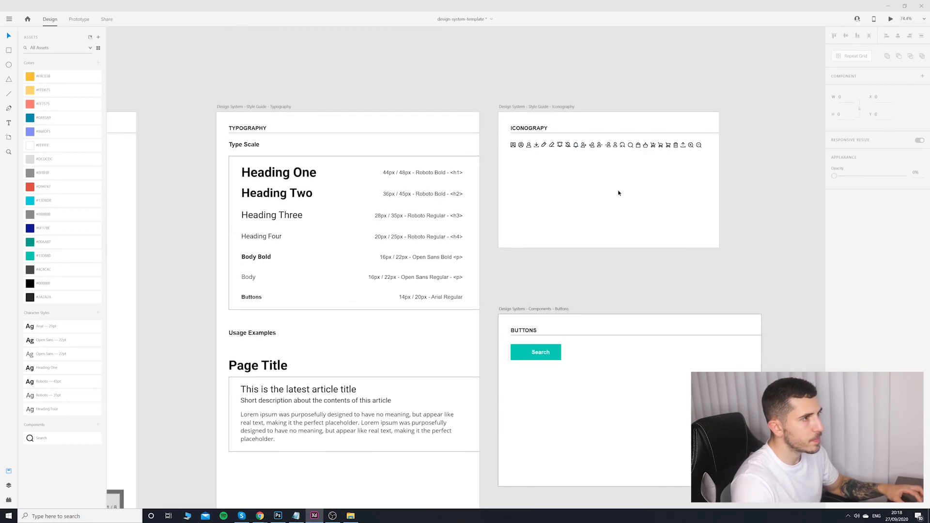
pyautogui.scroll(2, 618, 192)
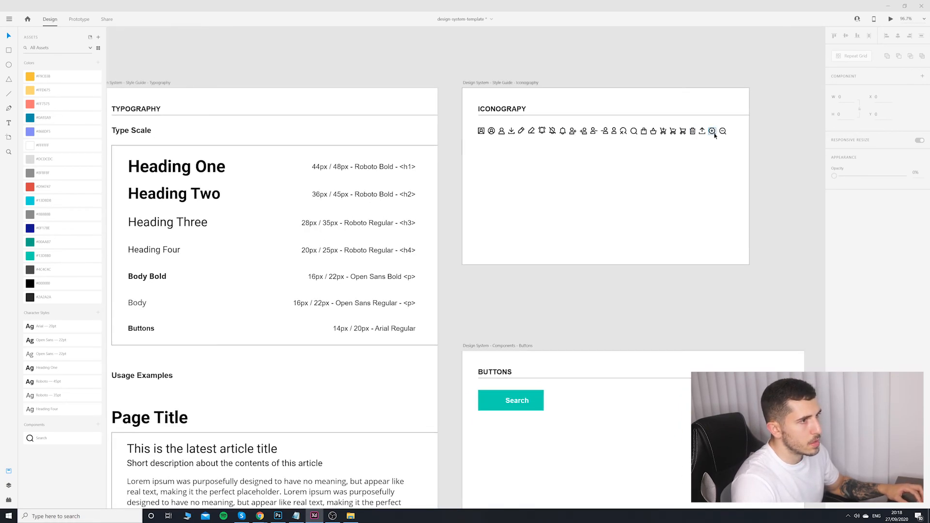
pyautogui.scroll(2, 433, 477)
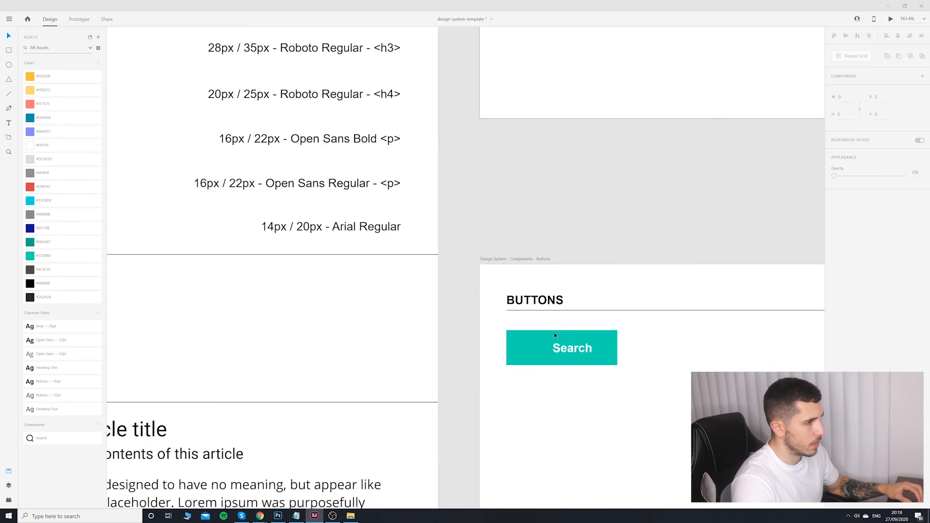
pyautogui.click(595, 348)
pyautogui.hscroll(3, 664, 369)
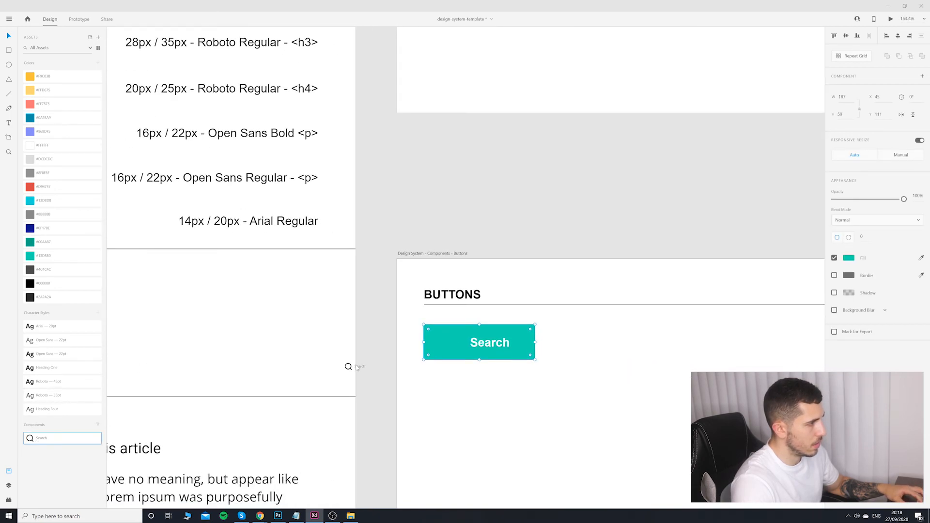
pyautogui.moveTo(451, 340); pyautogui.dragTo(450, 343)
pyautogui.press('Escape')
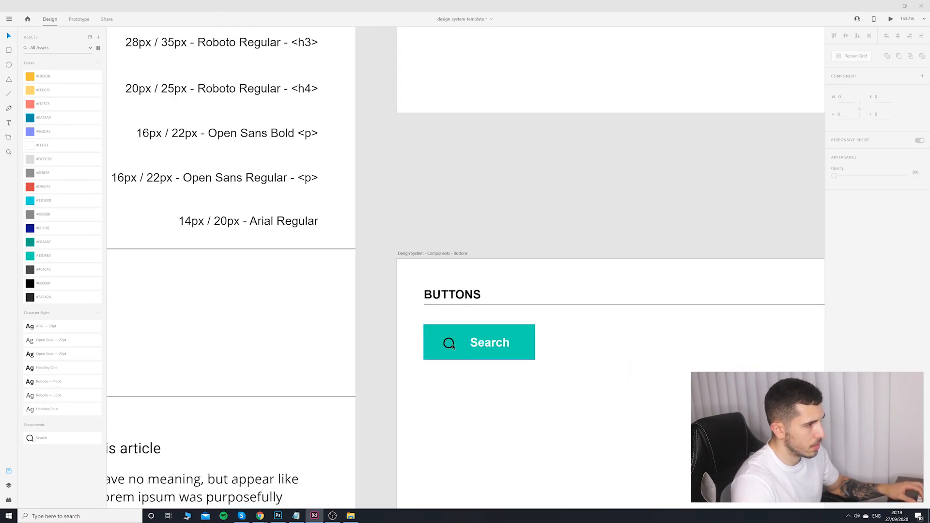
# Step: Move the magnifying-glass icon closer to the Search label, then group the two and centre them on the green button
pyautogui.click(452, 345)
pyautogui.doubleClick(453, 348)
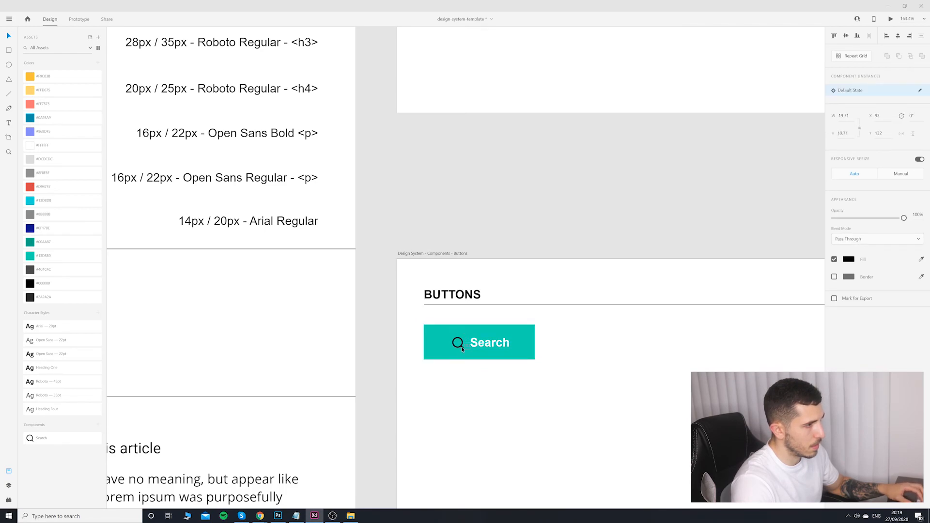
pyautogui.keyDown('shift'); pyautogui.click(502, 348); pyautogui.keyUp('shift')
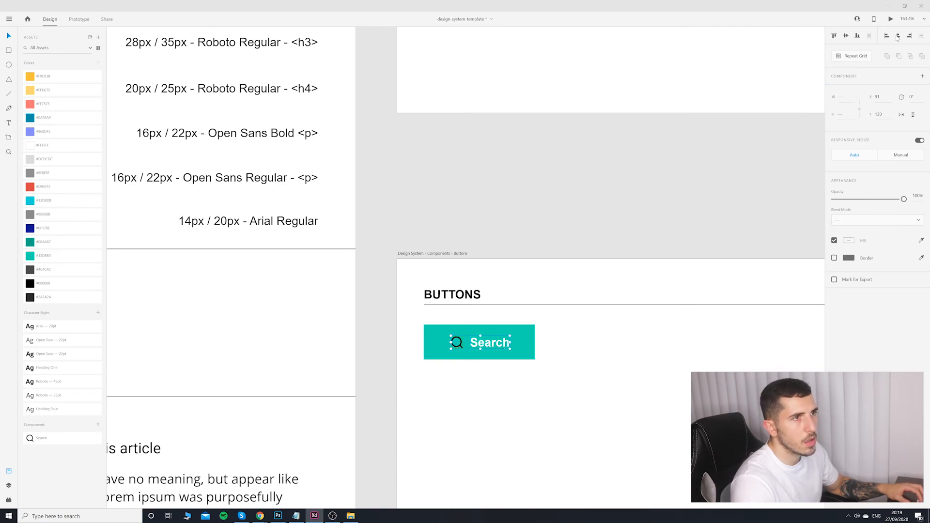
pyautogui.click(624, 370)
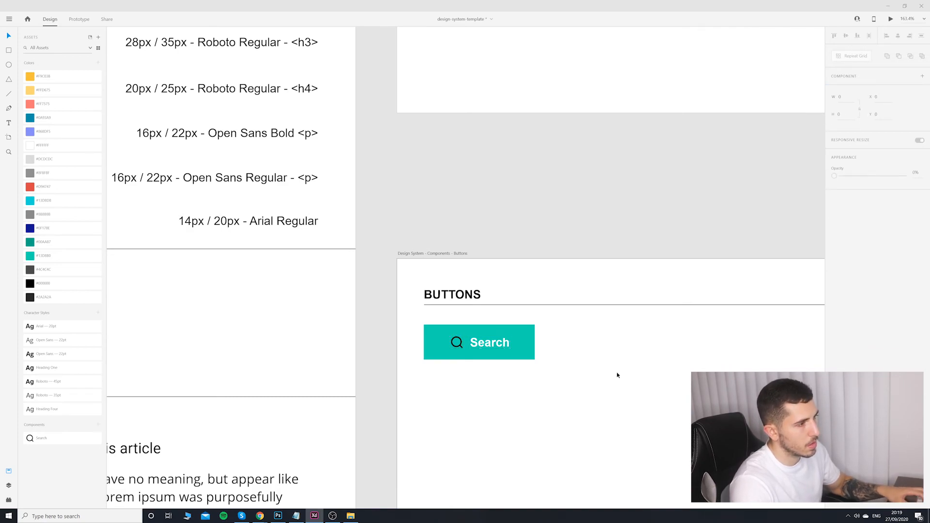
pyautogui.moveTo(487, 343); pyautogui.dragTo(486, 343)
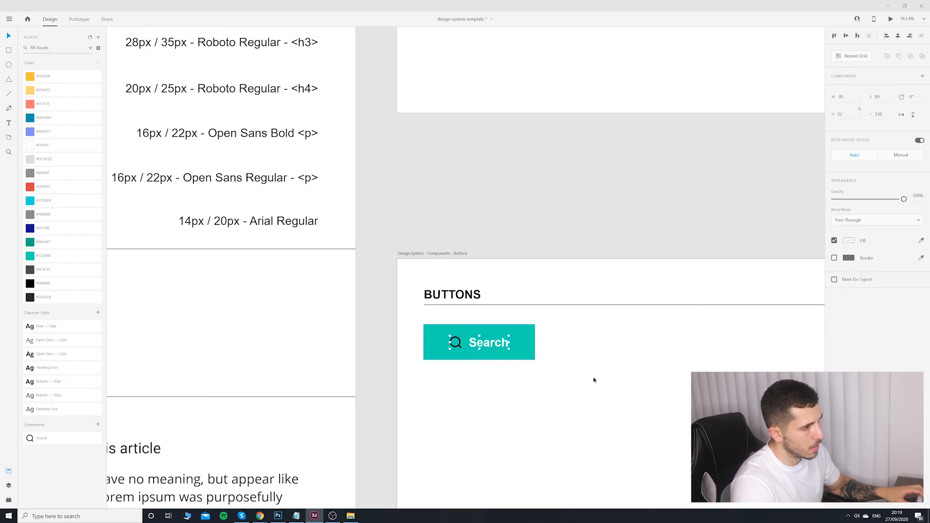
pyautogui.click(594, 380)
# Step: Set the fill of the button's magnifying-glass icon to white
pyautogui.doubleClick(464, 342)
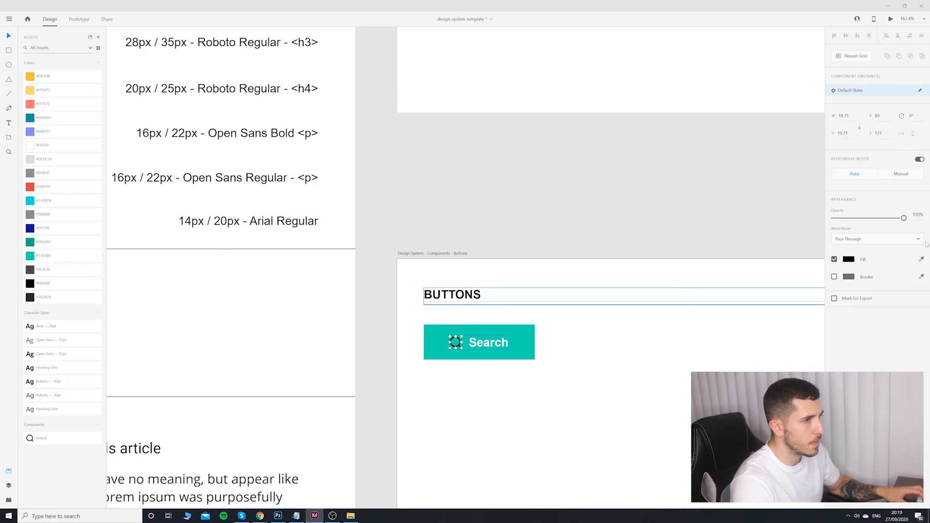
pyautogui.click(848, 260)
pyautogui.click(638, 357)
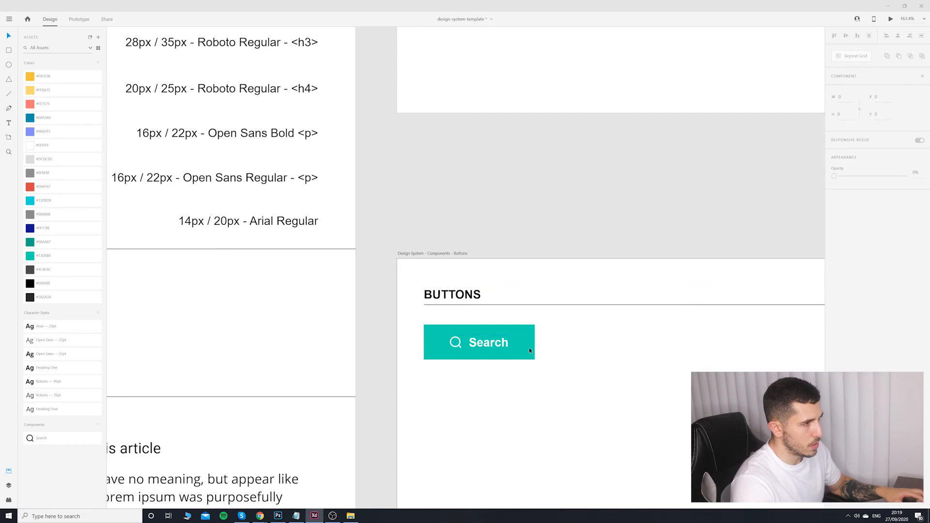
# Step: Narrow the green button rectangle evenly from both sides to about 153 wide
pyautogui.keyDown('ctrl'); pyautogui.scroll(-3, 529, 347); pyautogui.keyUp('ctrl')
pyautogui.scroll(-3, 596, 353)
pyautogui.scroll(6, 617, 353)
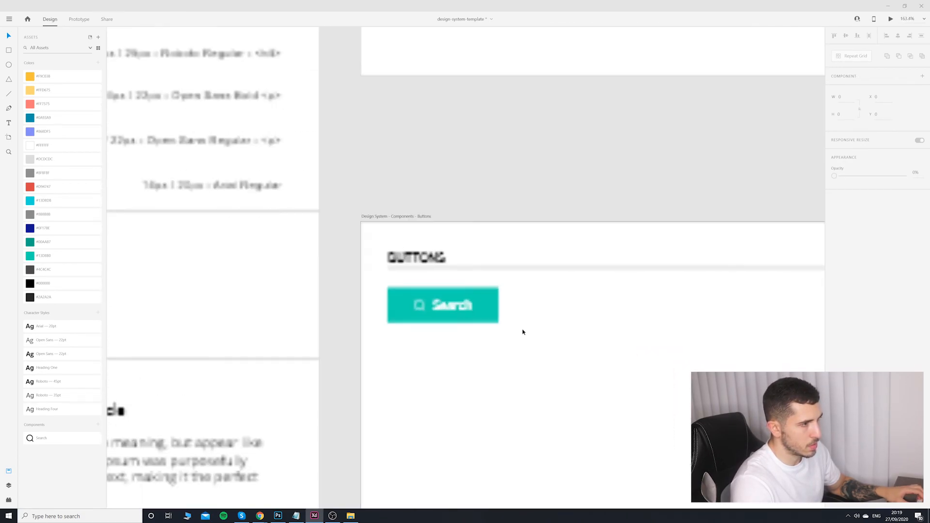
pyautogui.click(494, 311)
pyautogui.press('alt')
pyautogui.moveTo(497, 305); pyautogui.dragTo(489, 305)
pyautogui.click(581, 336)
# Step: Try a copy of the Grid System margin strip as a side-padding guide on the Search button, and remove it
pyautogui.scroll(-8, 581, 339)
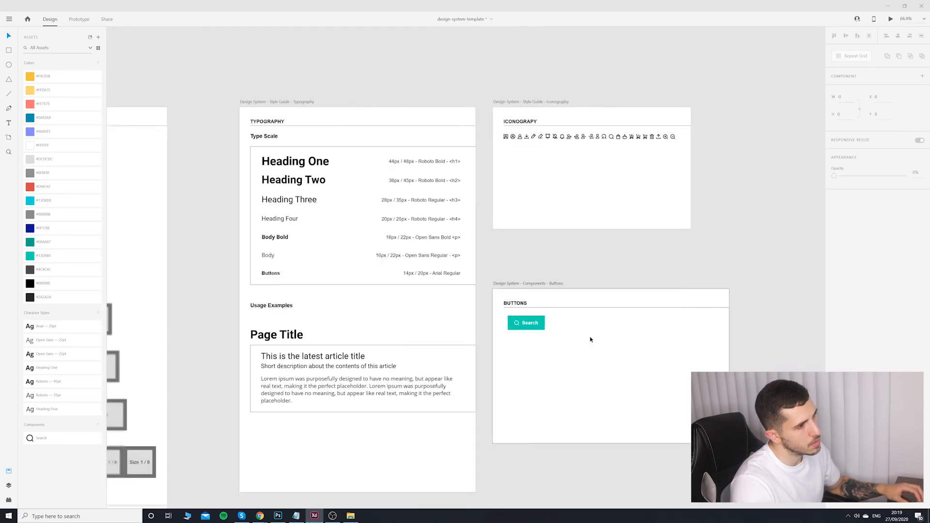
pyautogui.scroll(8, 581, 342)
pyautogui.scroll(-7, 509, 288)
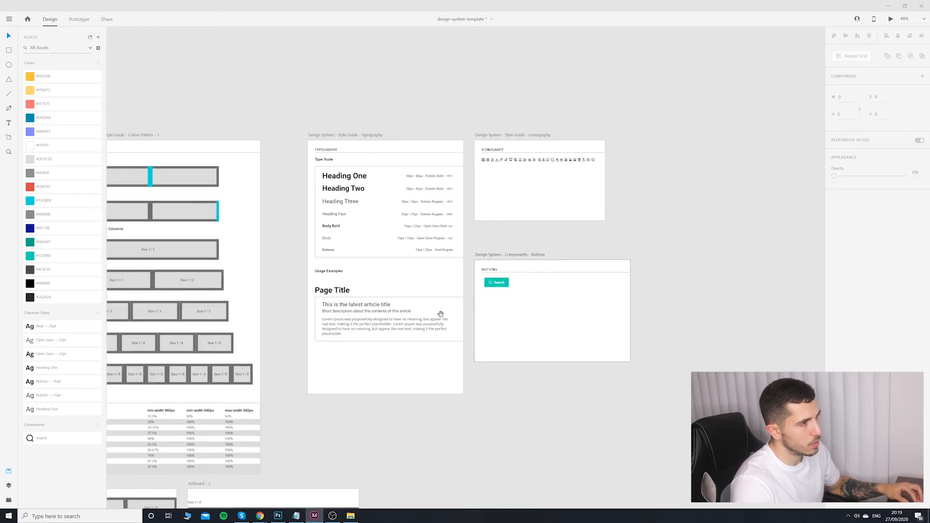
pyautogui.moveTo(440, 314); pyautogui.dragTo(602, 314)
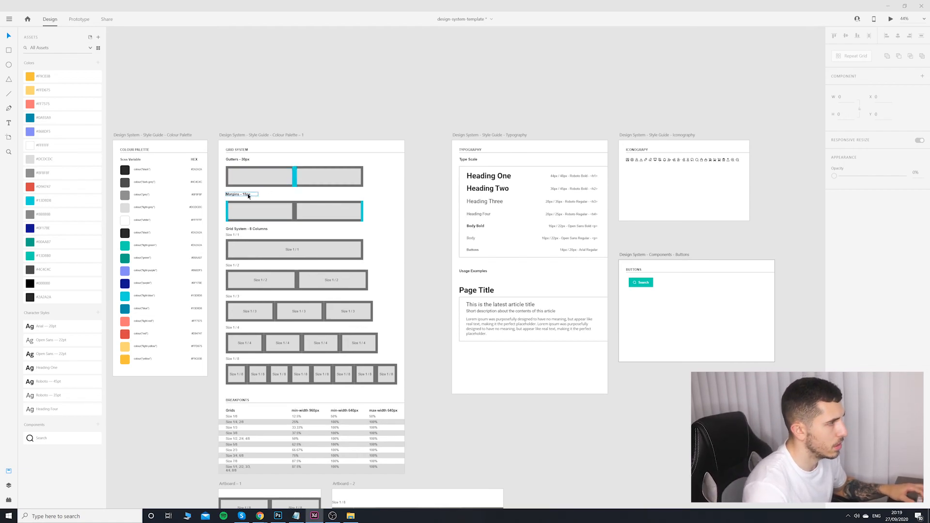
pyautogui.click(228, 210)
pyautogui.scroll(1, 701, 294)
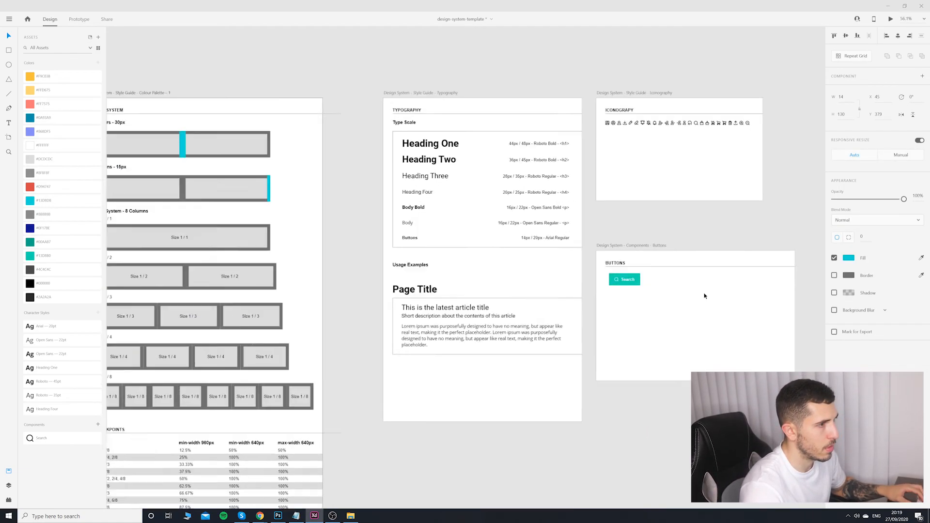
pyautogui.scroll(8, 704, 295)
pyautogui.hotkey('ctrl', 'v')
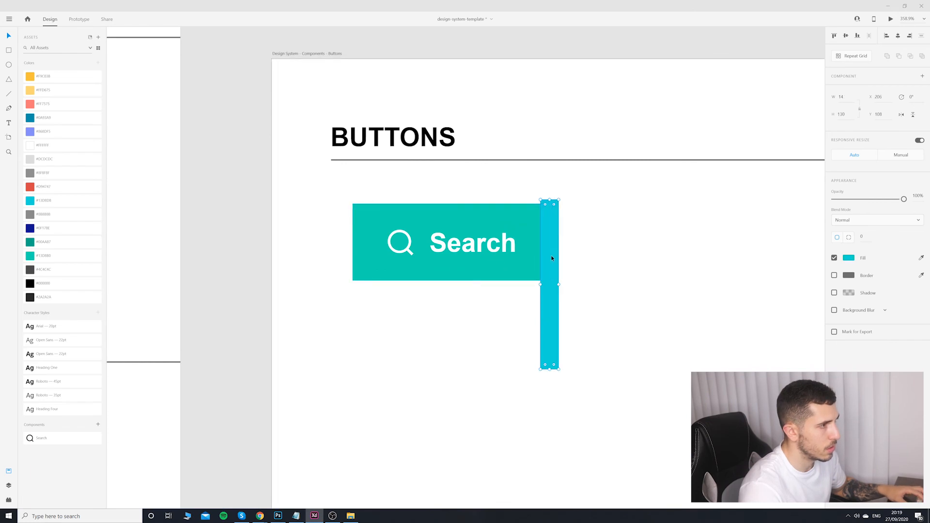
pyautogui.moveTo(552, 258); pyautogui.dragTo(381, 249)
pyautogui.hotkey('ctrl', 'z')
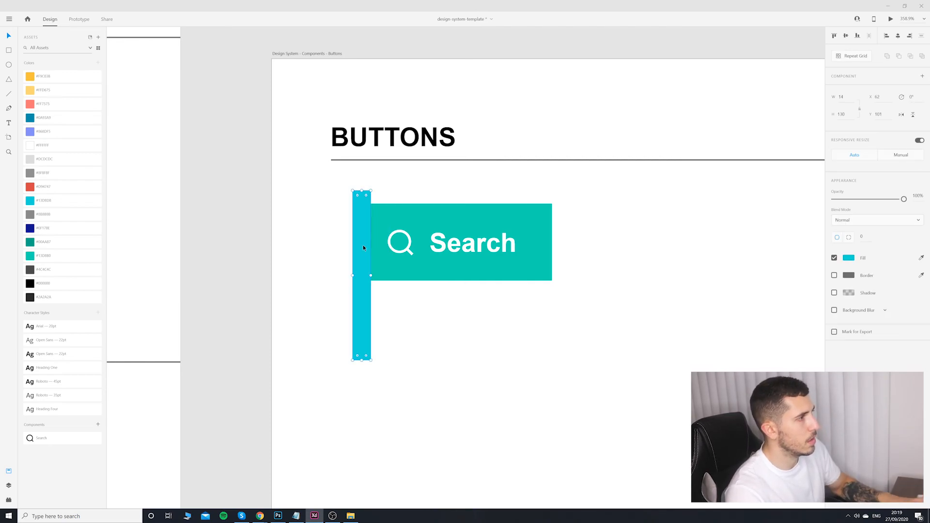
pyautogui.press('Delete')
# Step: Copy the 30px gutter strip from the Grid System artboard and place one at each end of the Search button as padding guides
pyautogui.scroll(-5, 414, 378)
pyautogui.moveTo(268, 270); pyautogui.dragTo(873, 333)
pyautogui.click(272, 166)
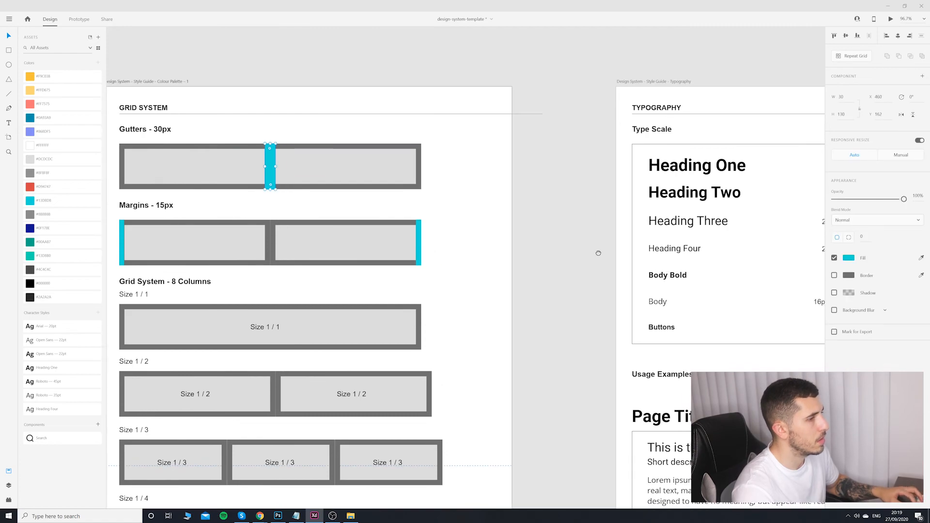
pyautogui.moveTo(598, 253); pyautogui.dragTo(427, 219)
pyautogui.scroll(4, 478, 297)
pyautogui.hotkey('ctrl', 'v')
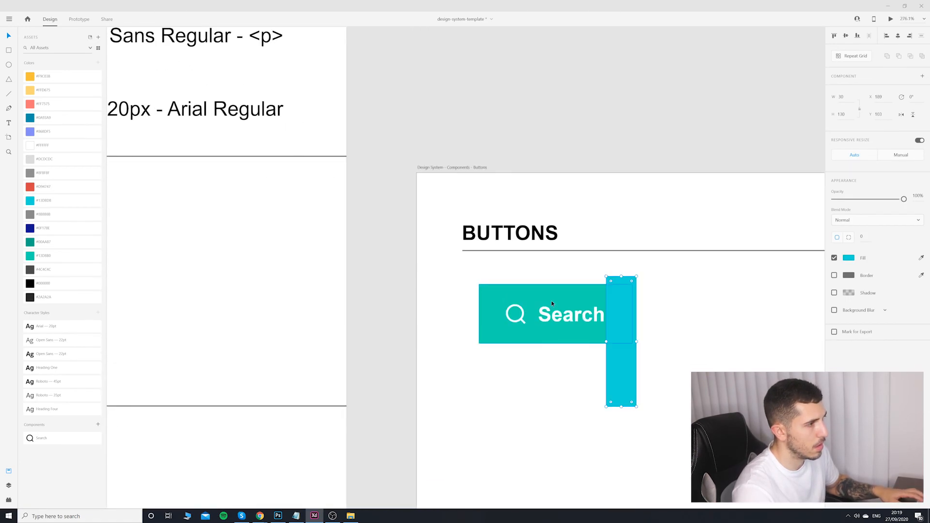
pyautogui.moveTo(613, 302)
pyautogui.mouseDown()
pyautogui.moveTo(486, 297)
pyautogui.moveTo(619, 318)
pyautogui.mouseUp()
# Step: Widen the green button slightly and fit the icon-and-label group between the two gutter guide strips
pyautogui.click(594, 297)
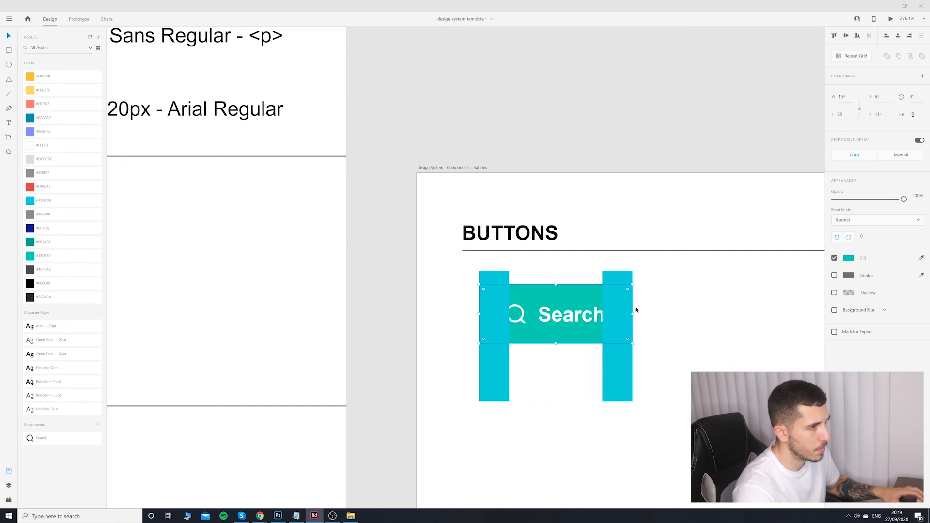
pyautogui.click(703, 318)
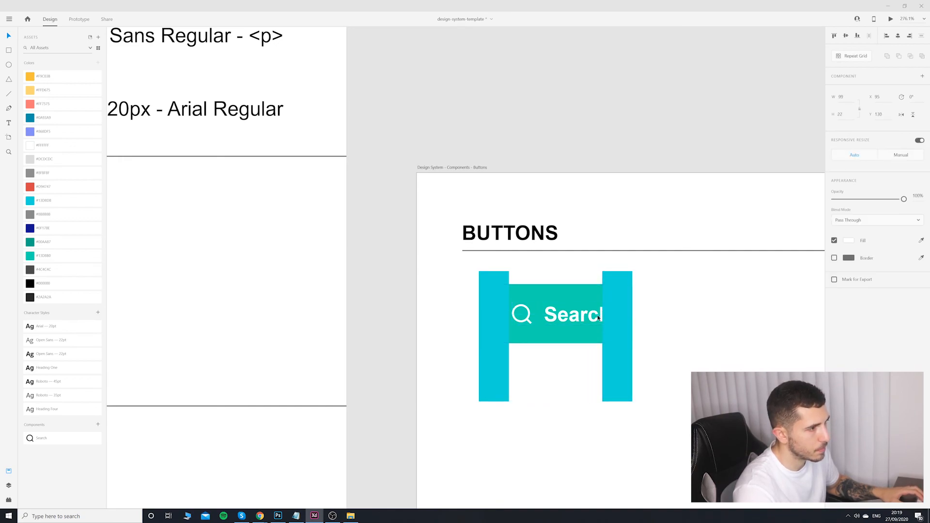
pyautogui.moveTo(623, 316)
pyautogui.mouseDown()
pyautogui.moveTo(631, 337)
pyautogui.moveTo(636, 313)
pyautogui.mouseUp()
pyautogui.click(599, 332)
# Step: Remove both gutter guide strips from the Search button, rotating the left one 90° to check the top padding before deleting it
pyautogui.click(622, 284)
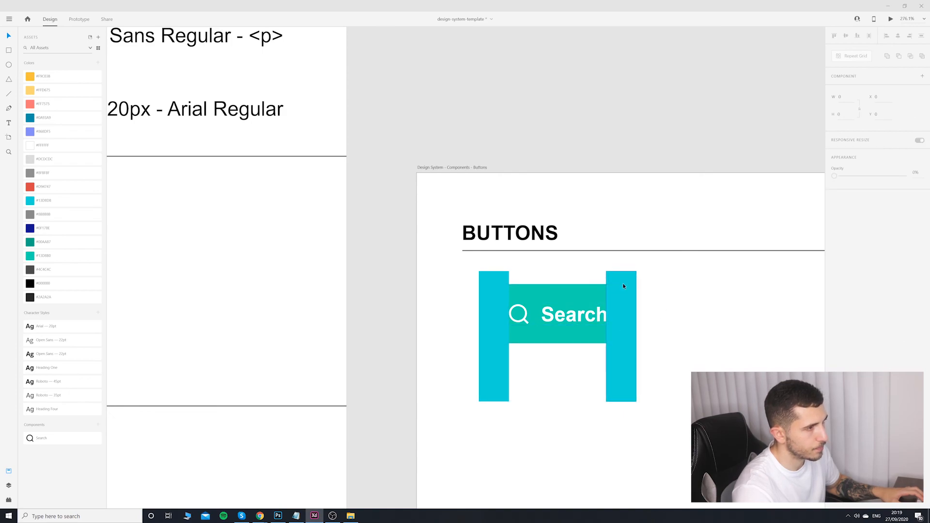
pyautogui.press('Delete')
pyautogui.click(507, 291)
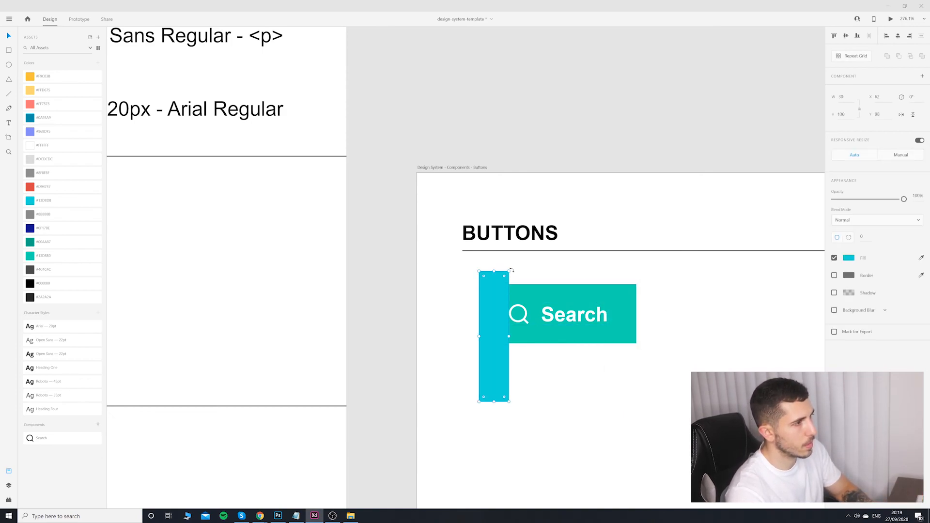
pyautogui.moveTo(511, 270); pyautogui.dragTo(558, 353)
pyautogui.moveTo(512, 333); pyautogui.dragTo(567, 286)
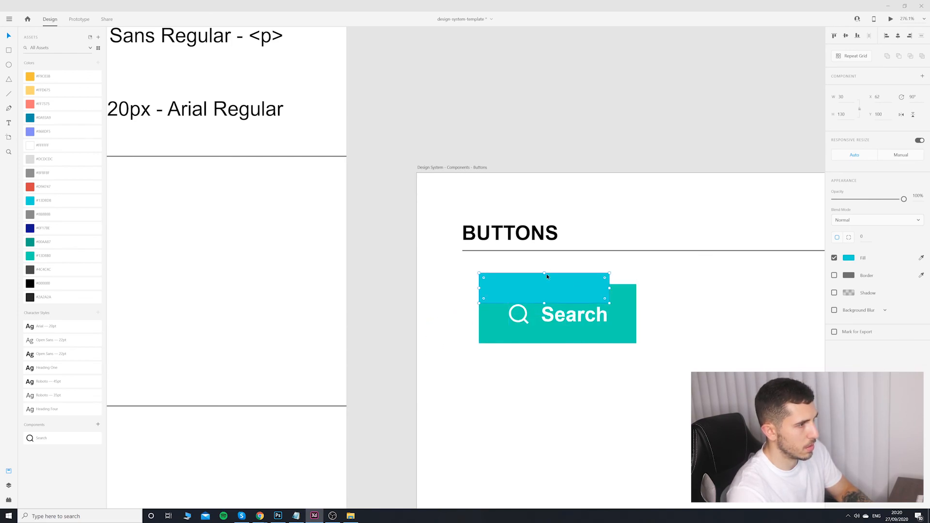
pyautogui.press('Delete')
# Step: Check the 15px margin strip's size on the Grid System artboard against the Search button's padding
pyautogui.scroll(-10, 636, 330)
pyautogui.scroll(5, 403, 268)
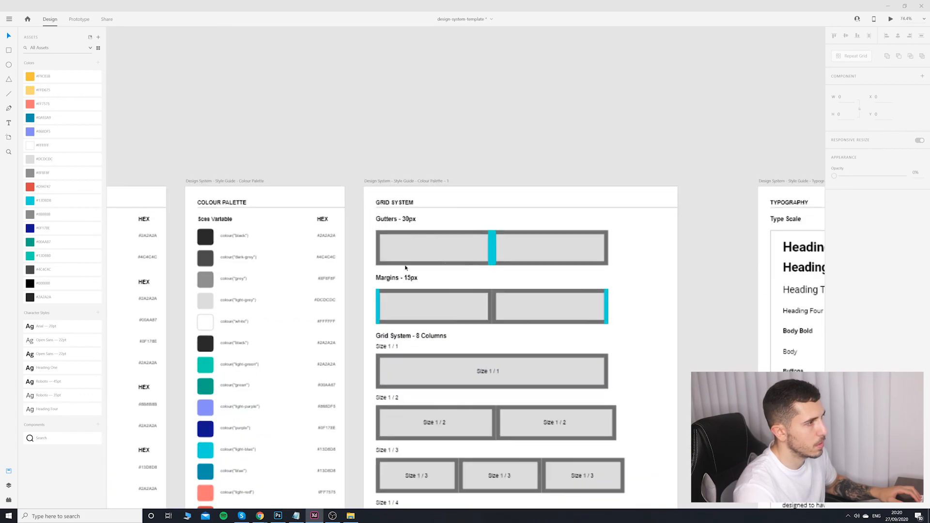
pyautogui.moveTo(631, 317); pyautogui.dragTo(147, 259)
pyautogui.click(395, 231)
pyautogui.scroll(1, 576, 373)
pyautogui.scroll(-5, 588, 384)
pyautogui.moveTo(589, 414); pyautogui.dragTo(487, 338)
pyautogui.scroll(5, 487, 339)
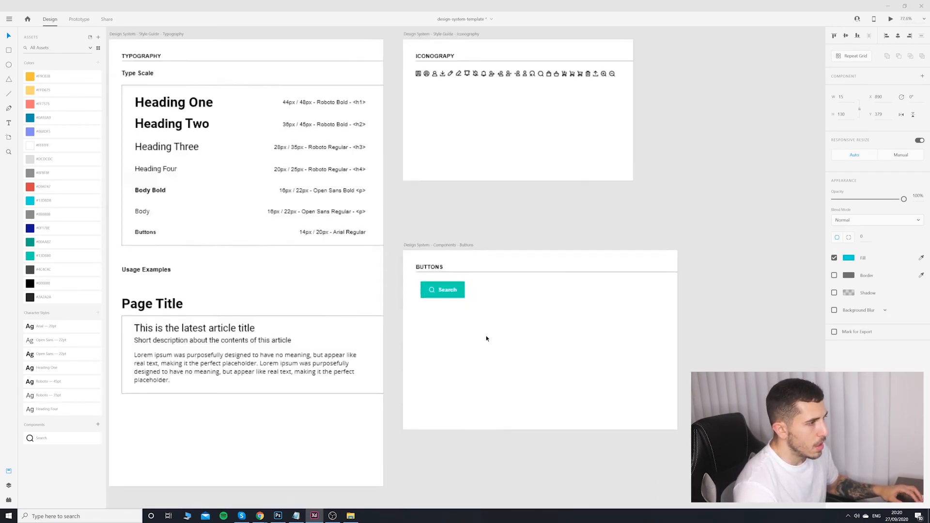
pyautogui.scroll(5, 486, 338)
# Step: Group the Search button's green background with its icon and label, and try to make the group a component
pyautogui.click(435, 242)
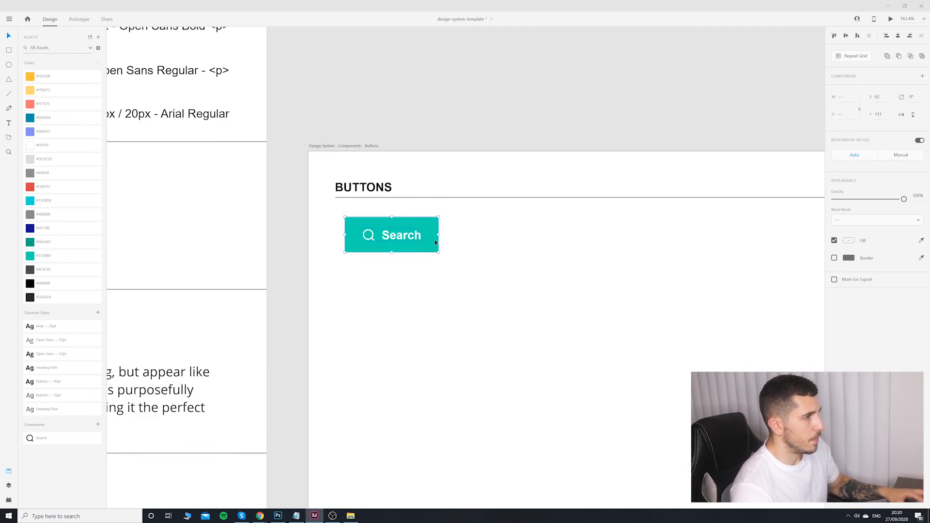
pyautogui.rightClick(435, 242)
pyautogui.click(429, 275)
pyautogui.moveTo(450, 268); pyautogui.dragTo(352, 218)
pyautogui.hotkey('ctrl', 'g')
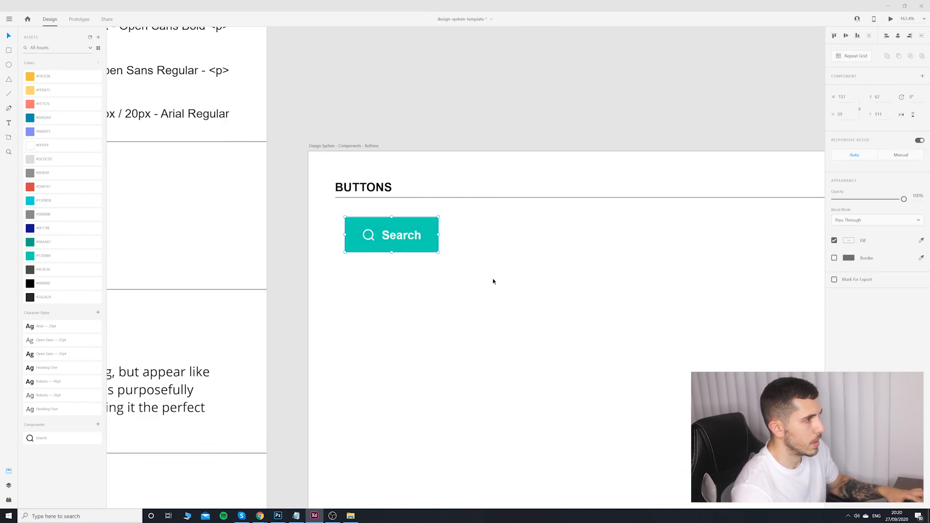
pyautogui.rightClick(412, 237)
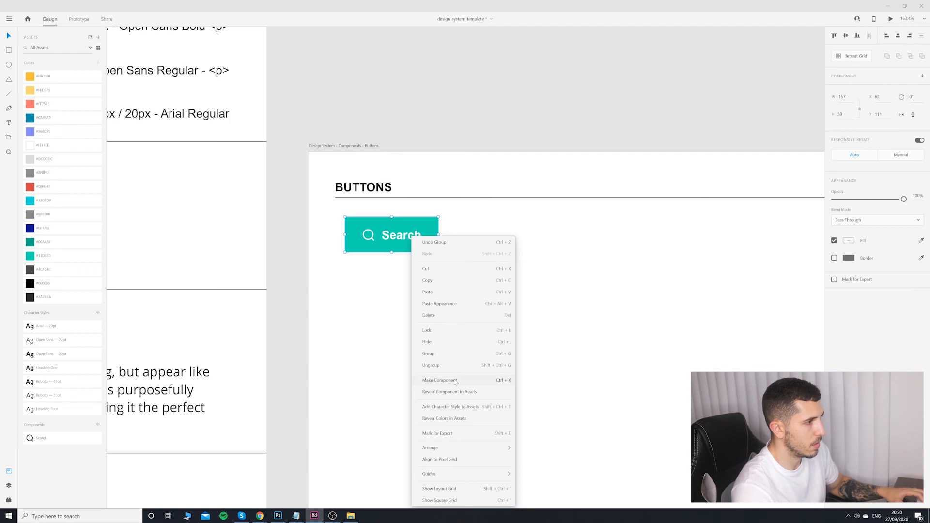
pyautogui.click(455, 382)
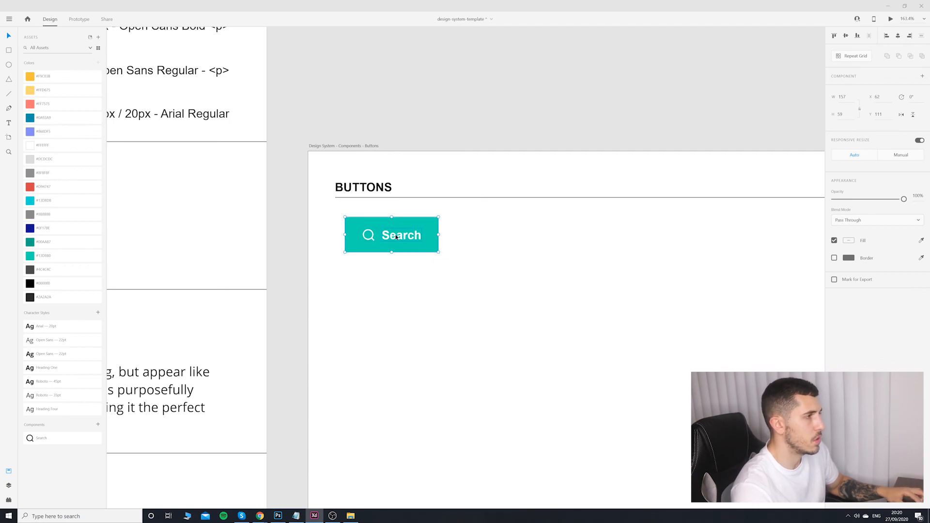
# Step: Duplicate the Search button group twice to form a row of three evenly spaced buttons under the BUTTONS heading
pyautogui.moveTo(396, 236); pyautogui.dragTo(624, 244)
pyautogui.click(576, 254)
pyautogui.click(535, 218)
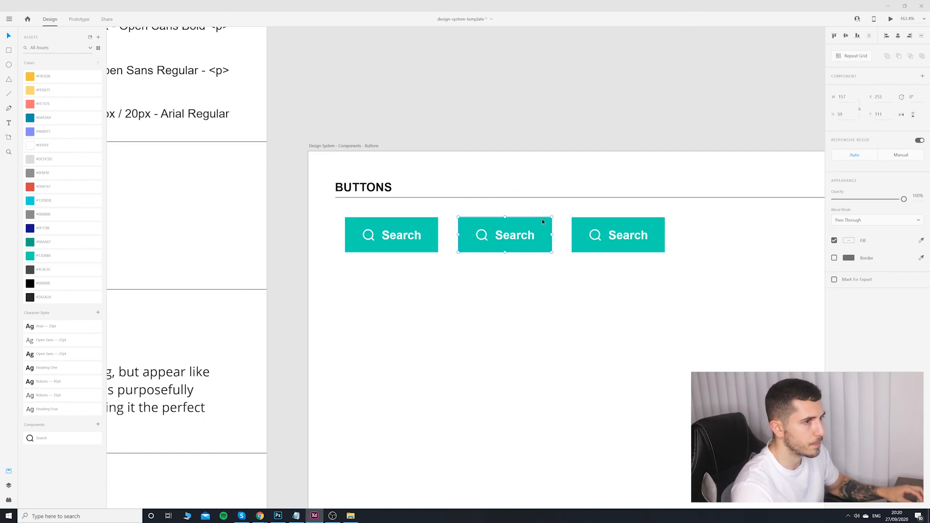
# Step: Try the saved dark green colour as the middle Search button's background fill, and undo it
pyautogui.doubleClick(541, 219)
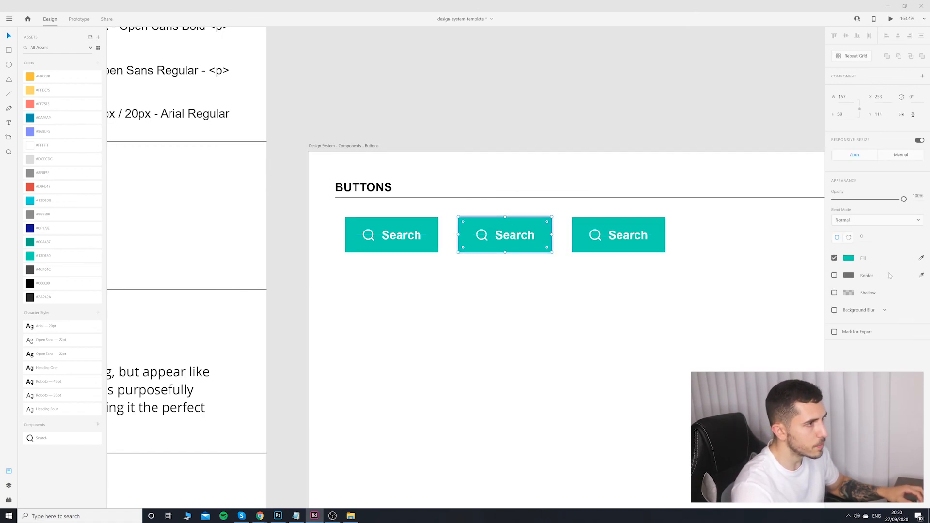
pyautogui.rightClick(47, 243)
pyautogui.click(63, 299)
pyautogui.click(639, 267)
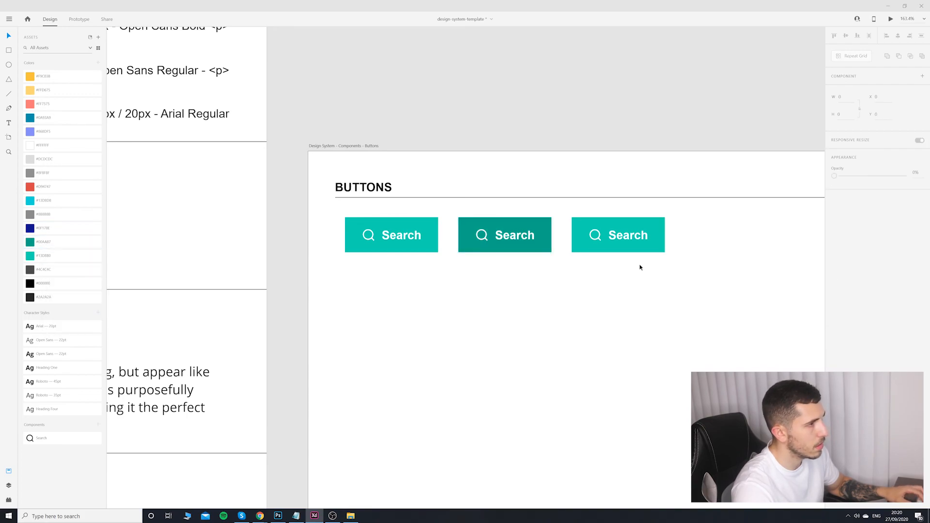
pyautogui.scroll(-5, 636, 269)
pyautogui.scroll(5, 633, 273)
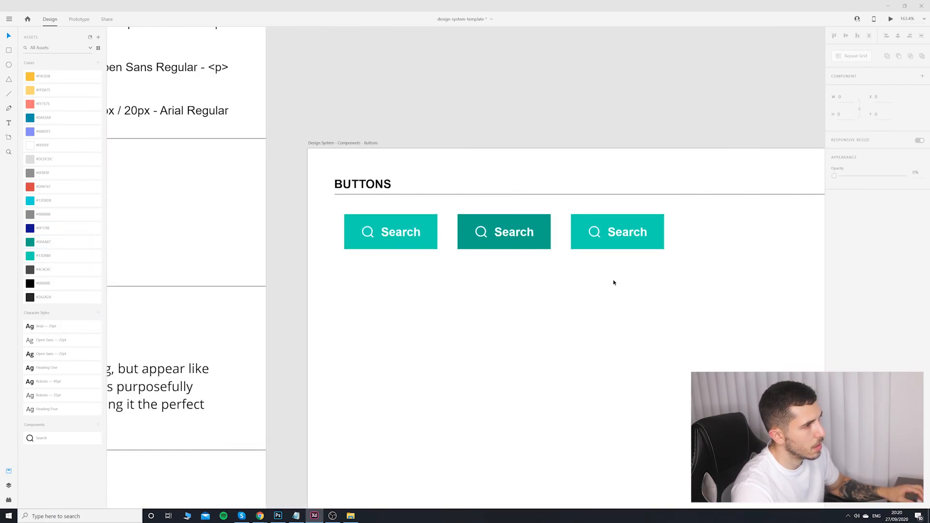
pyautogui.hotkey('ctrl', 'z')
pyautogui.scroll(-3, 613, 283)
pyautogui.scroll(2, 611, 291)
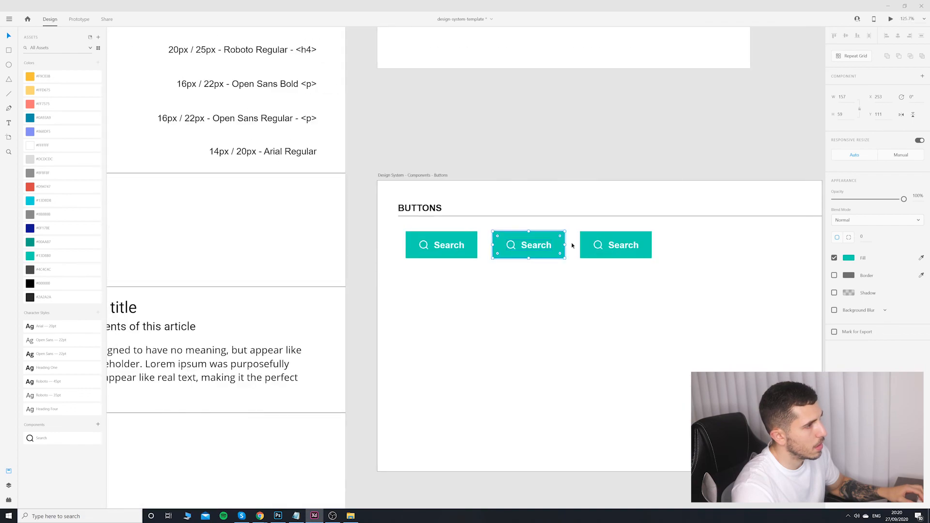
# Step: Try the saved light blue colour as a fill on the whole middle Search button group, and undo it
pyautogui.click(590, 298)
pyautogui.scroll(-4, 553, 239)
pyautogui.scroll(3, 514, 348)
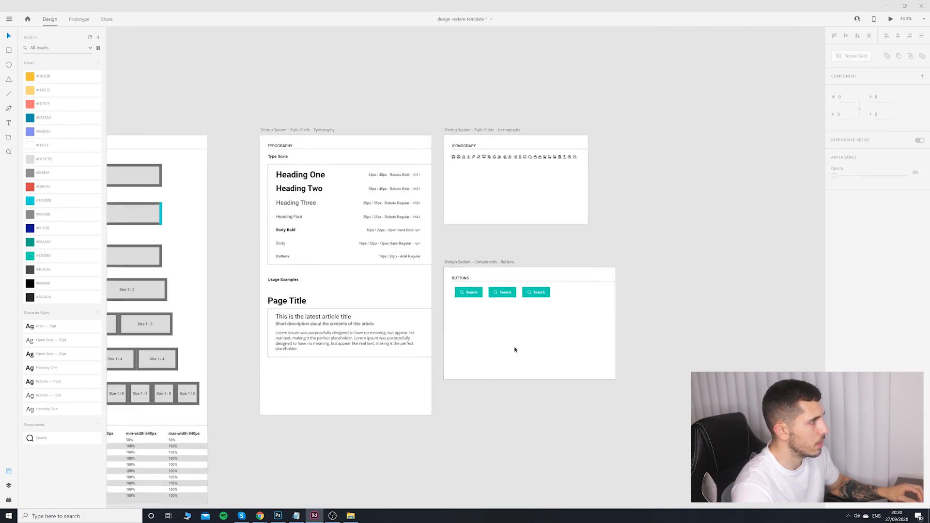
pyautogui.rightClick(54, 207)
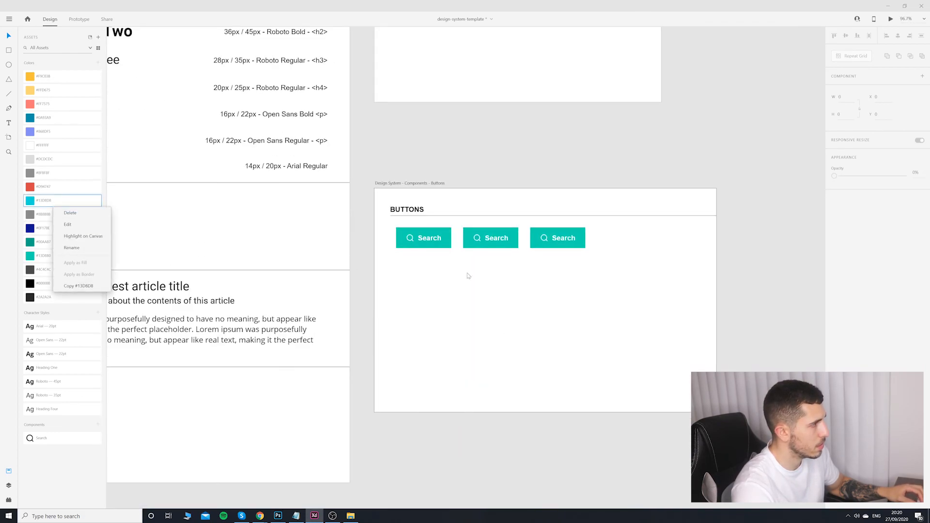
pyautogui.click(490, 238)
pyautogui.rightClick(58, 201)
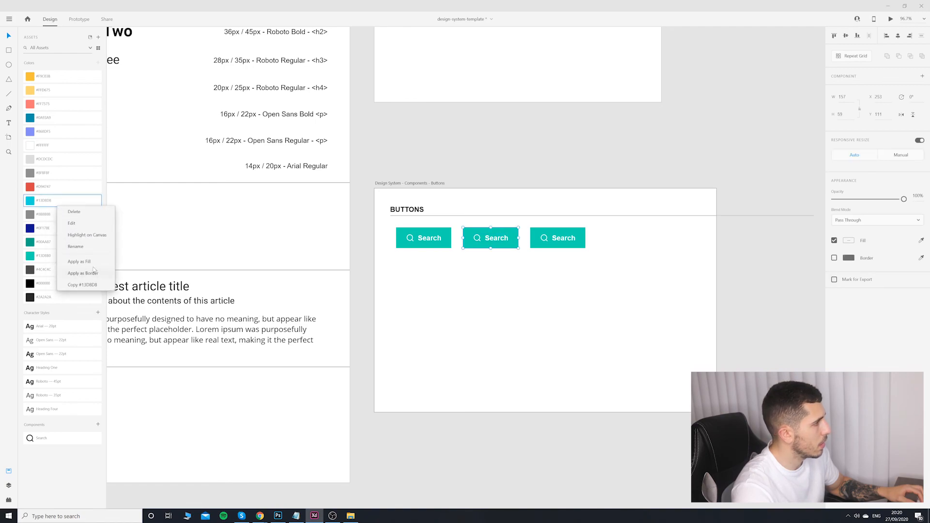
pyautogui.click(72, 263)
pyautogui.click(511, 251)
pyautogui.hotkey('ctrl', 'z')
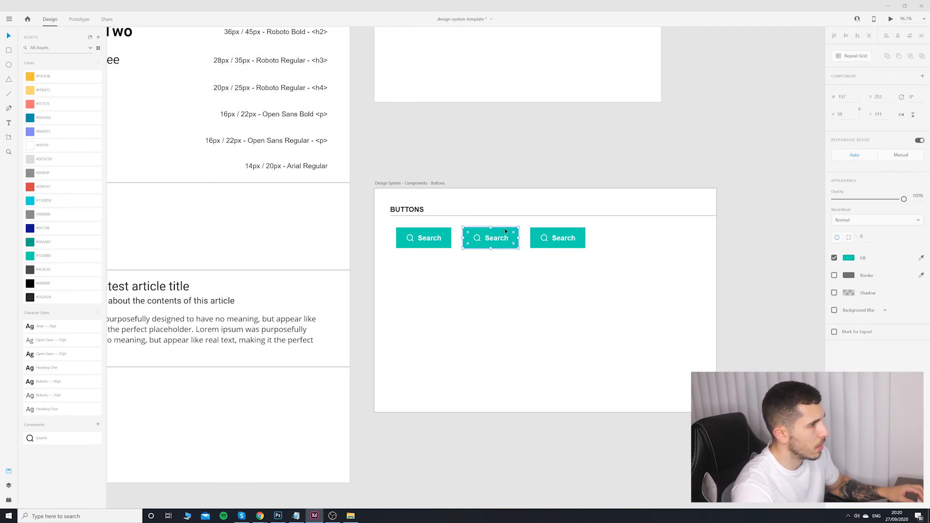
# Step: Fill only the background rectangle of the middle Search button with the saved light blue colour
pyautogui.rightClick(54, 200)
pyautogui.click(73, 264)
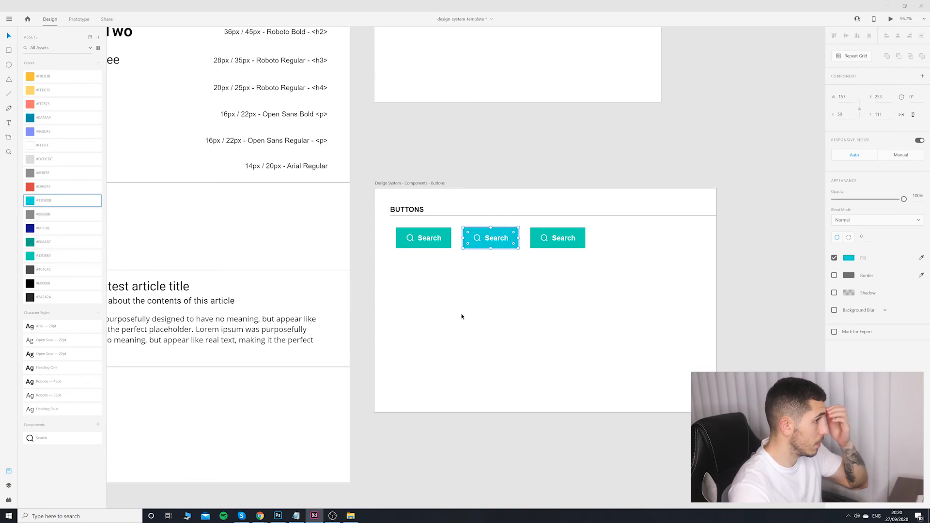
pyautogui.click(511, 314)
# Step: Try the saved dark green colour as a fill on the whole third Search button group, and undo it
pyautogui.click(550, 233)
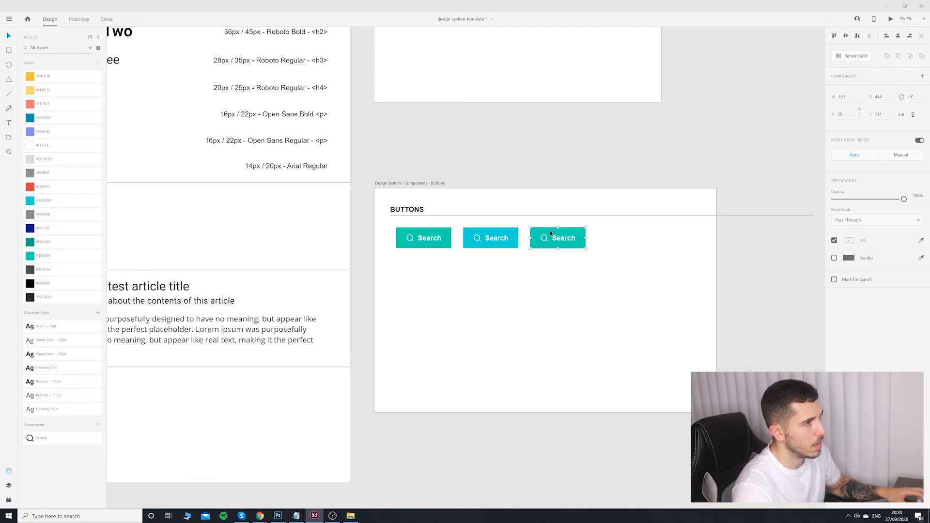
pyautogui.rightClick(50, 243)
pyautogui.click(73, 301)
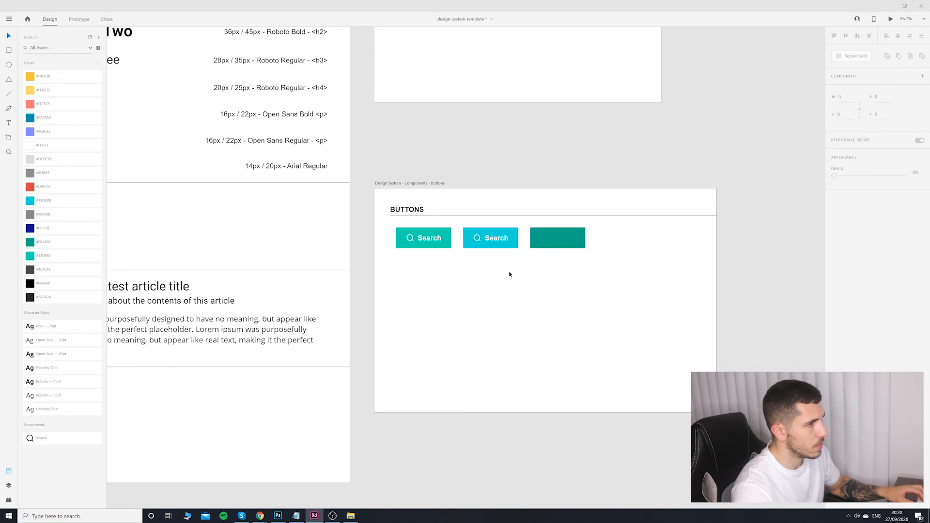
pyautogui.hotkey('ctrl', 'z')
# Step: Fill only the background rectangle of the third Search button with the saved dark green colour
pyautogui.doubleClick(567, 238)
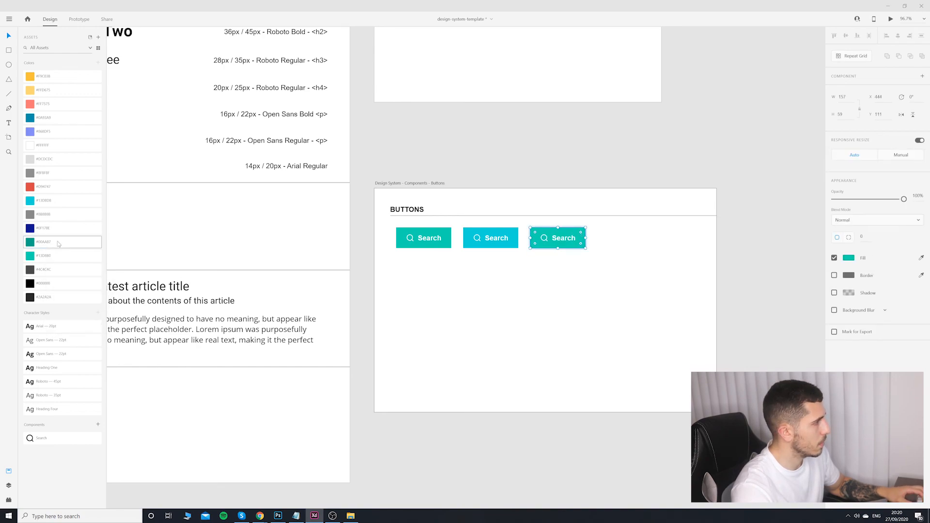
pyautogui.rightClick(56, 242)
pyautogui.click(84, 298)
pyautogui.scroll(-4, 504, 324)
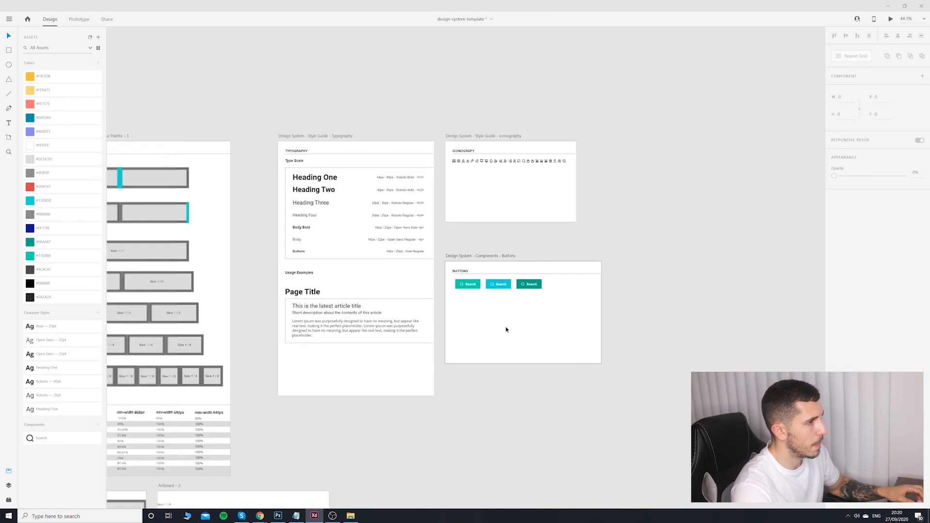
pyautogui.scroll(5, 513, 330)
pyautogui.scroll(-1, 507, 226)
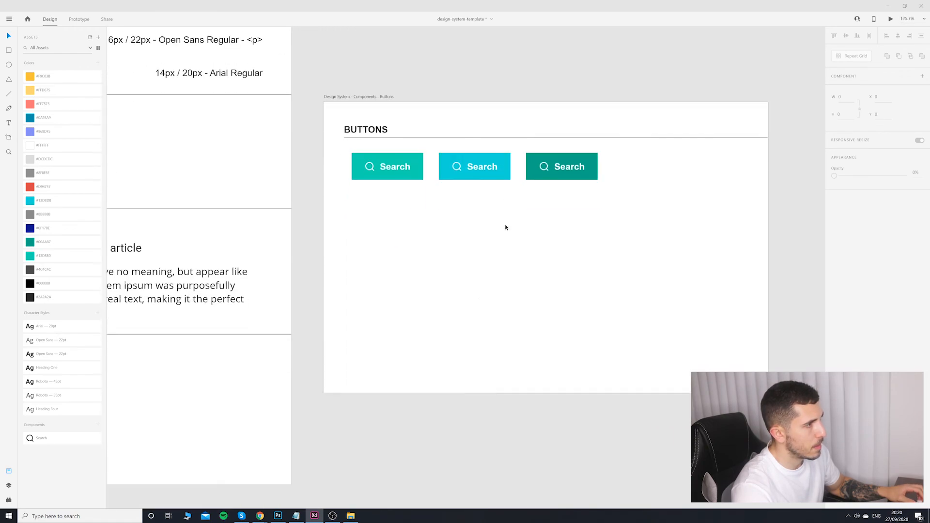
pyautogui.scroll(-5, 507, 225)
pyautogui.scroll(5, 557, 274)
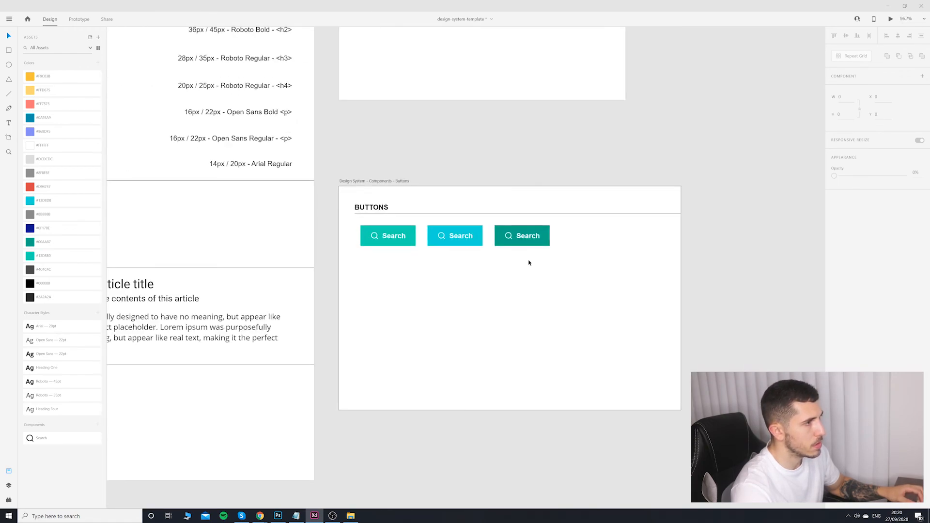
# Step: Make each of the three Search buttons, green, light blue and dark green, a separate component
pyautogui.click(386, 237)
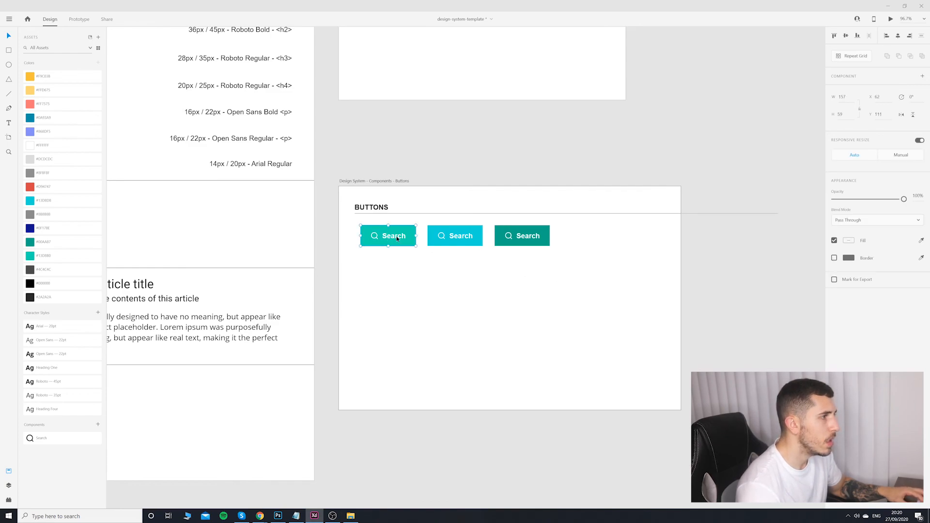
pyautogui.rightClick(397, 239)
pyautogui.click(455, 381)
pyautogui.rightClick(458, 237)
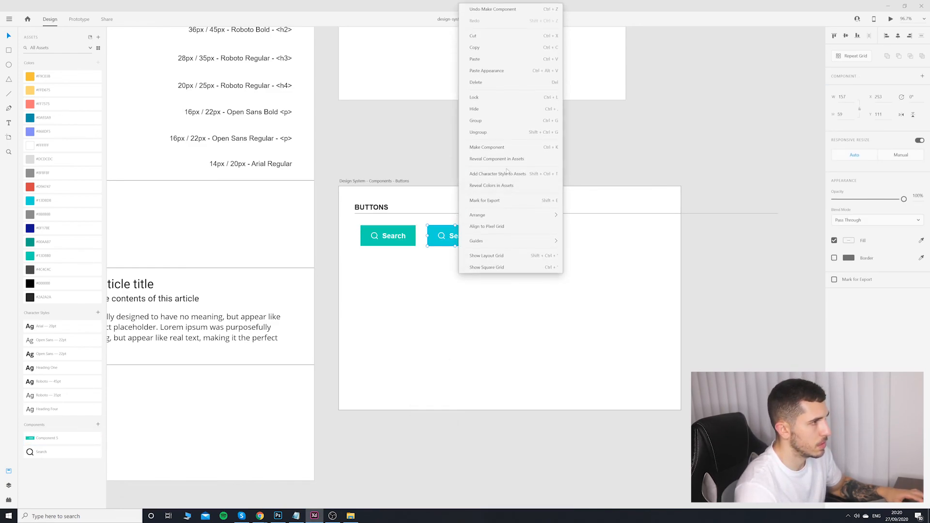
pyautogui.click(506, 148)
pyautogui.rightClick(529, 234)
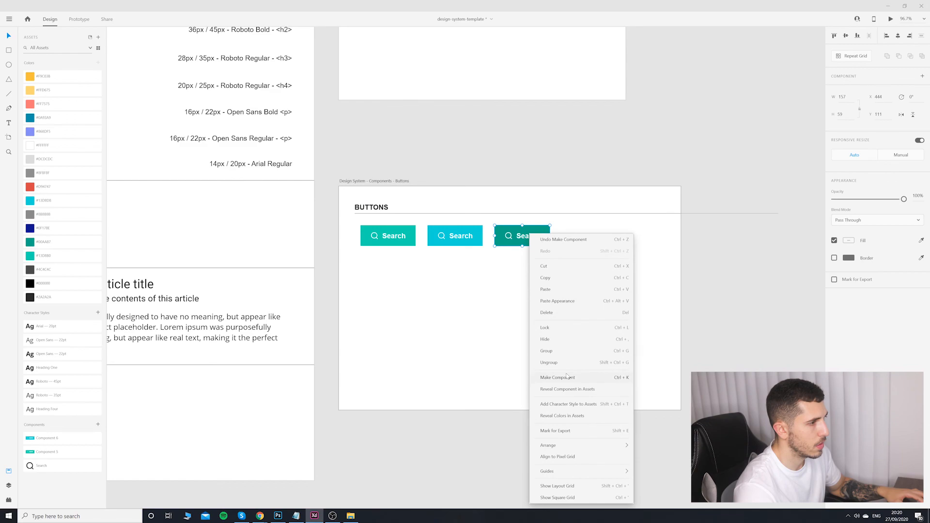
pyautogui.click(557, 378)
# Step: Rename the green Search button's component asset as cta-normal
pyautogui.doubleClick(48, 466)
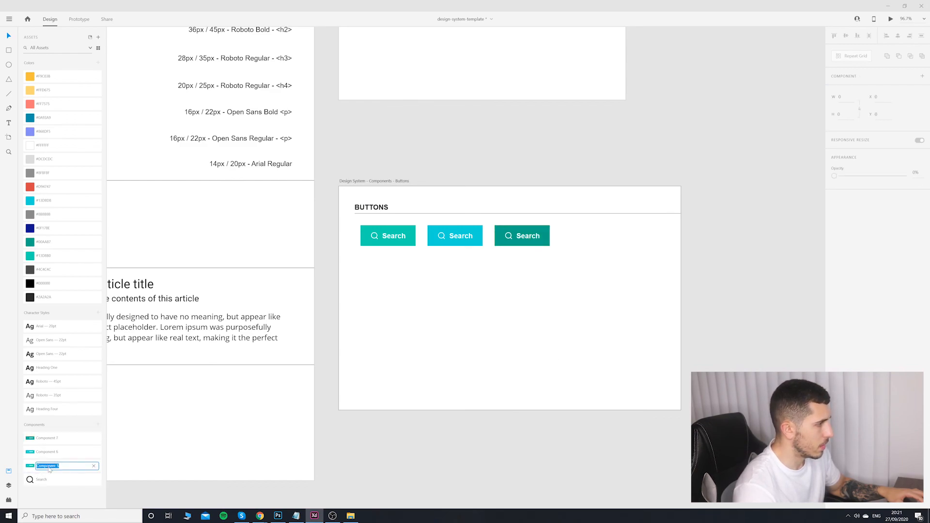
pyautogui.click(166, 454)
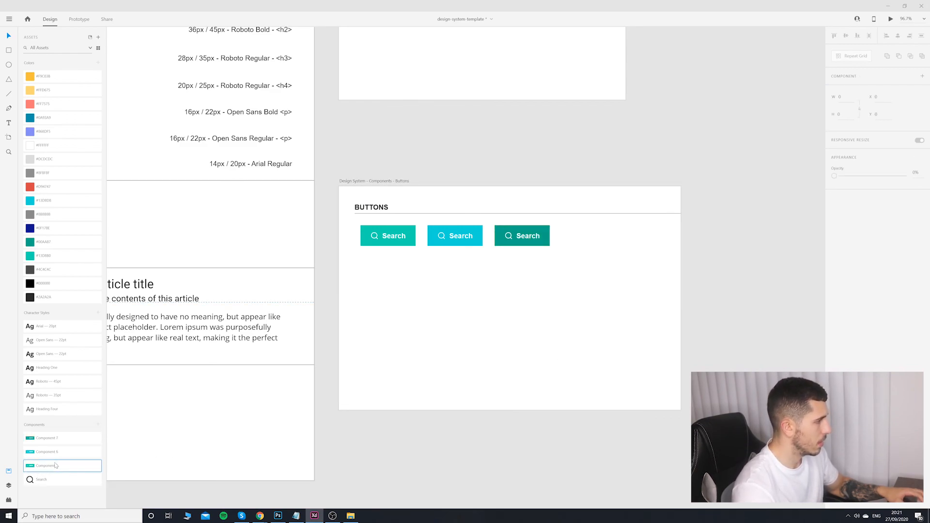
pyautogui.doubleClick(55, 465)
pyautogui.write('cta-1')
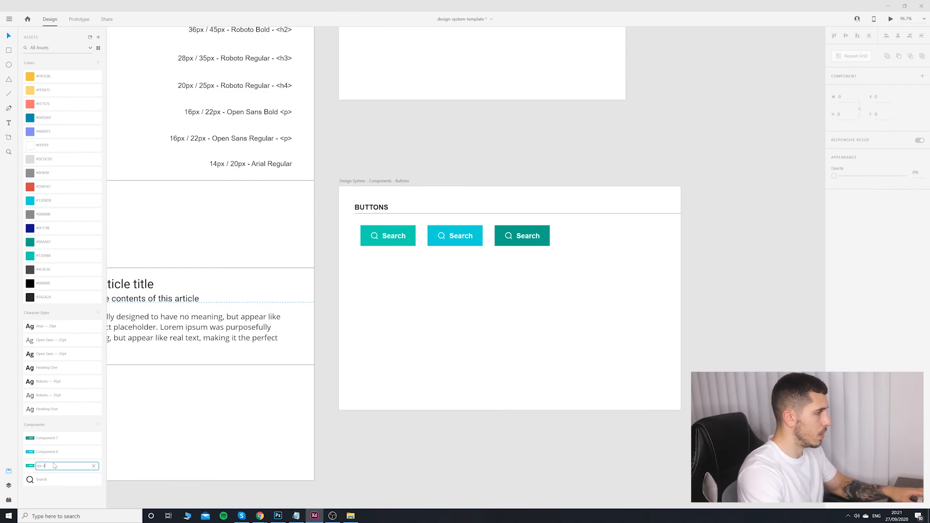
pyautogui.write('rmal')
pyautogui.press('Return')
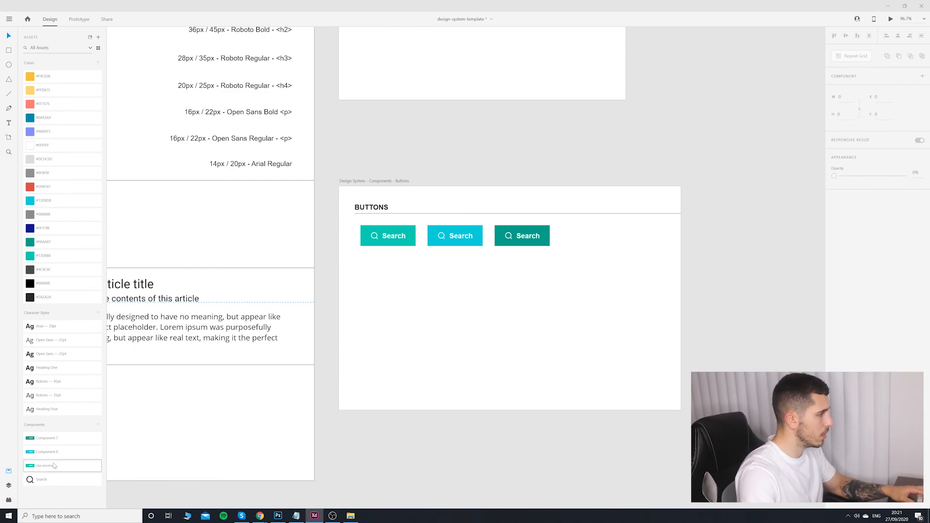
# Step: Rename the light blue button's component asset as cta-hover and the dark green one's as cta-pressed
pyautogui.doubleClick(47, 451)
pyautogui.write('cta-hov')
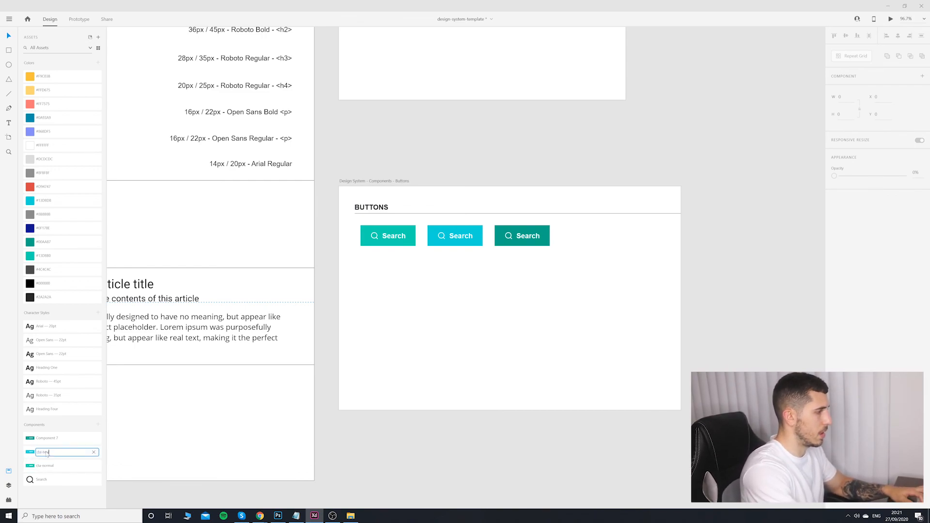
pyautogui.write('er')
pyautogui.click(114, 439)
pyautogui.doubleClick(50, 438)
pyautogui.write('cta-')
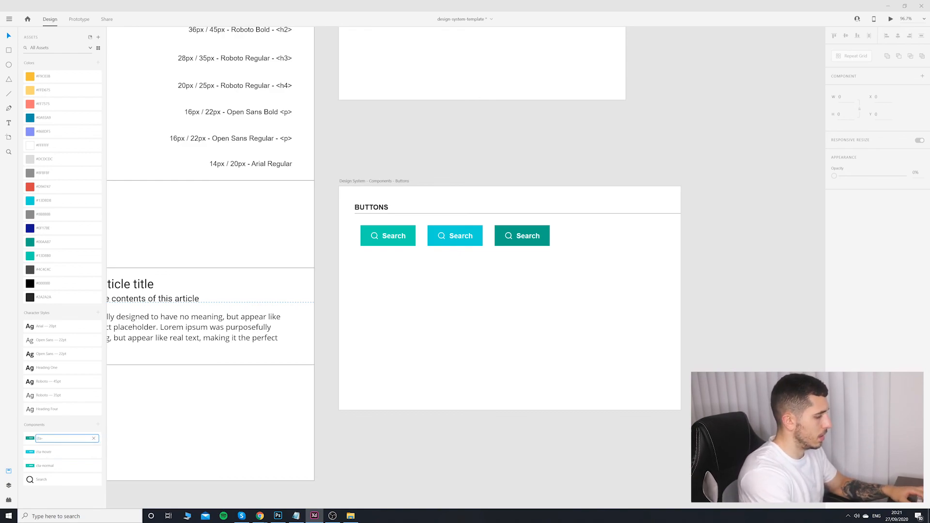
pyautogui.write('pressed')
pyautogui.press('Return')
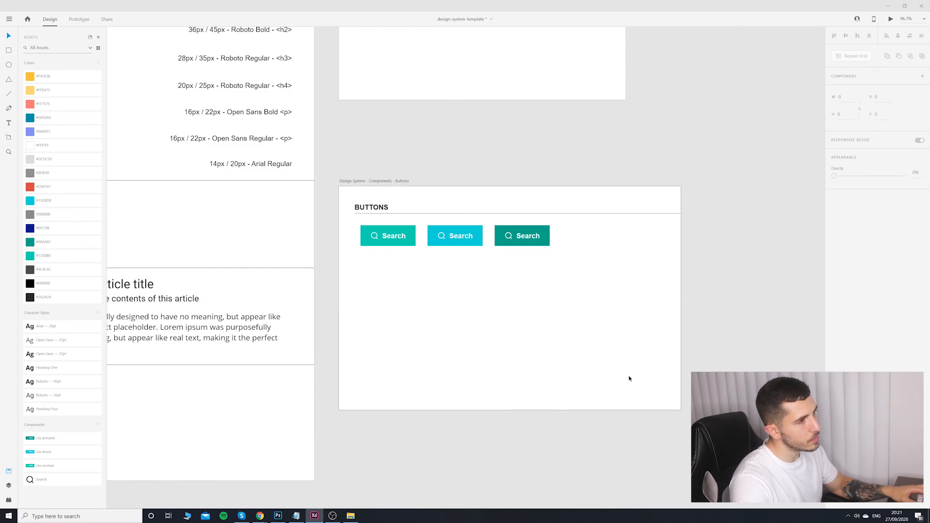
# Step: Shrink the Buttons artboard from its lower-right corner so its width fits closely around the three Search buttons
pyautogui.click(680, 405)
pyautogui.moveTo(680, 411); pyautogui.dragTo(577, 396)
pyautogui.scroll(-1, 642, 396)
pyautogui.scroll(-2, 642, 396)
pyautogui.scroll(4, 614, 376)
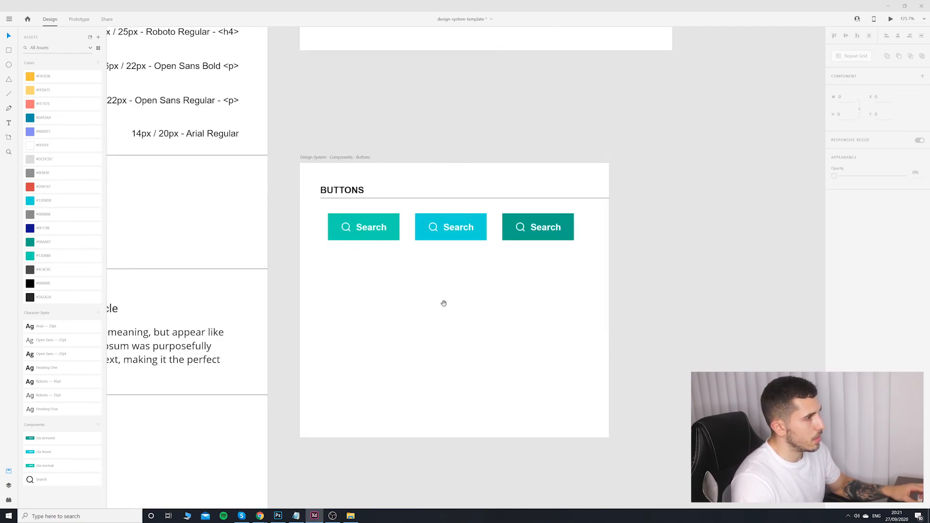
pyautogui.scroll(-6, 436, 303)
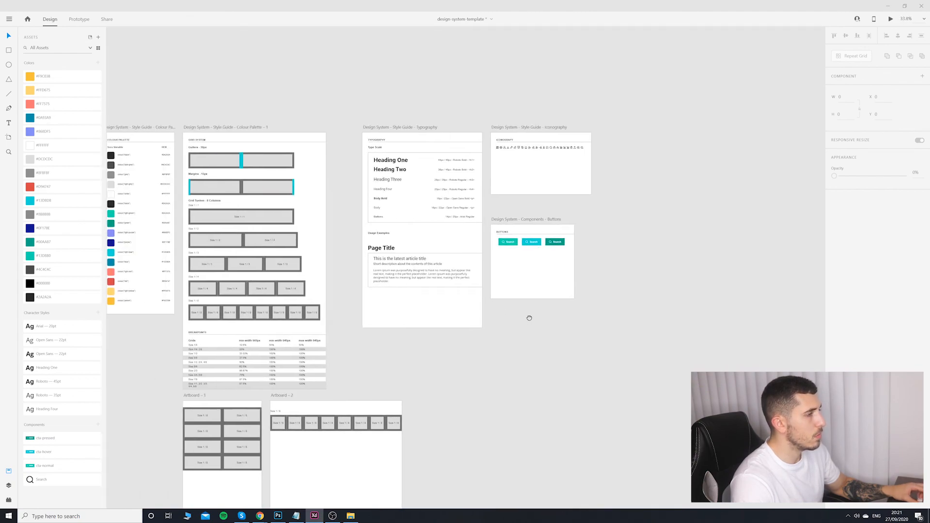
pyautogui.scroll(2, 655, 276)
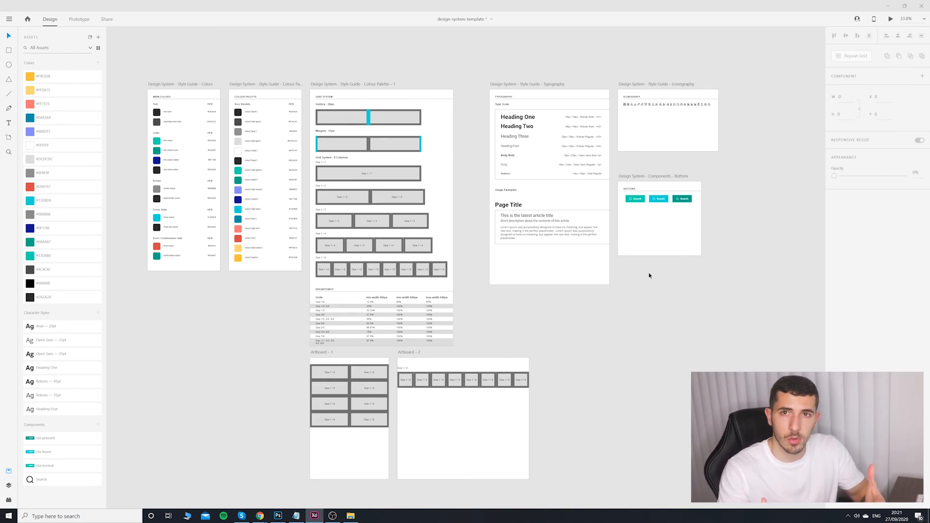
# Step: Switch to Chrome to review the GOV.UK Design System Layout page from its beginning, and return to Adobe XD
pyautogui.click(260, 516)
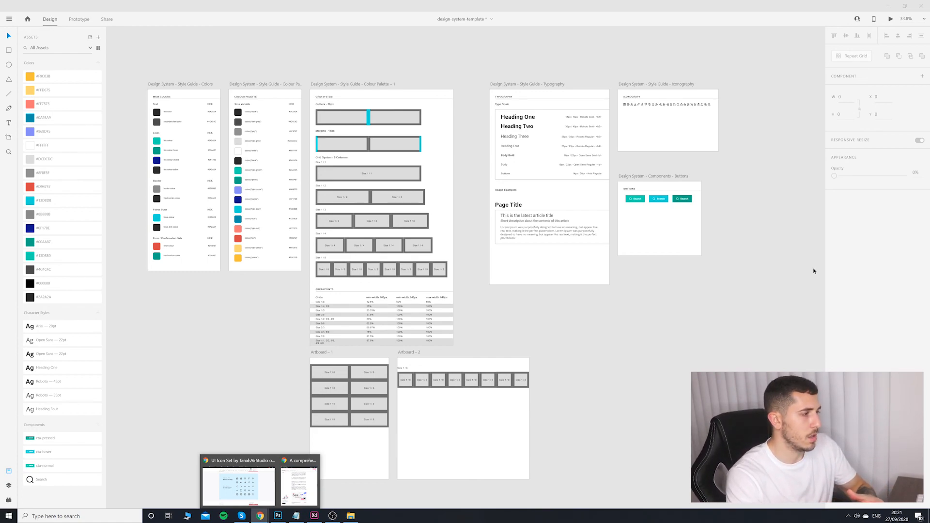
pyautogui.click(236, 480)
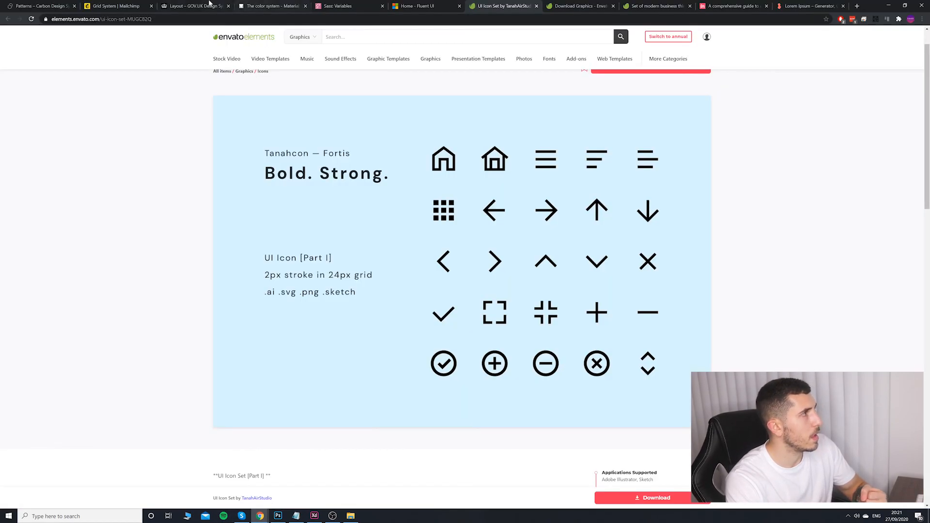
pyautogui.click(194, 6)
pyautogui.scroll(7, 929, 69)
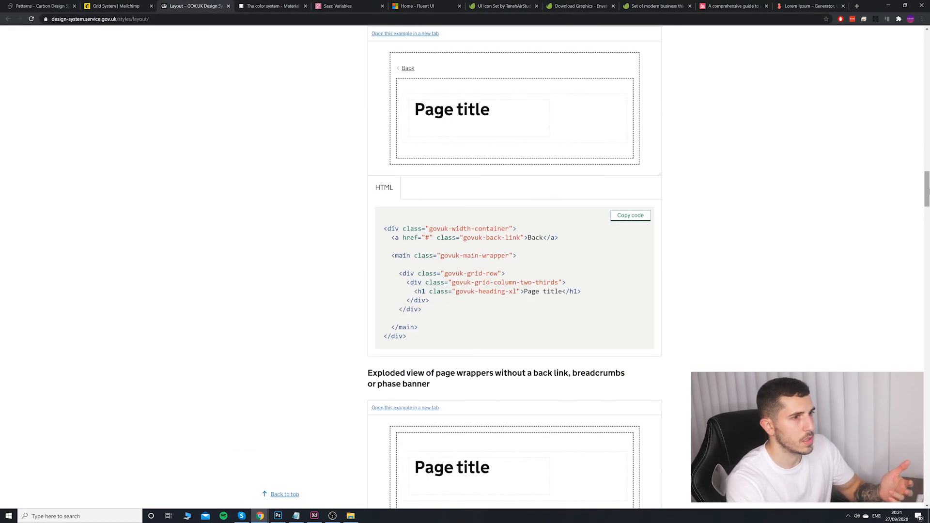
pyautogui.moveTo(928, 191); pyautogui.dragTo(928, 30)
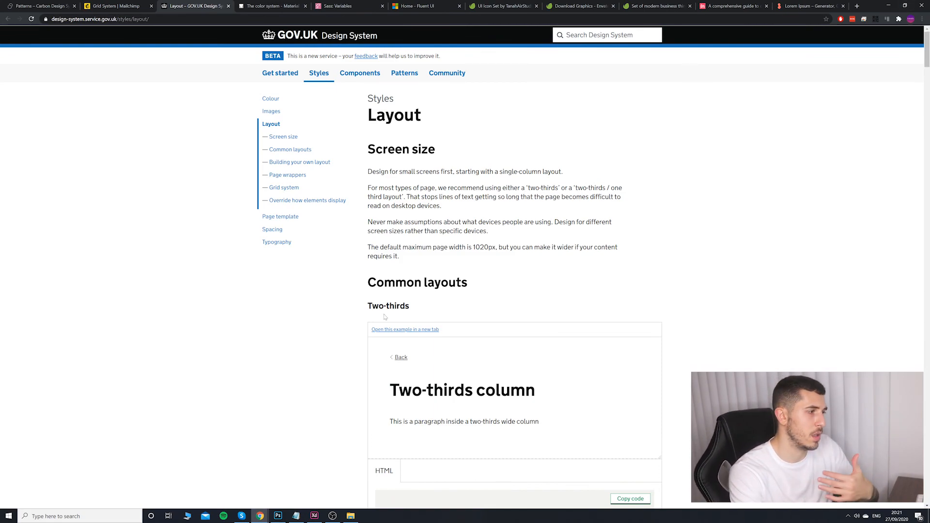
pyautogui.click(314, 516)
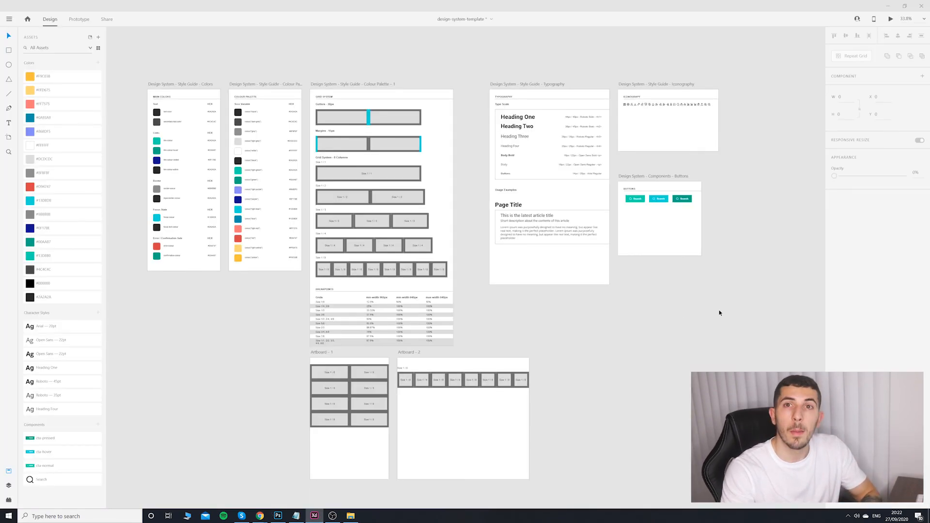